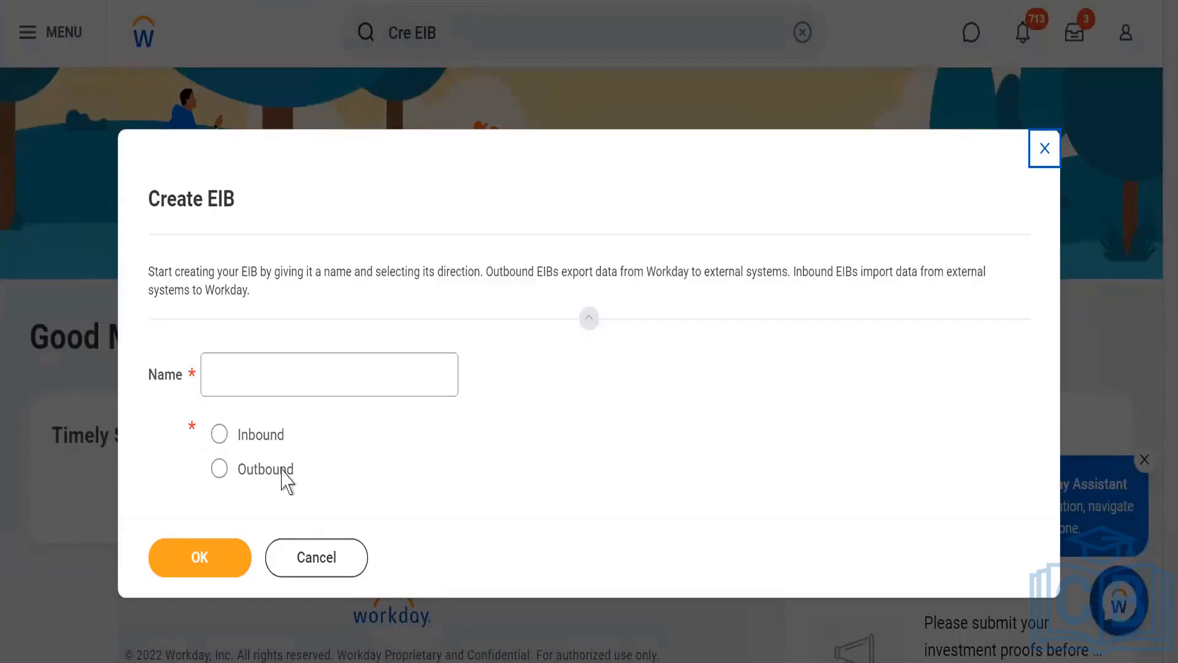
Create an outbound EIB named WDLE7_EIB_OB and accept its default general settings.
left_click(218, 472)
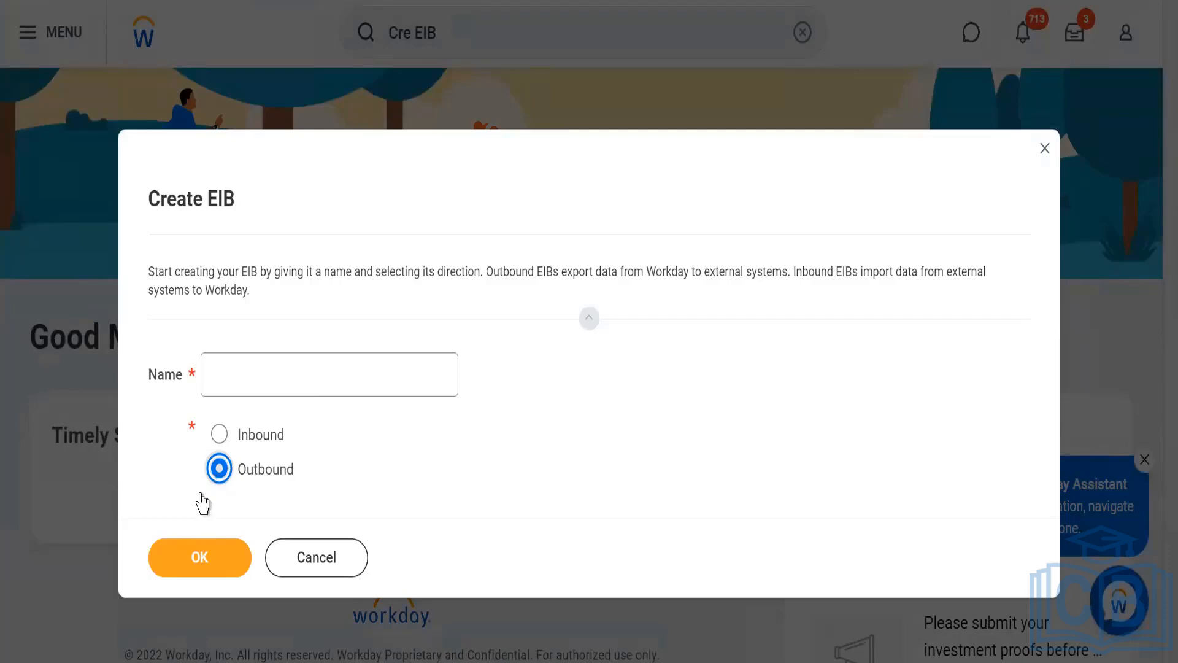
left_click(227, 375)
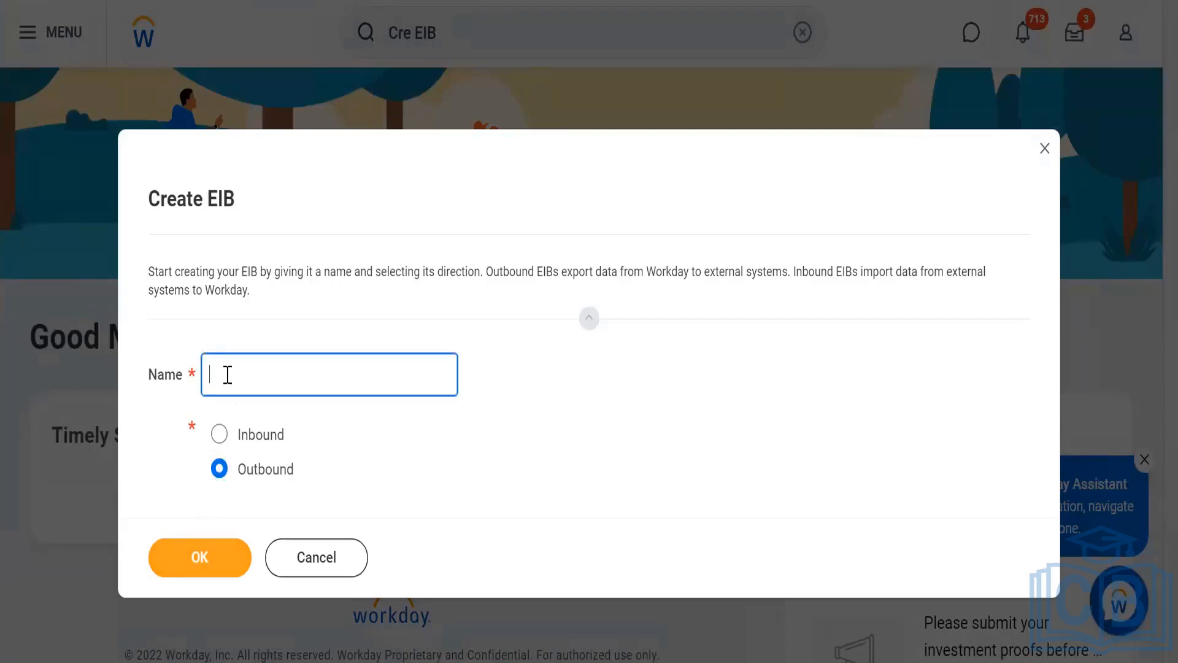
type("WDLE7_EIB_OB")
left_click(326, 426)
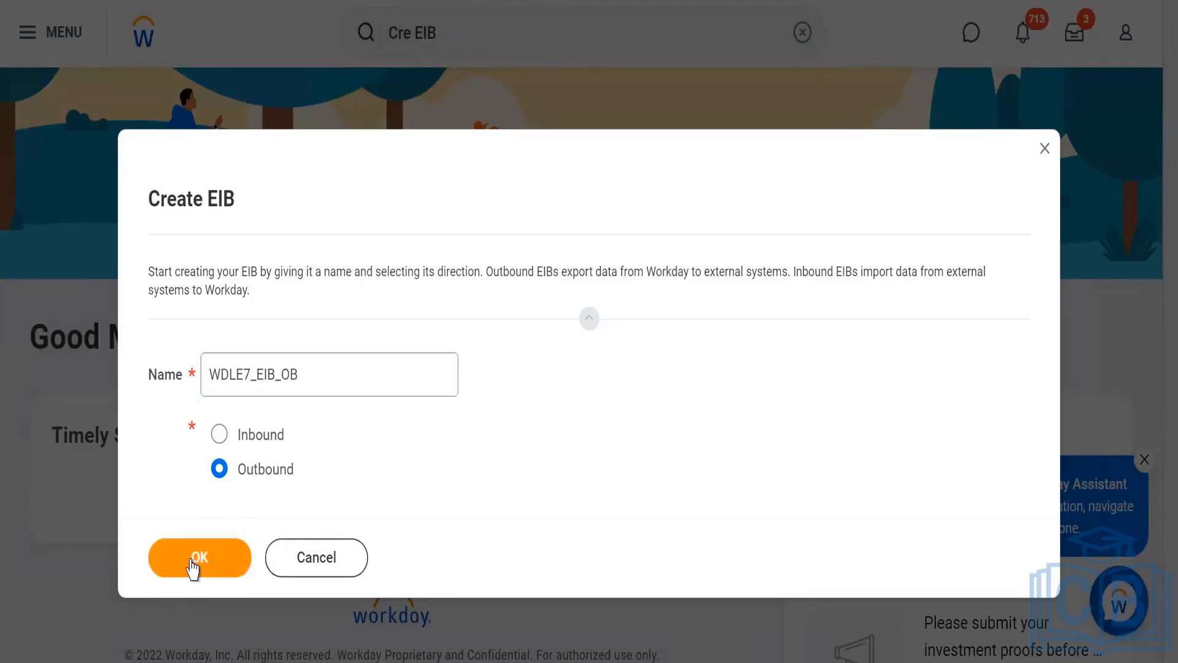
left_click(193, 567)
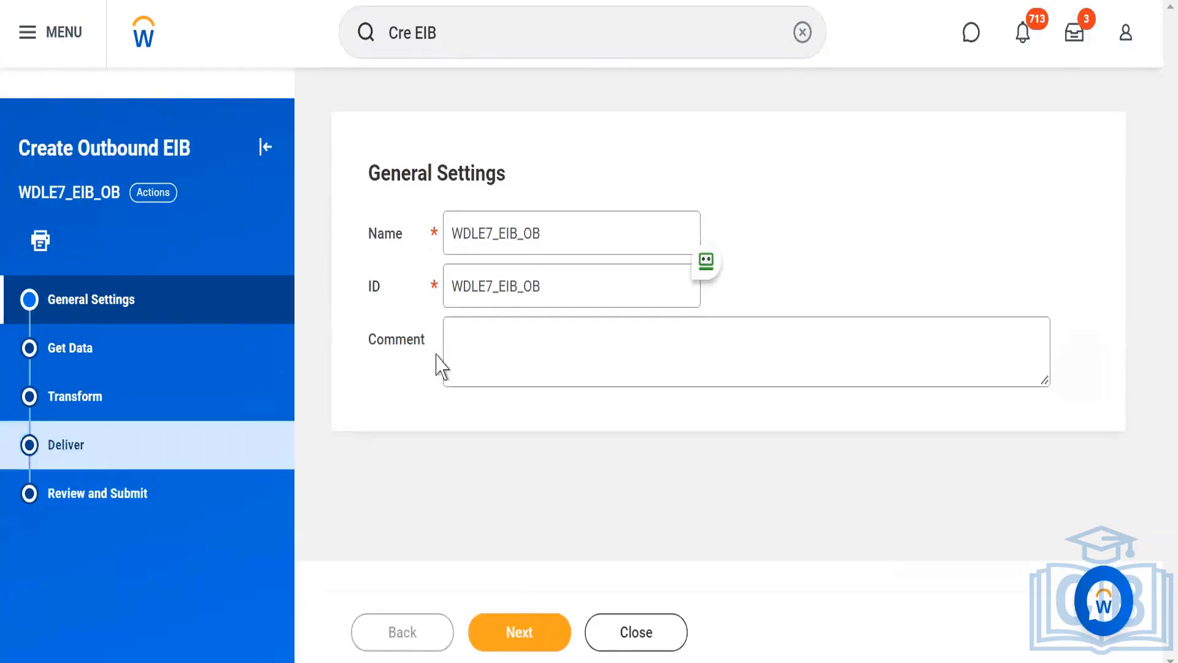
double_click(480, 287)
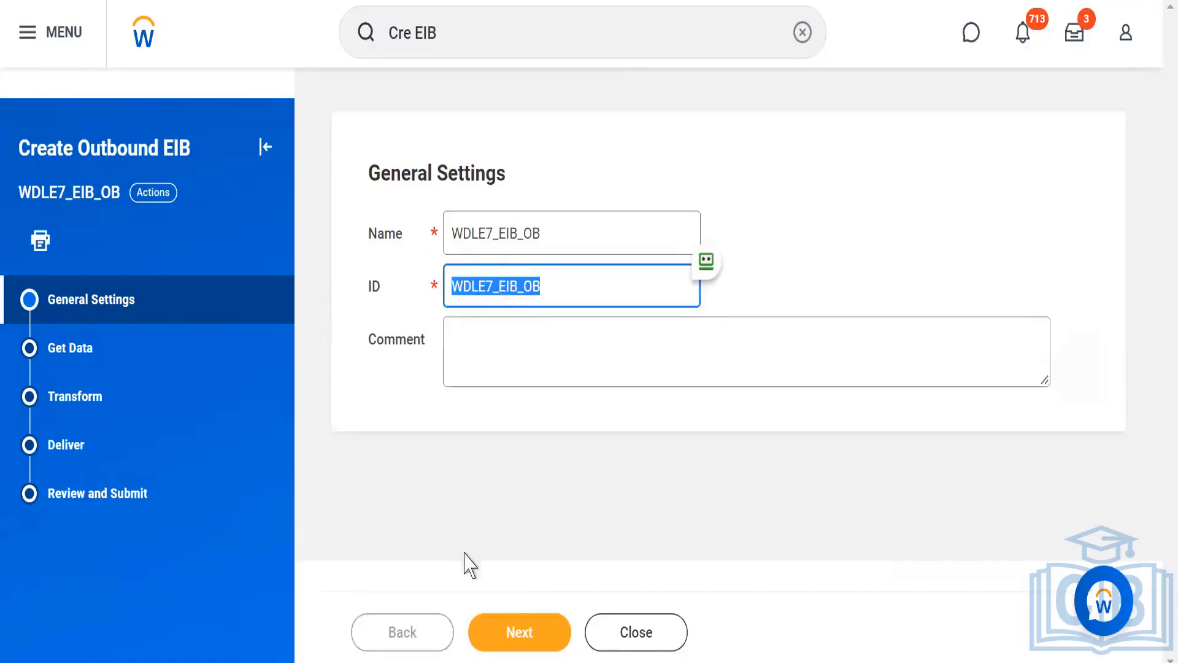
left_click(491, 641)
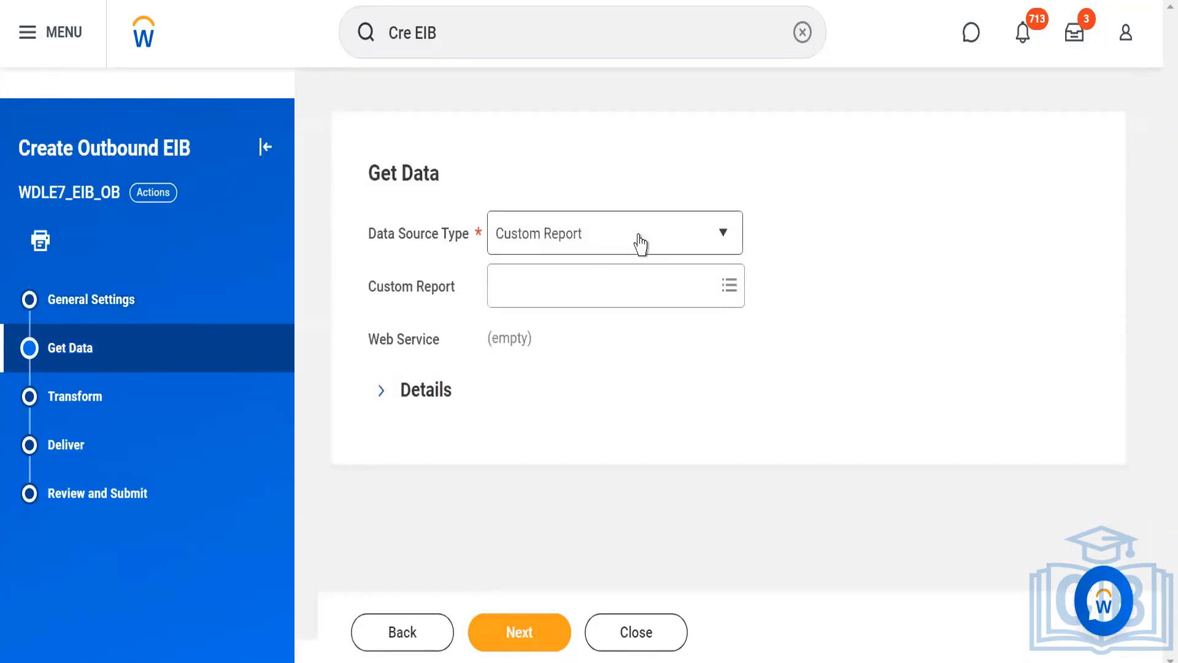
Use Custom Report as the data source type, choose the report WDLE7_adv_ws, and continue to the transformation settings.
left_click(640, 243)
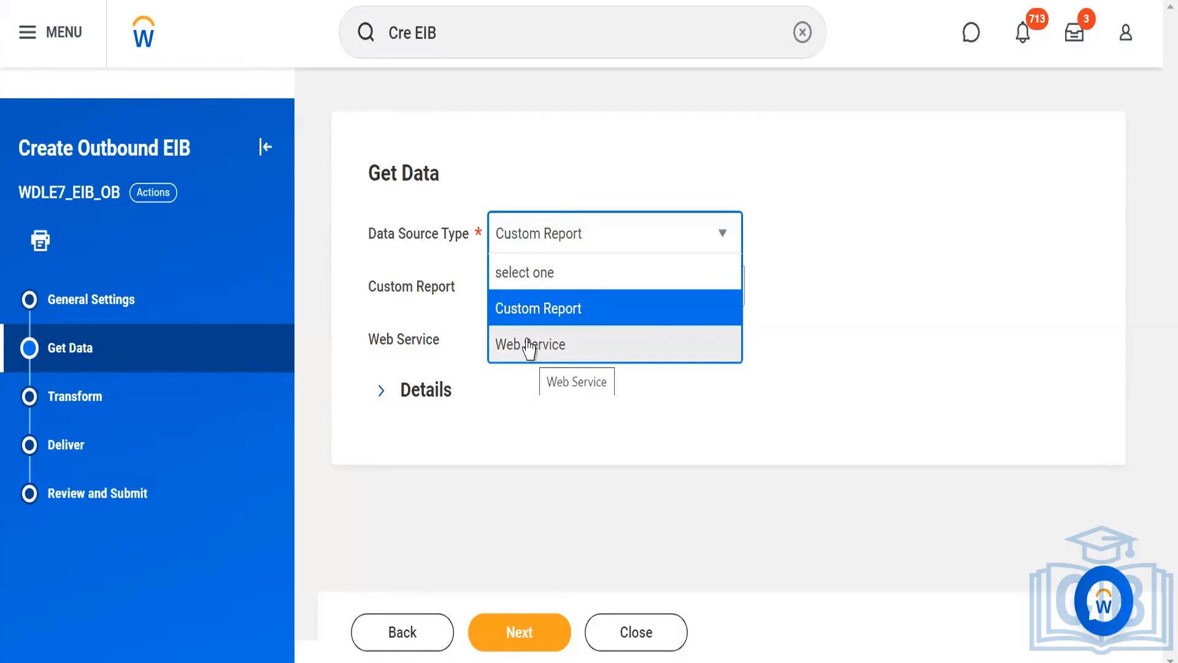
left_click(525, 310)
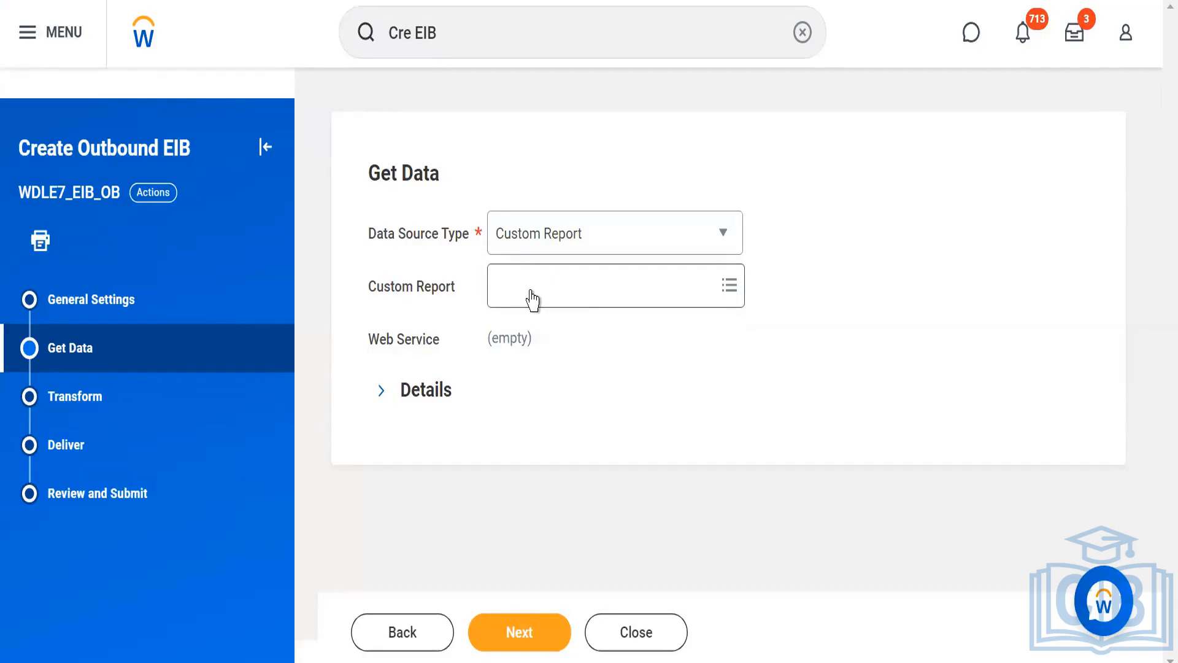
left_click(532, 300)
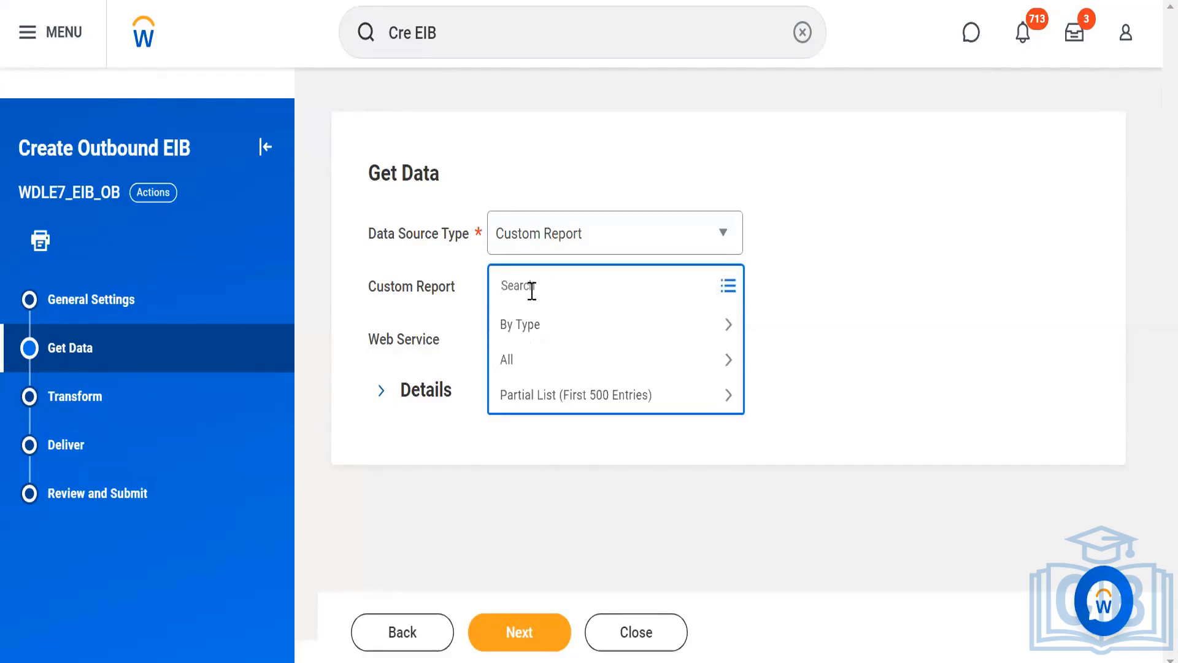
type("WDLE7_")
key("Return")
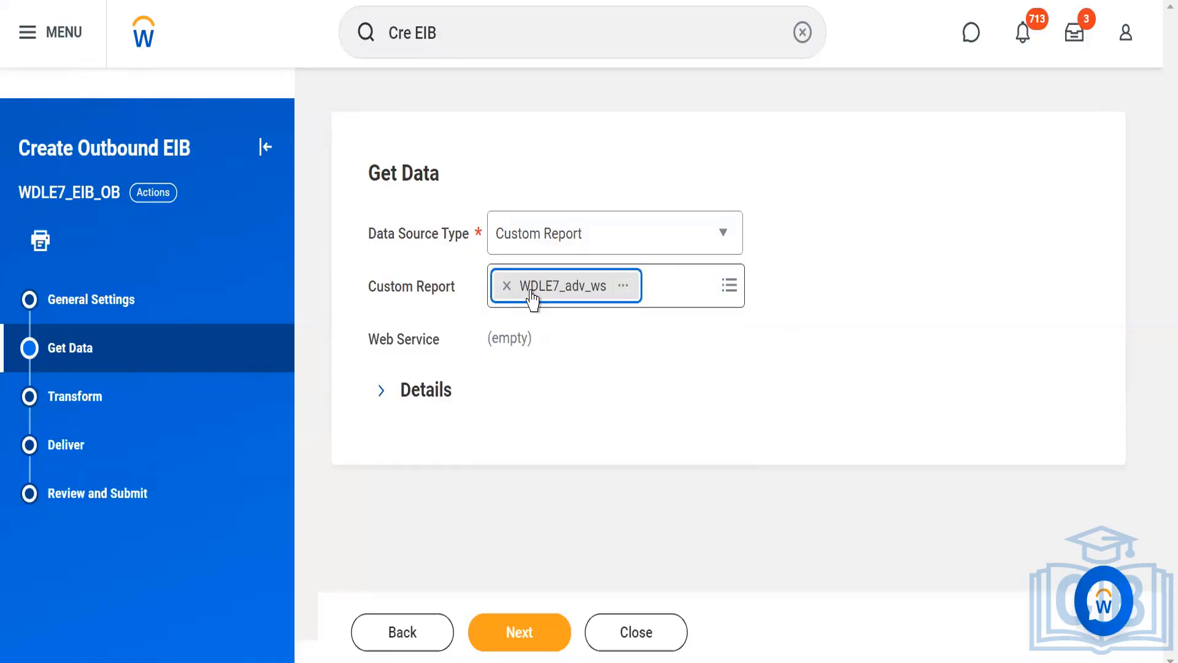
left_click(491, 635)
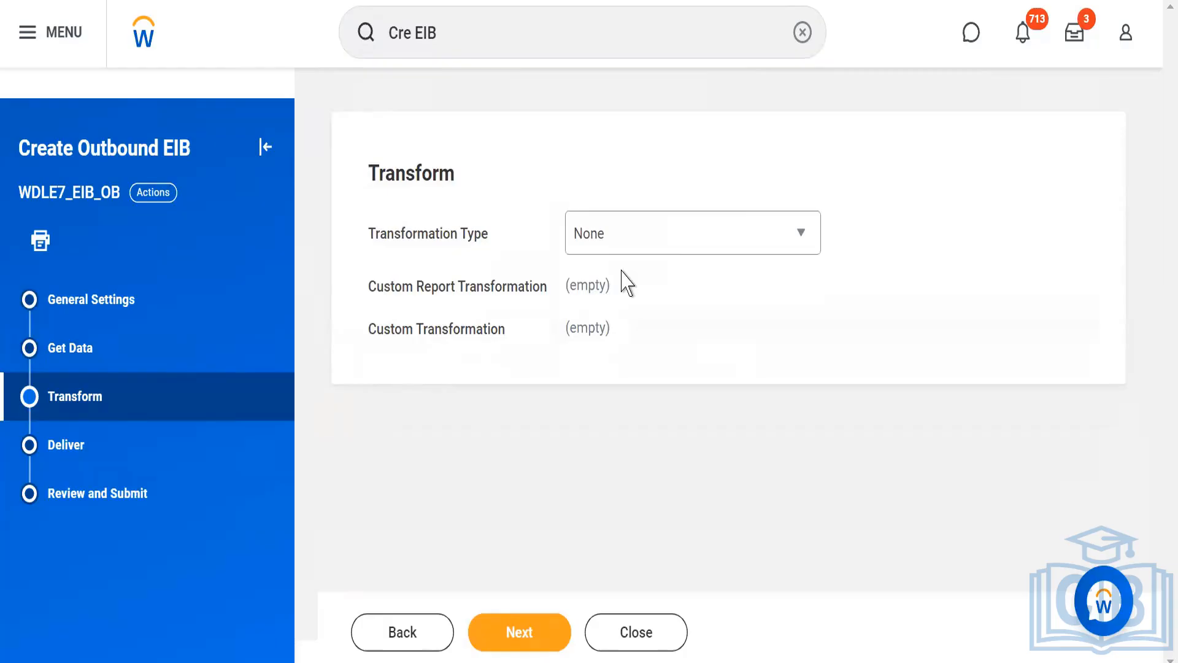
Set the transformation type to New Custom Report Transformation and continue to the delivery settings.
left_click(654, 239)
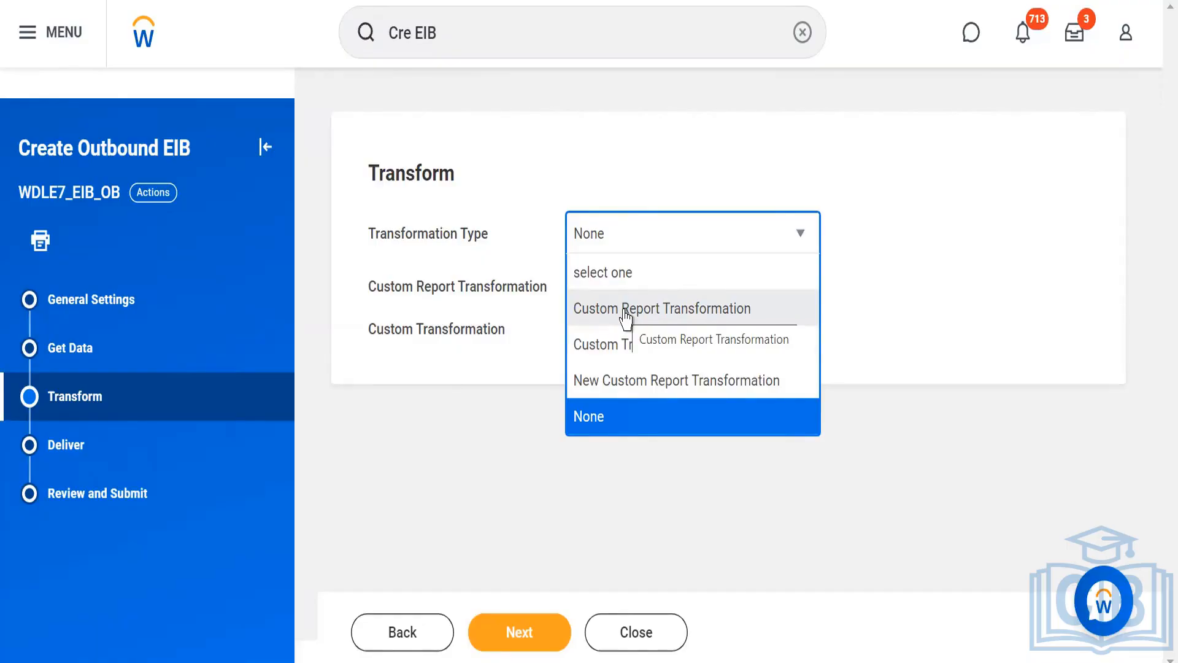
left_click(605, 392)
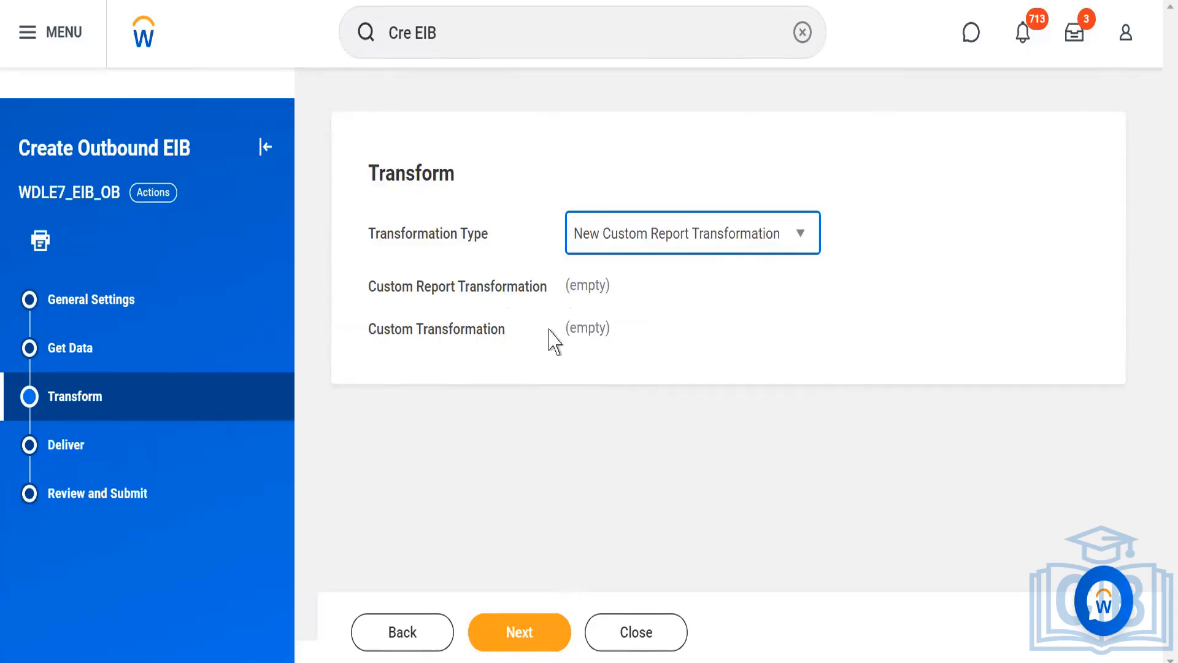
left_click(493, 632)
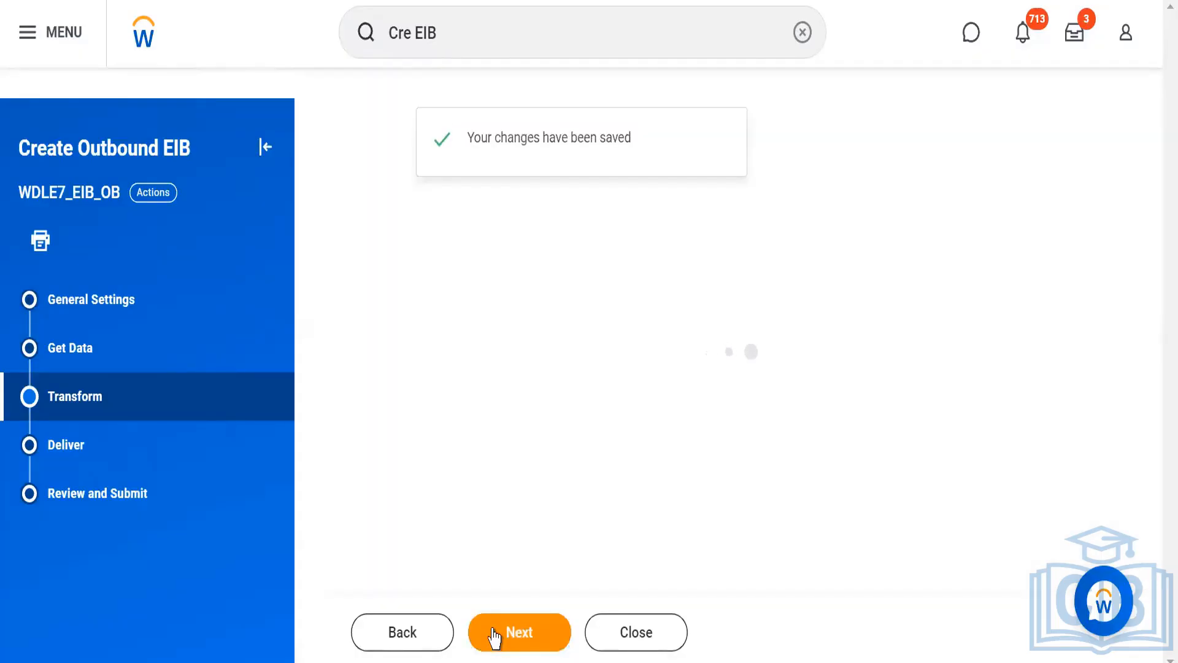
Go back to review the generated report transformation and the available transformation types, and return to the delivery settings.
left_click(389, 643)
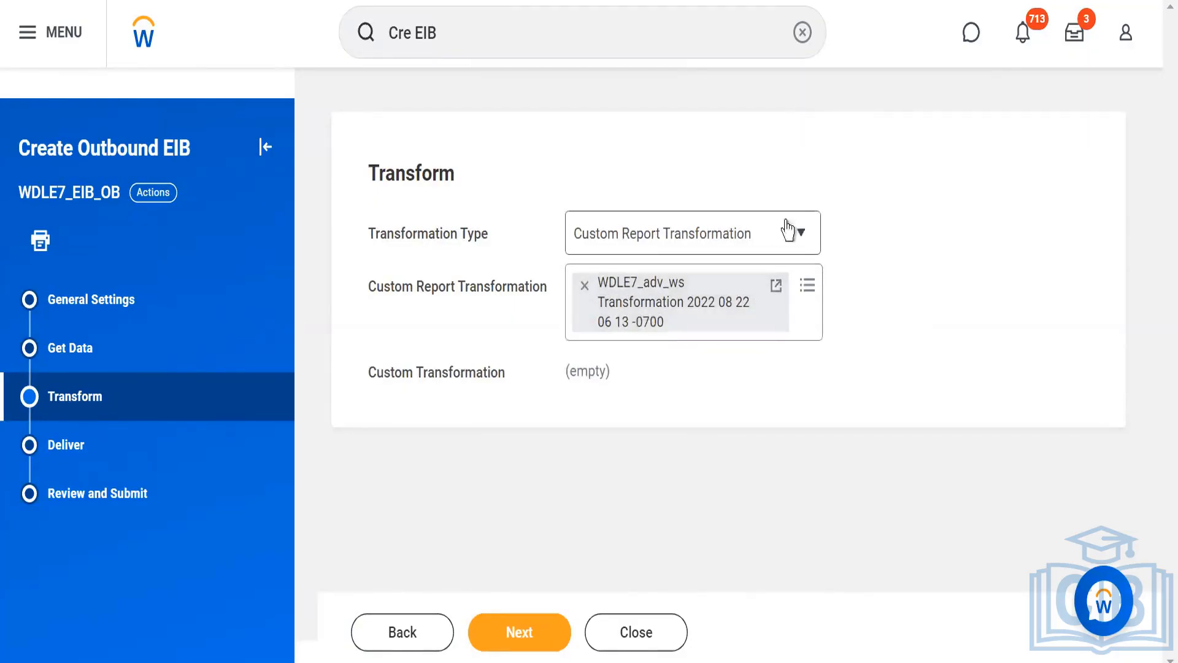
left_click(801, 236)
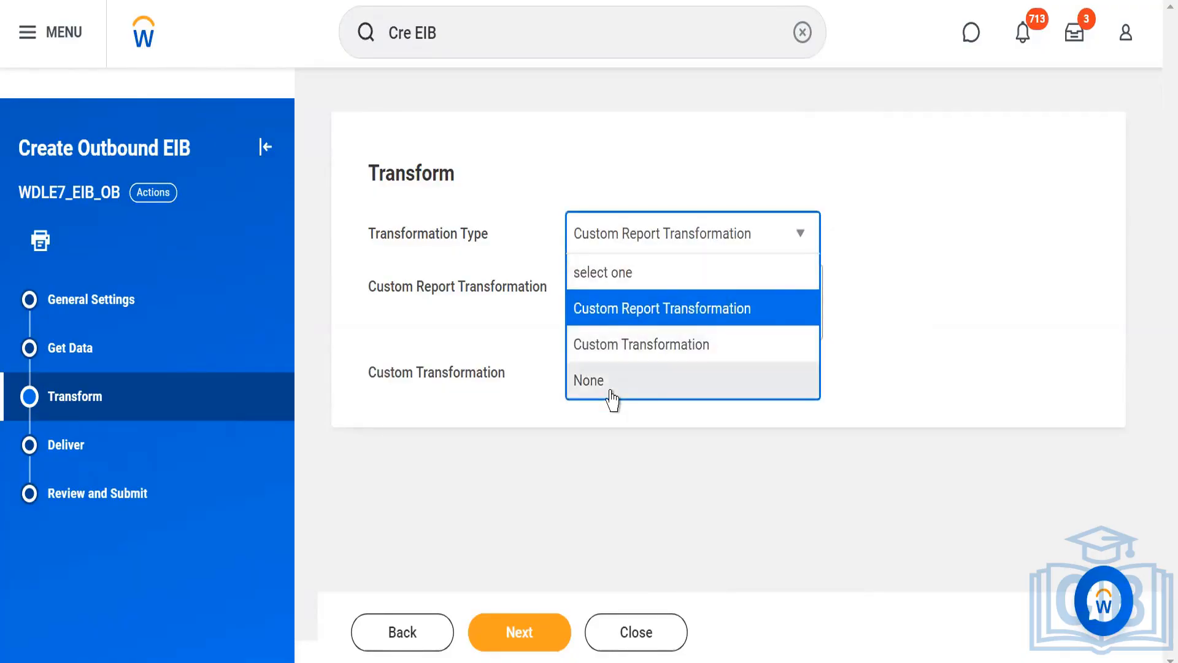
left_click(915, 282)
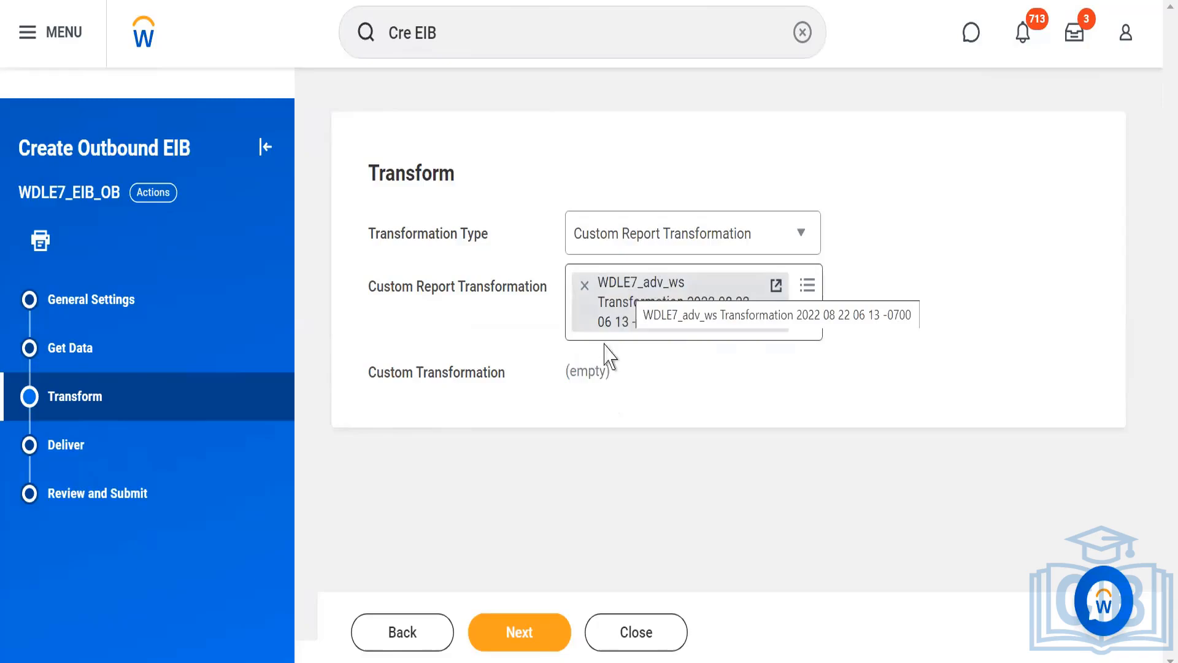
left_click(492, 644)
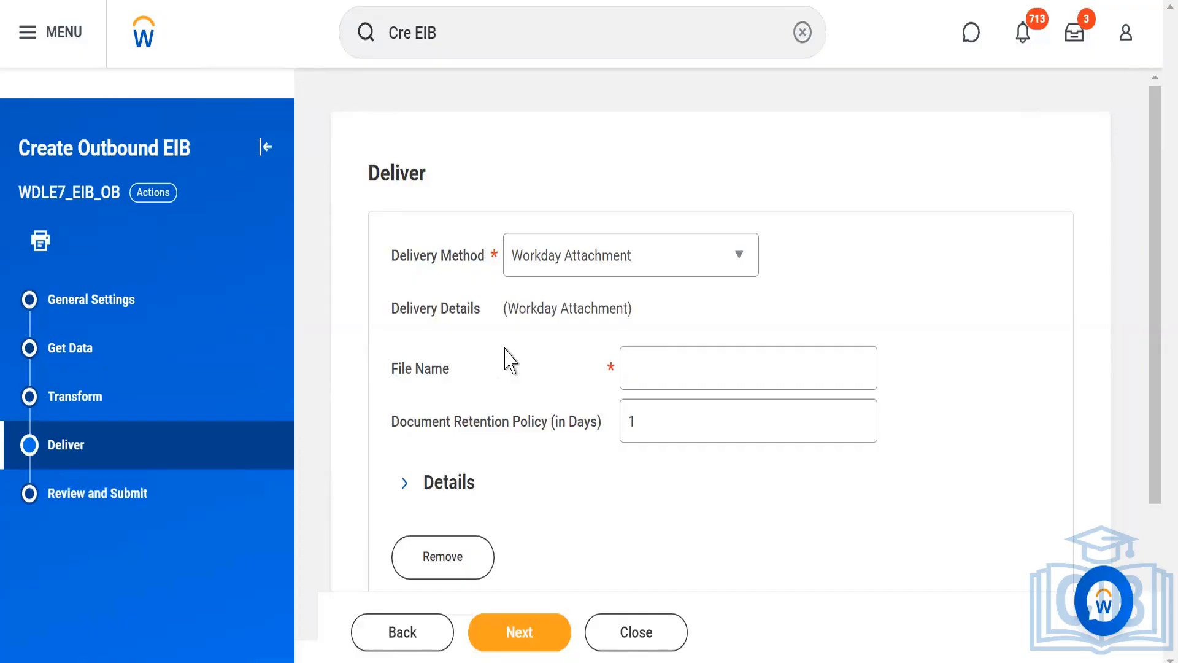
Set the delivery method to Amazon Simple Storage Service and bring up its delivery details.
left_click(695, 258)
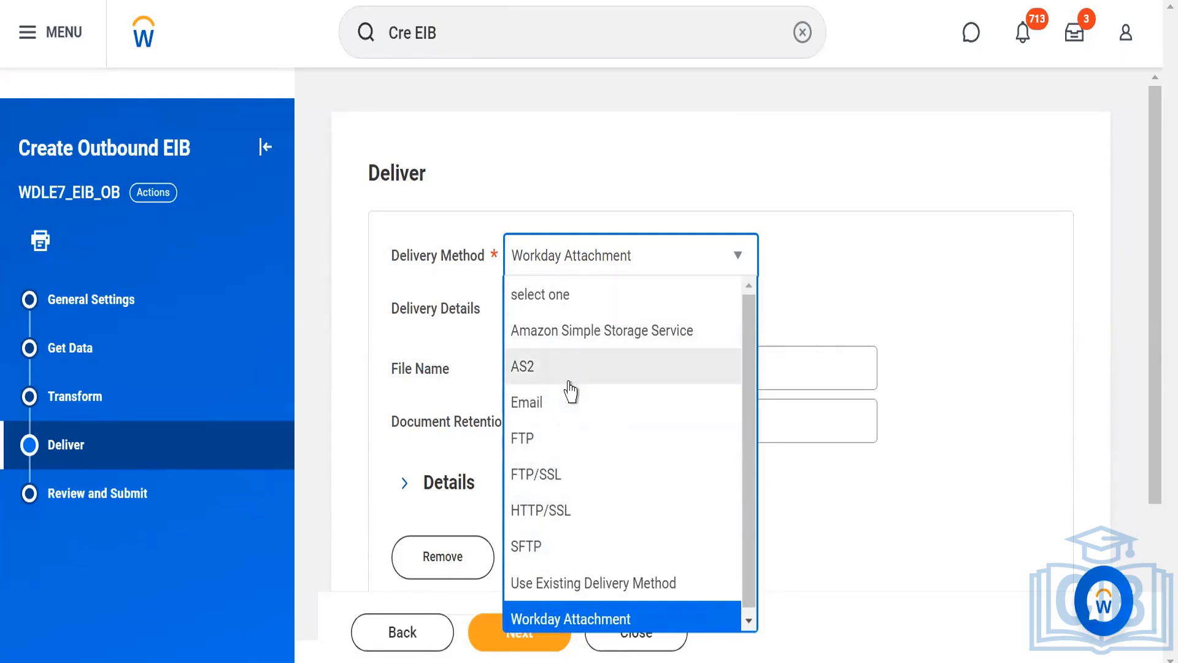
left_click(559, 334)
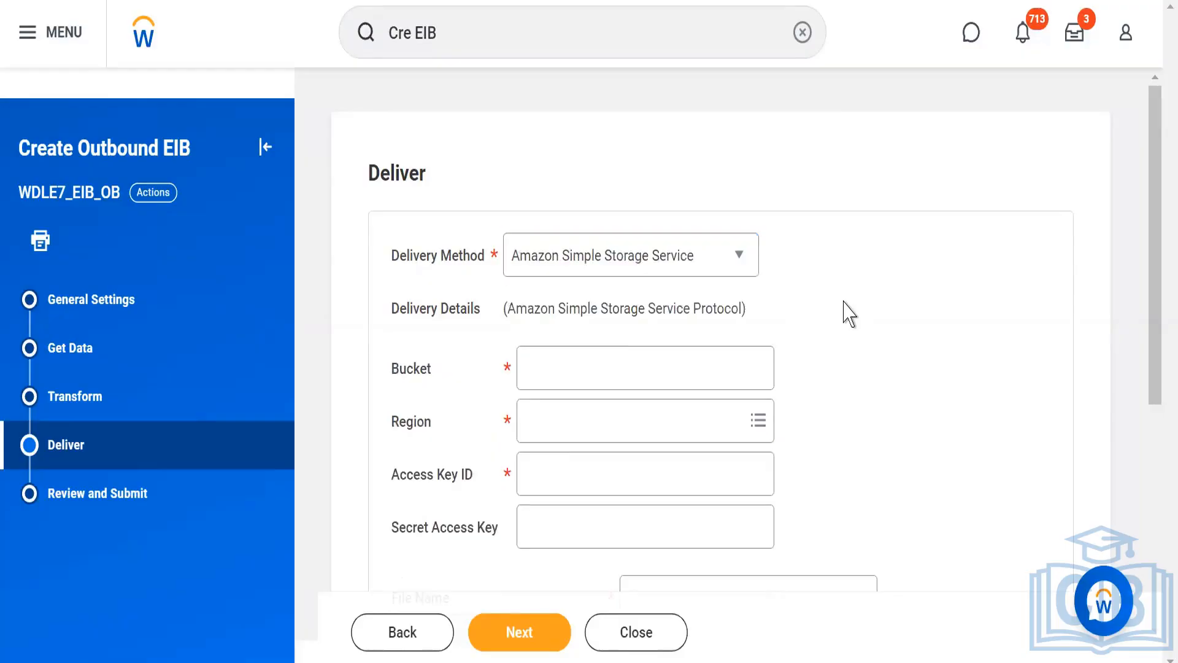
scroll(848, 315, "down", 1)
scroll(849, 314, "down", 3)
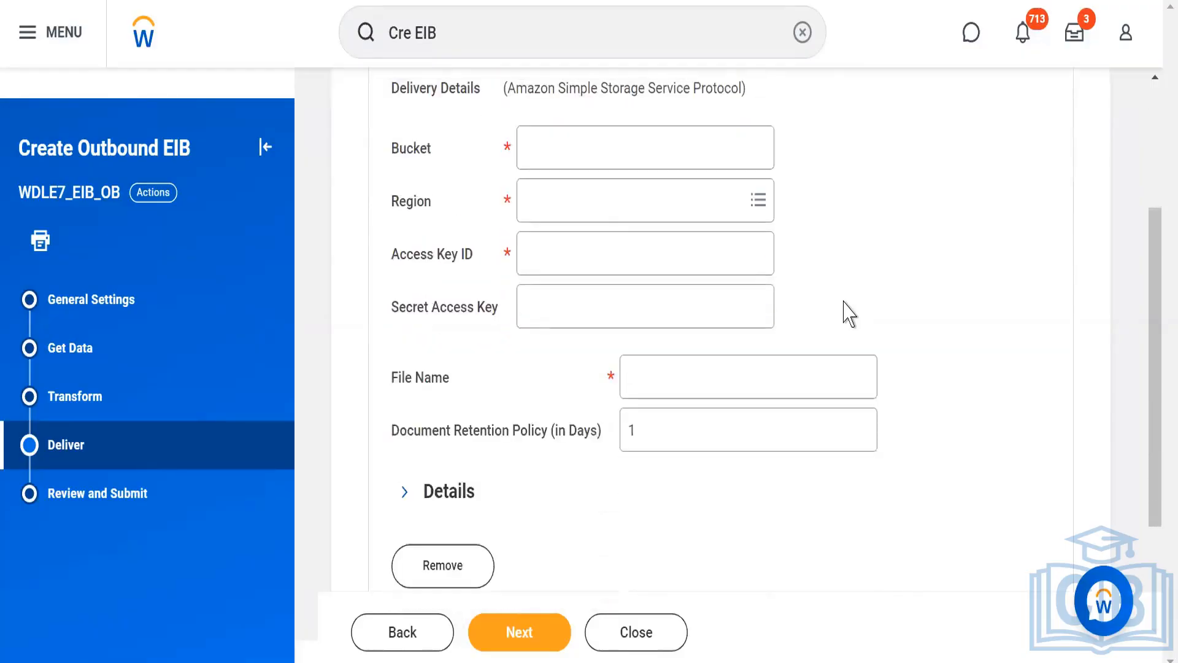
Examine the Bucket, Access Key ID and Secret Access Key fields and the full list of available Amazon regions without choosing one.
left_click(549, 138)
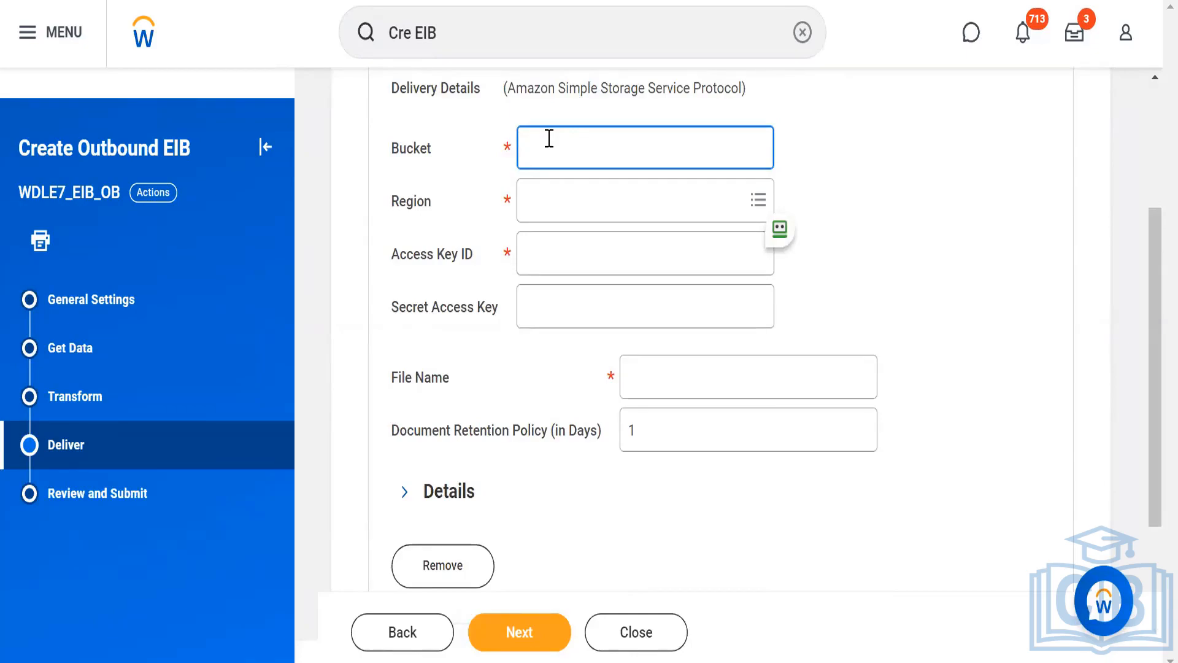
left_click(541, 202)
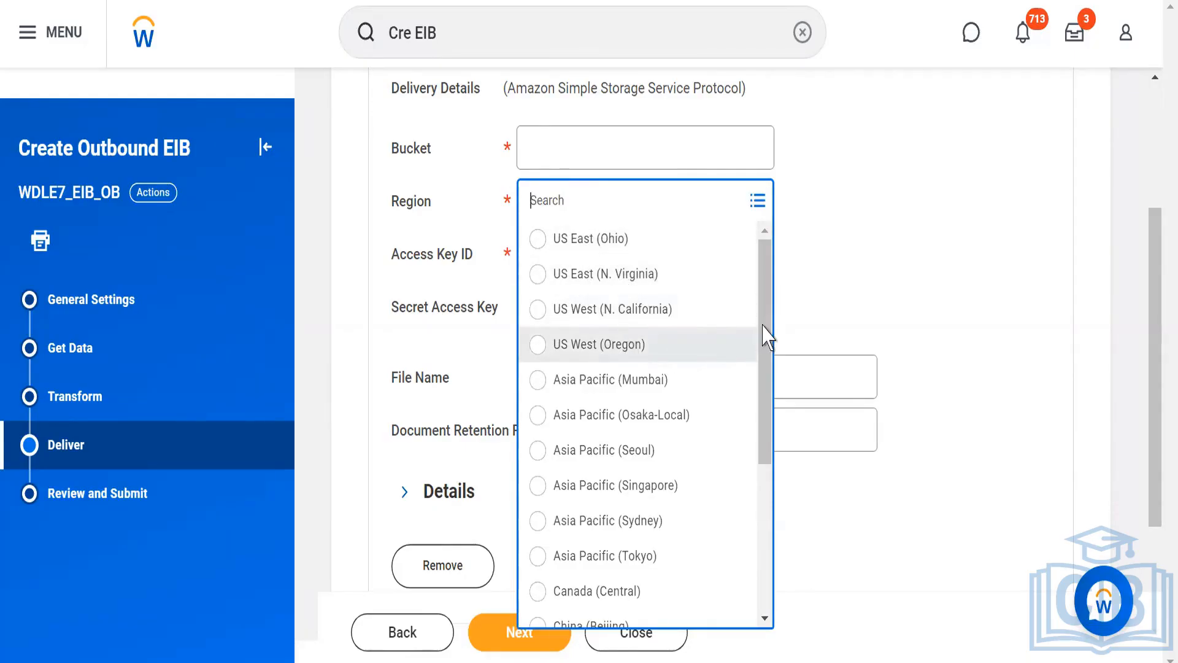
left_click_drag(767, 336, 761, 402)
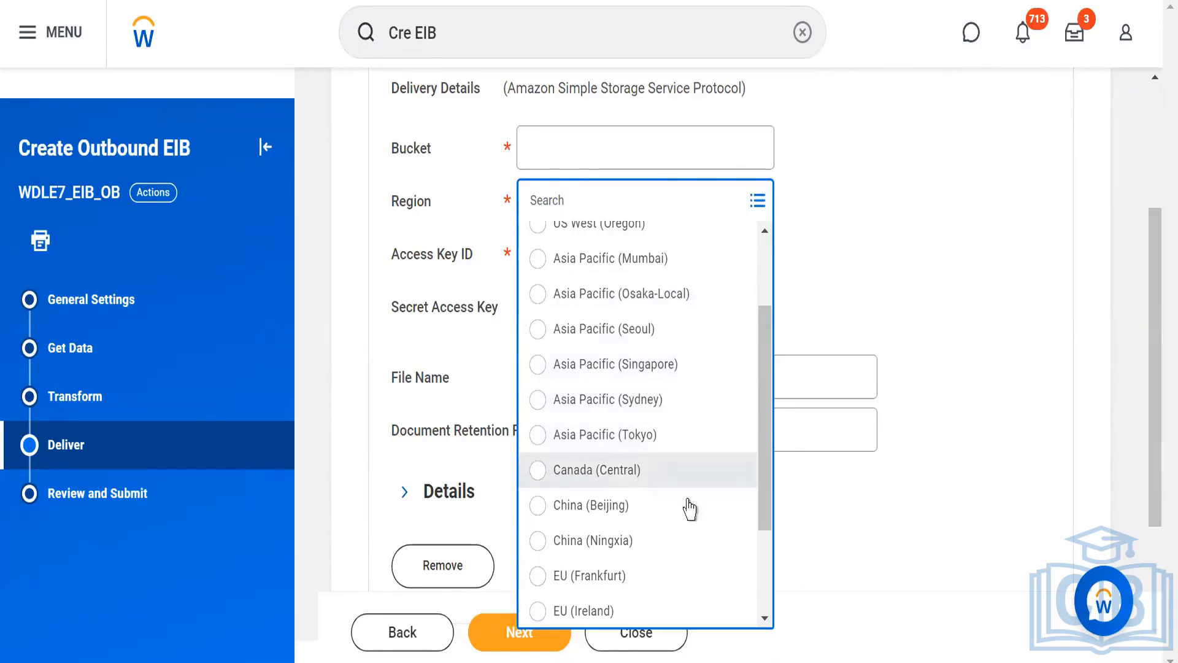
left_click_drag(768, 501, 766, 520)
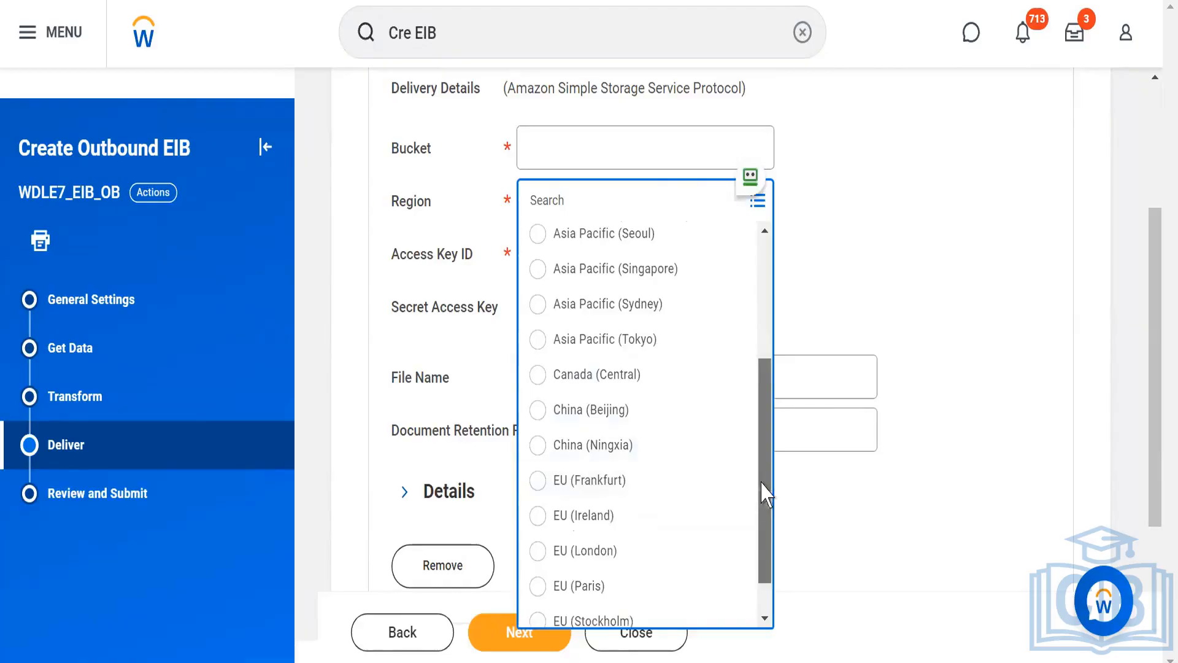
left_click_drag(766, 494, 762, 534)
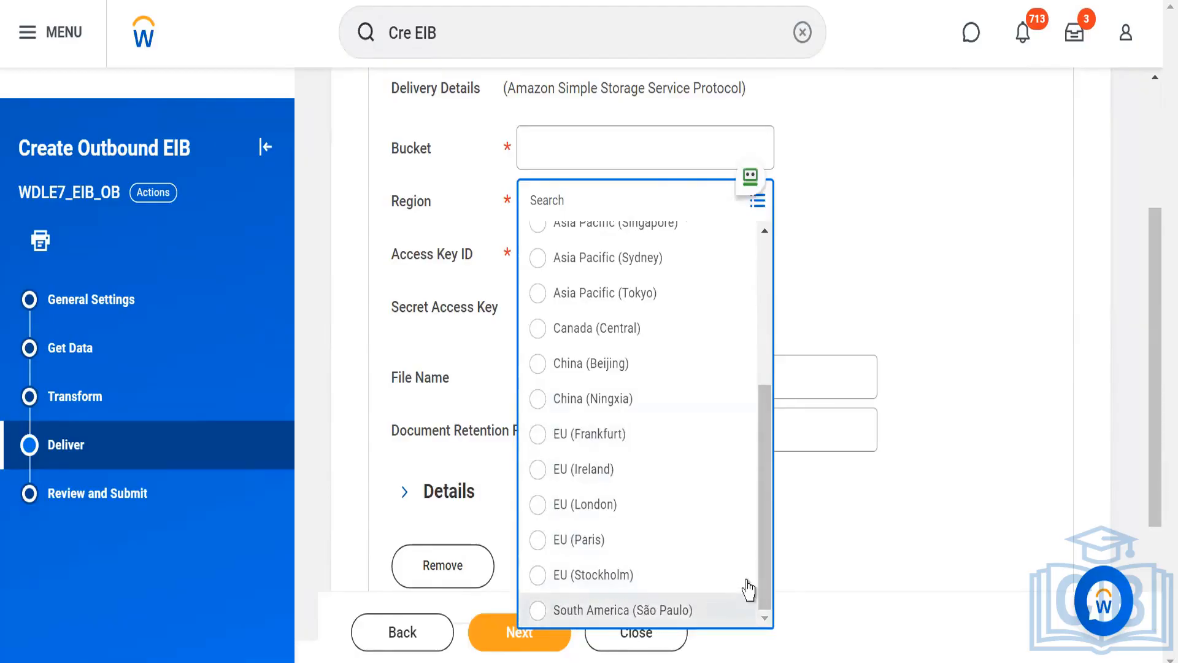
left_click_drag(768, 578, 735, 321)
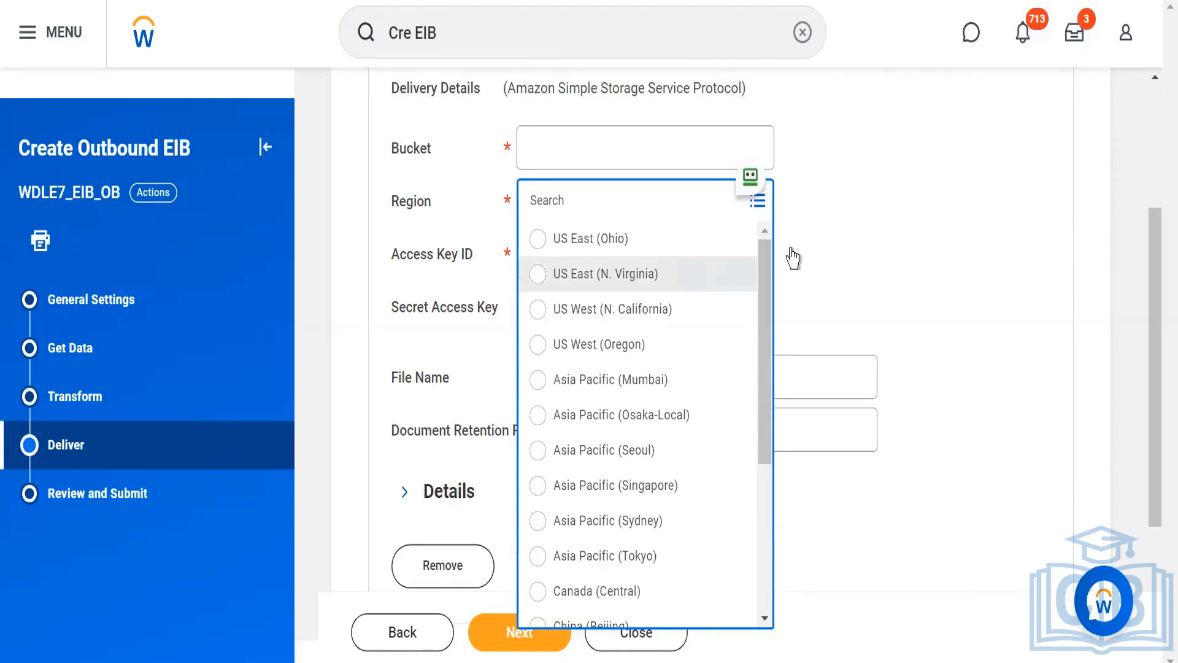
left_click(847, 276)
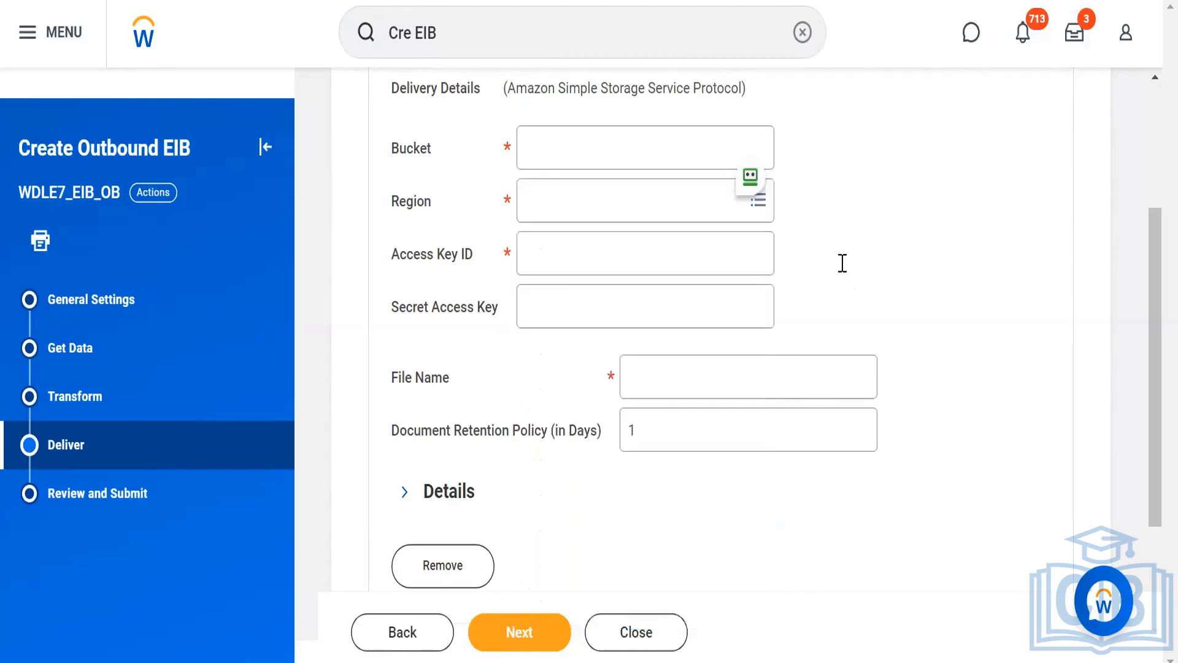
left_click(528, 253)
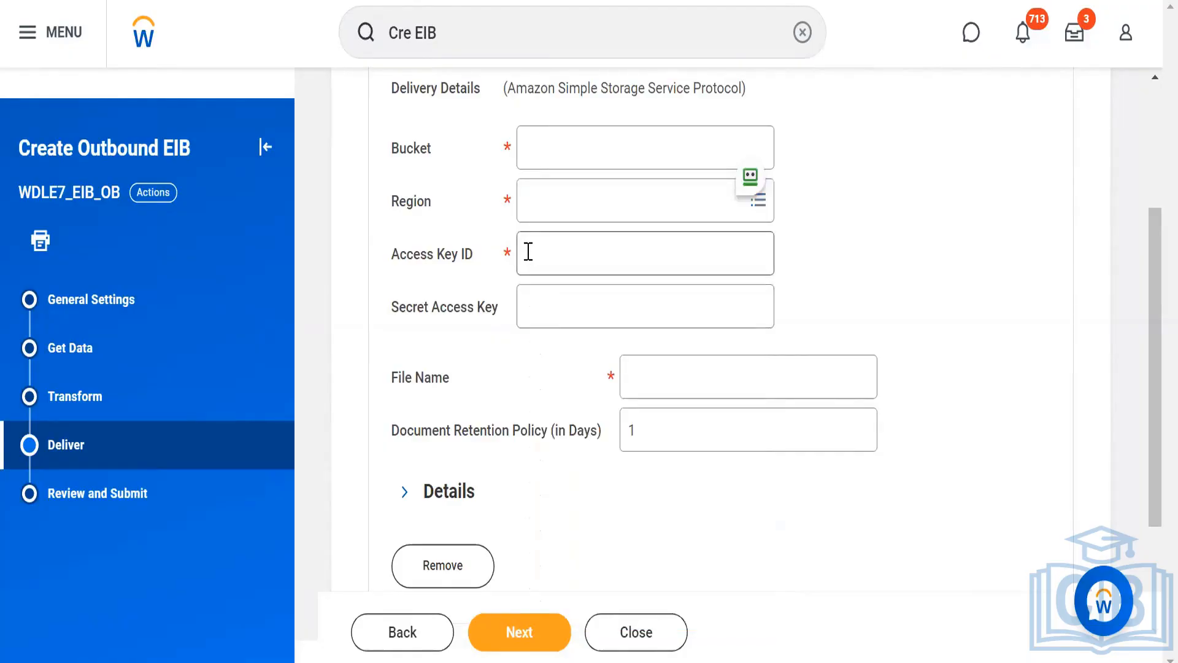
left_click(532, 314)
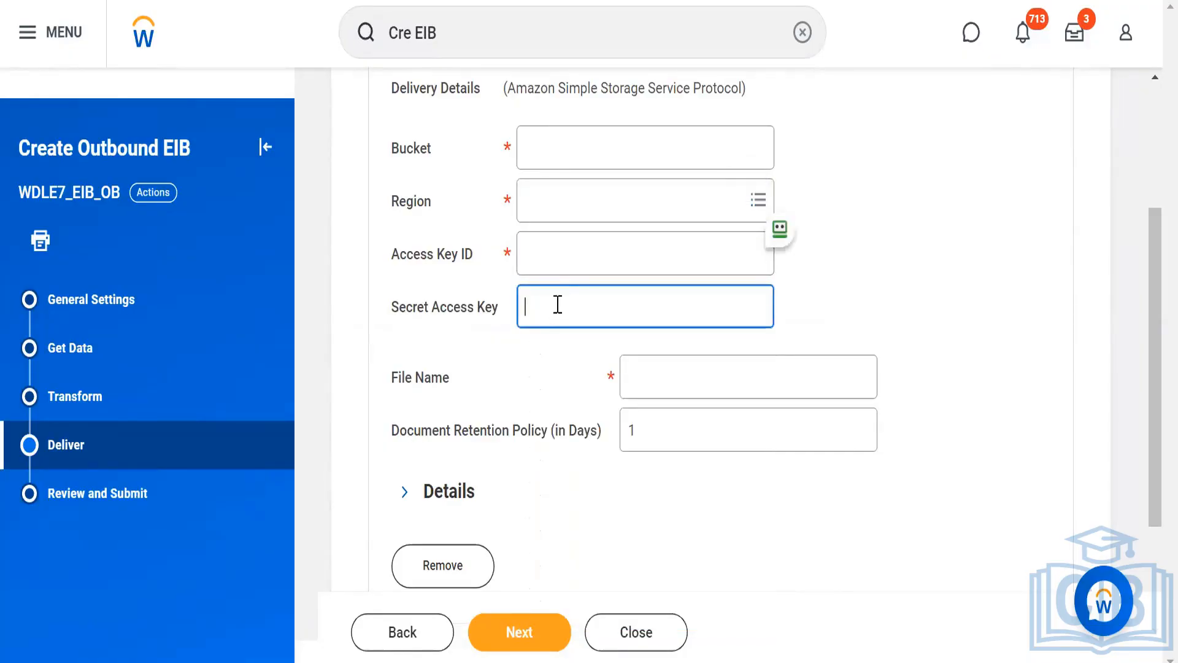
left_click(549, 249)
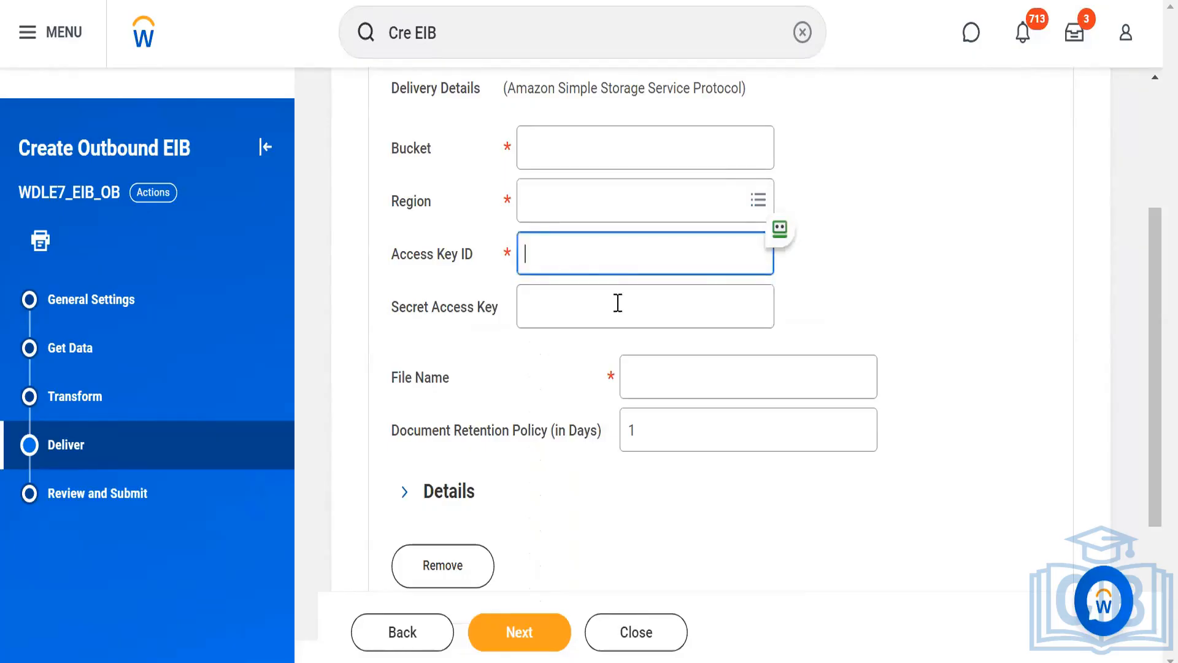
Set the delivered file's name to result.csv.
left_click(663, 370)
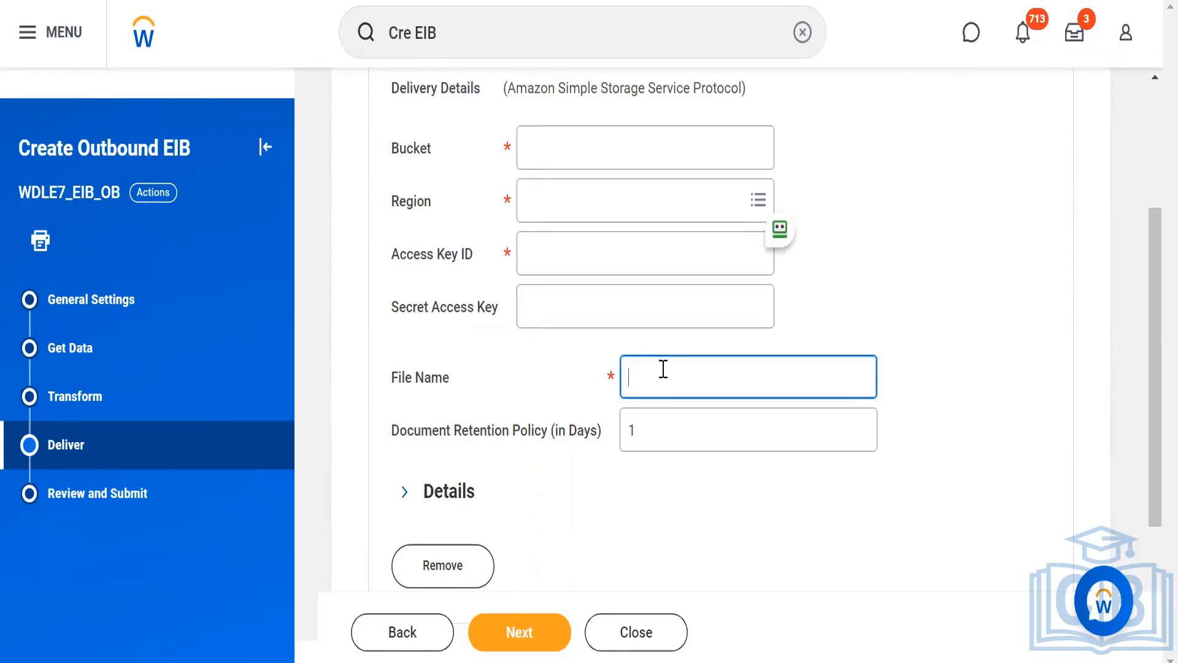
type("result.csv")
left_click(640, 535)
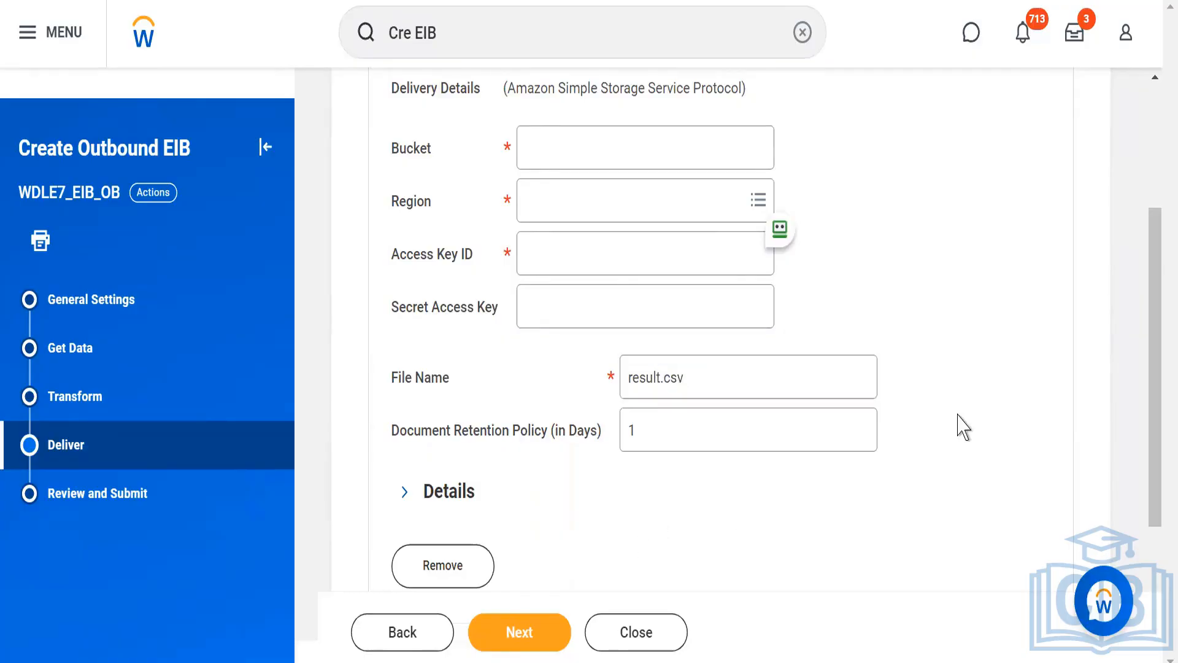
Return to the empty Bucket field in the Amazon delivery details and make it ready for entry.
left_click_drag(1156, 385, 1145, 343)
scroll(1145, 332, "up", 1)
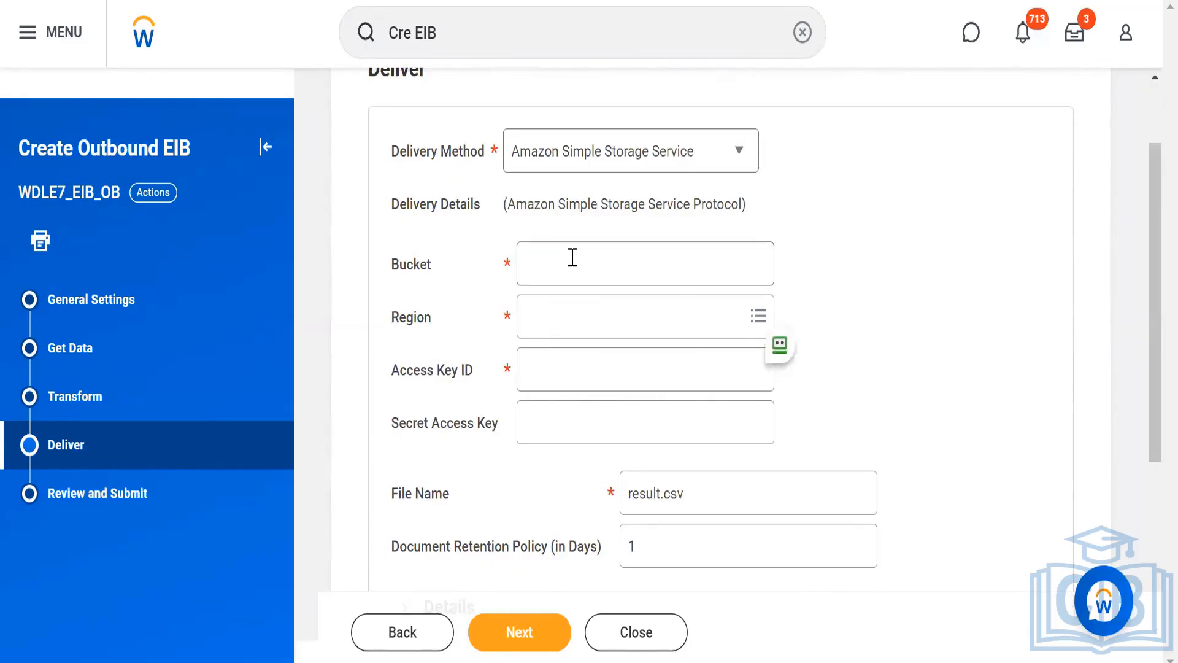
left_click(572, 258)
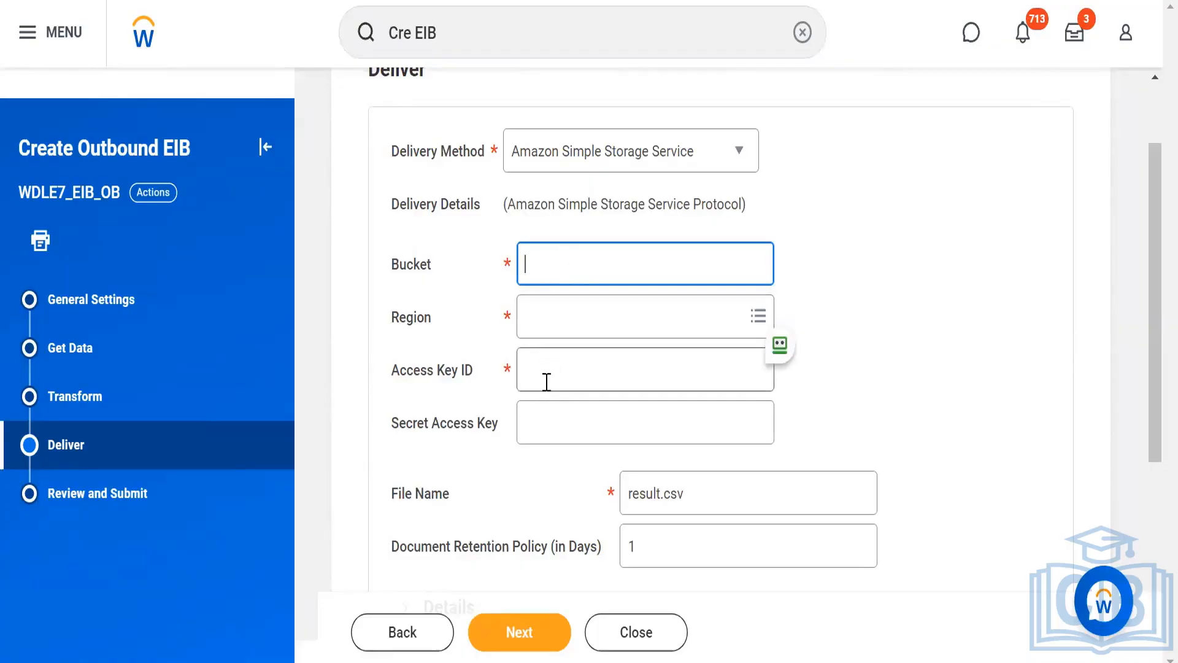
Switch the delivery method to AS2 and look through its endpoint, ID and key fields.
left_click(1004, 361)
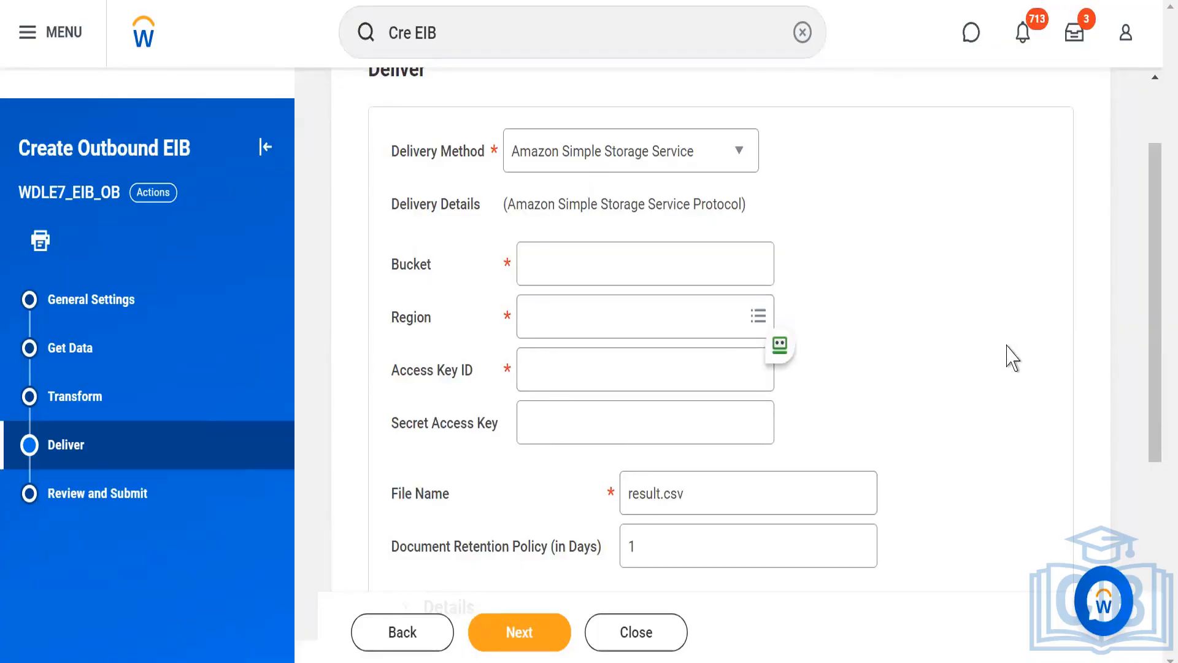
left_click_drag(1156, 310, 1149, 270)
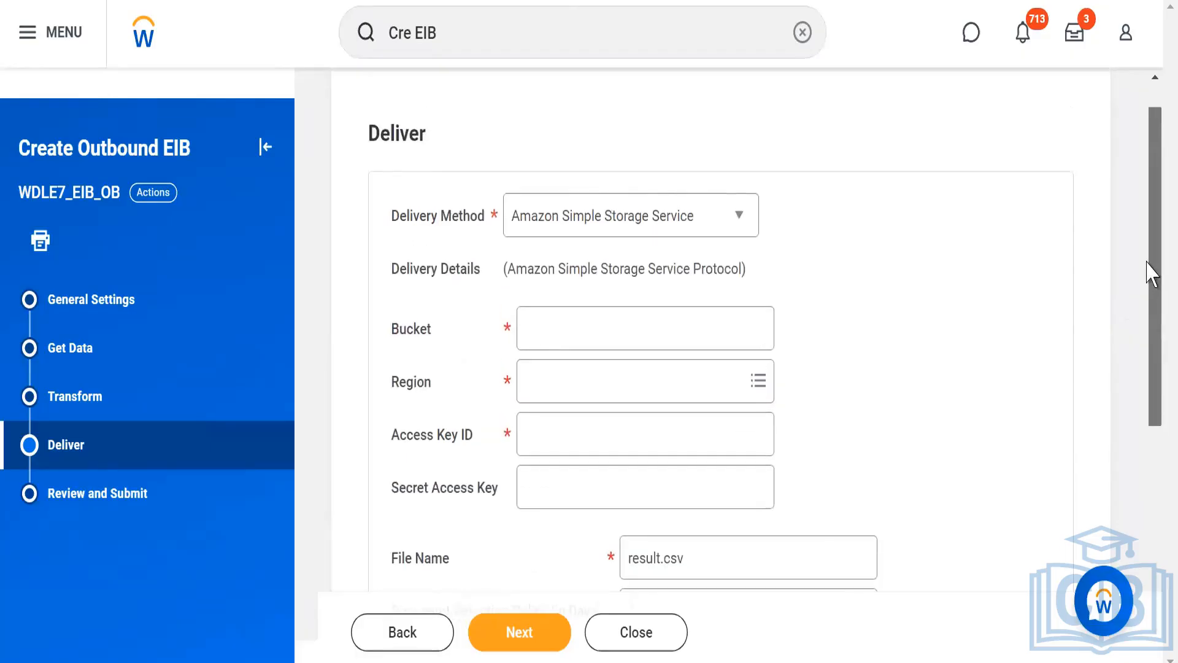
left_click(739, 219)
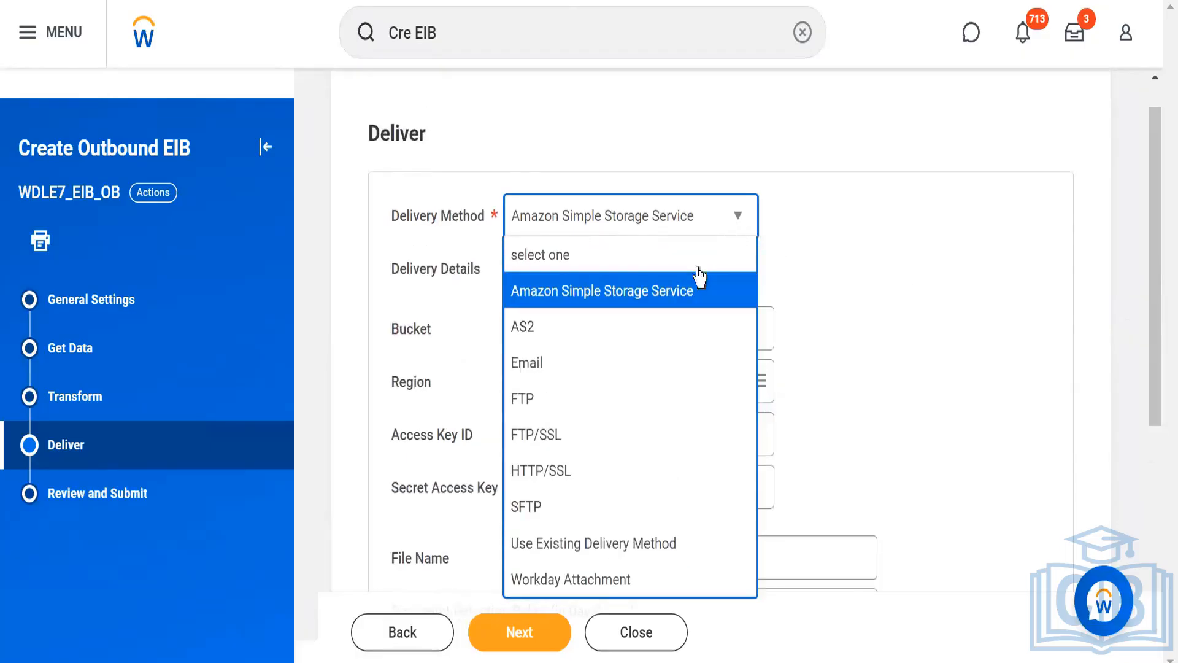
left_click(576, 336)
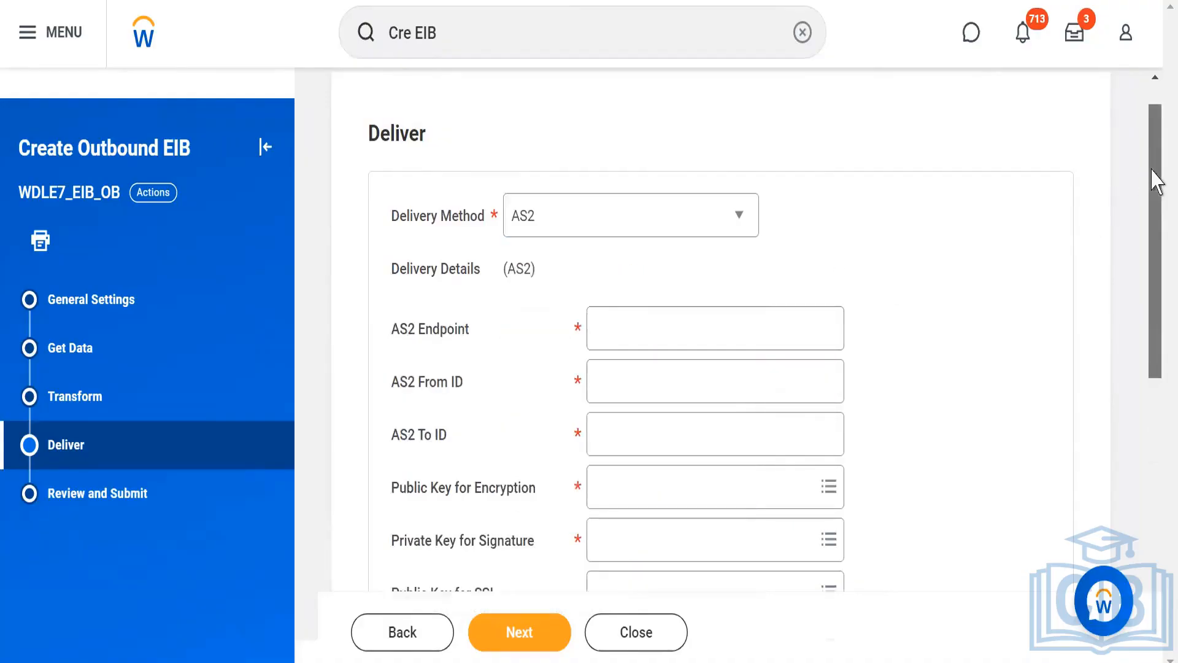
left_click_drag(1152, 179, 1145, 233)
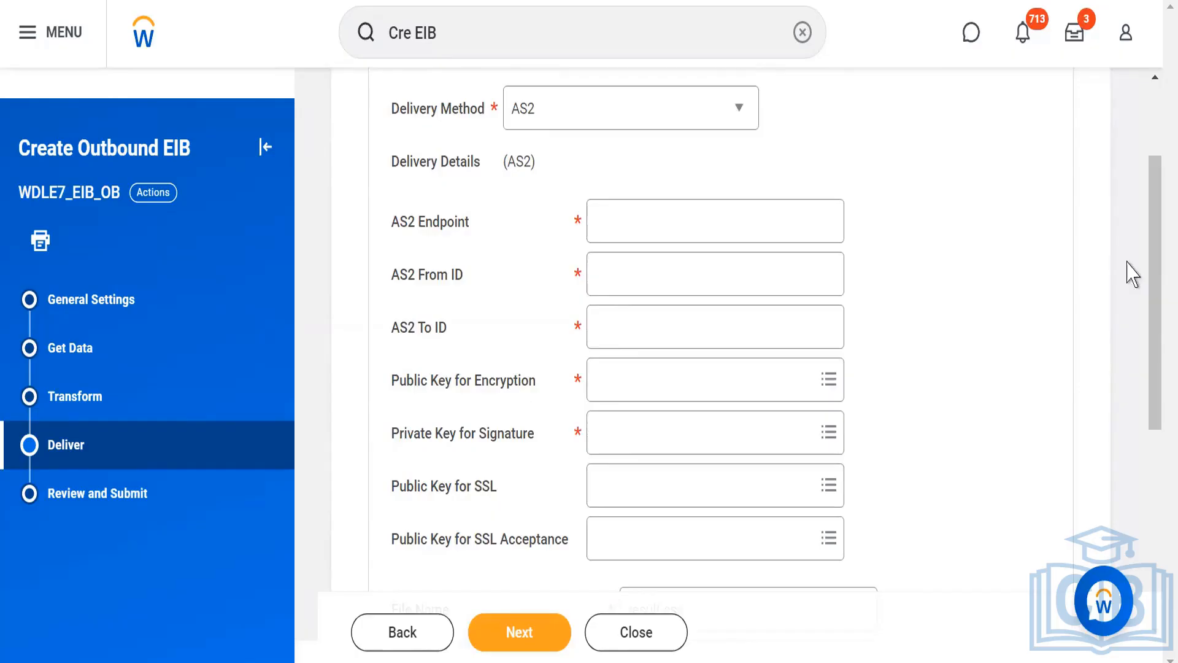
mouse_move(1152, 268)
left_mouse_down()
mouse_move(1154, 334)
mouse_move(1150, 270)
left_mouse_up()
Switch the delivery method to Email and examine its To and From address fields without filling them in.
left_click(741, 115)
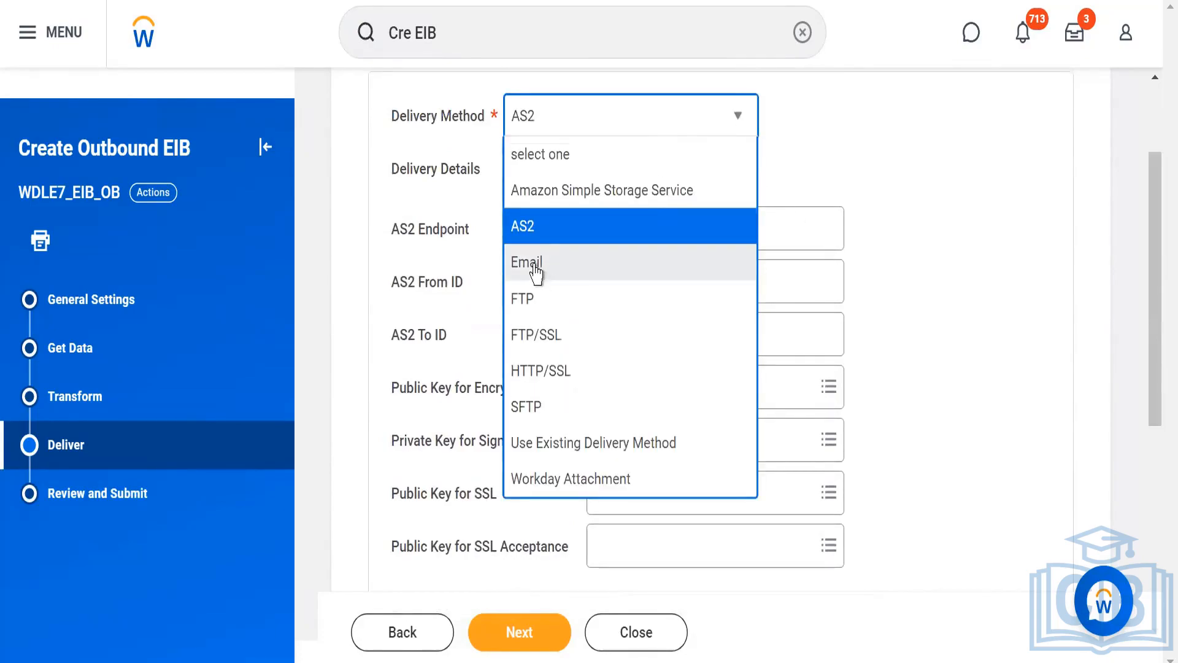
left_click(535, 265)
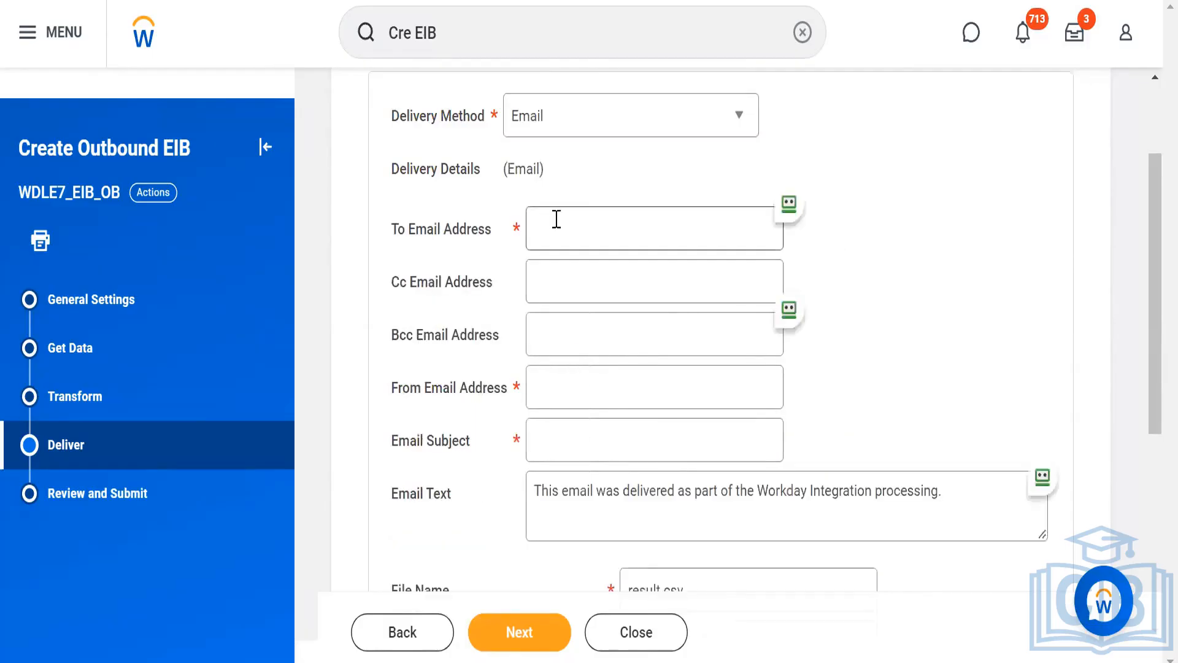
left_click(556, 219)
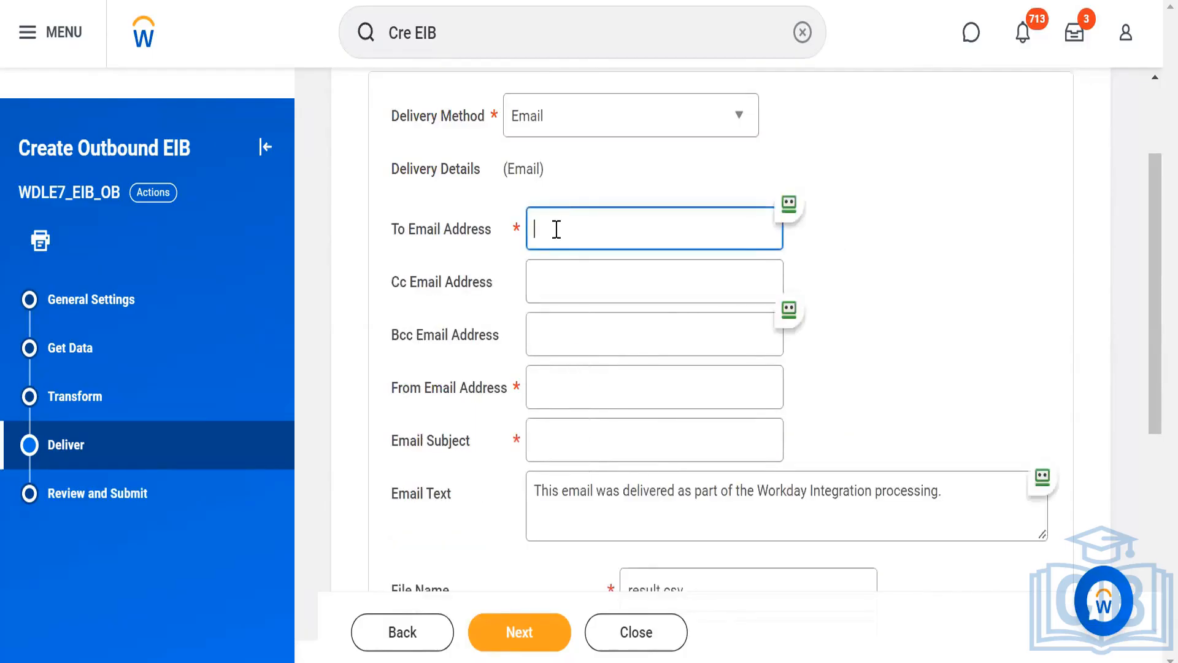
left_click(551, 382)
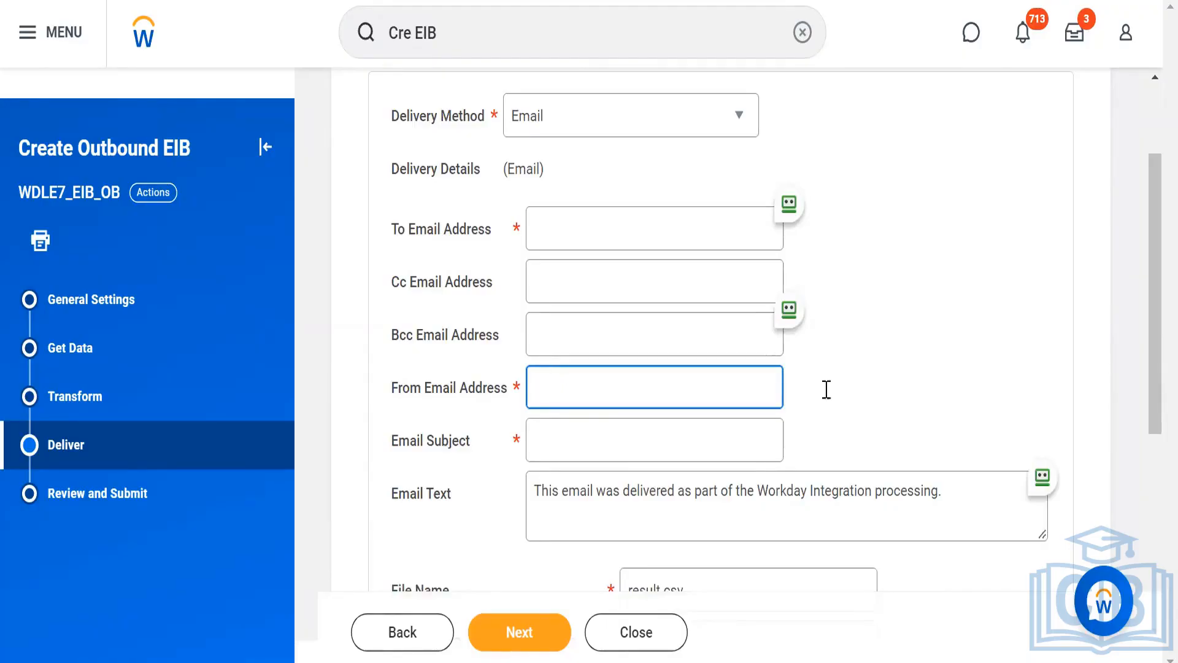
left_click(915, 383)
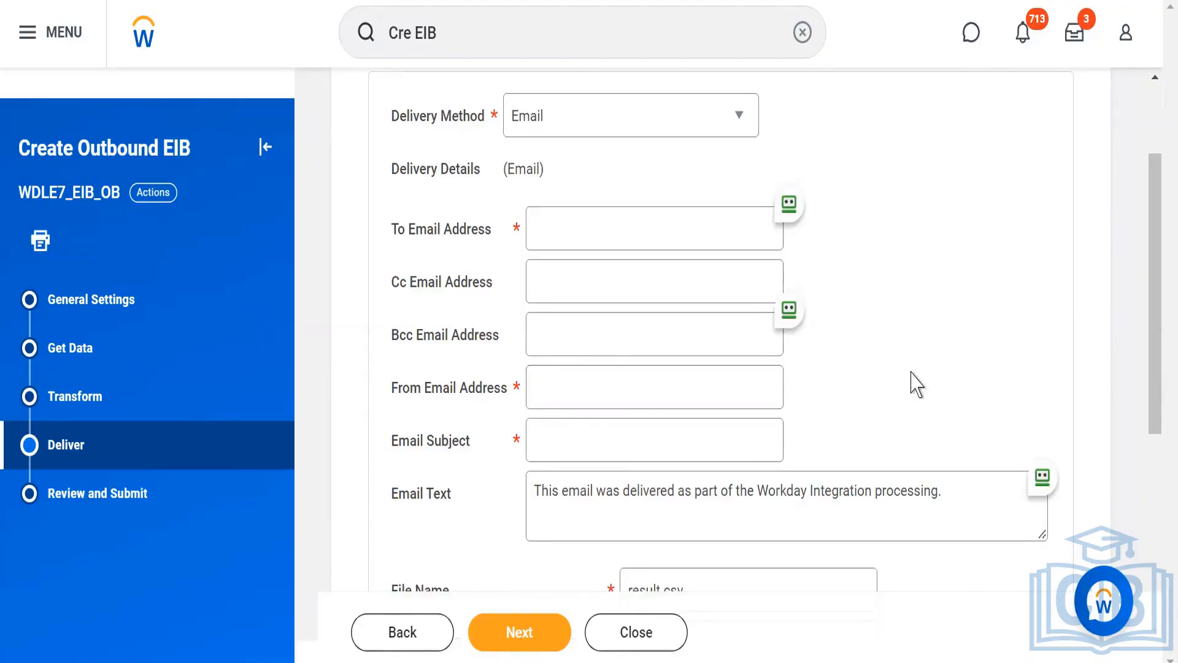
Switch the delivery method to FTP and enter 55.87.90 as the FTP address.
left_click(736, 120)
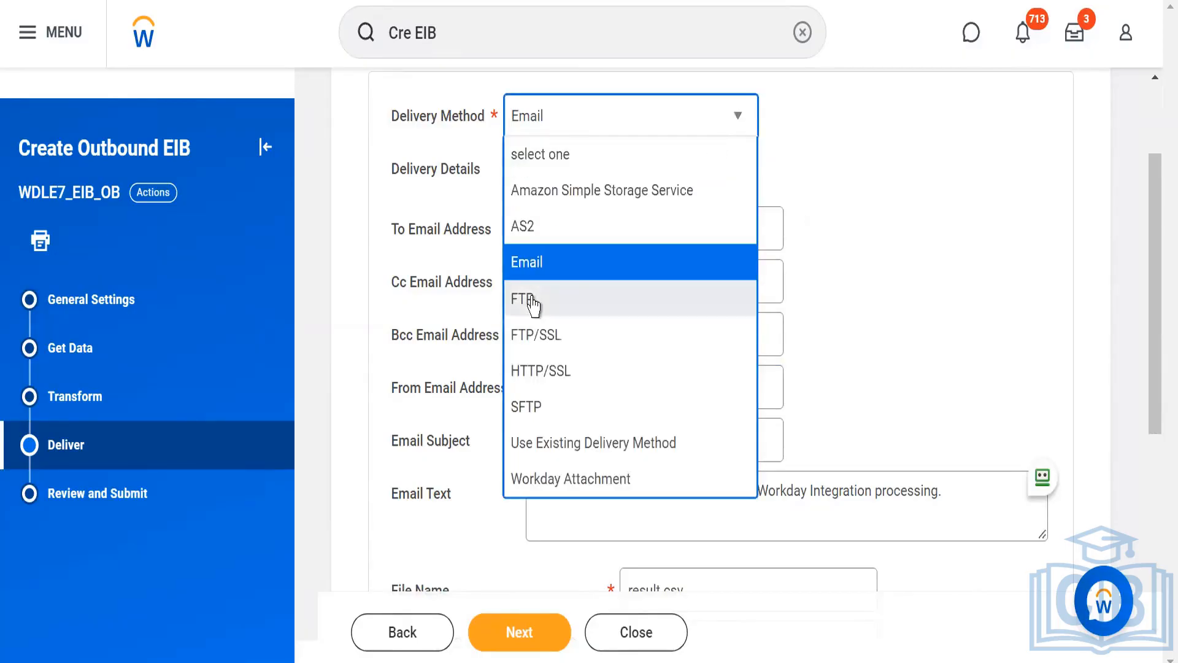
left_click(533, 302)
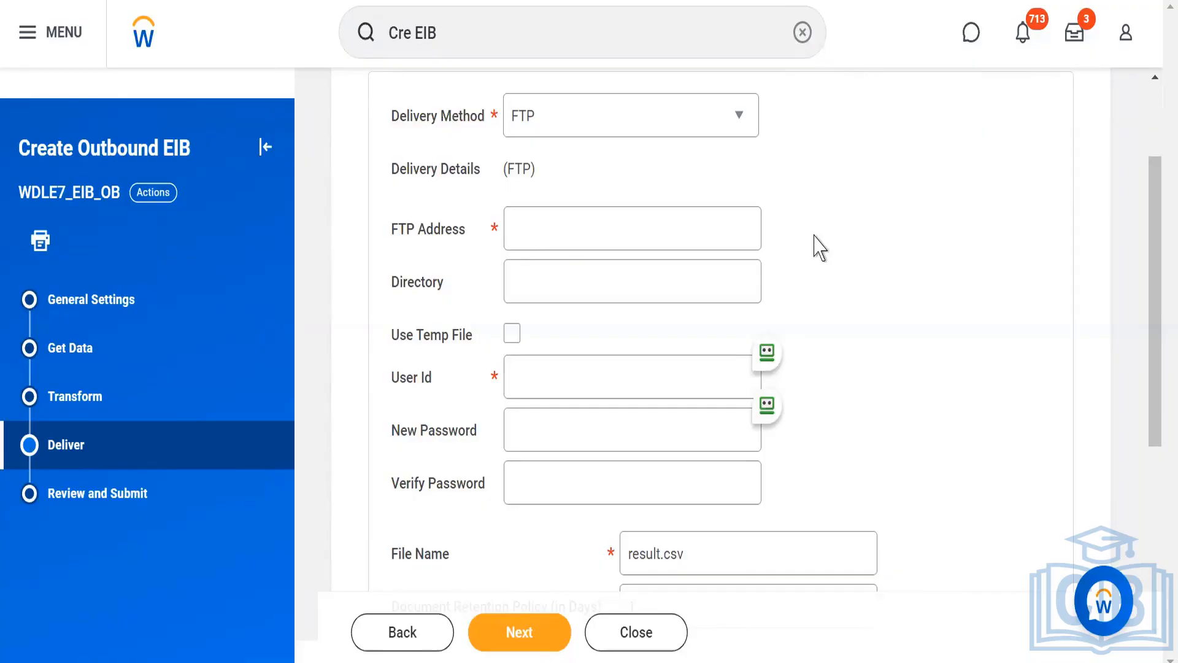
left_click(543, 233)
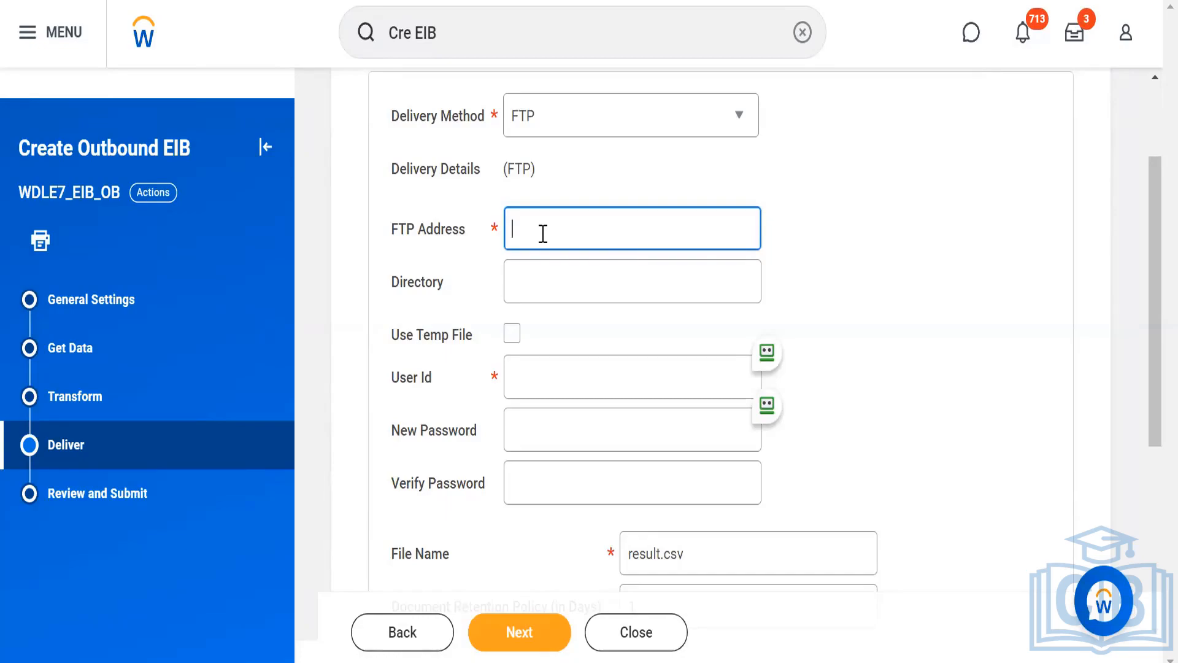
type("55.87.90")
left_click(914, 245)
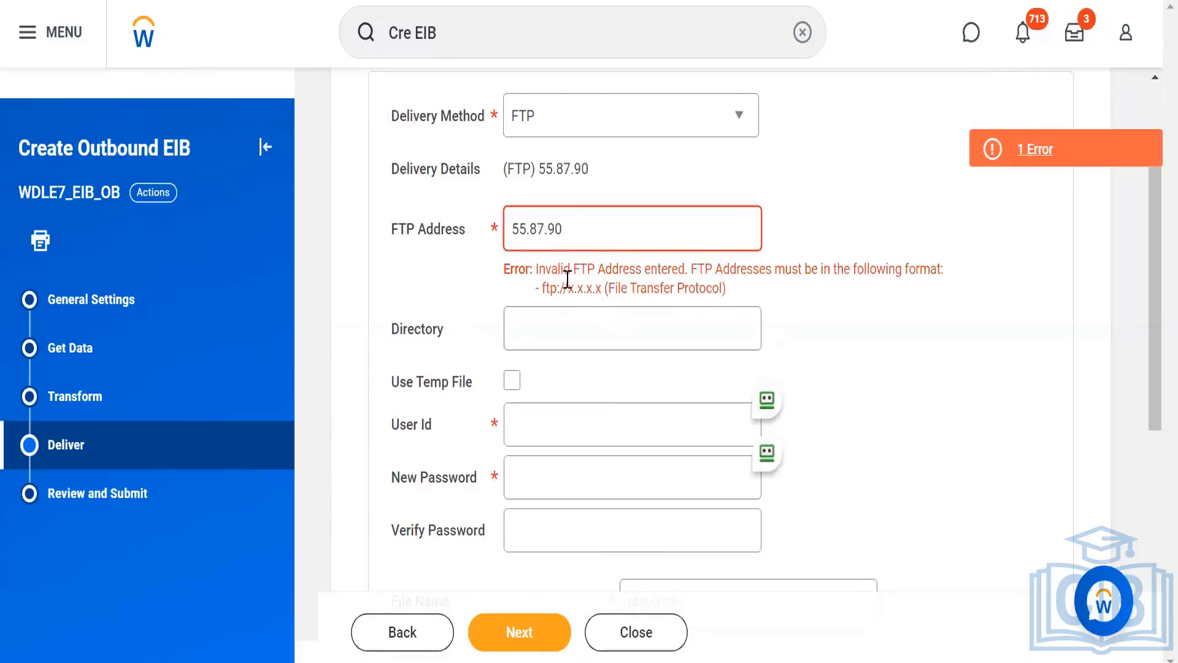
Examine the required FTP address format and the remaining directory, login and file fields of the FTP delivery.
left_click_drag(558, 269, 690, 269)
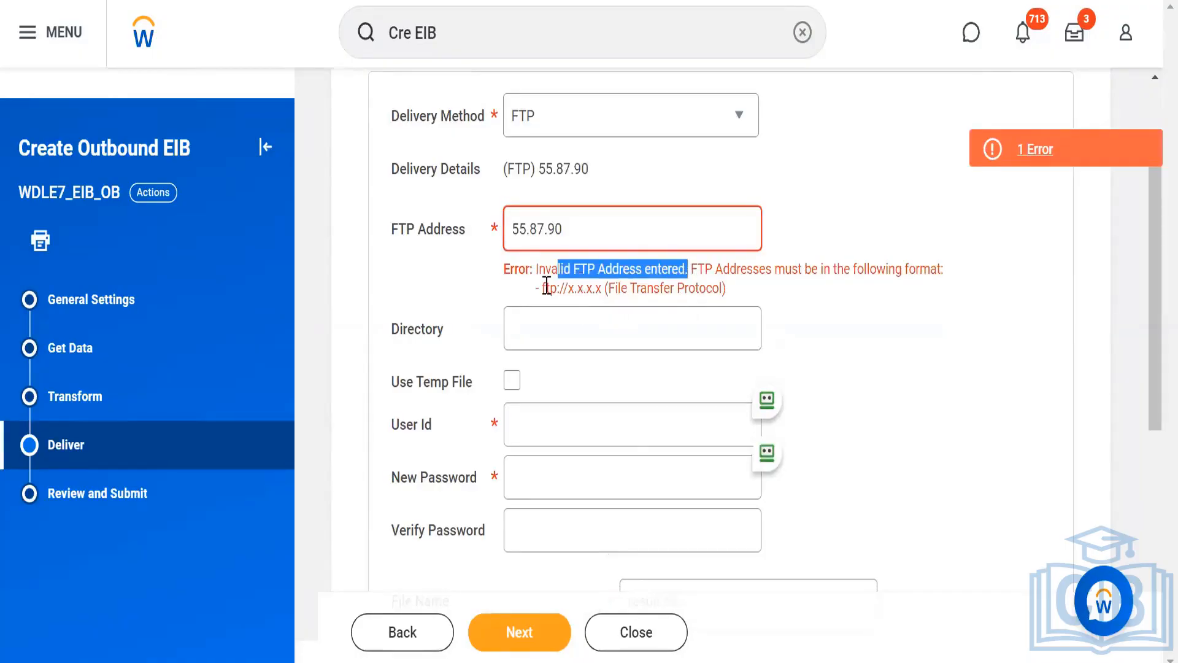
left_click_drag(542, 288, 613, 300)
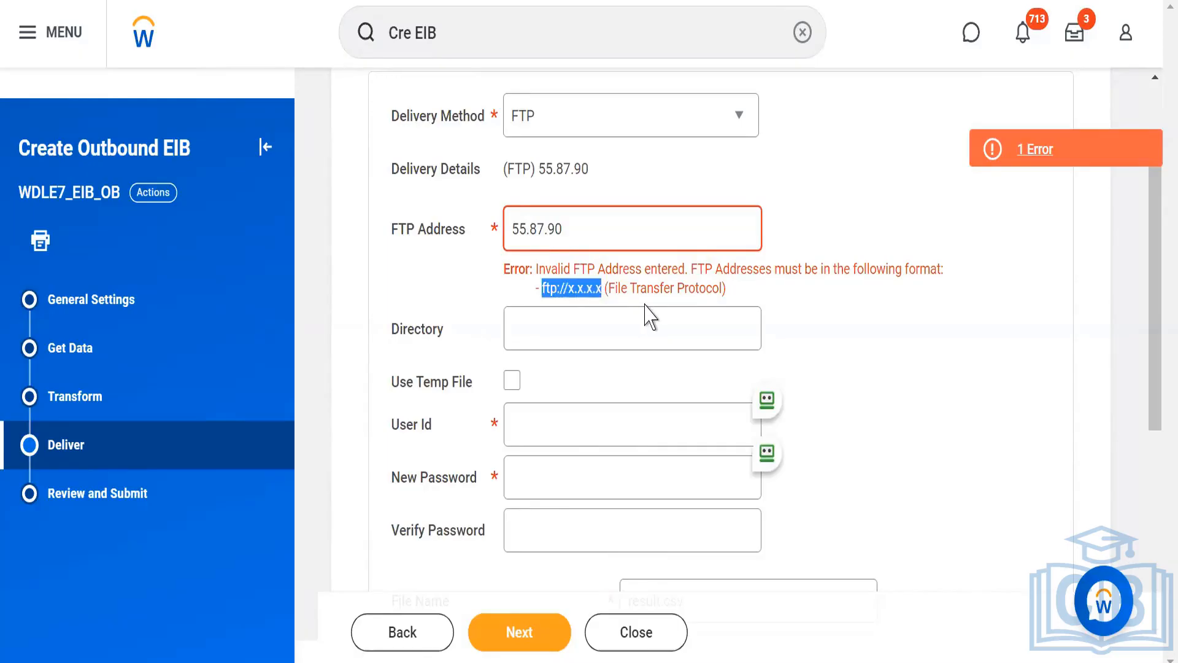
left_click_drag(569, 288, 592, 288)
triple_click(592, 288)
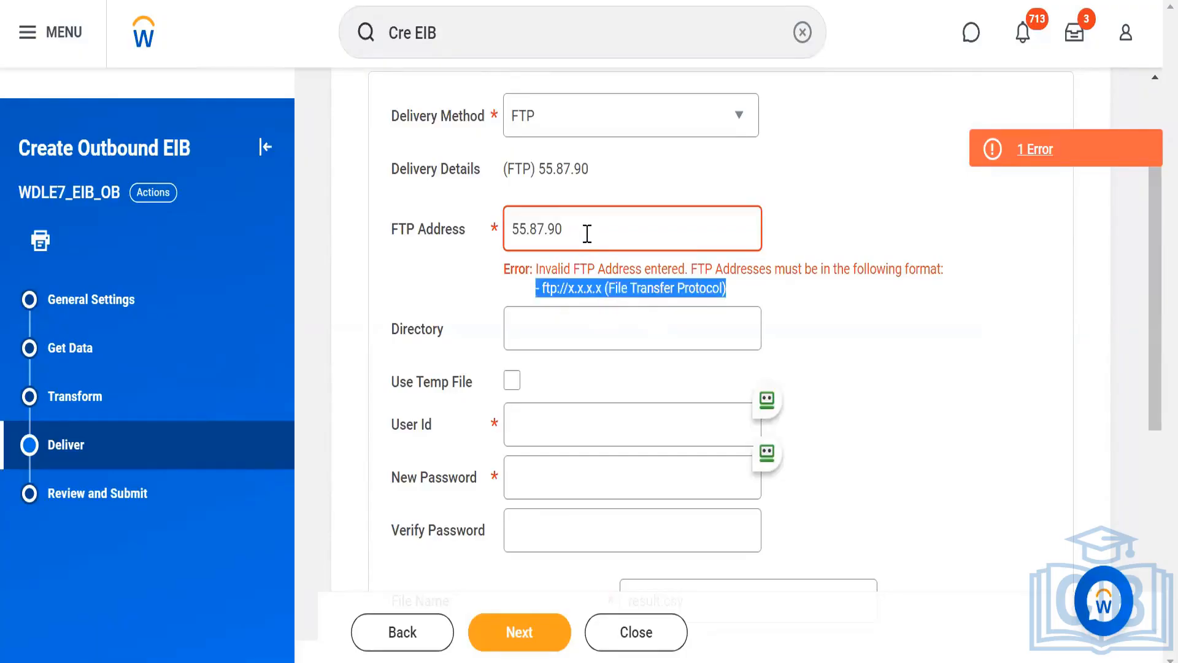
triple_click(588, 233)
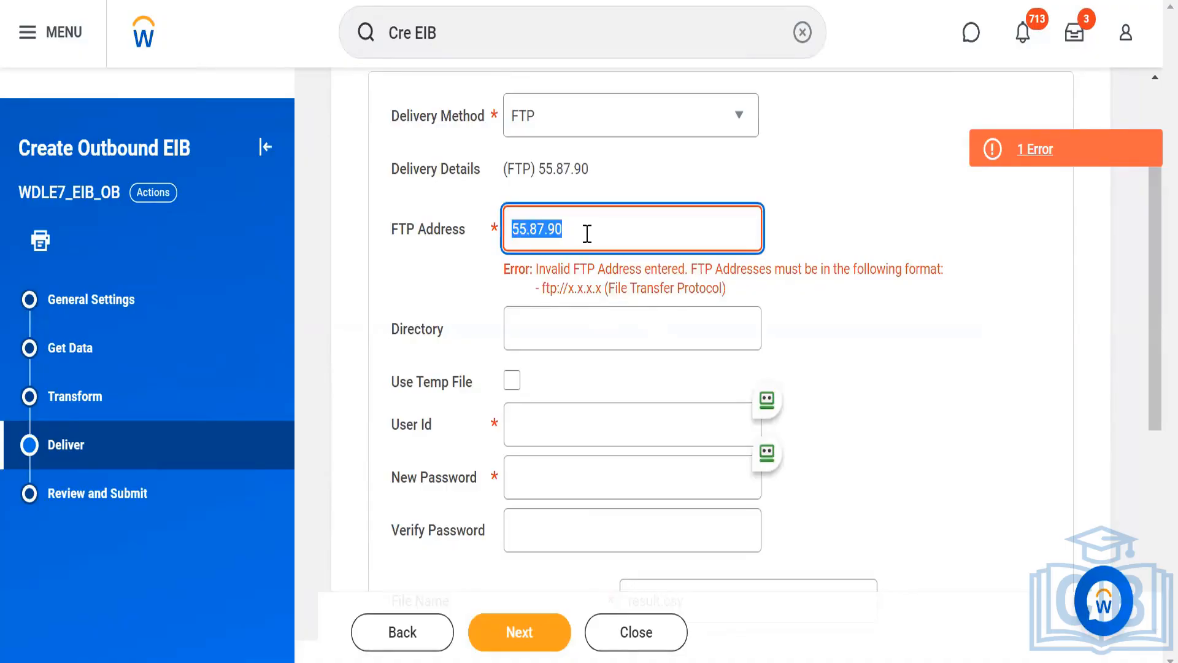
left_click(852, 443)
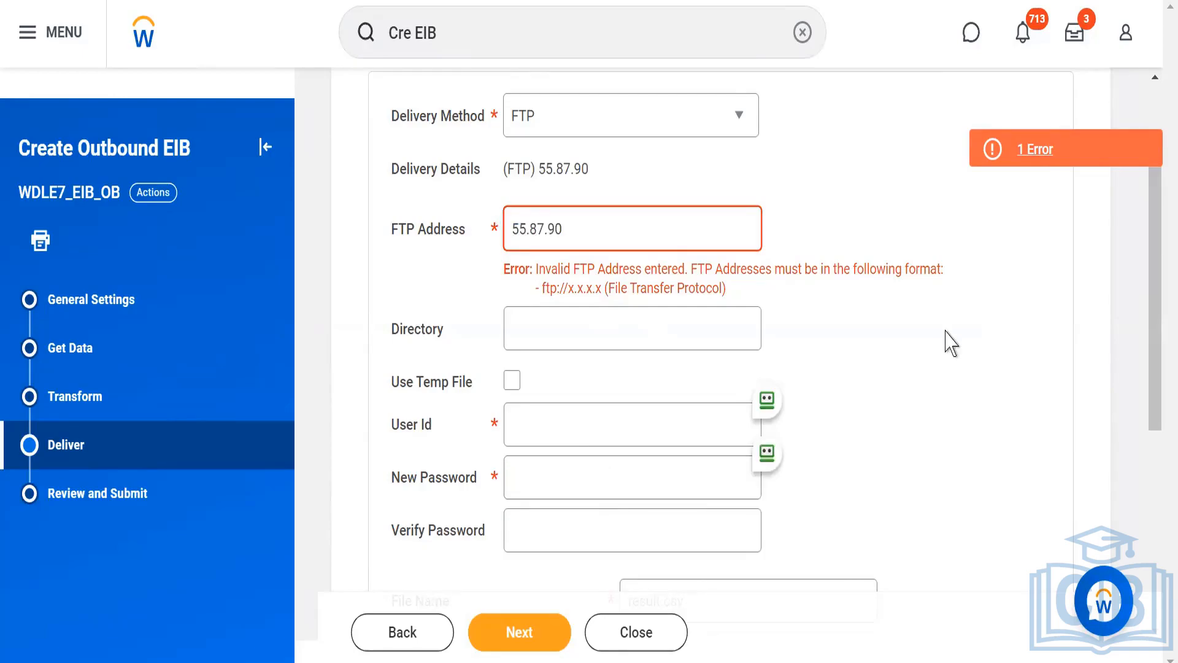
scroll(951, 344, "down", 2)
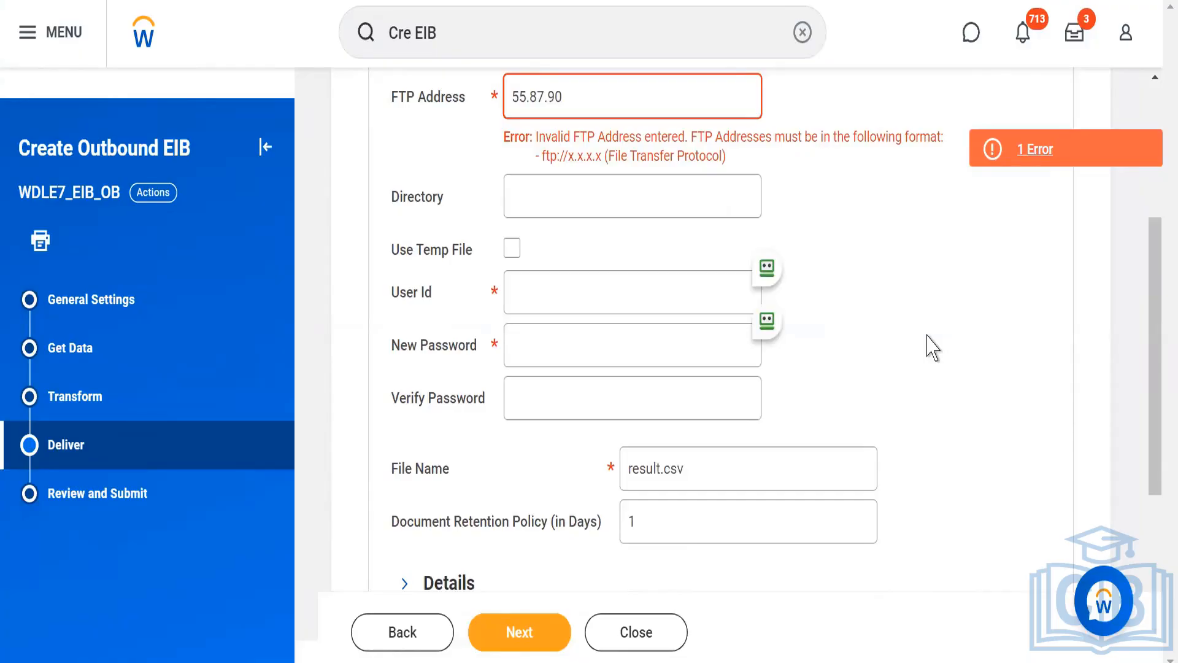
scroll(933, 348, "down", 2)
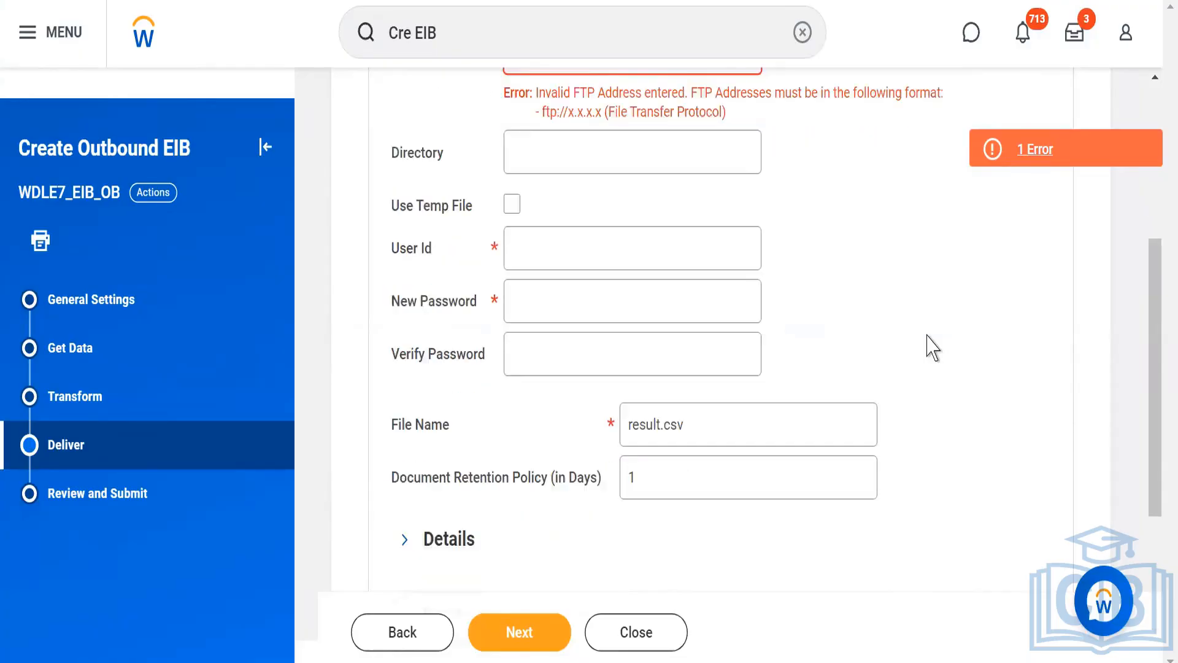
scroll(932, 348, "up", 4)
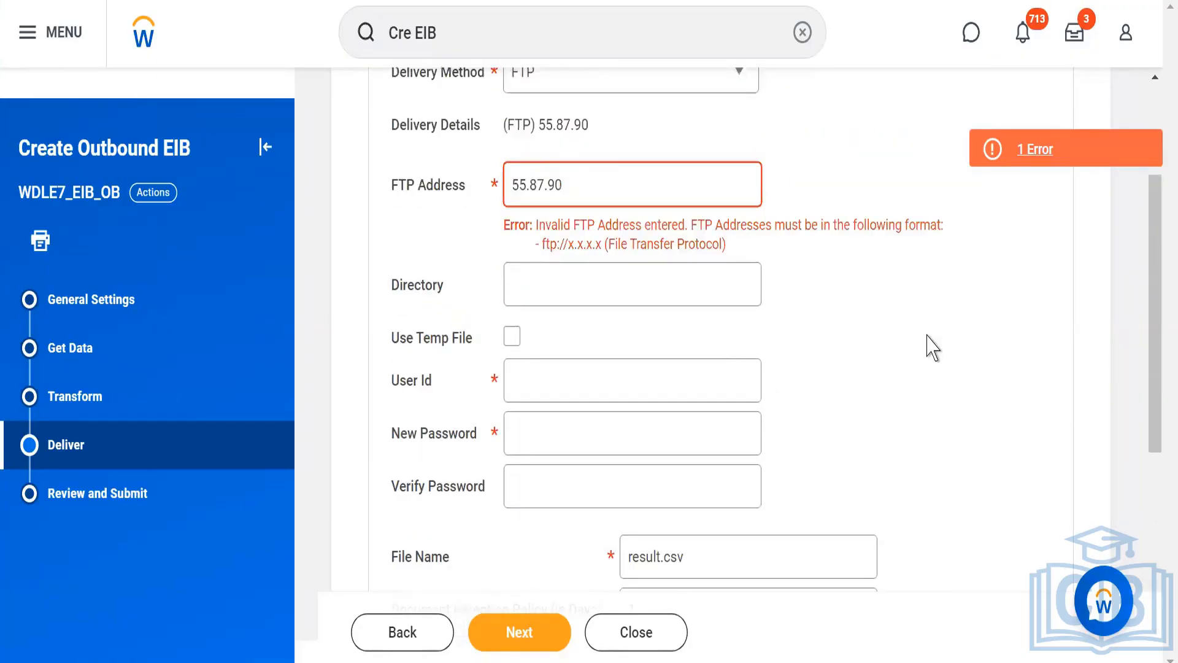
scroll(928, 345, "up", 2)
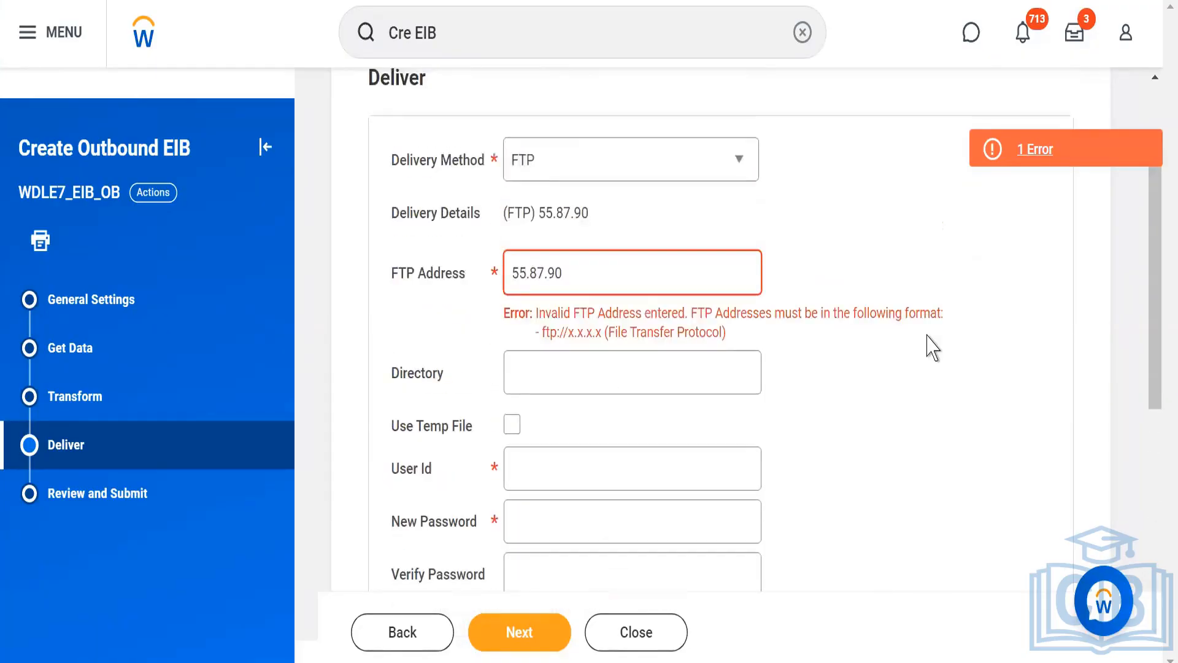
Switch the delivery method to FTP/SSL, enter g as the FTPS address and check the accepted address formats.
left_click(740, 165)
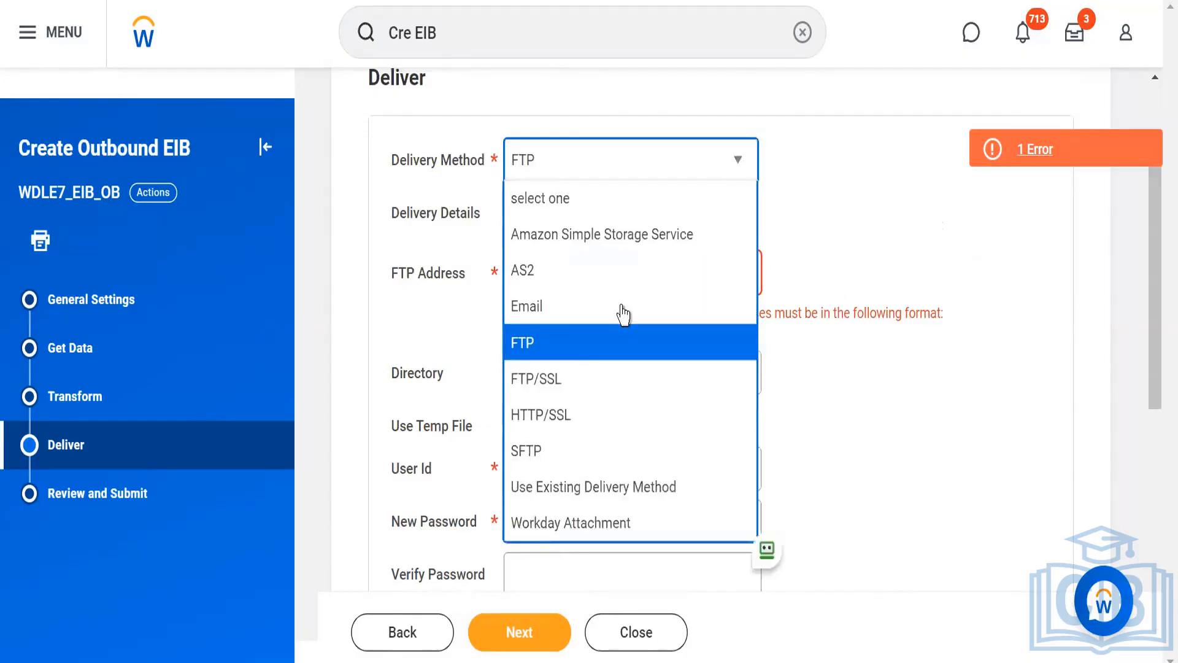
left_click(545, 390)
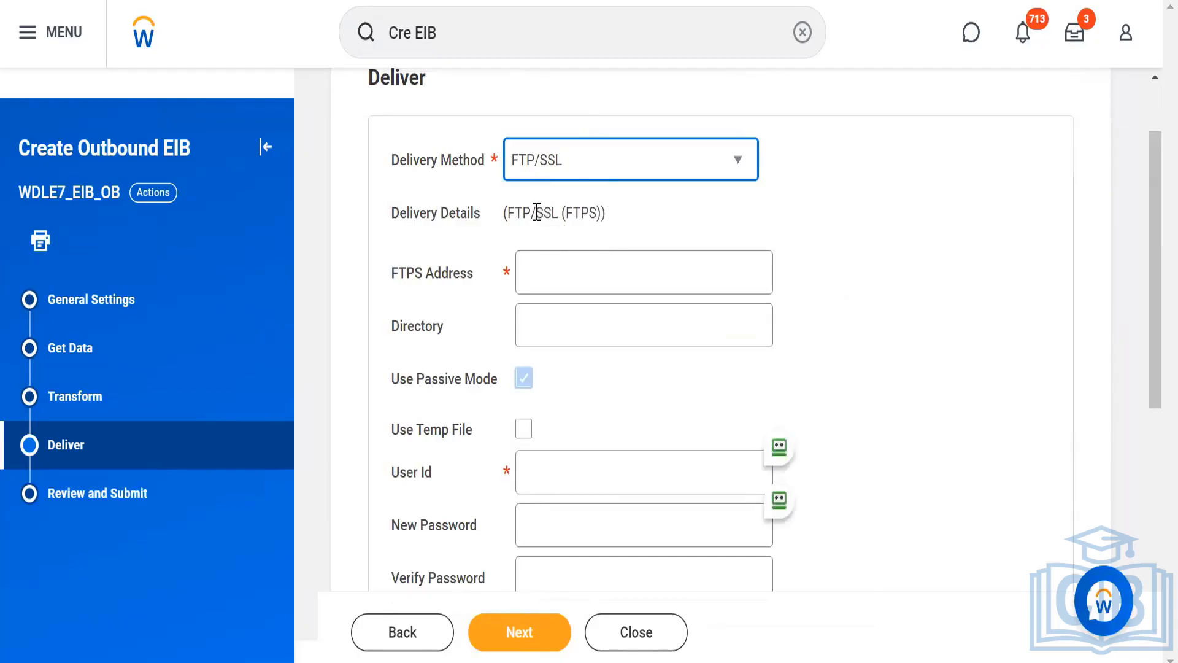
left_click_drag(537, 212, 561, 210)
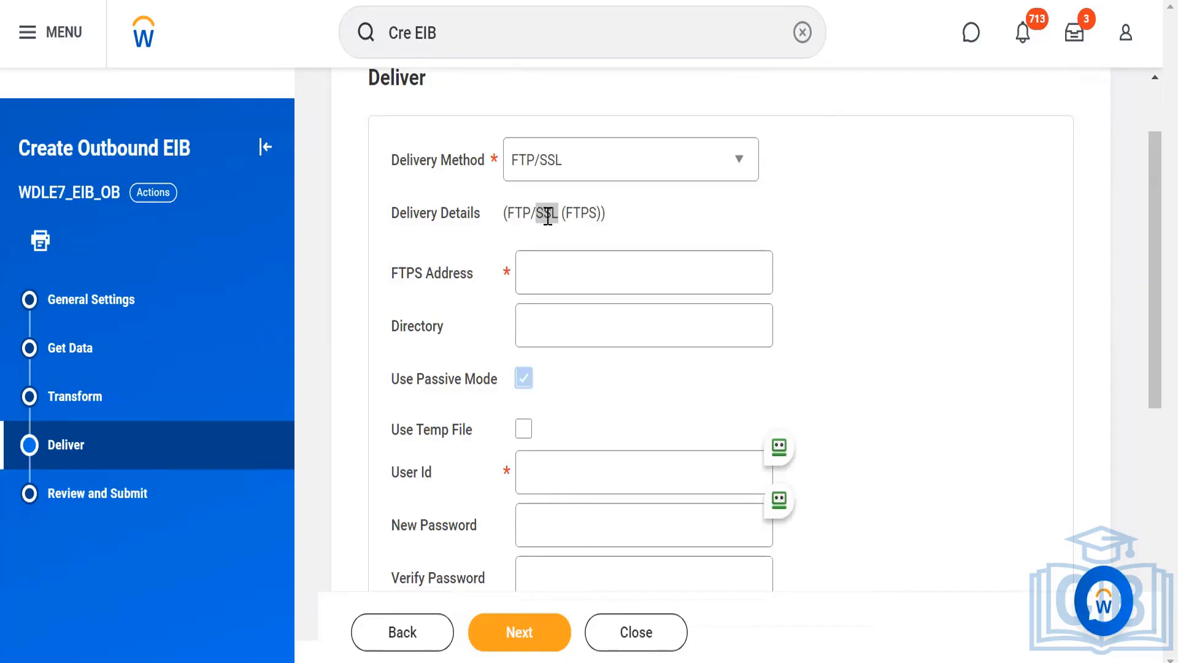
left_click(564, 262)
type("g")
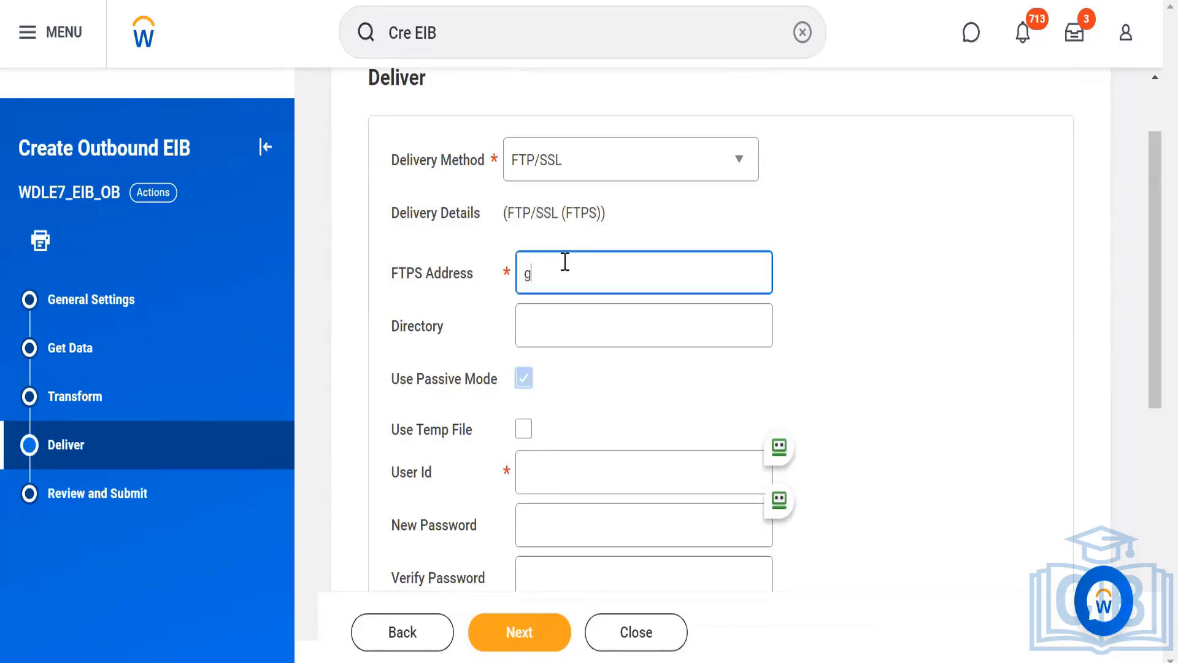
left_click(939, 329)
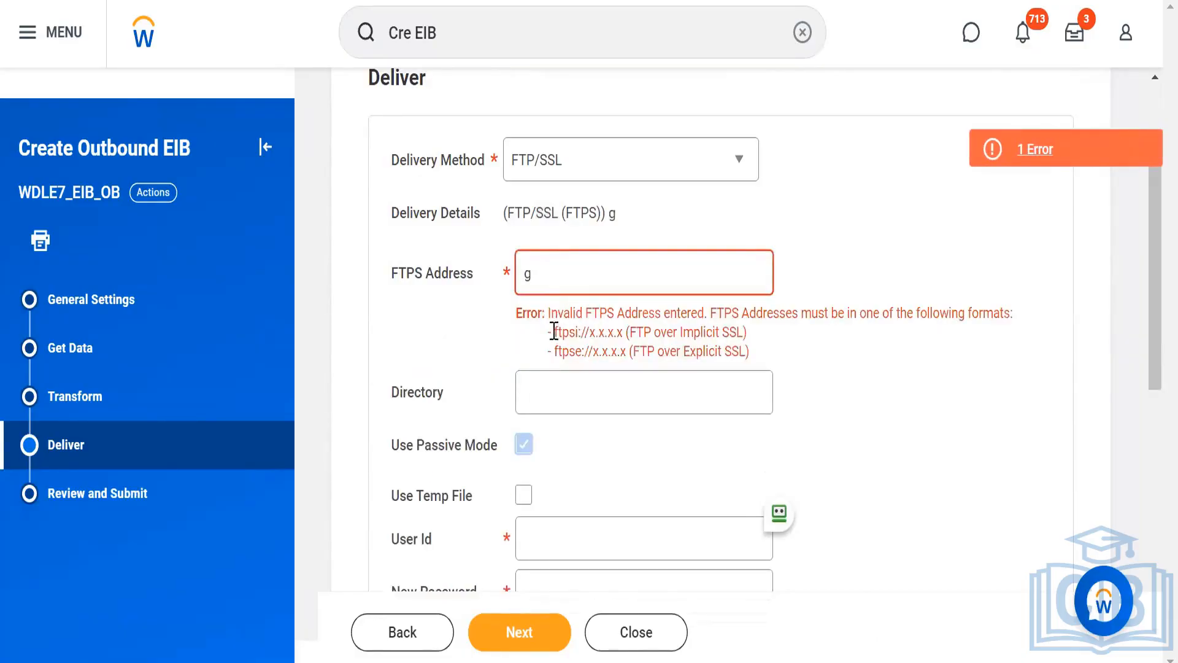
left_click_drag(554, 331, 583, 356)
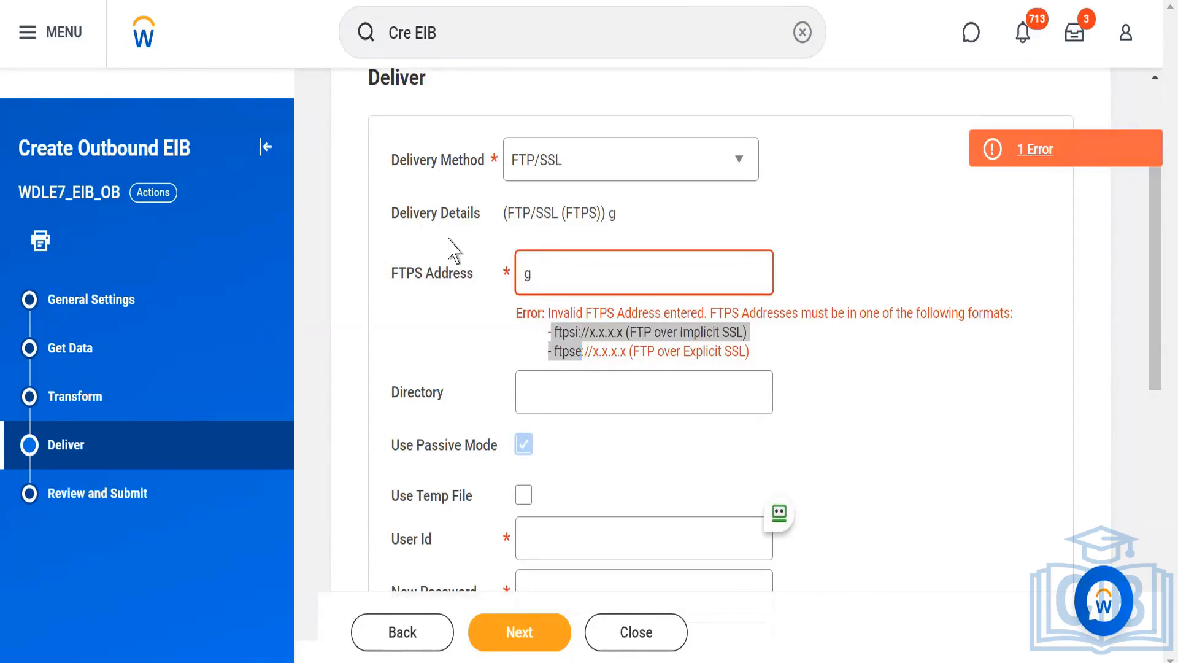
View the website's SSL certificate information, close it and select the FTPS address entry.
left_click(122, 2)
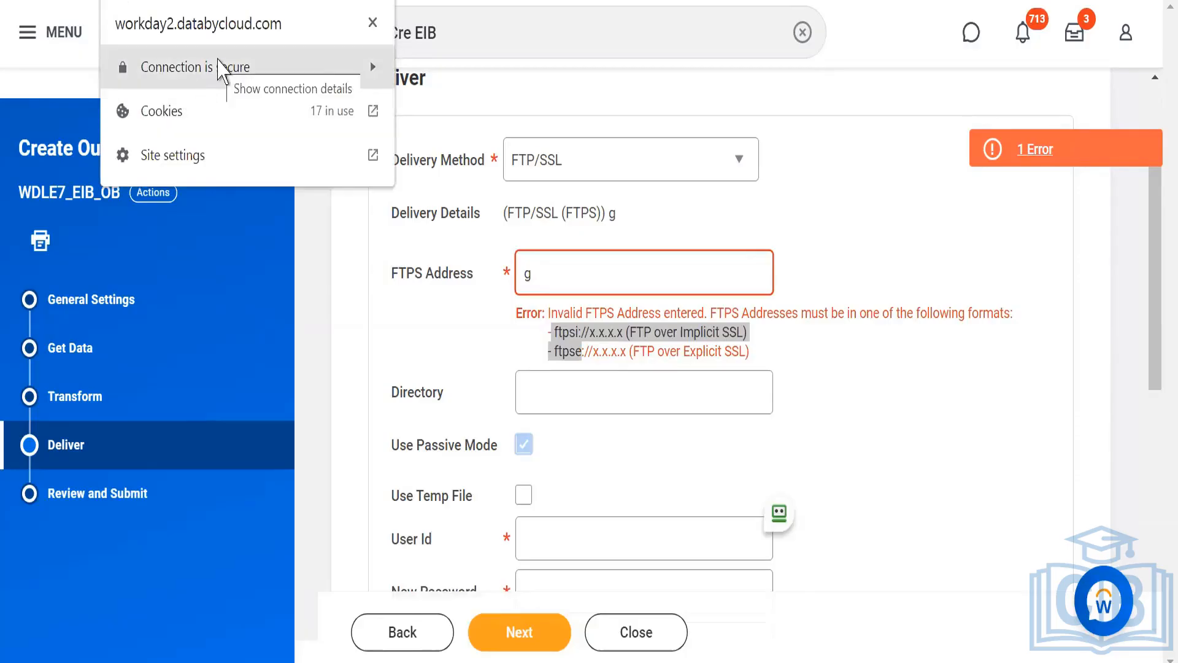
left_click(202, 67)
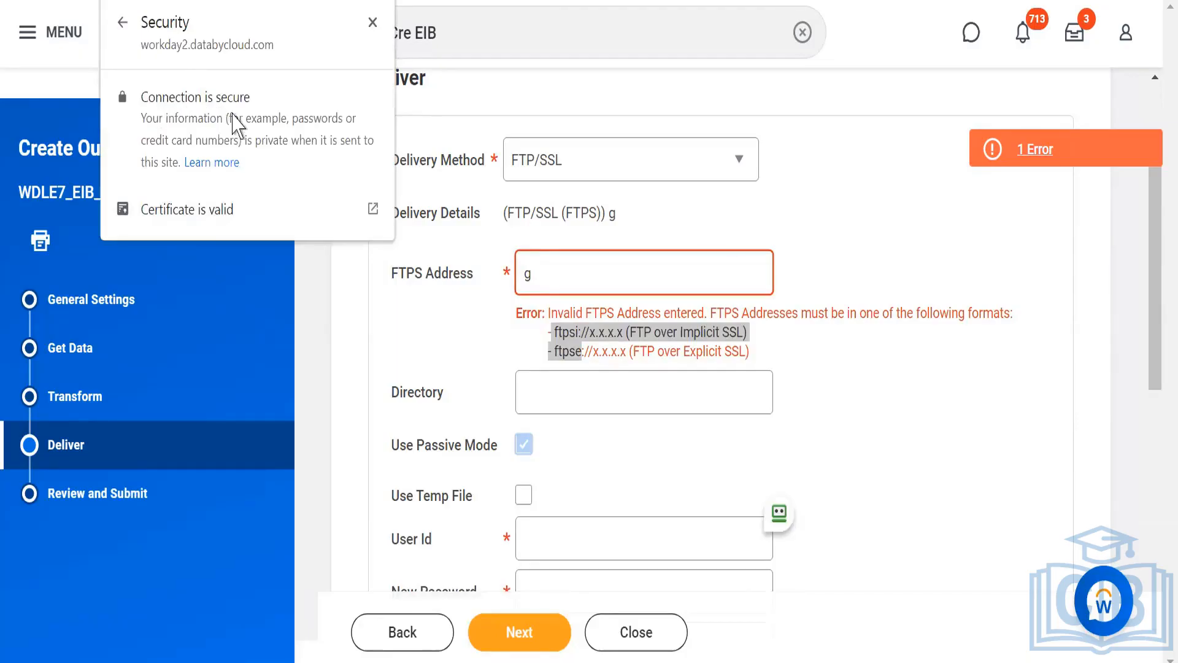
left_click(175, 211)
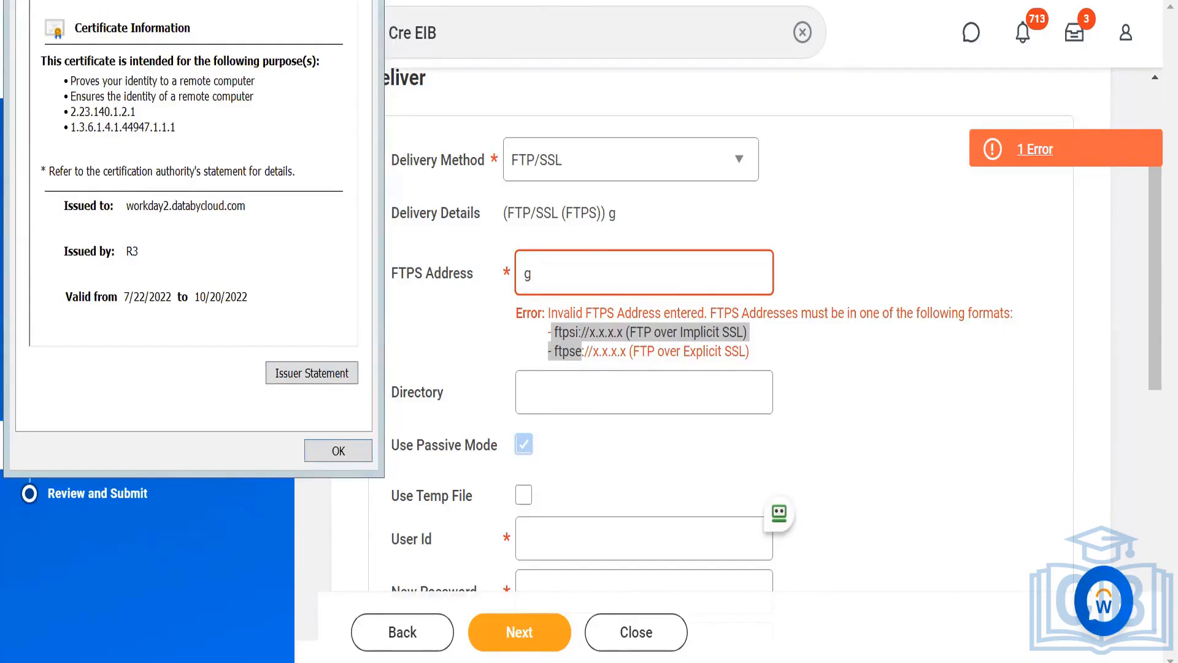
left_click_drag(198, 0, 186, 16)
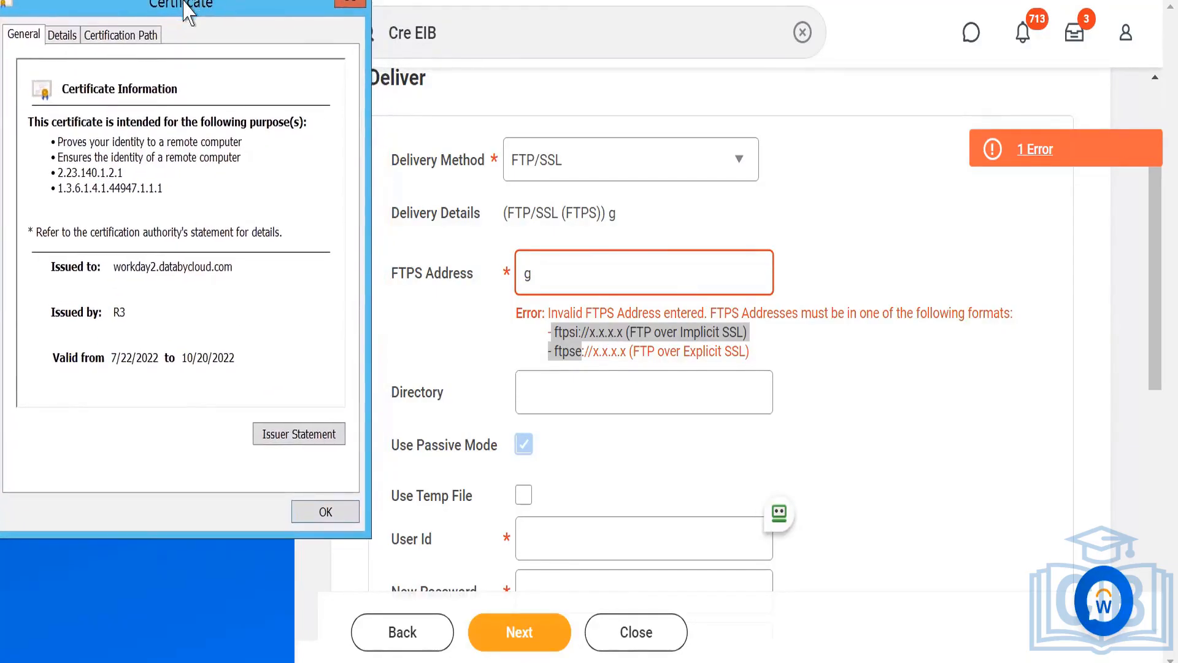
left_click(349, 4)
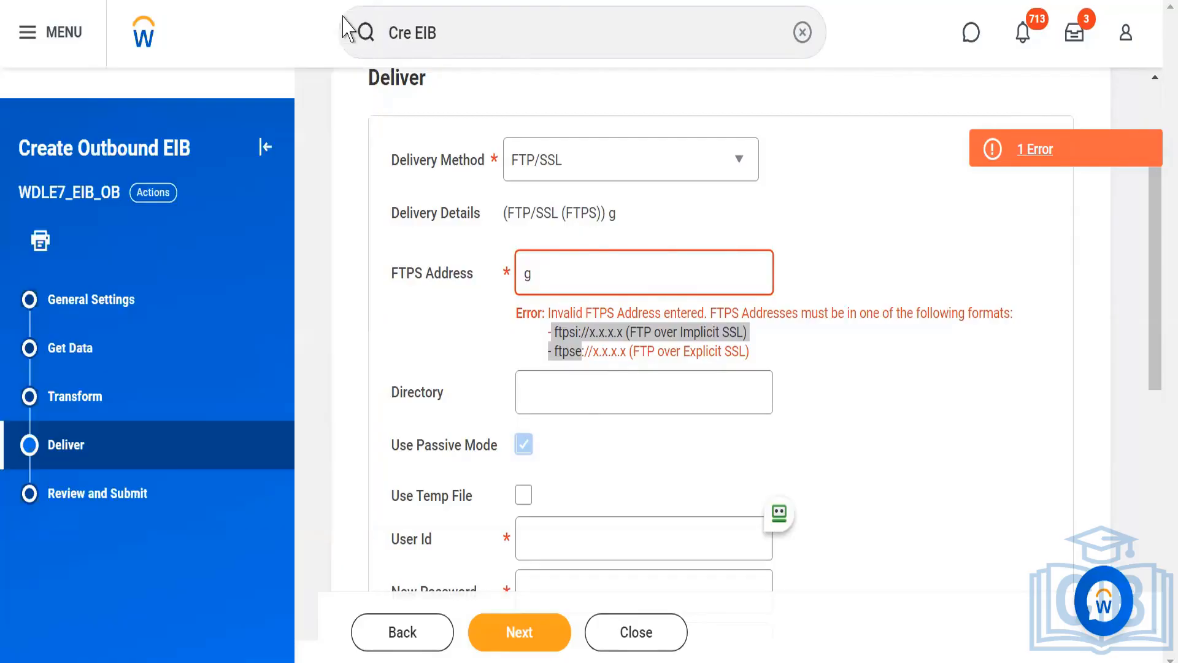
left_click(565, 272)
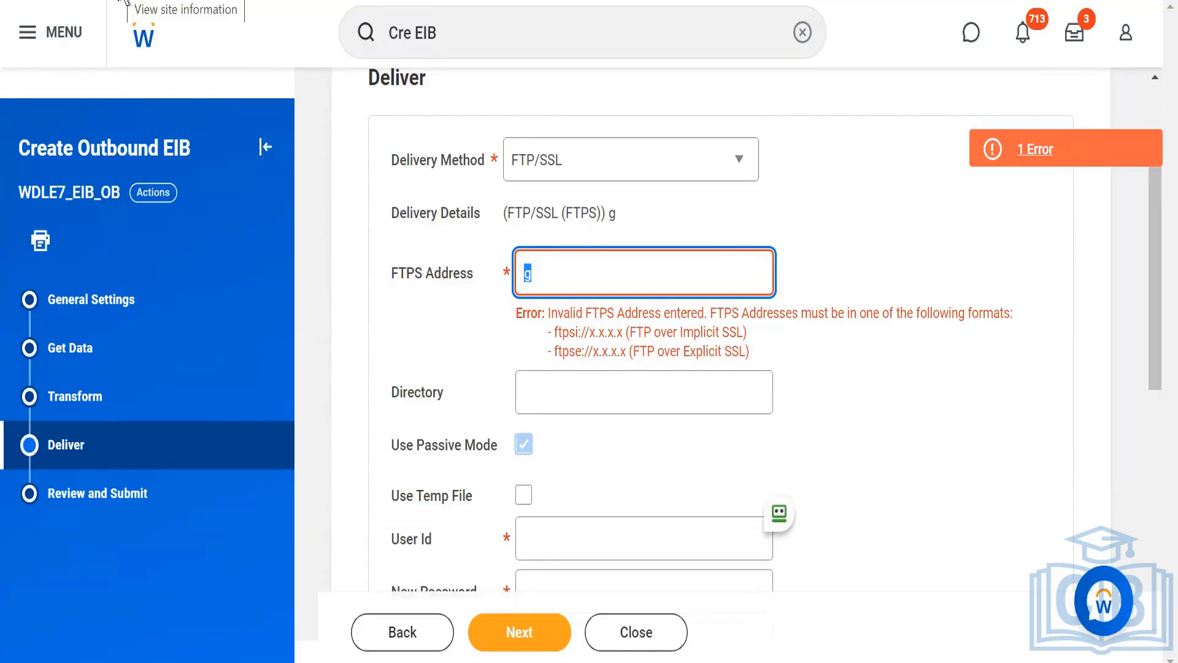
left_click(733, 162)
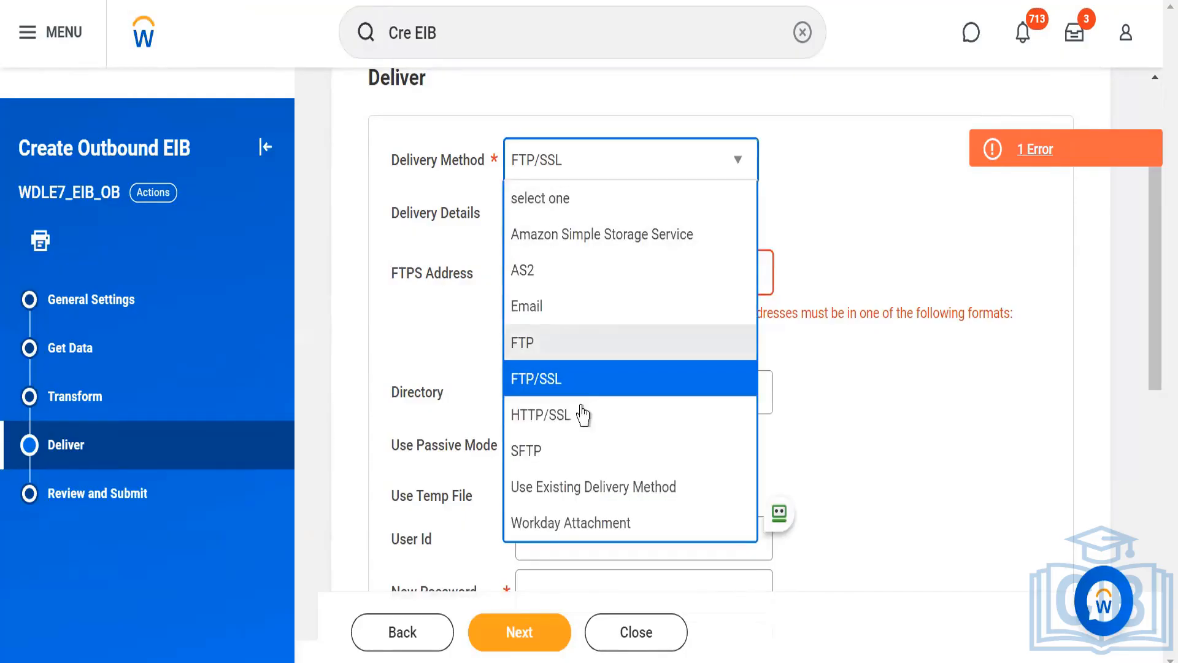
left_click(548, 421)
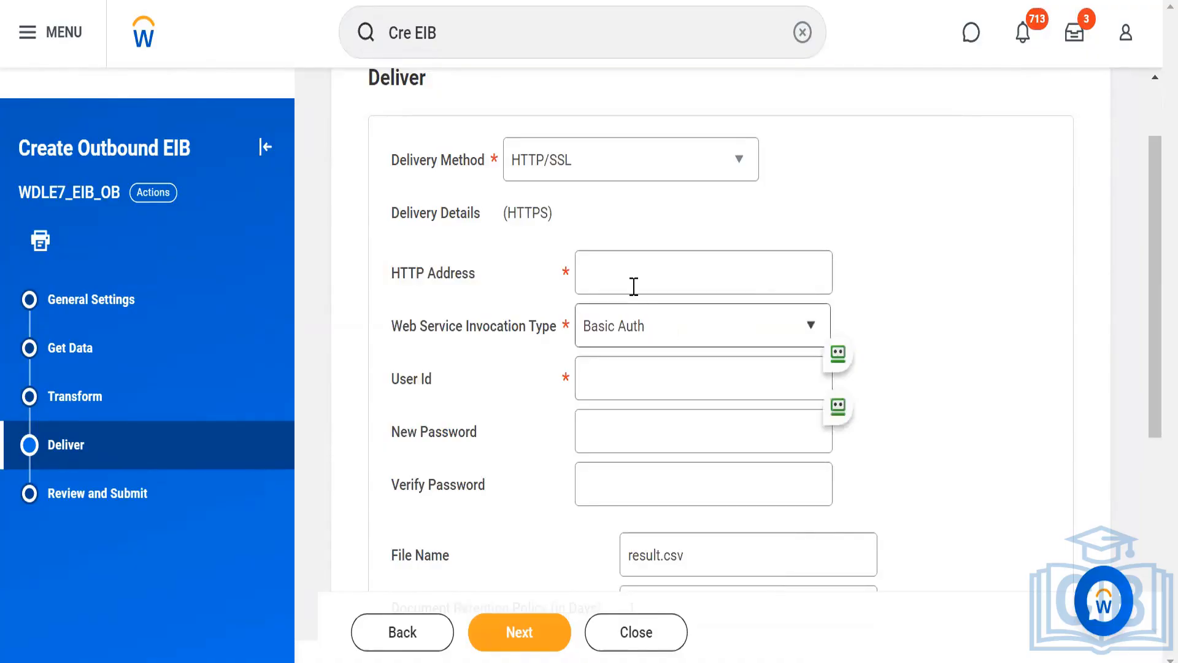
left_click(624, 266)
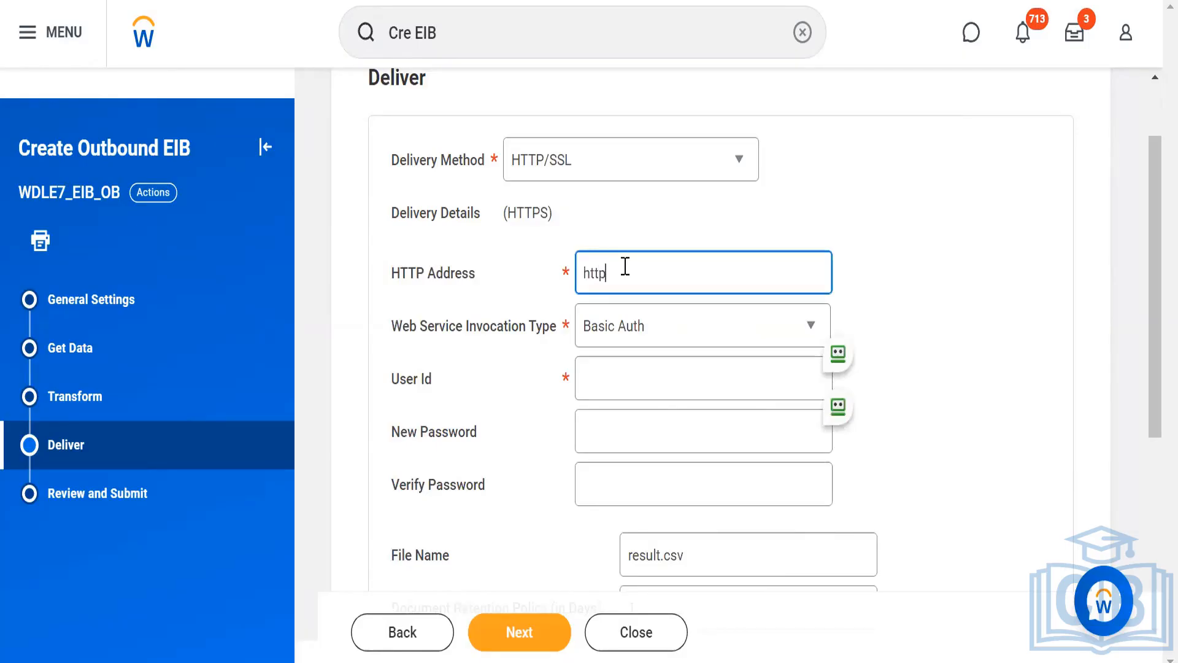
left_click(958, 305)
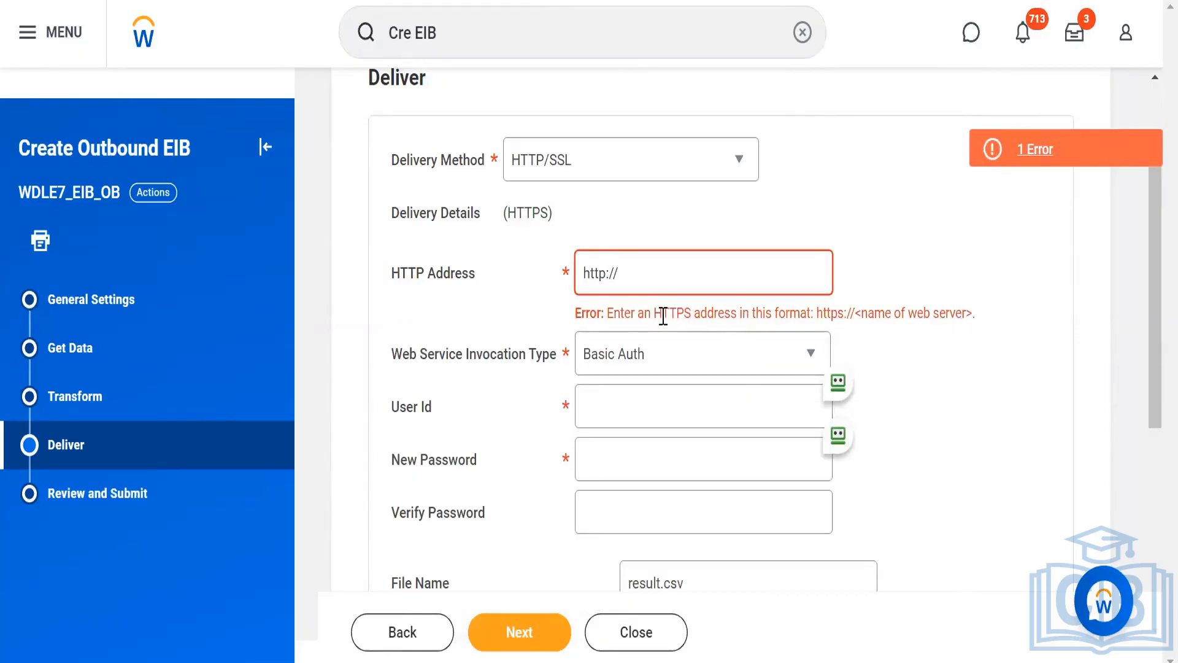
left_click_drag(654, 313, 999, 325)
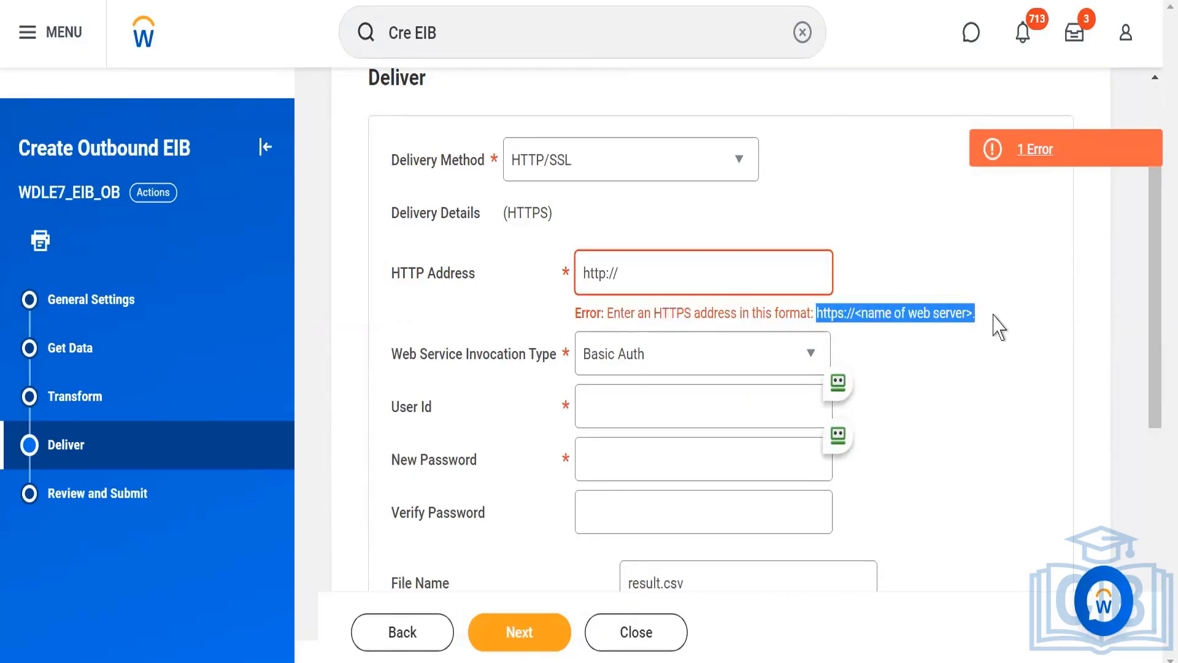
Copy the browser's current workday2.databycloud.com page URL and paste it over the existing HTTP address.
left_click(183, 0)
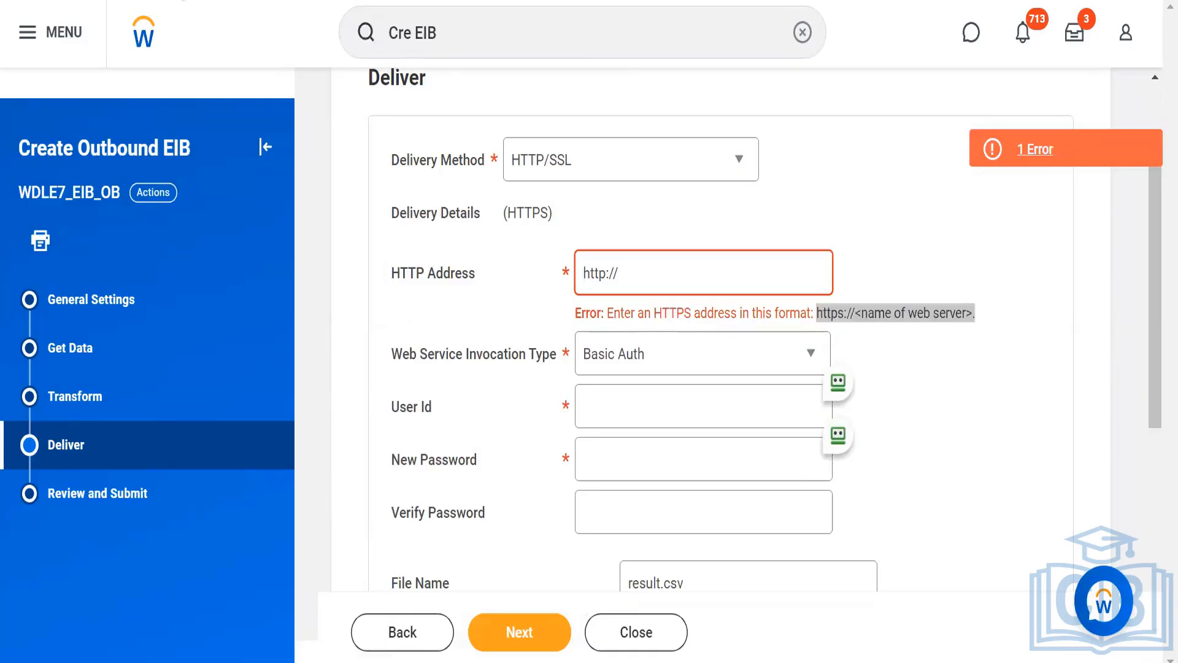
right_click(183, 0)
left_click(228, 61)
triple_click(658, 262)
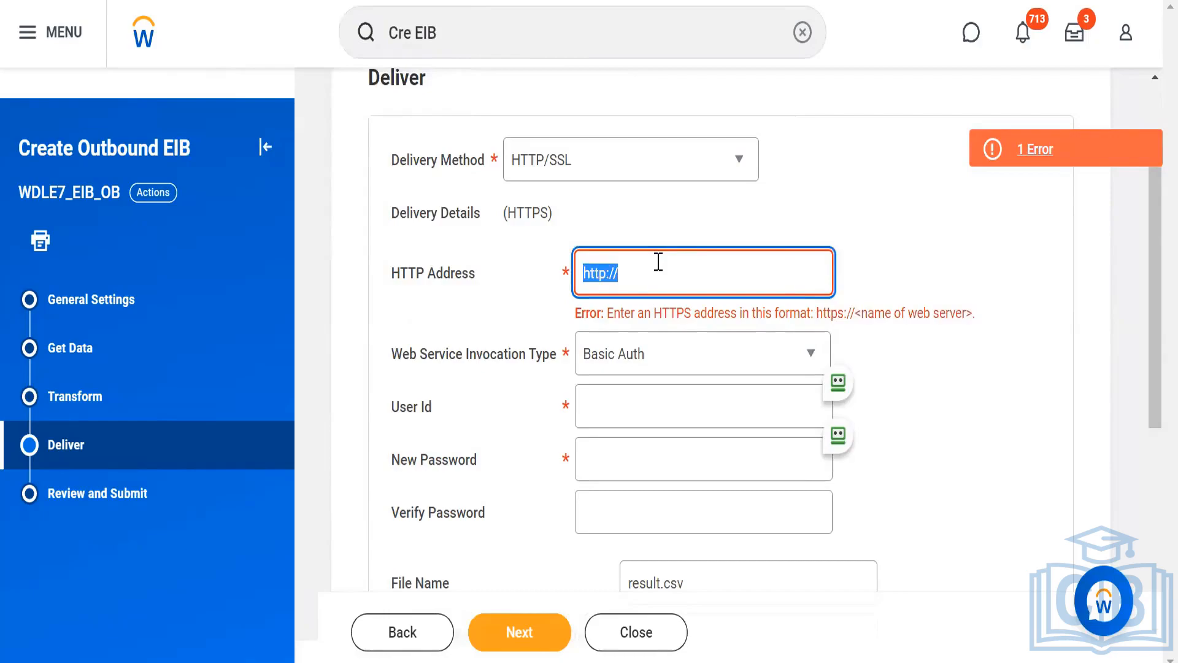
key("ctrl+v")
left_click(884, 253)
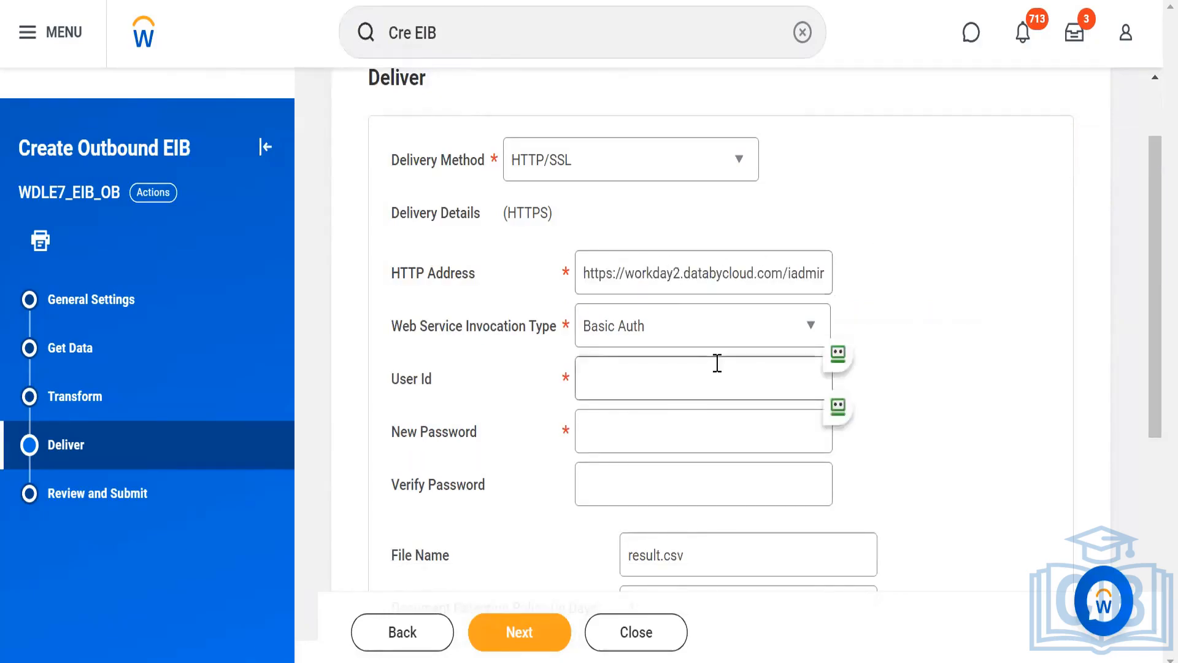
Highlight the protocol and server parts of the HTTP address, and clear the whole entry.
left_click_drag(584, 272, 620, 271)
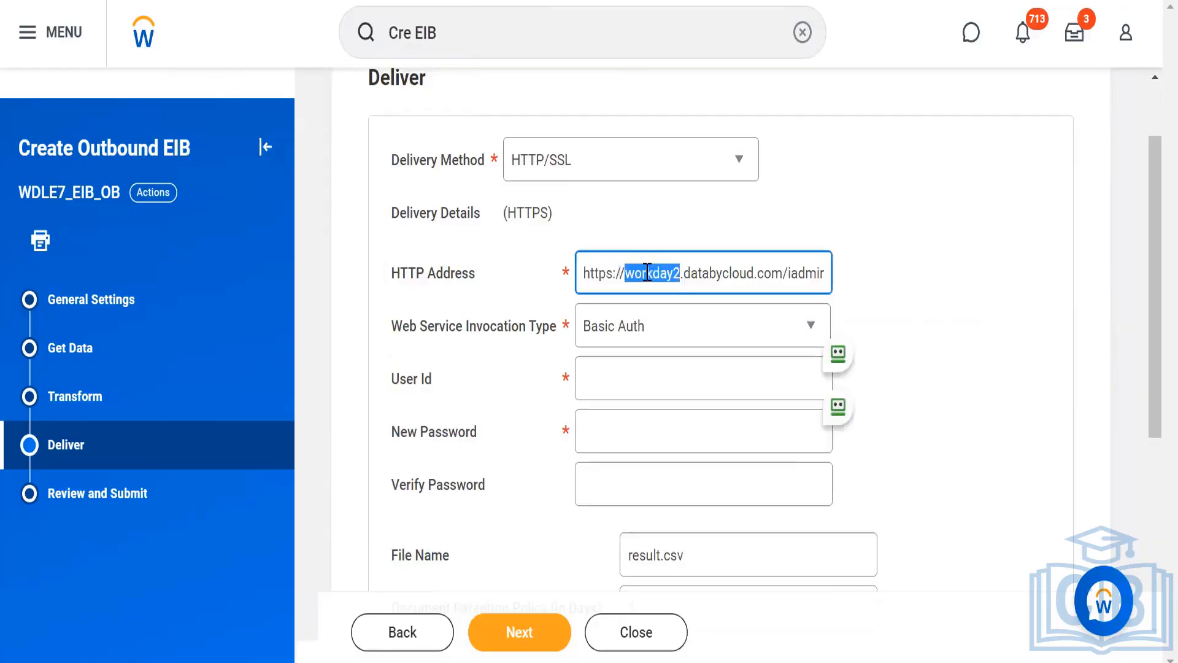
triple_click(648, 272)
key("BackSpace")
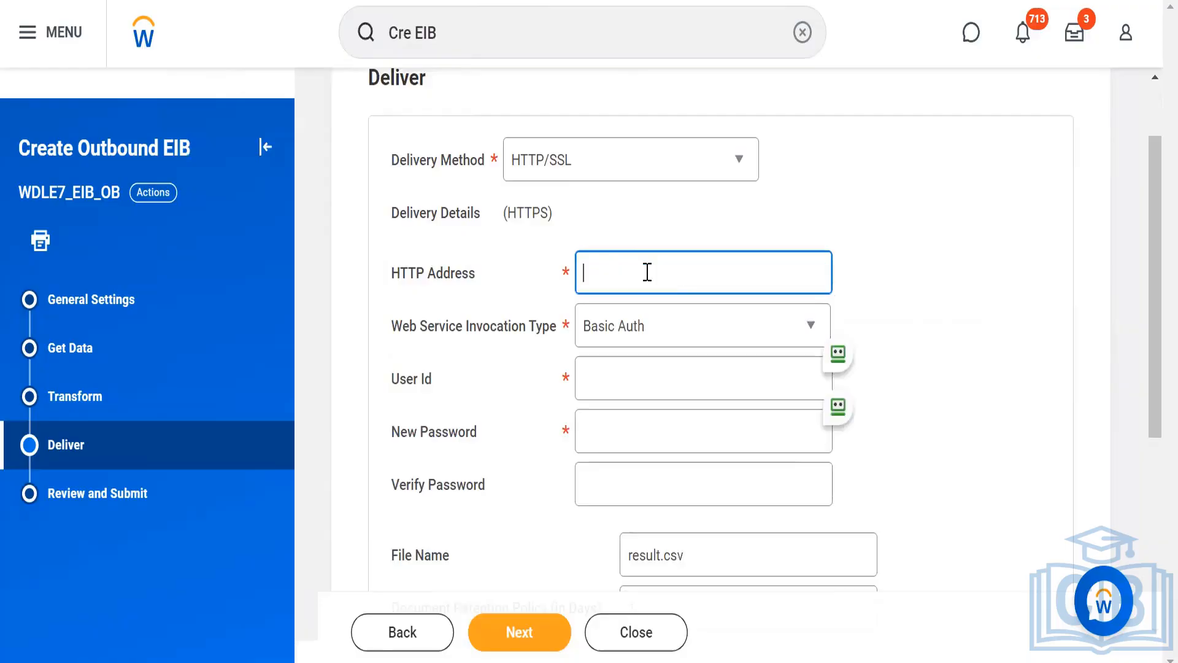
left_click(930, 281)
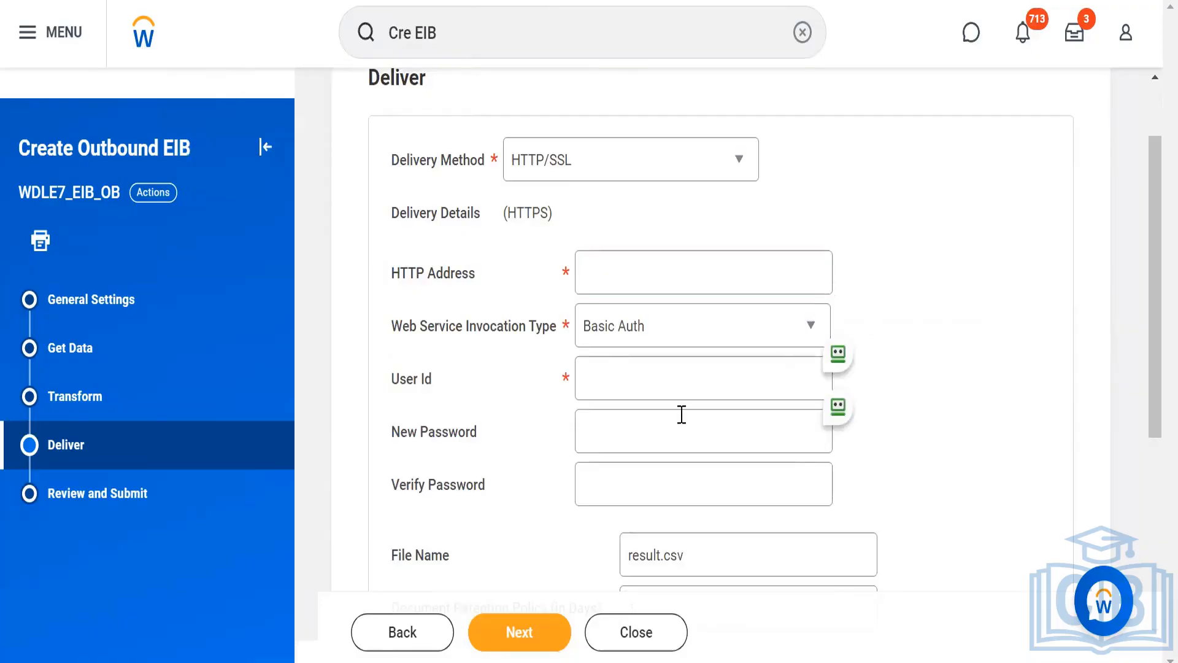
Examine the HTTP/SSL login fields and the available web service invocation types without changing the selected type.
left_click(598, 388)
left_click(596, 434)
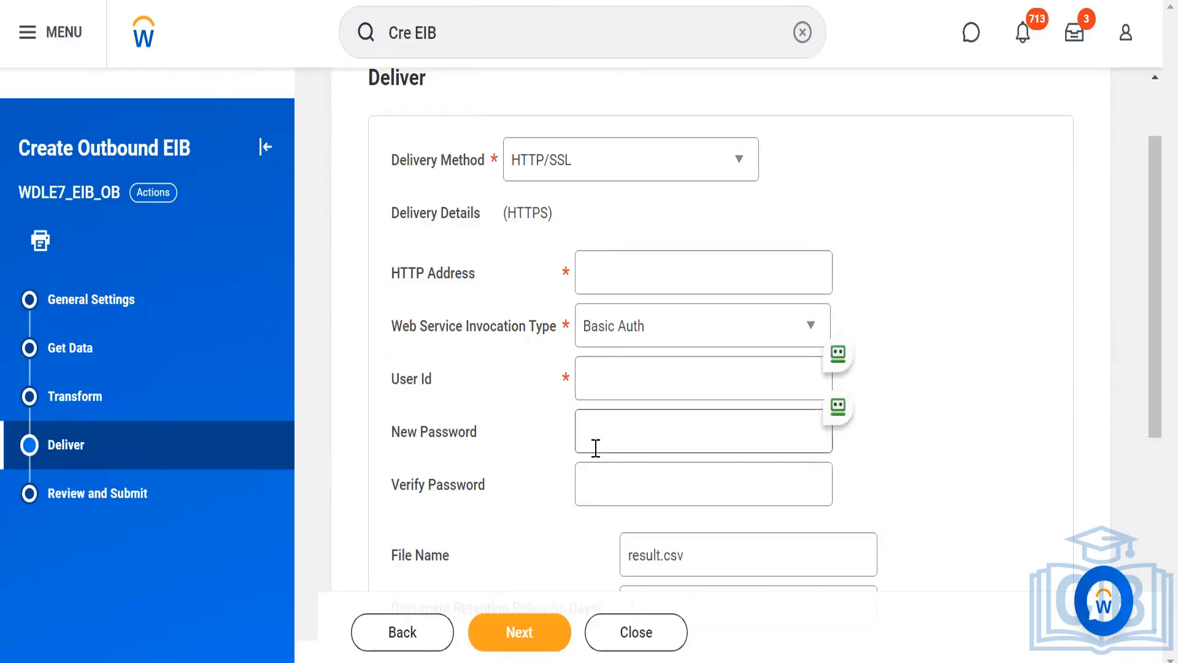
left_click(721, 326)
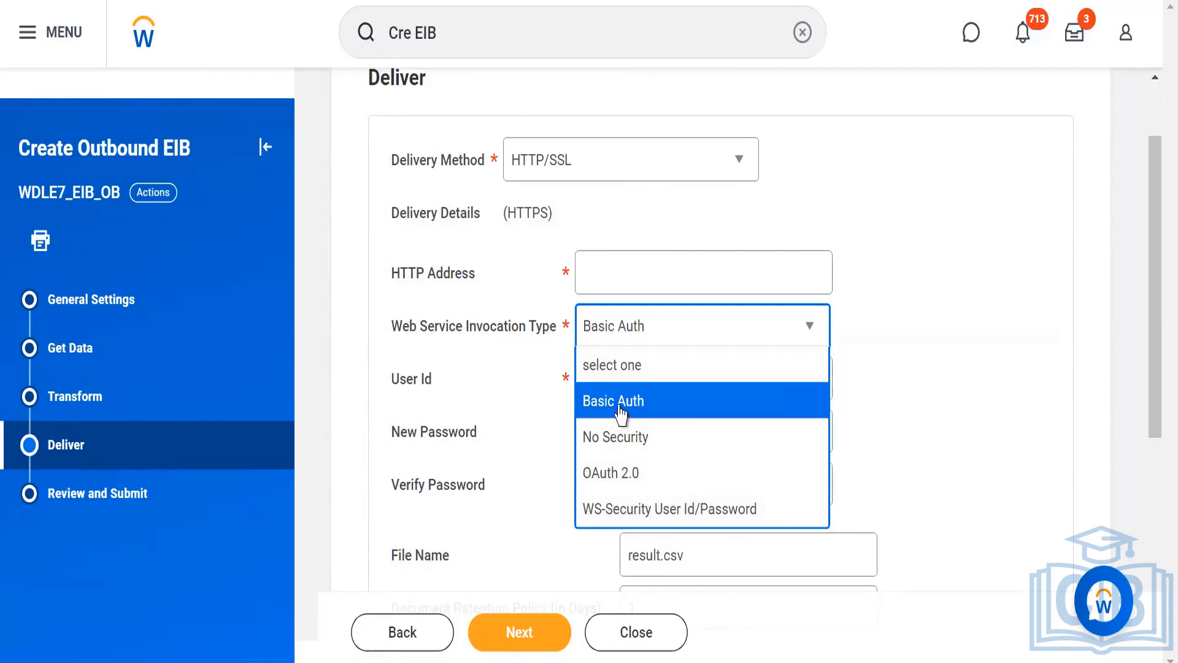
left_click(920, 390)
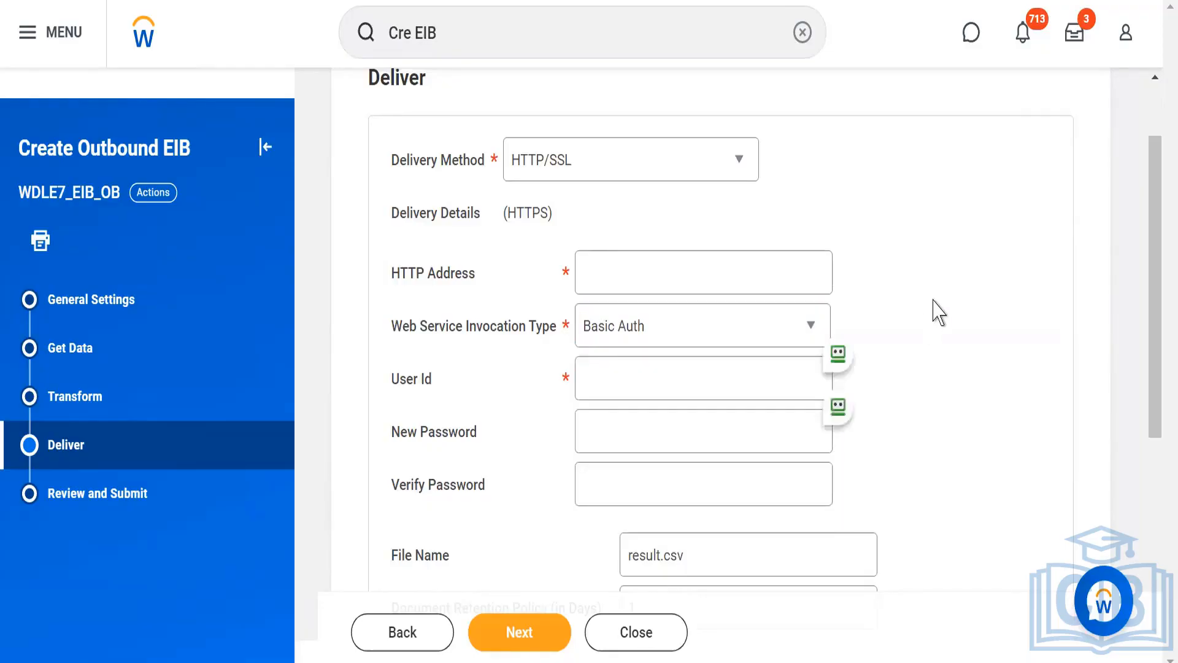
Switch the delivery method to SFTP and view its fields and available authentication methods.
scroll(936, 312, "up", 2)
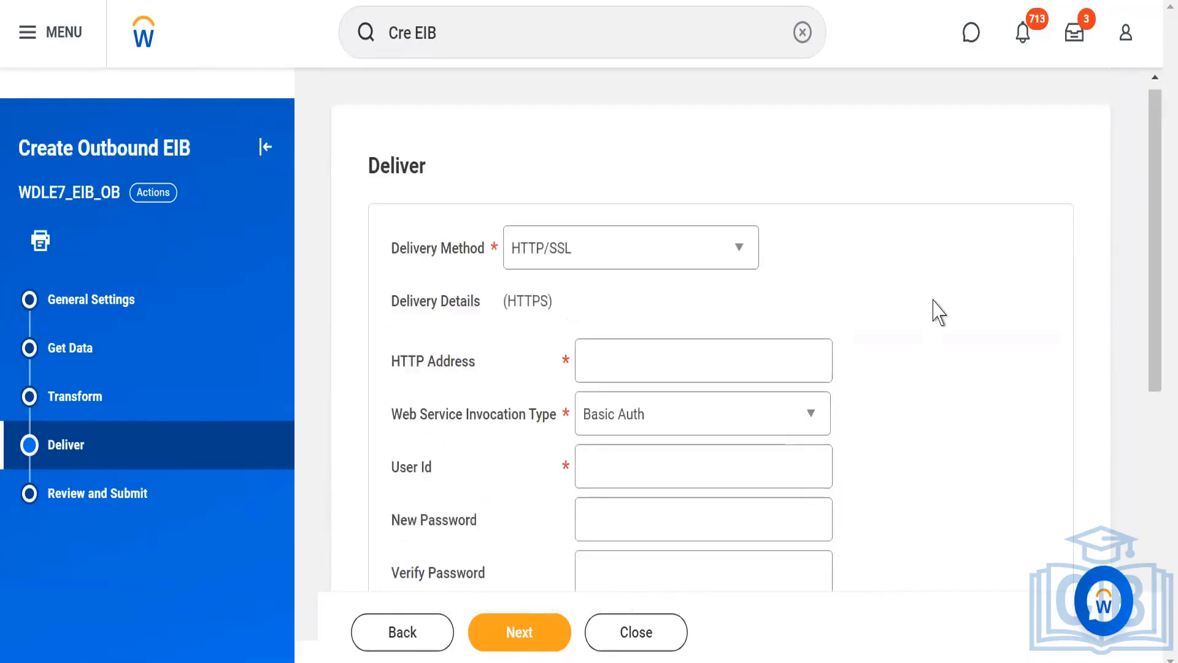
left_click(735, 262)
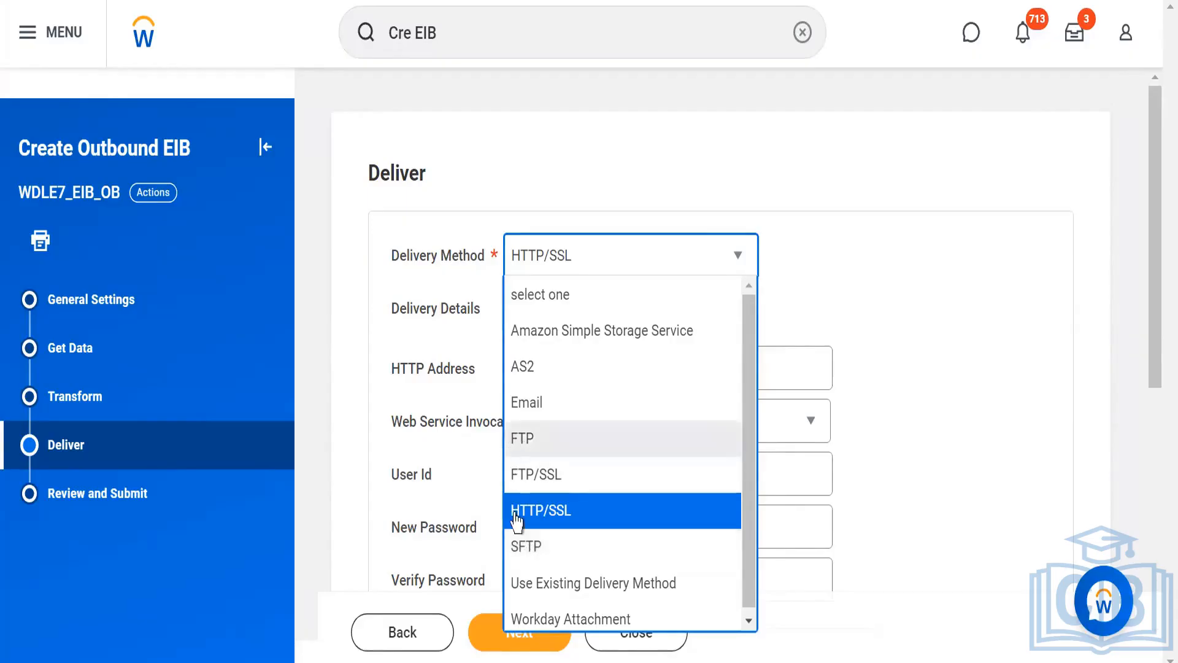
left_click(518, 549)
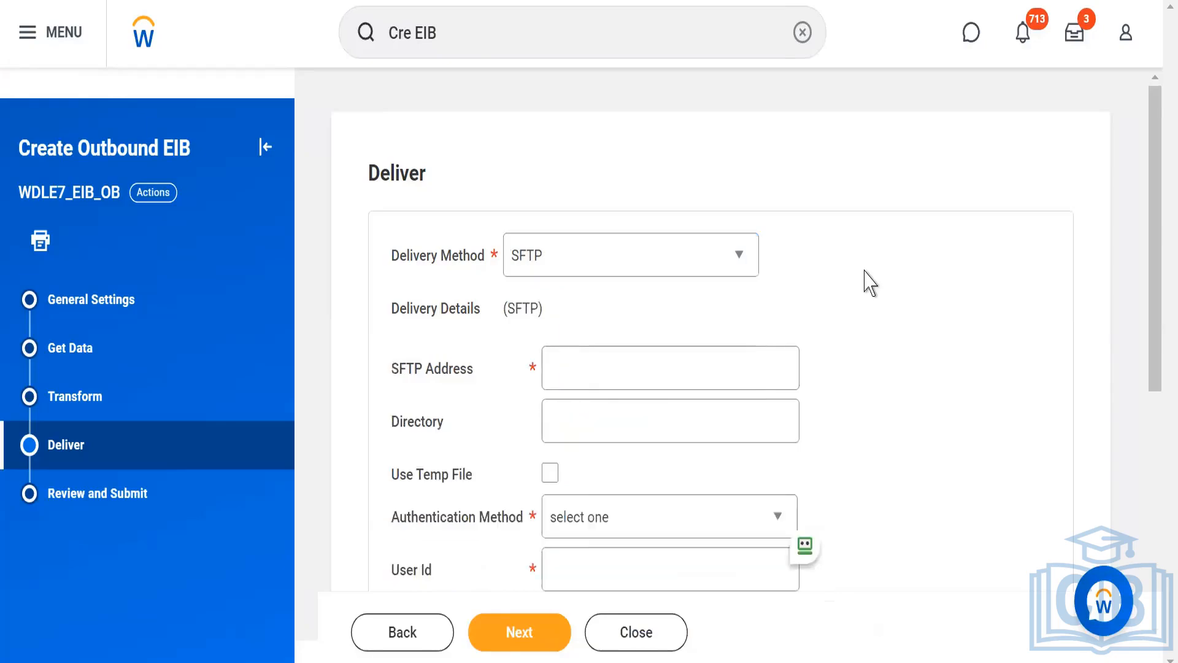
scroll(870, 282, "down", 3)
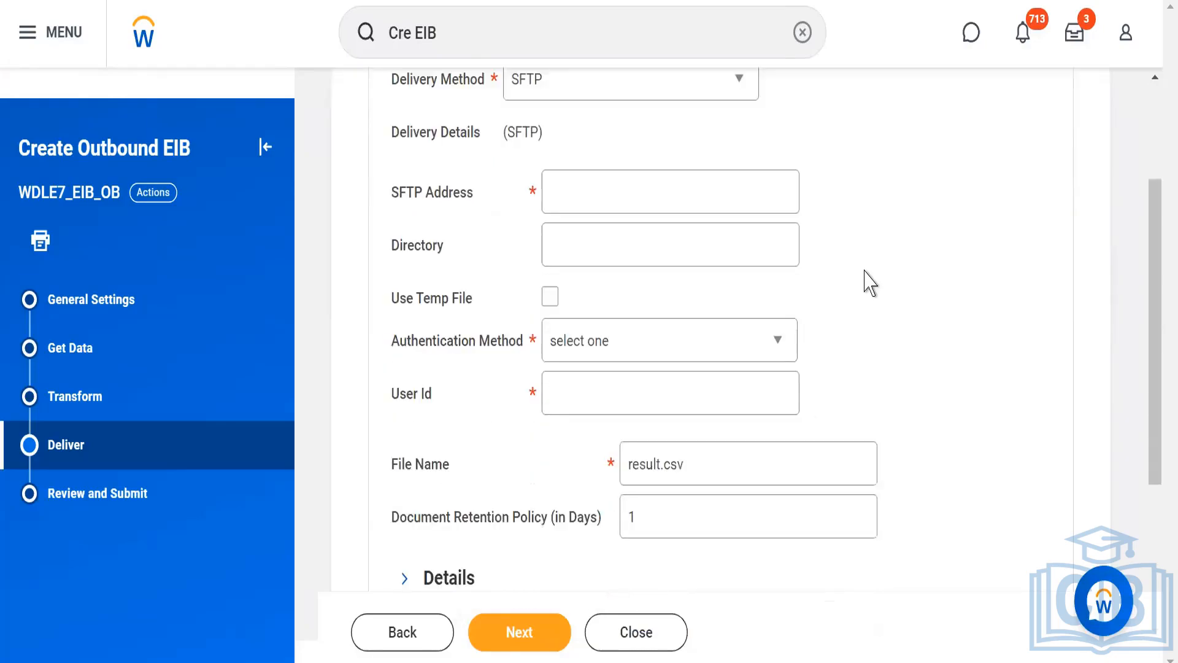
left_click(650, 338)
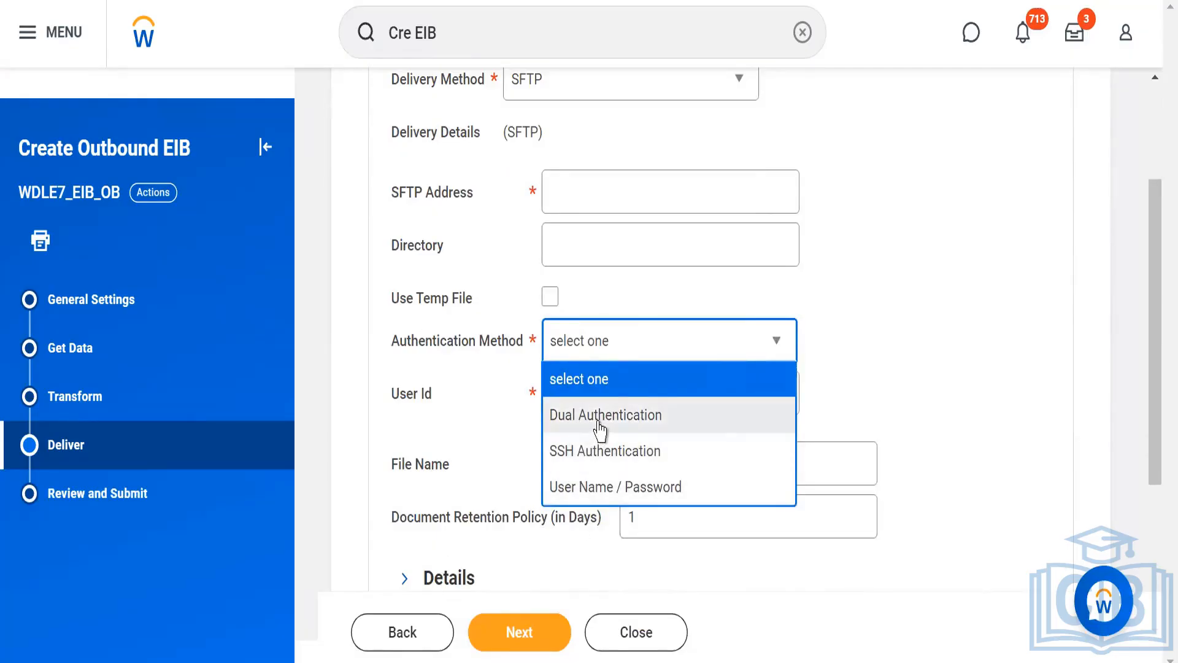
left_click(899, 317)
scroll(899, 321, "up", 2)
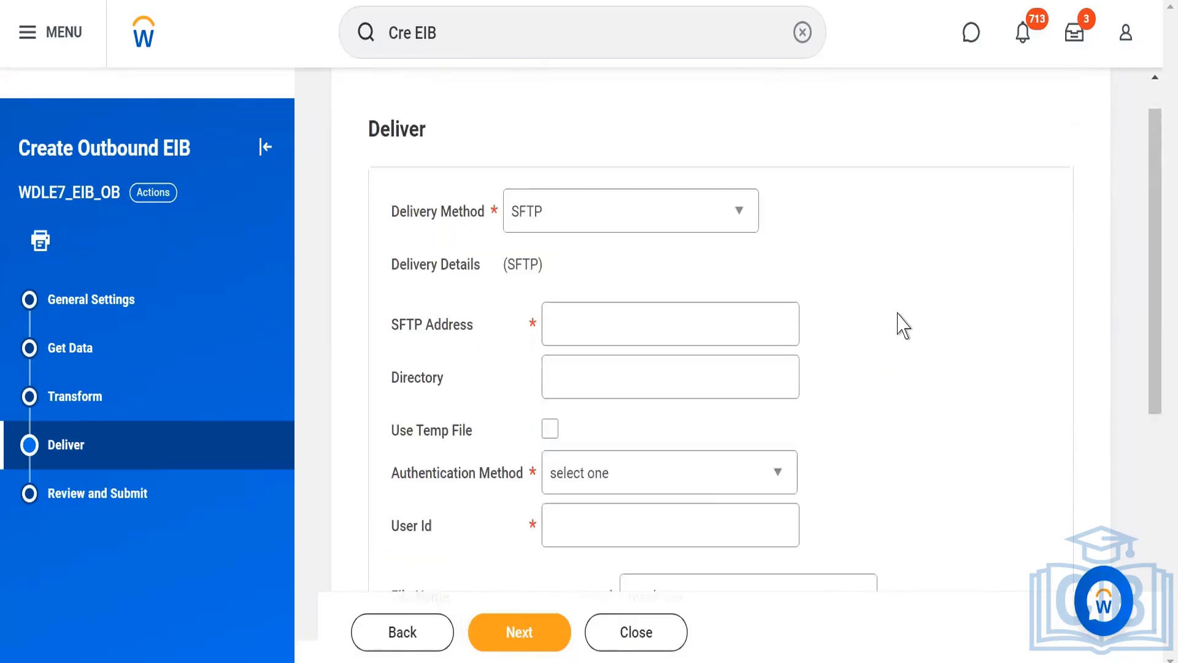
Change the delivery method to Use Existing Delivery Method and load its settings.
left_click(739, 214)
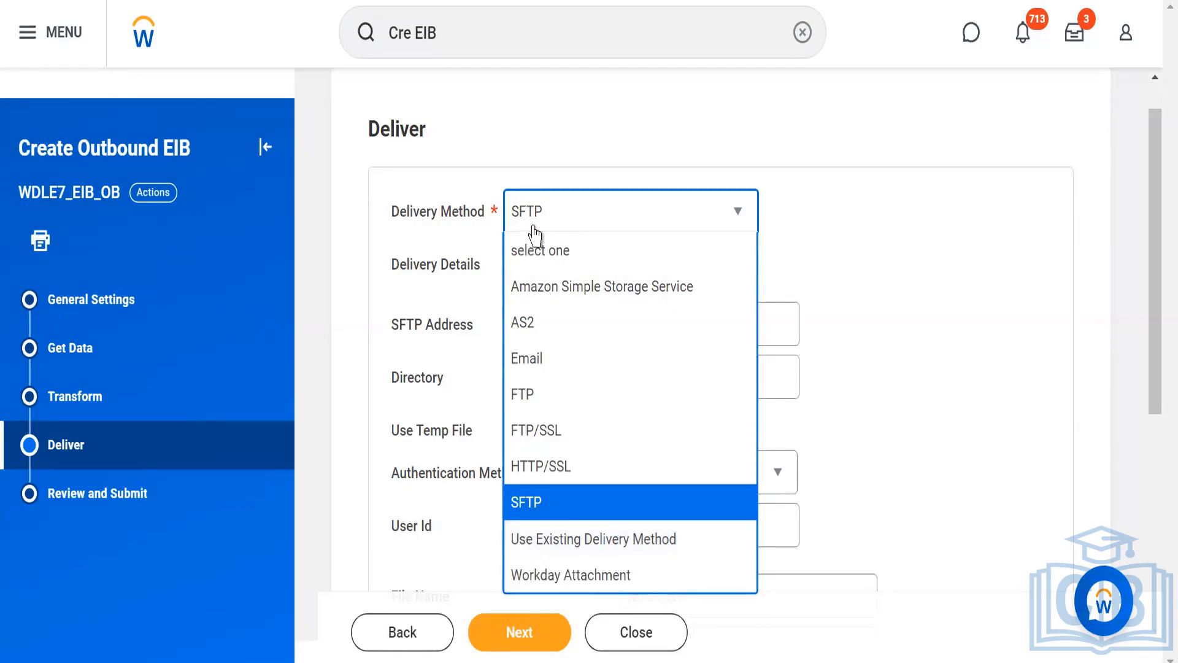
left_click(541, 540)
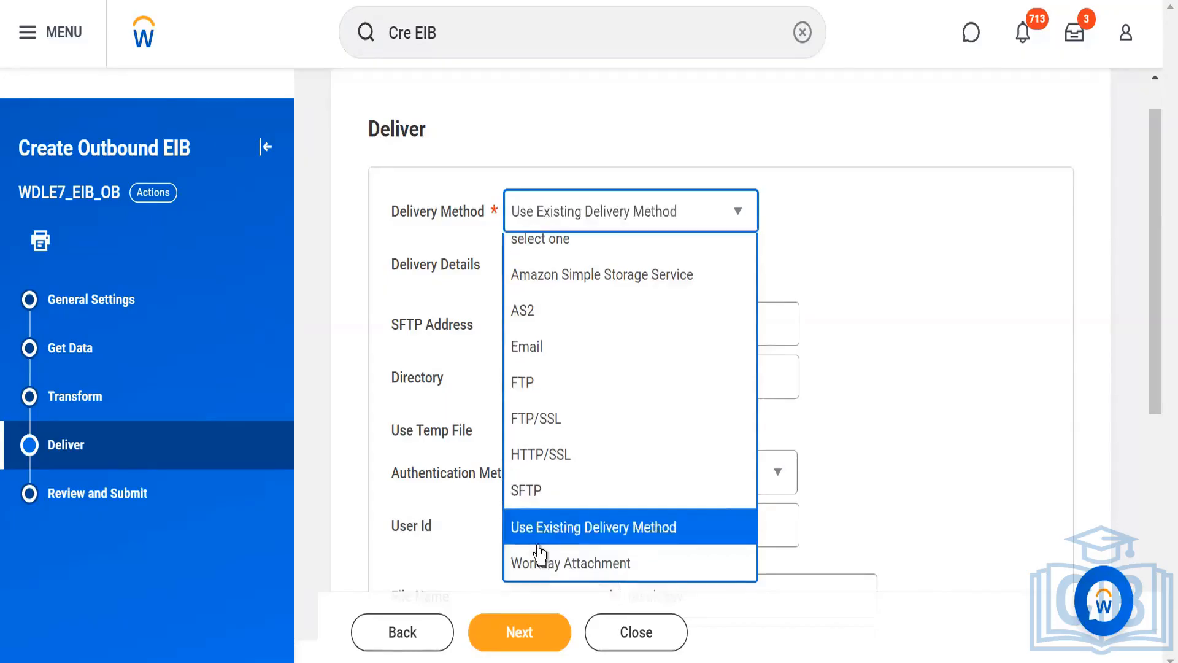
left_click(784, 246)
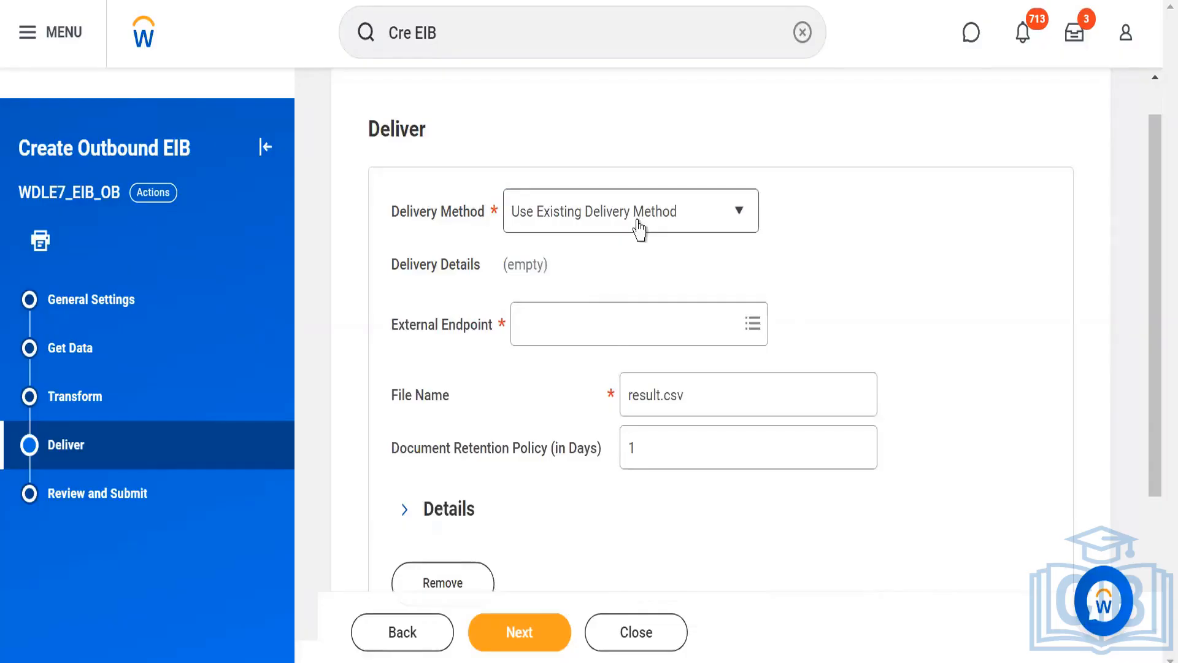
Browse the Amazon Simple Storage Service Protocol endpoints, select (S3) a1 (US East (Ohio)) as external endpoint, and remove it again.
left_click(551, 324)
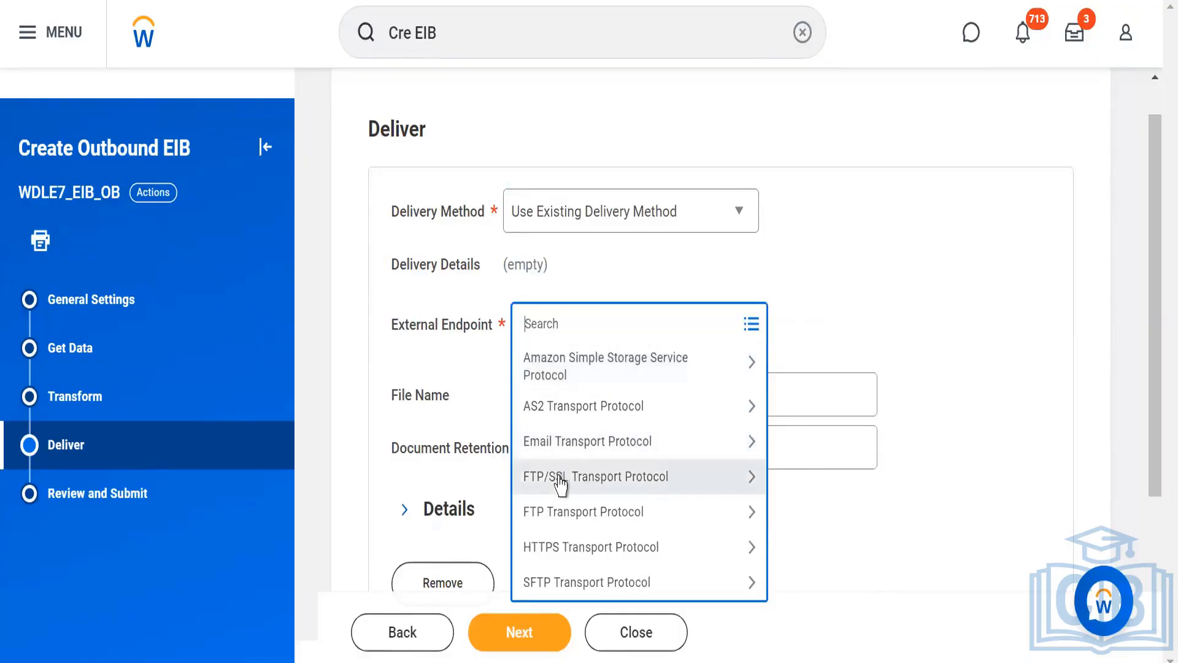
left_click(601, 373)
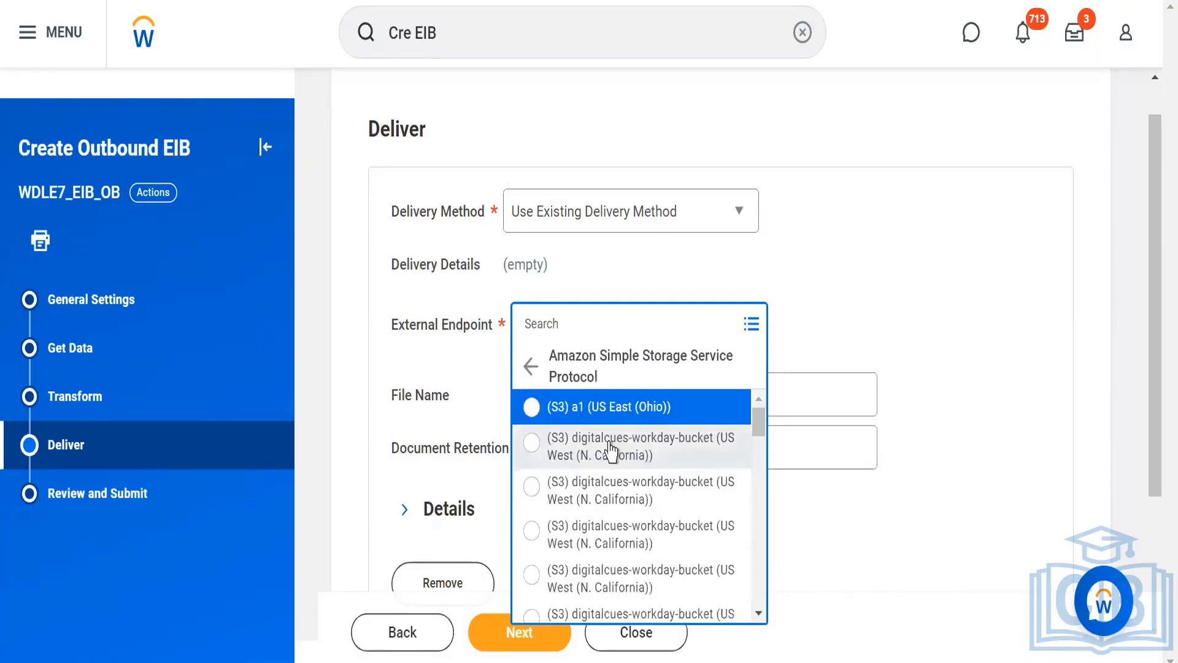
scroll(759, 455, "down", 1)
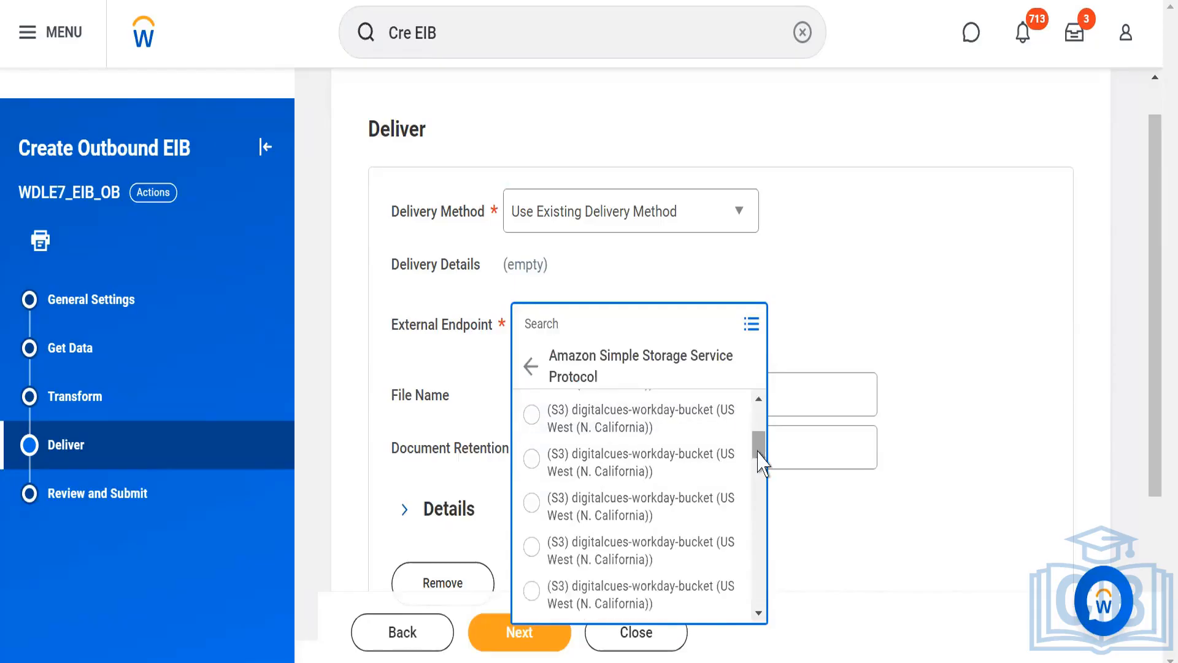
scroll(761, 473, "down", 2)
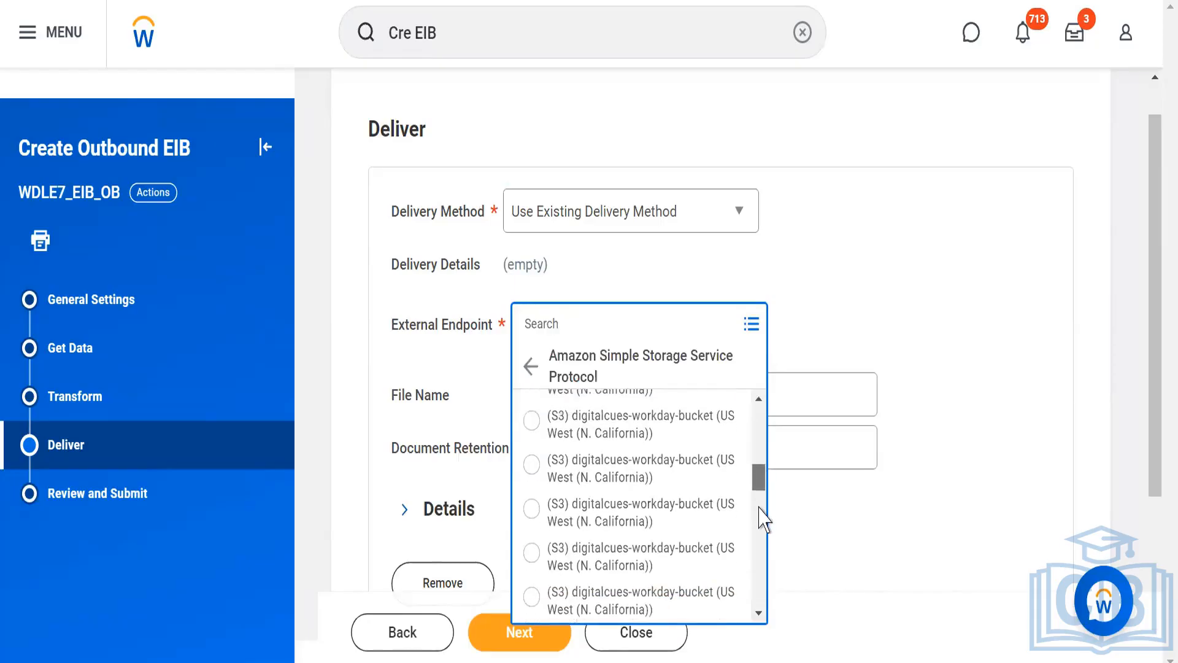
scroll(754, 406, "up", 5)
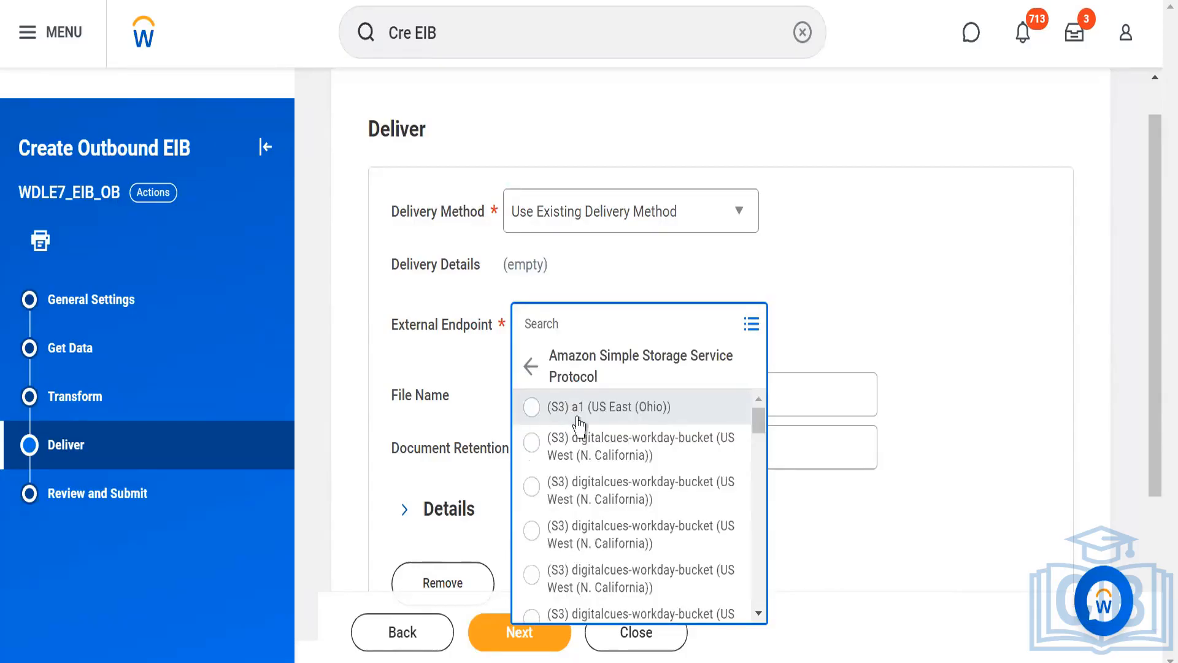
left_click(569, 422)
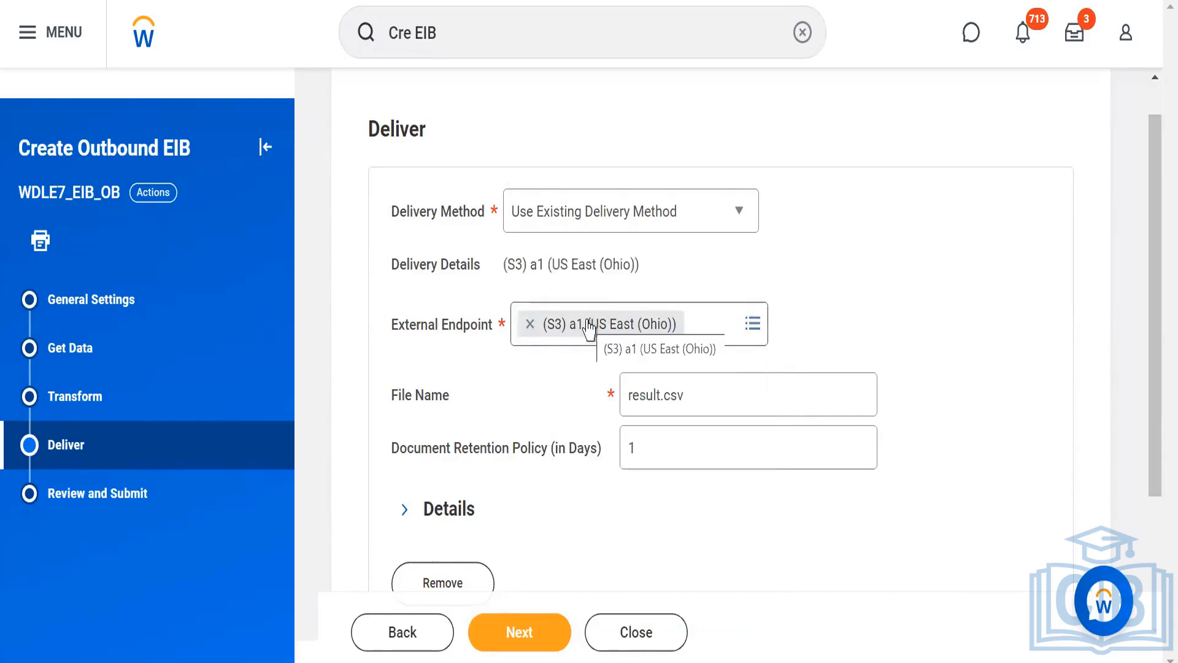
left_click(530, 326)
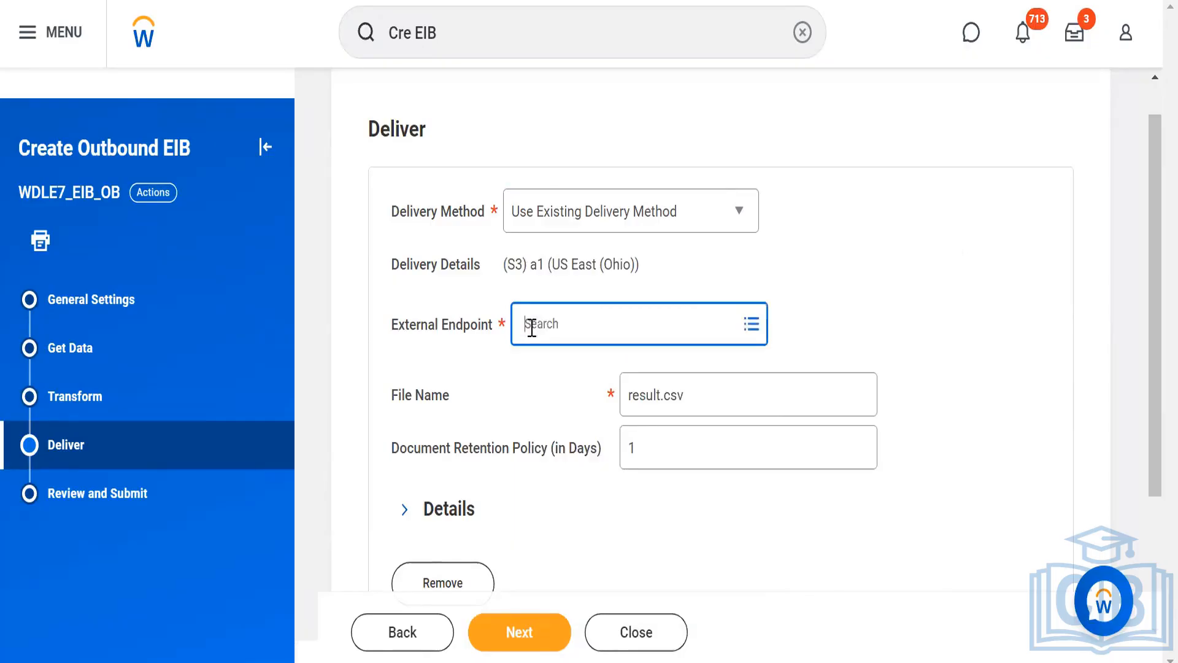
Set the delivery method to Workday Attachment and view its file name and retention settings.
left_click(738, 224)
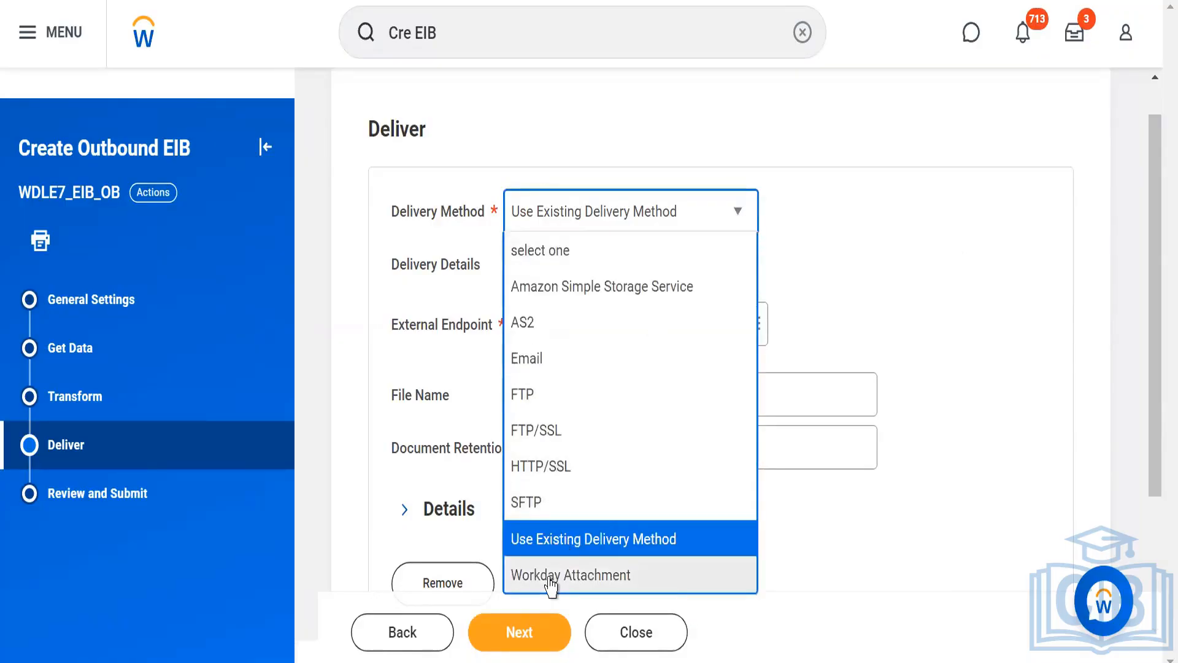
left_click(550, 577)
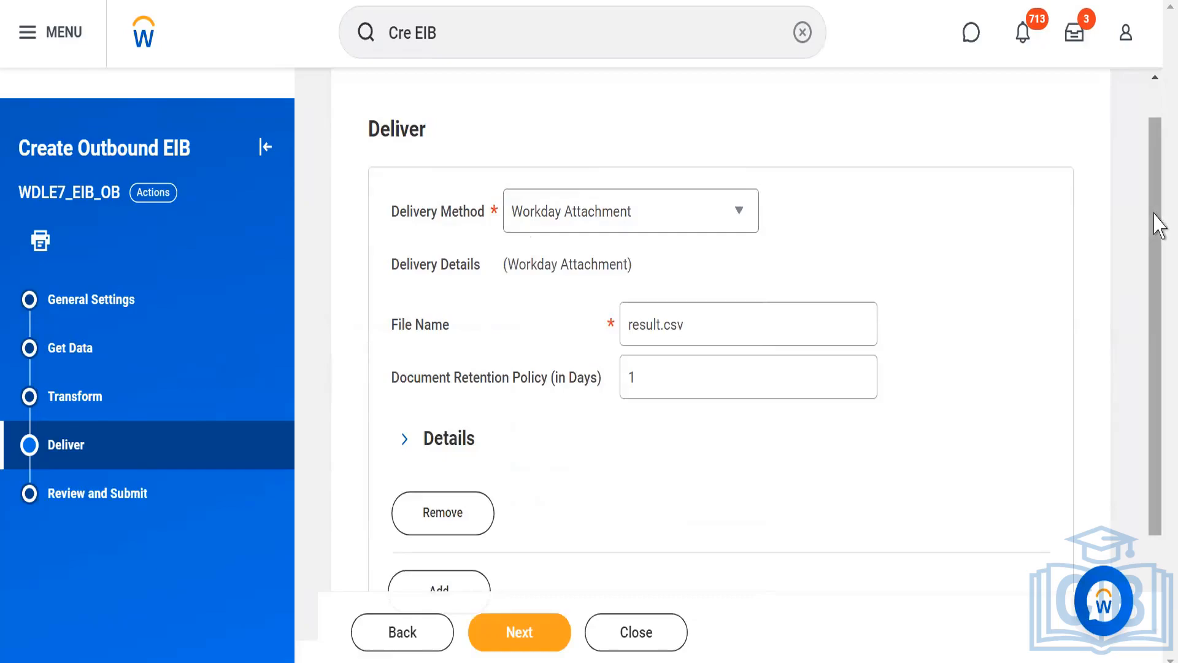
left_click_drag(1158, 224, 1136, 232)
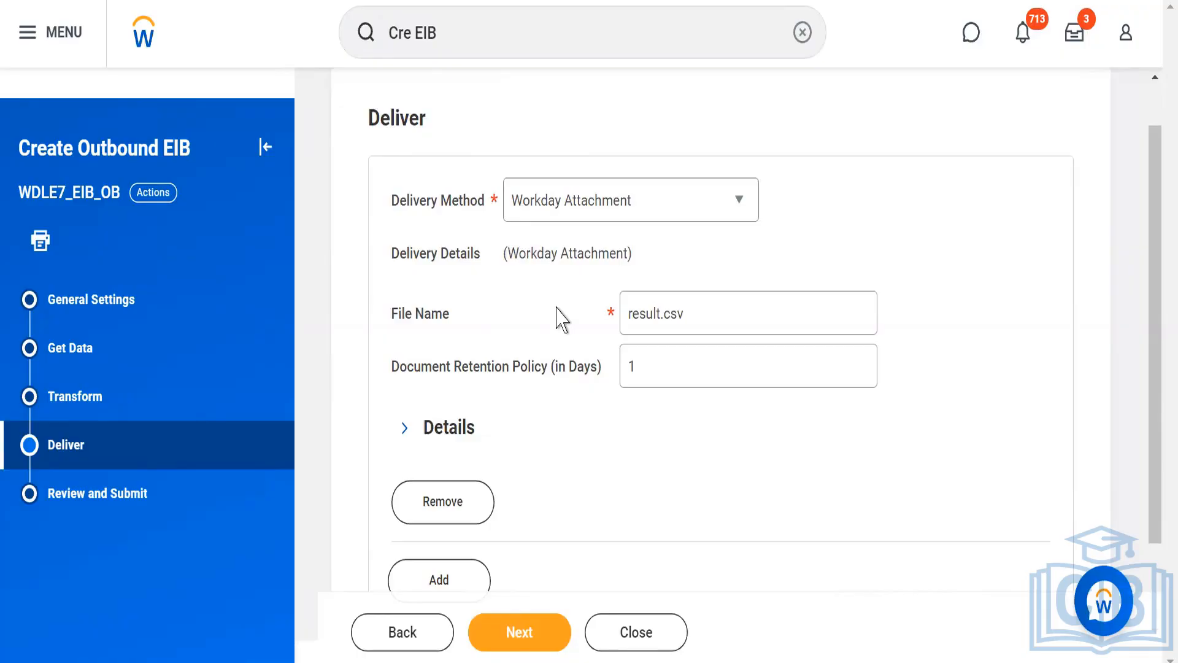
Proceed to the Review and Submit stage and check the EIB's general, data, transform and delivery settings.
left_click(506, 644)
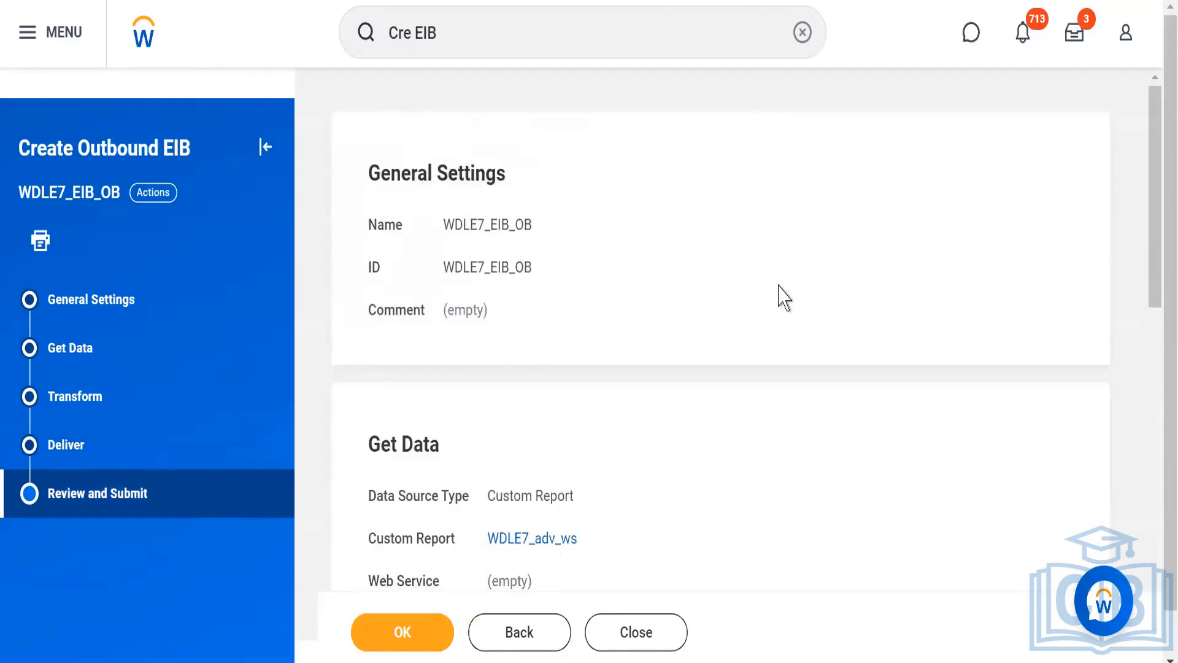
scroll(1150, 334, "down", 6)
scroll(1144, 405, "down", 4)
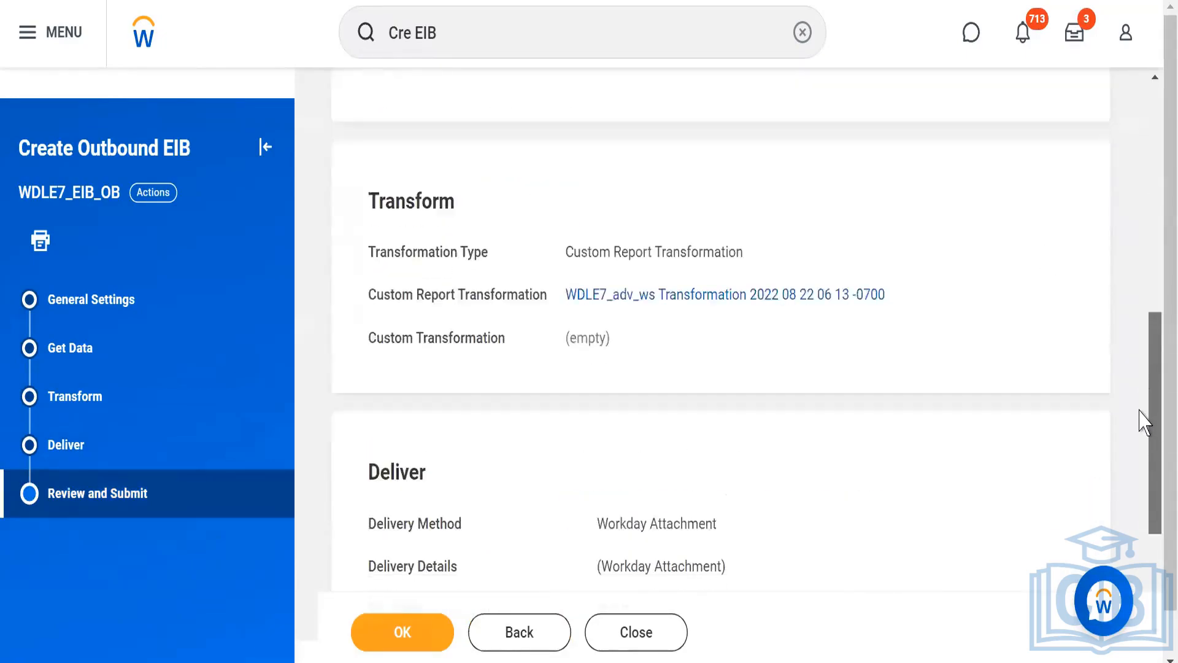
Submit the outbound EIB from the Review and Submit stage and close the creation page.
scroll(1146, 479, "down", 3)
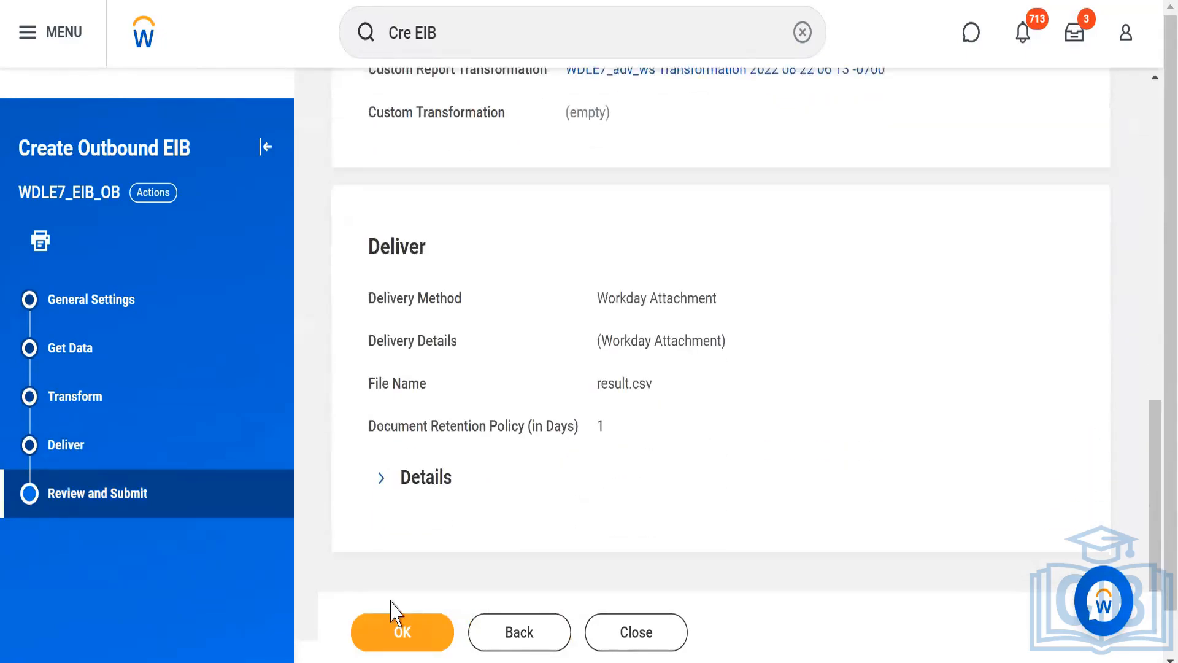
left_click(393, 629)
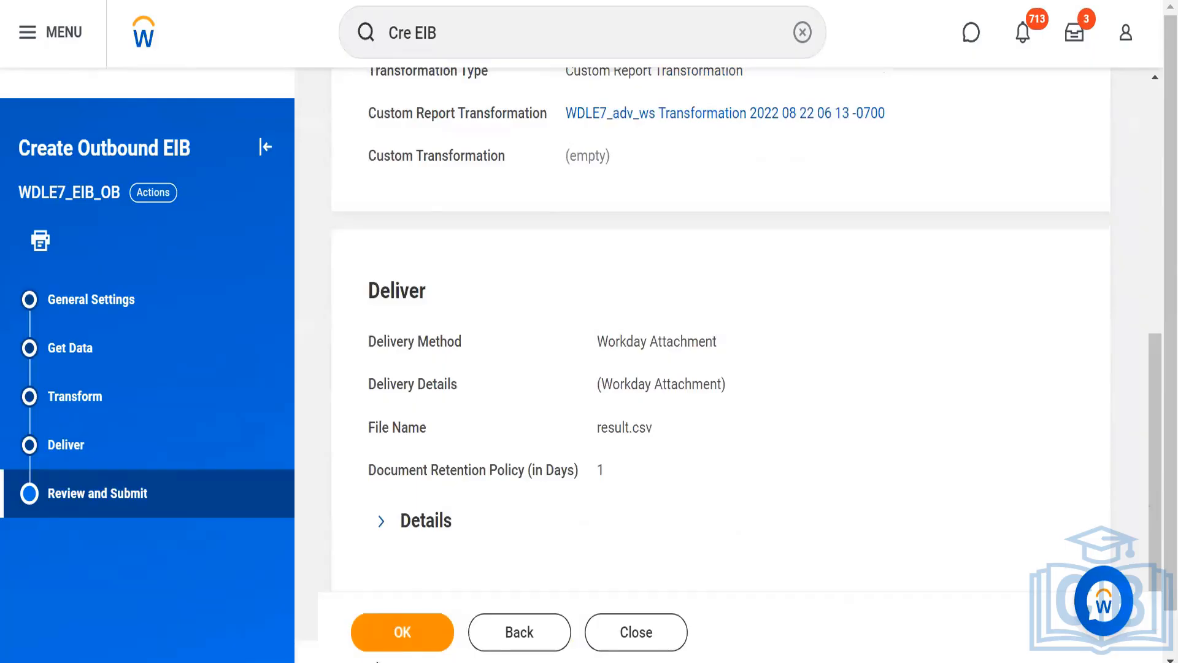
left_click(397, 630)
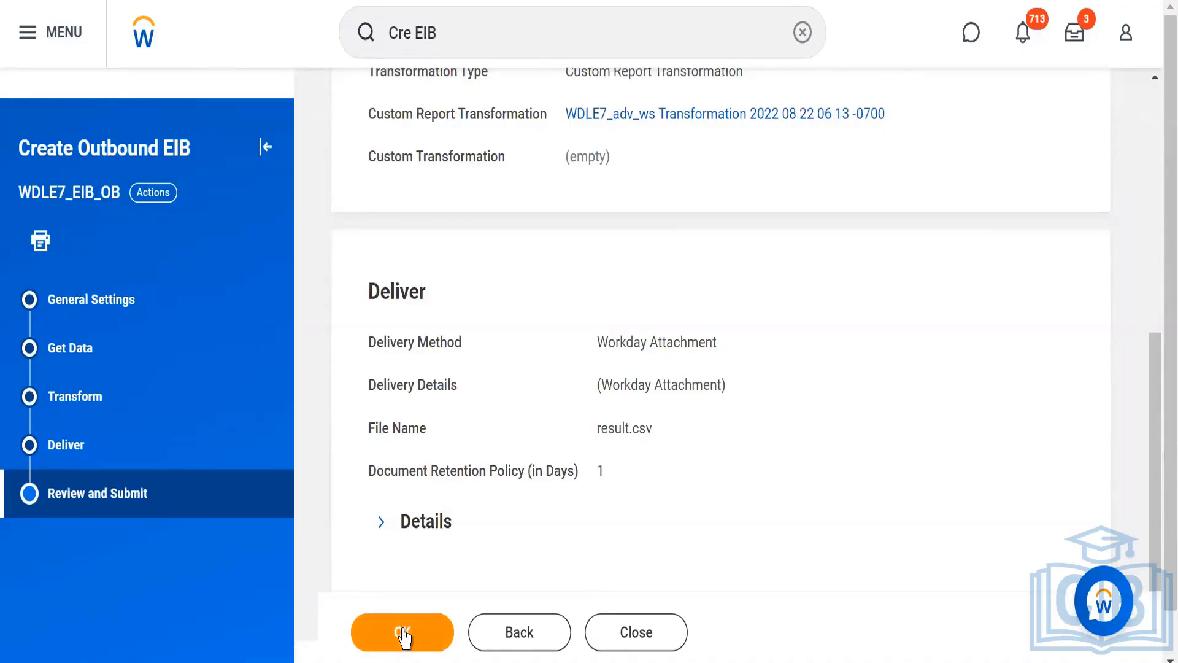
left_click(403, 637)
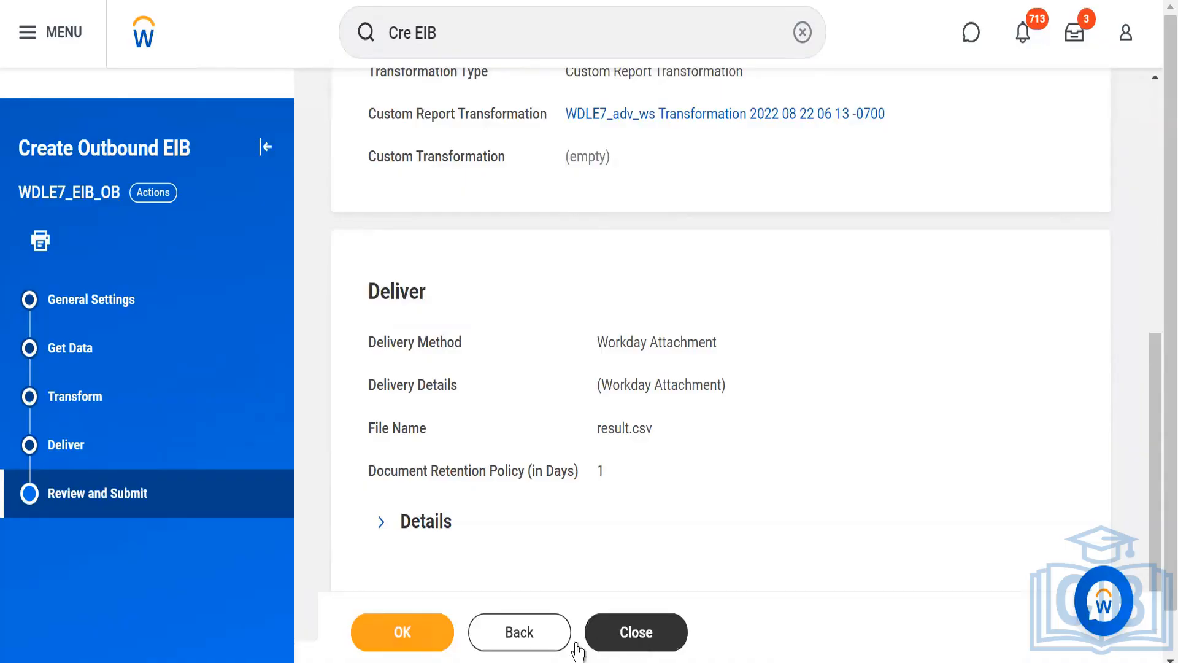
left_click(632, 631)
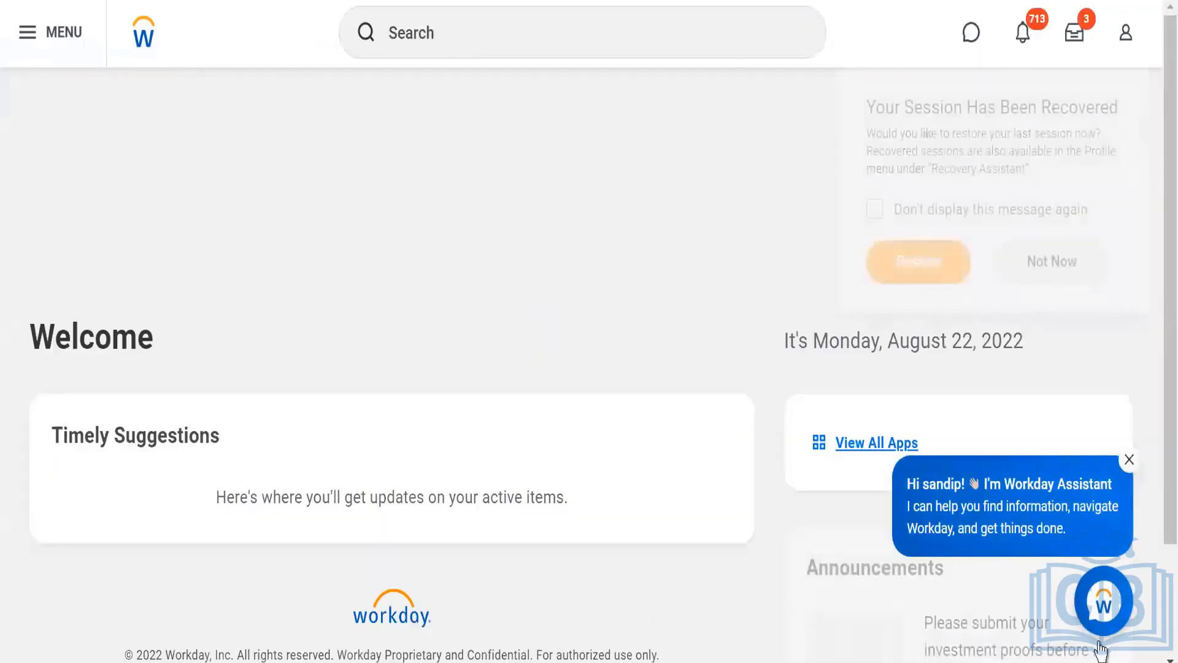
Dismiss the assistant greeting on the home page and search Workday for WDLE7_EIB_OB.
left_click(1130, 462)
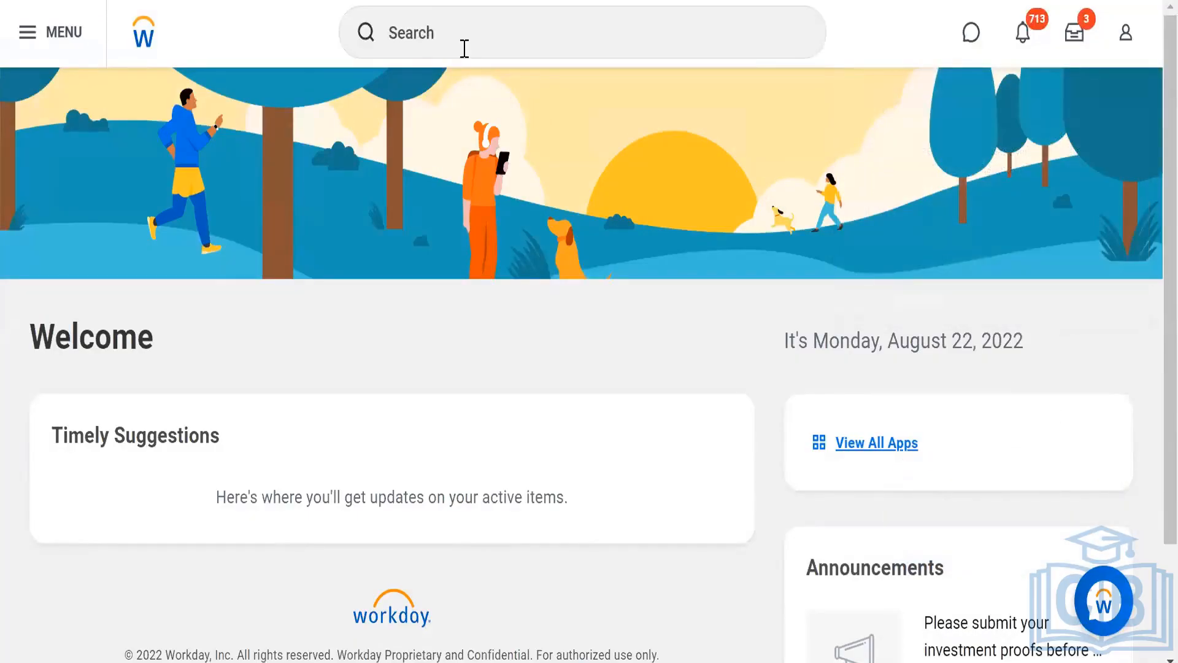
left_click(430, 46)
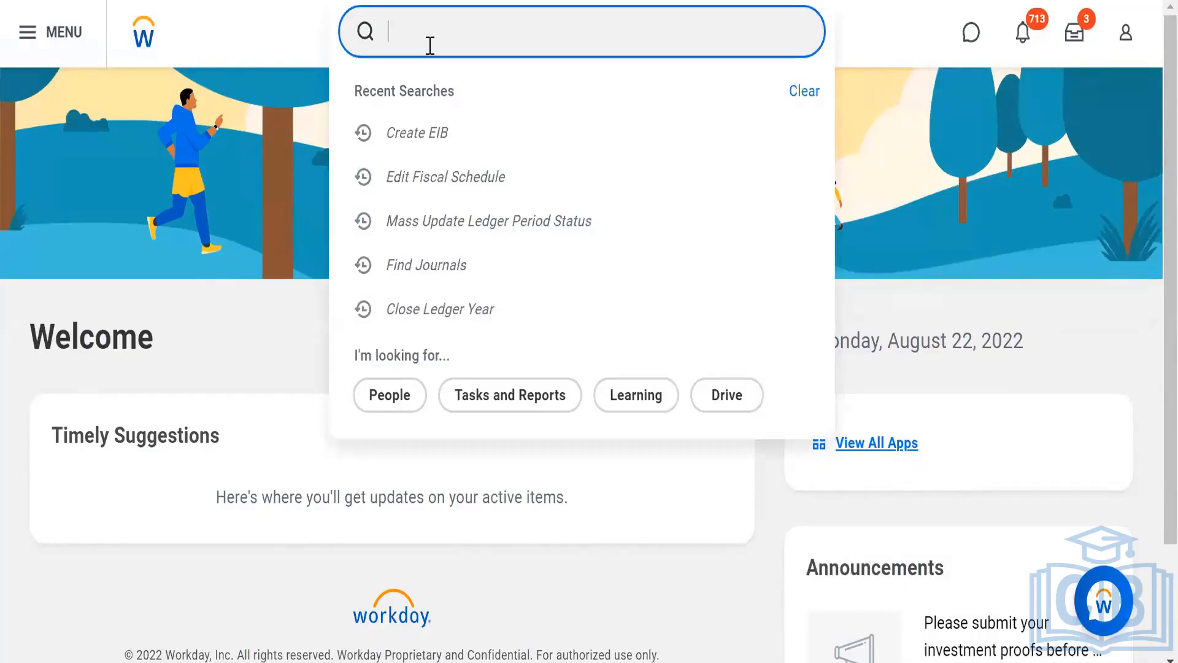
type("WDLEZ_EIB")
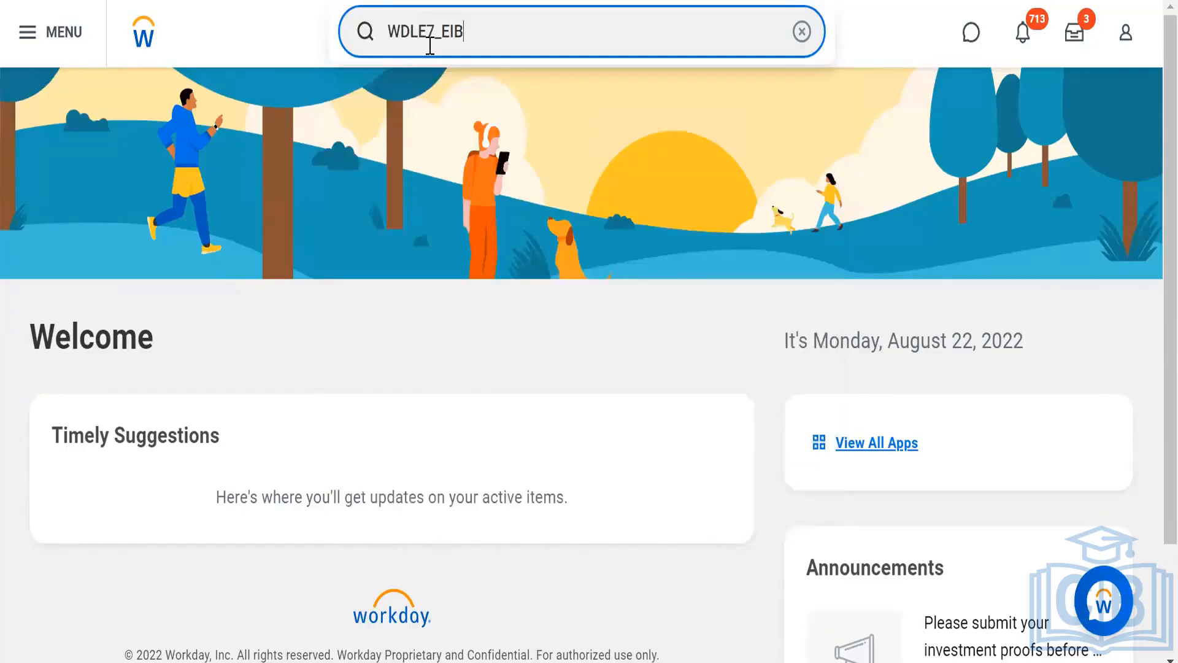
type("_OB")
key("Return")
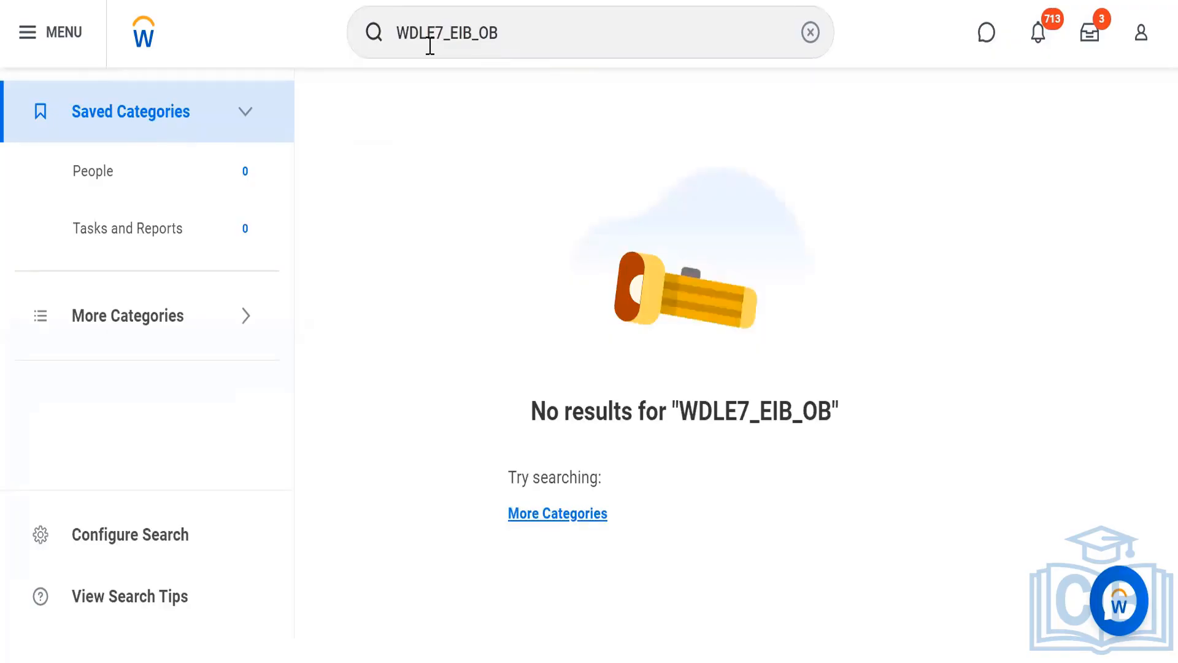
Extend the search to more categories, open the WDLE7_EIB_OB integration system and check its configuration.
left_click(533, 515)
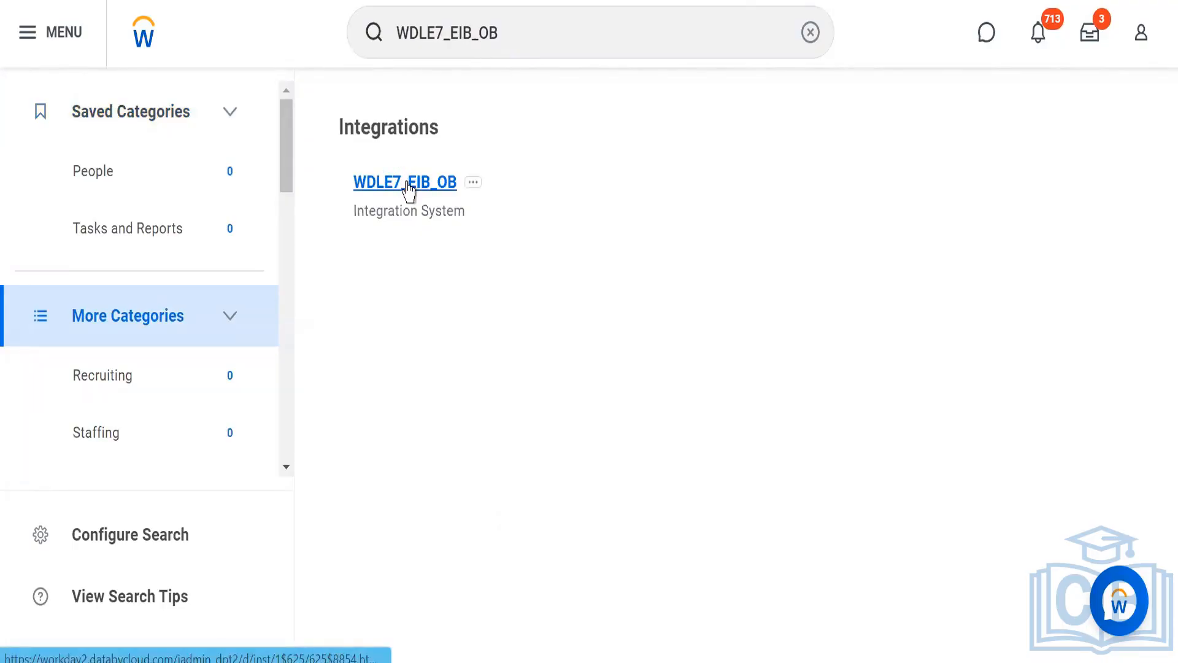
left_click(408, 188)
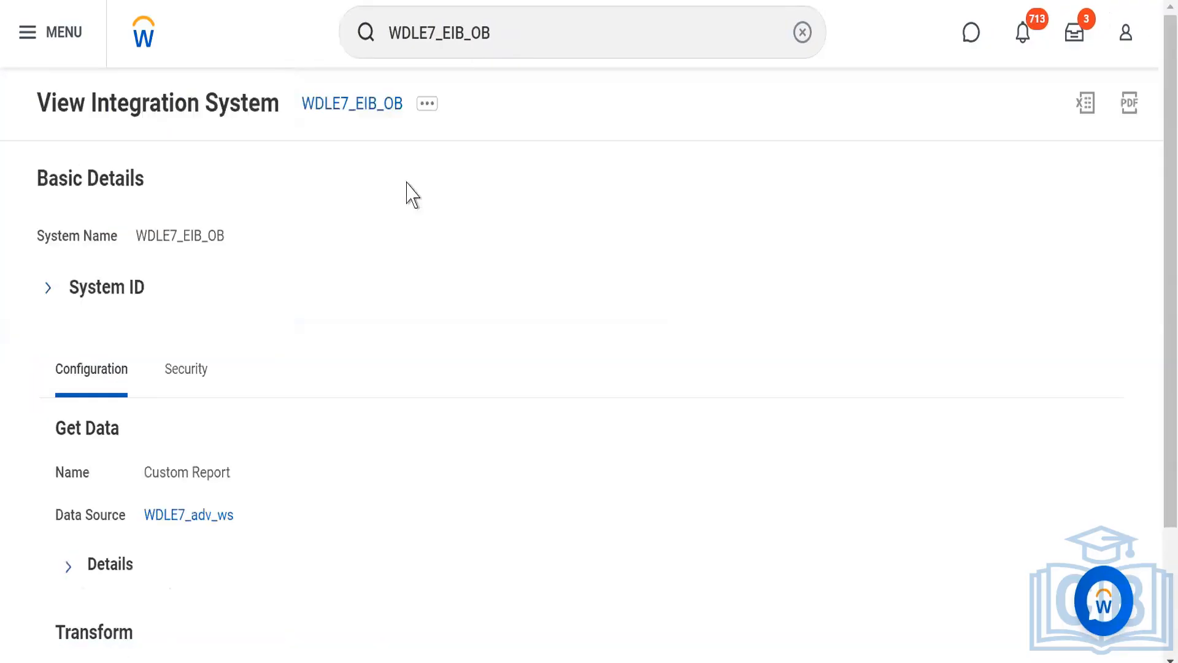
scroll(381, 266, "down", 5)
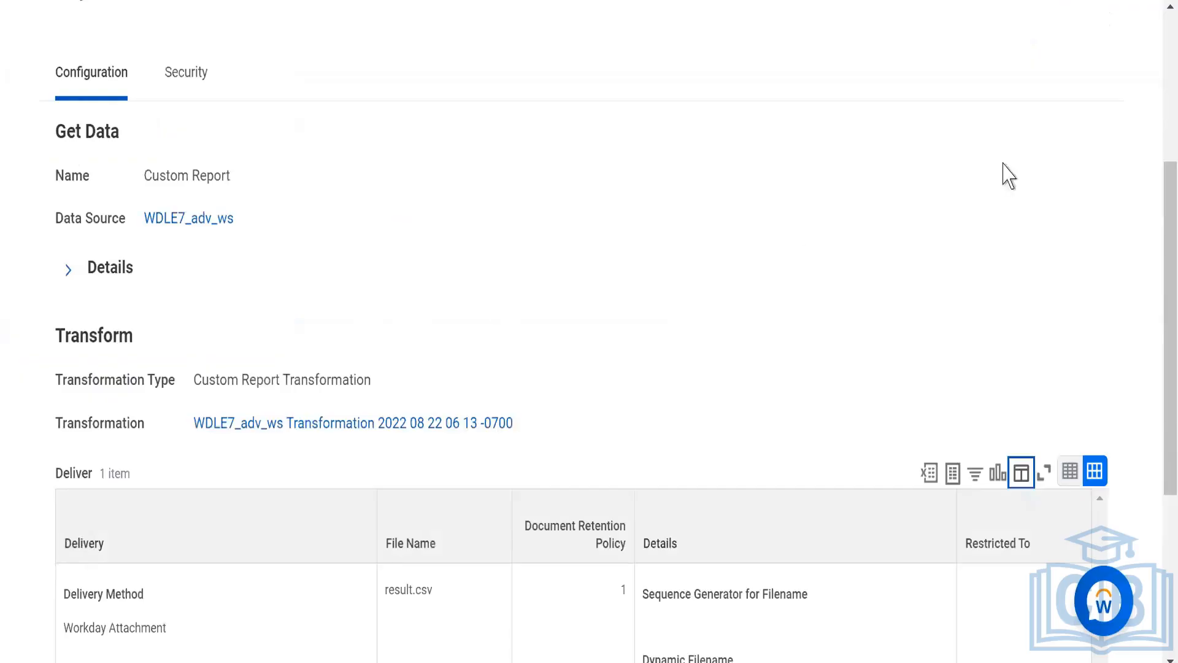
scroll(1159, 64, "up", 5)
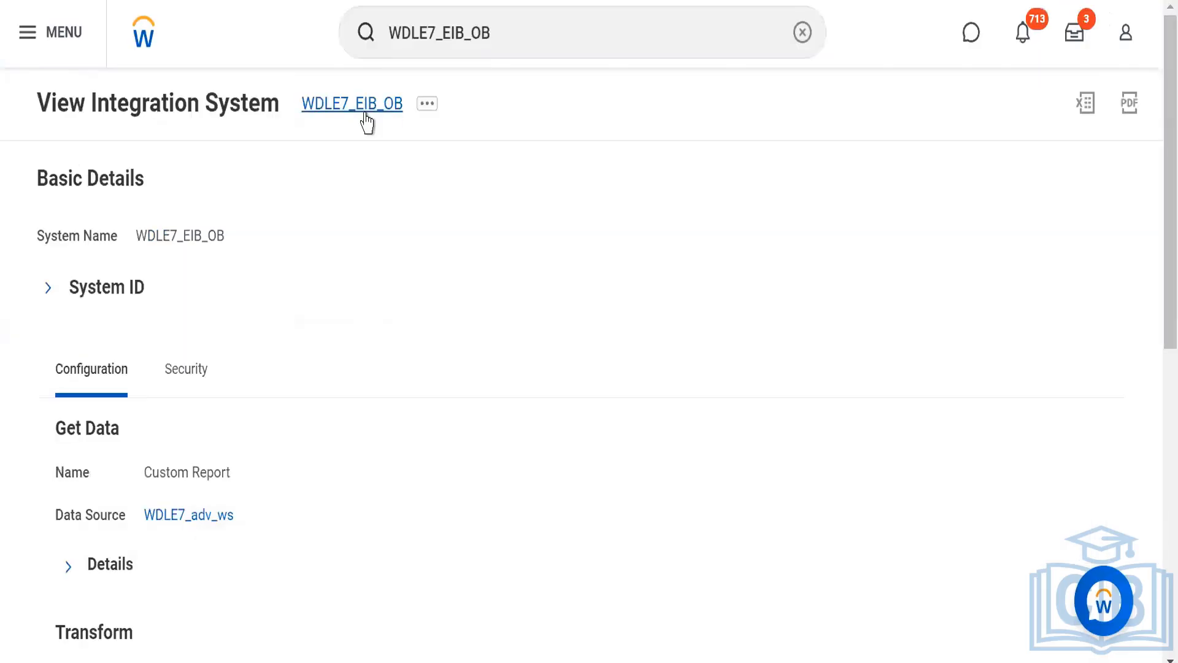
Open Launch / Schedule for WDLE7_EIB_OB, view the run frequency options and proceed with Run Now.
left_click(428, 106)
left_click(427, 105)
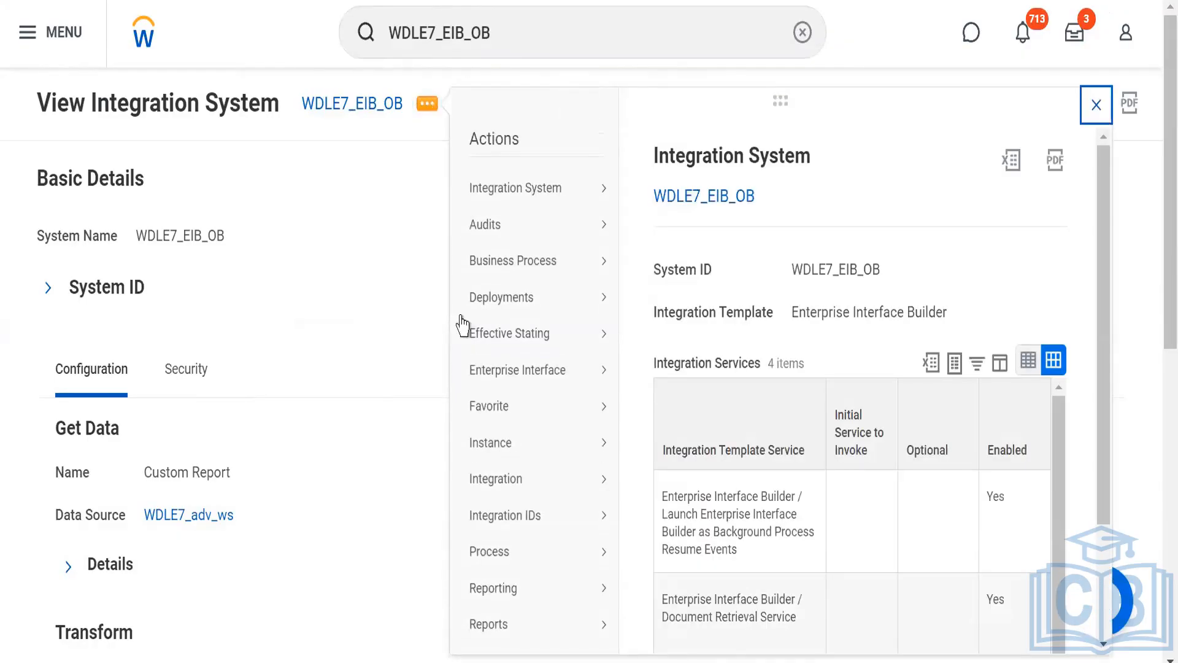
mouse_move(502, 491)
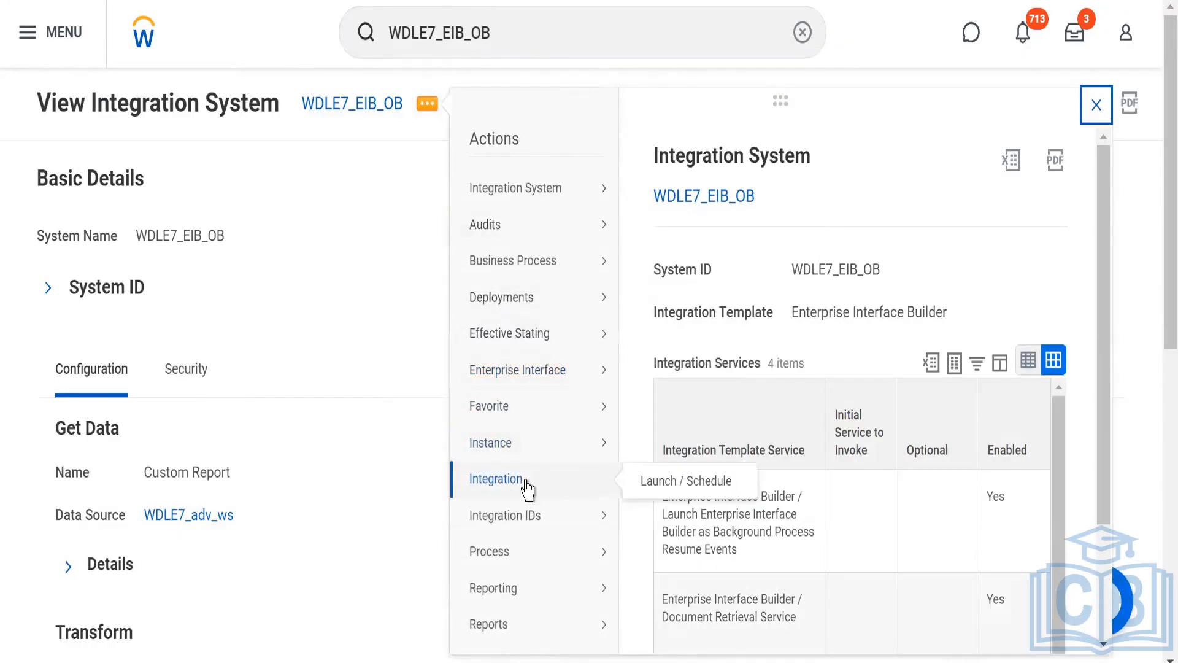
left_click(660, 482)
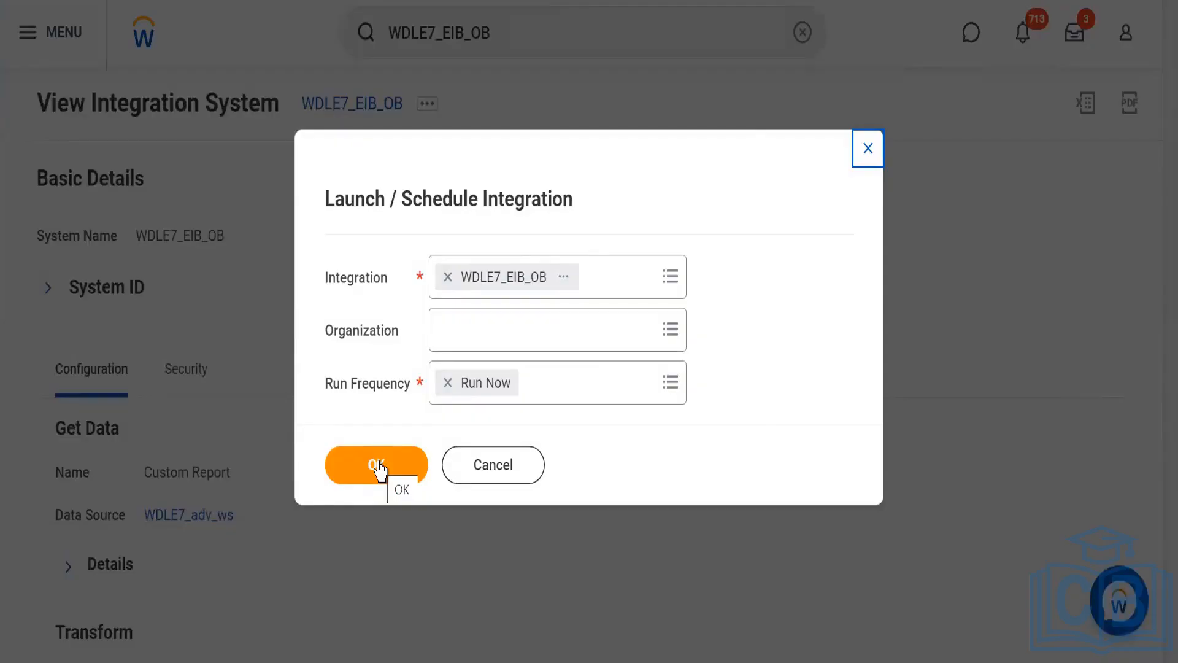
left_click(601, 365)
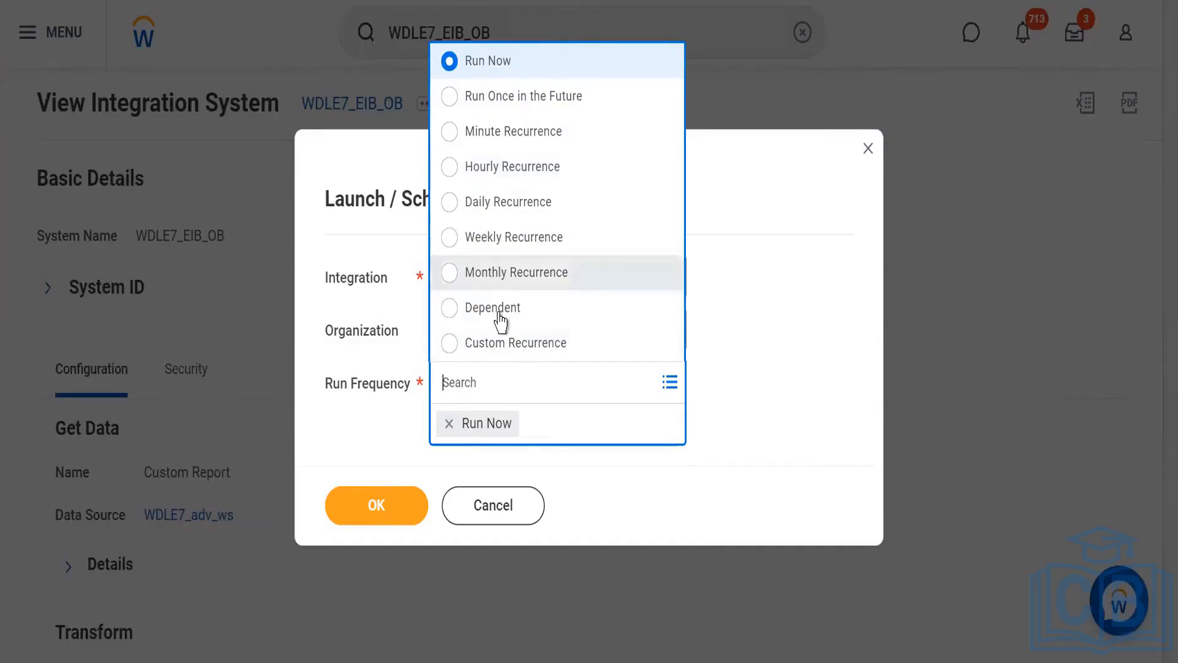
left_click(576, 489)
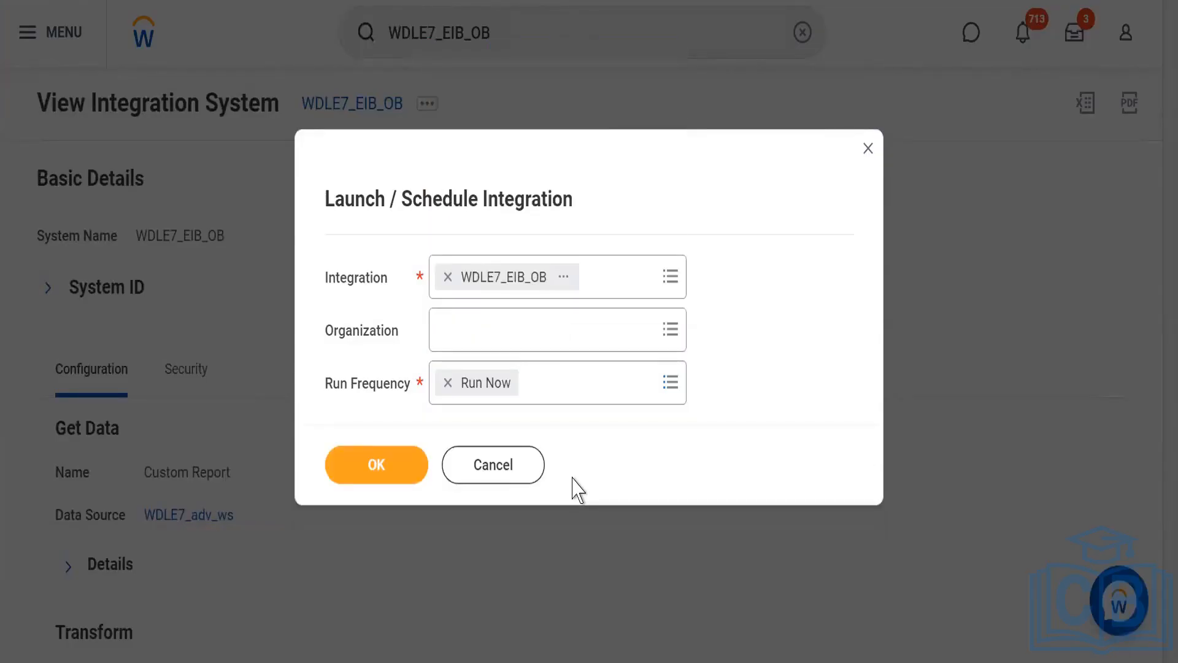
left_click(363, 464)
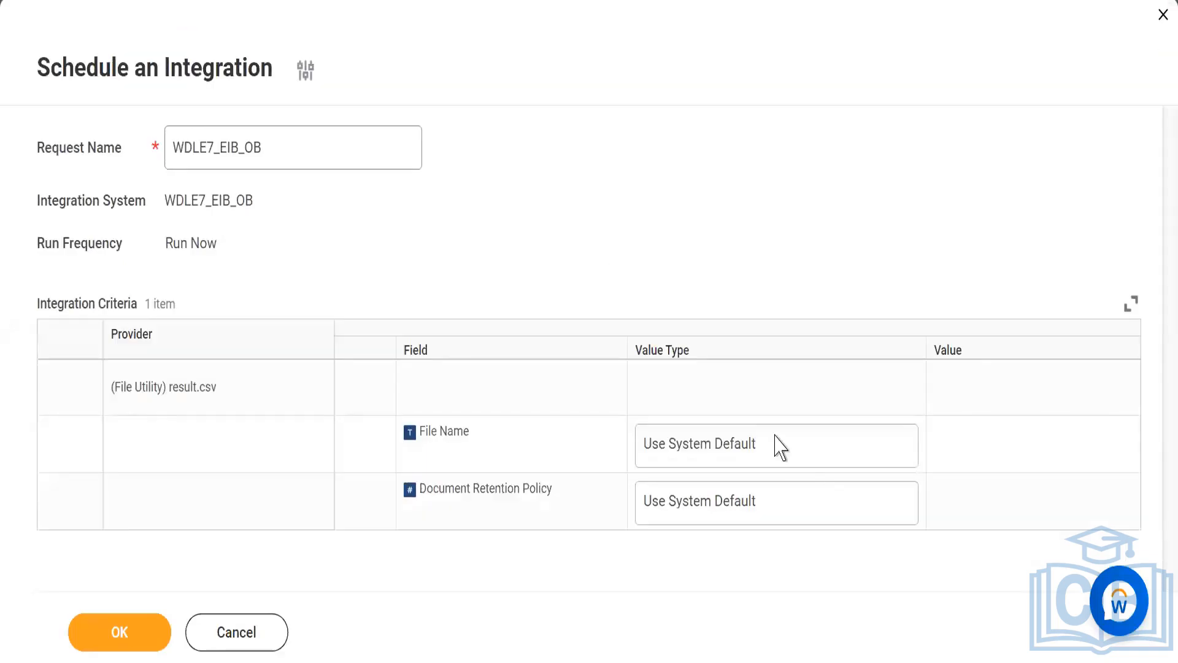
Launch the integration with system default file name and retention policy, and refresh the background process until it completes.
left_click(684, 469)
left_click(84, 639)
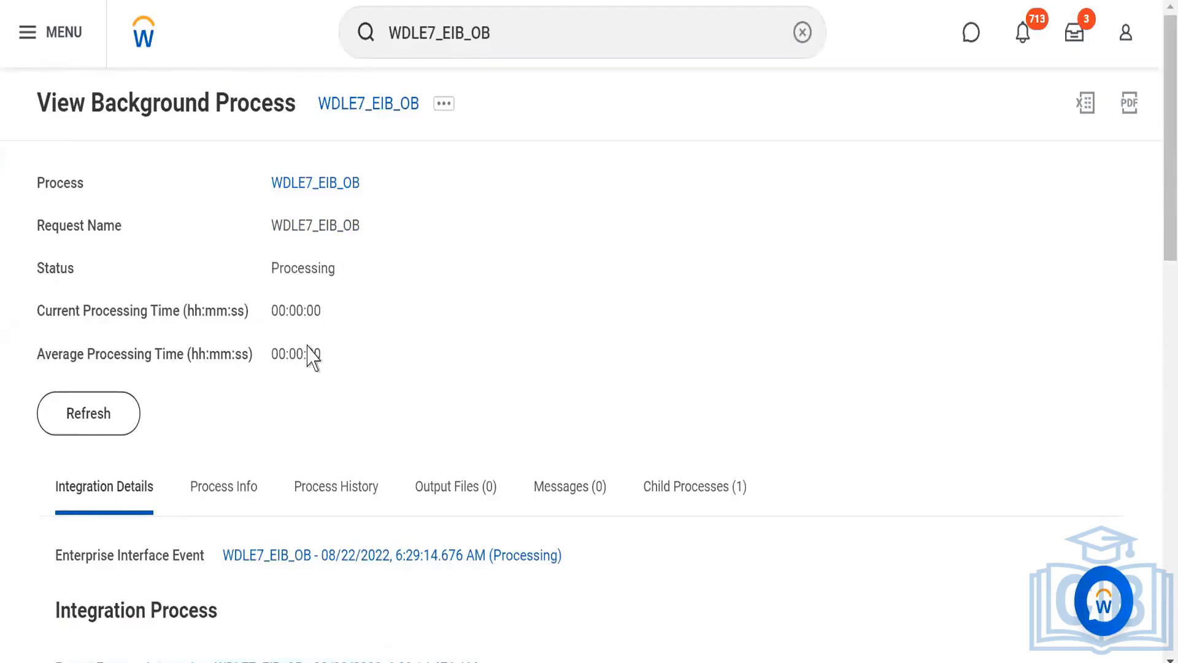
left_click(63, 415)
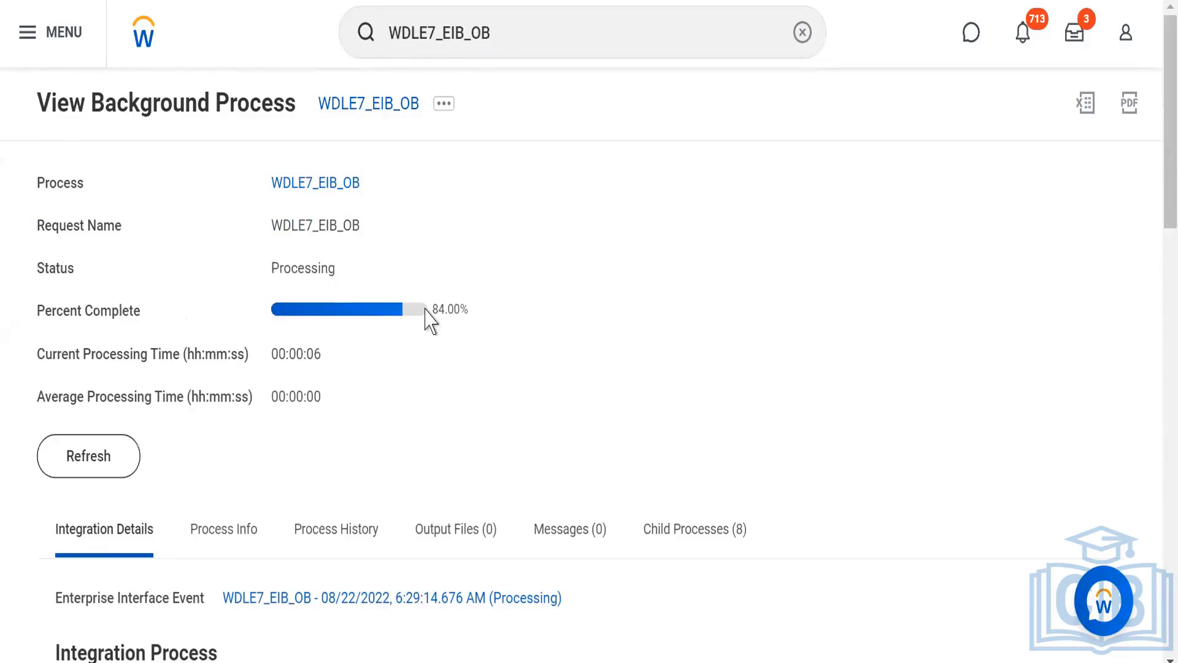
left_click(86, 459)
left_click(89, 447)
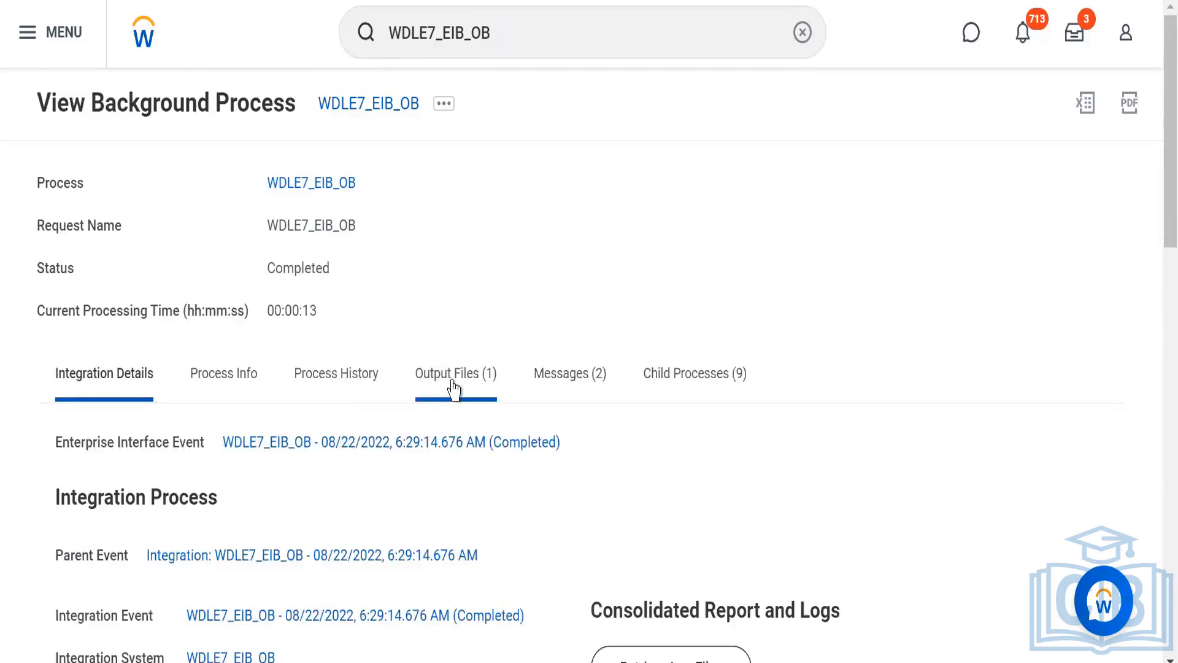
Download result.csv from the background process's output files and open the downloaded file to view its contents.
left_click(454, 389)
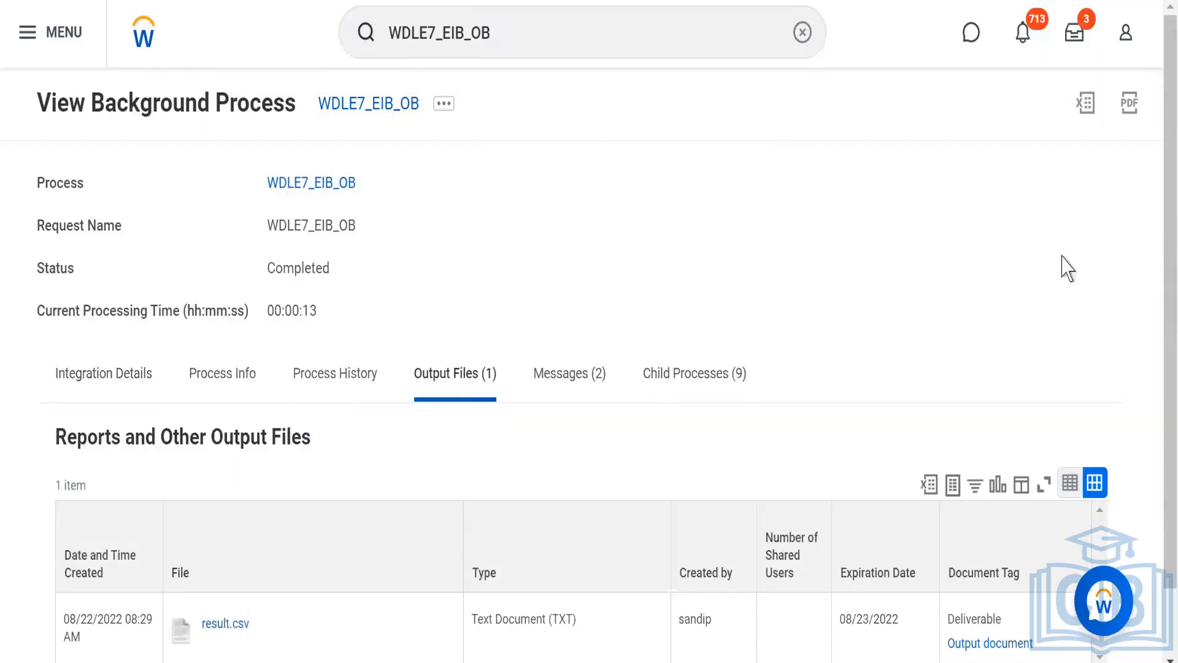
scroll(1160, 424, "down", 2)
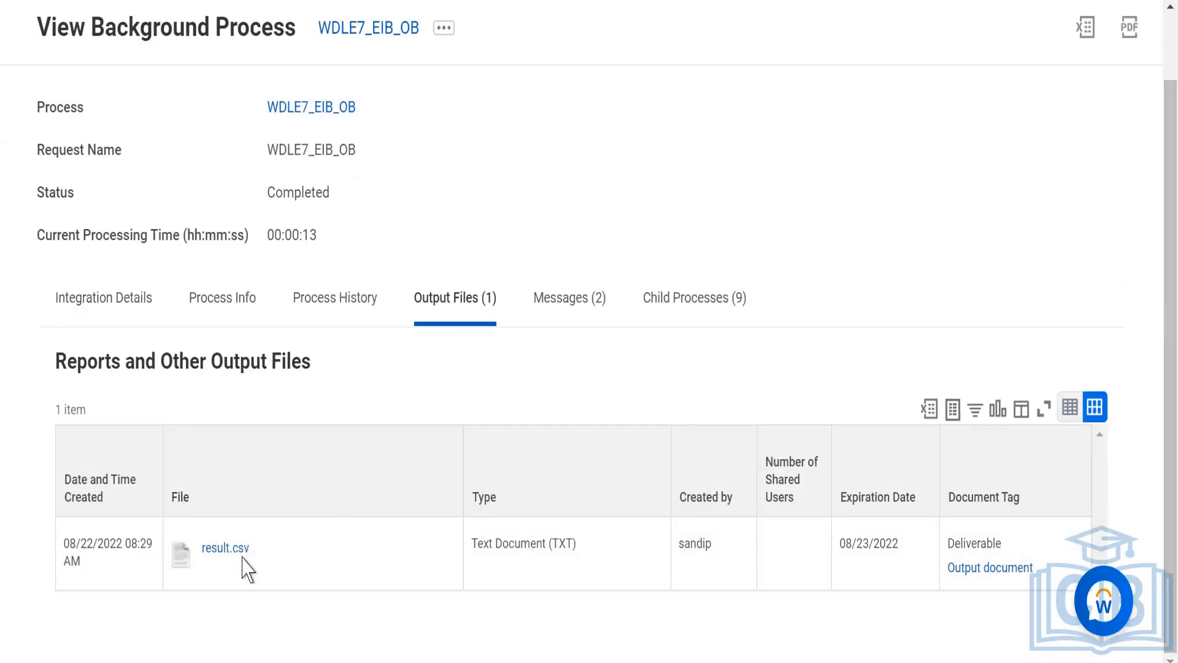
left_click(208, 551)
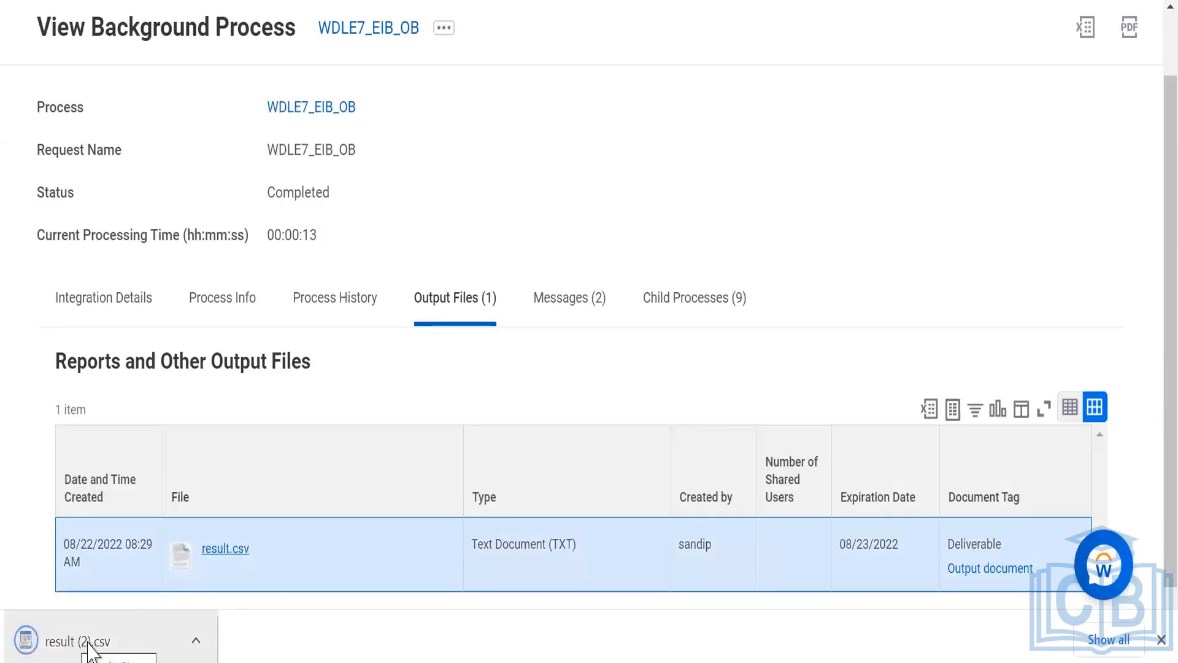
left_click(89, 645)
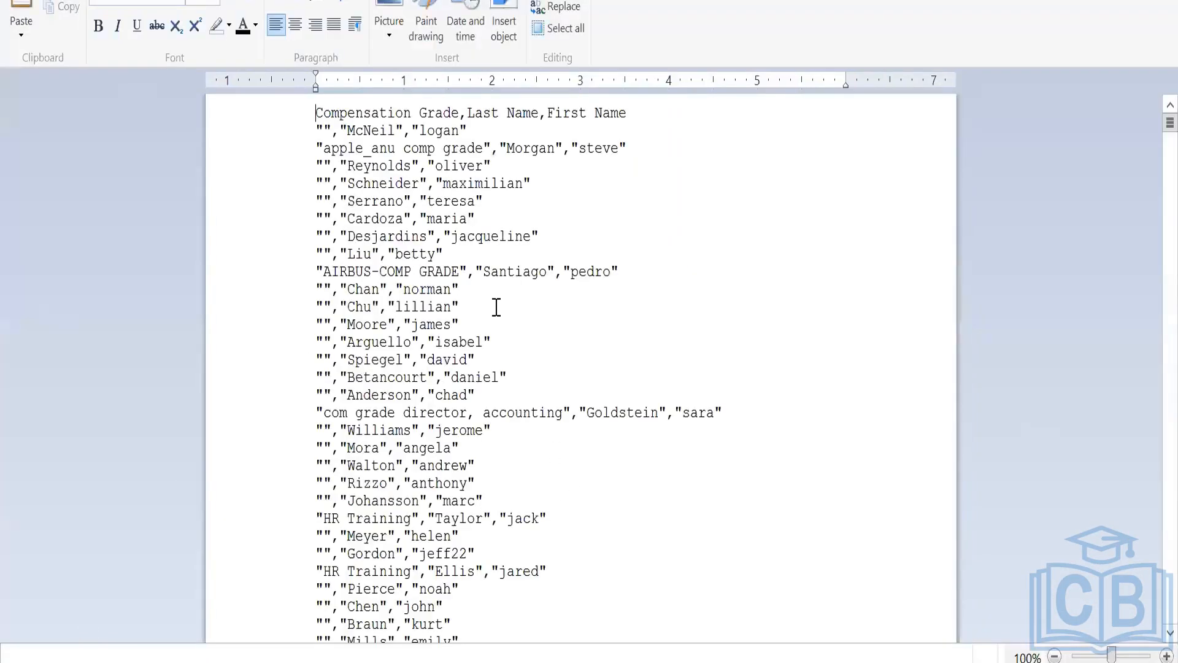
key("Up")
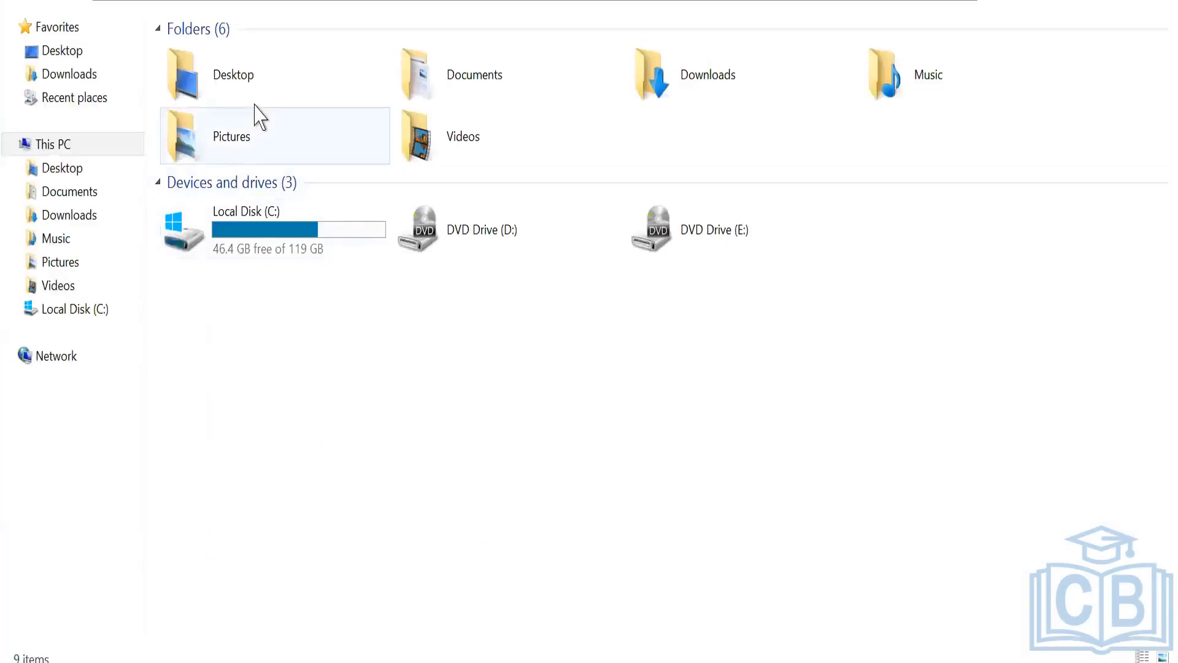
Switch to File Explorer, open the Downloads folder and select the result (2) CSV file.
double_click(699, 72)
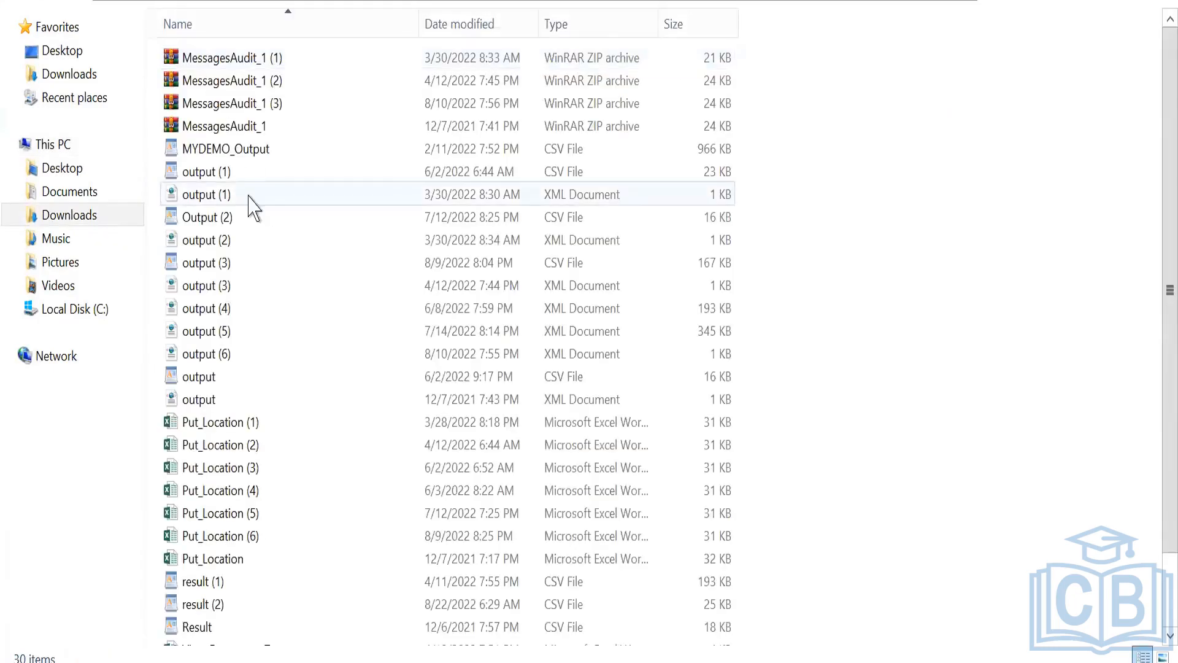
left_click(202, 604)
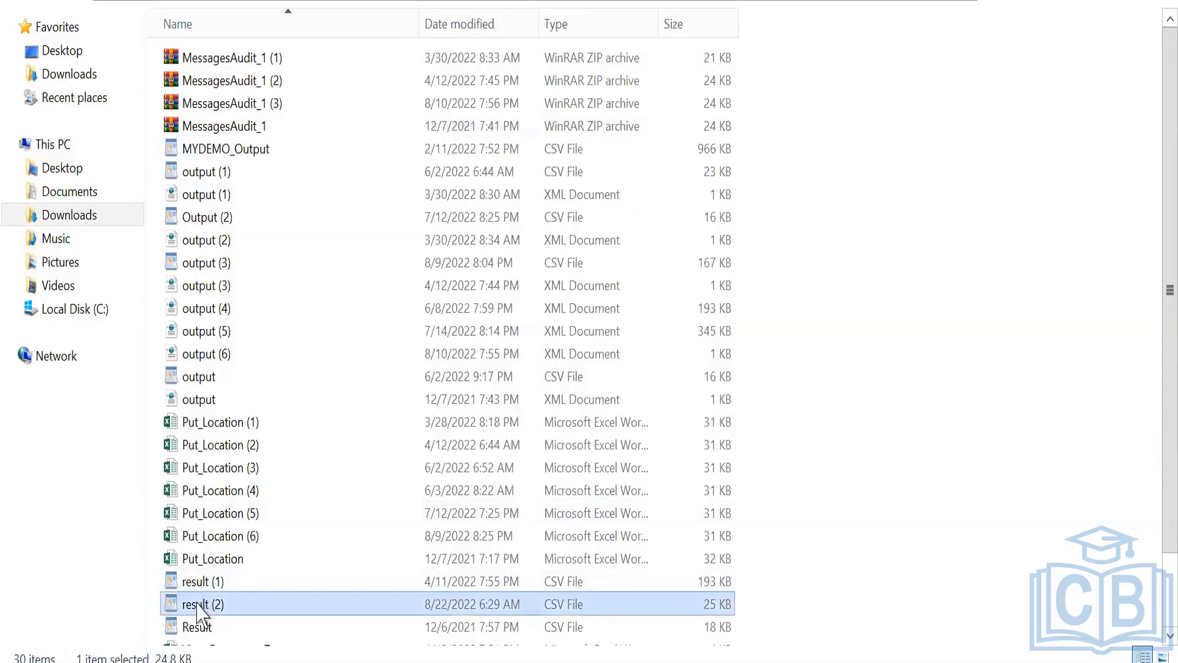
left_click(197, 604)
left_click(221, 626)
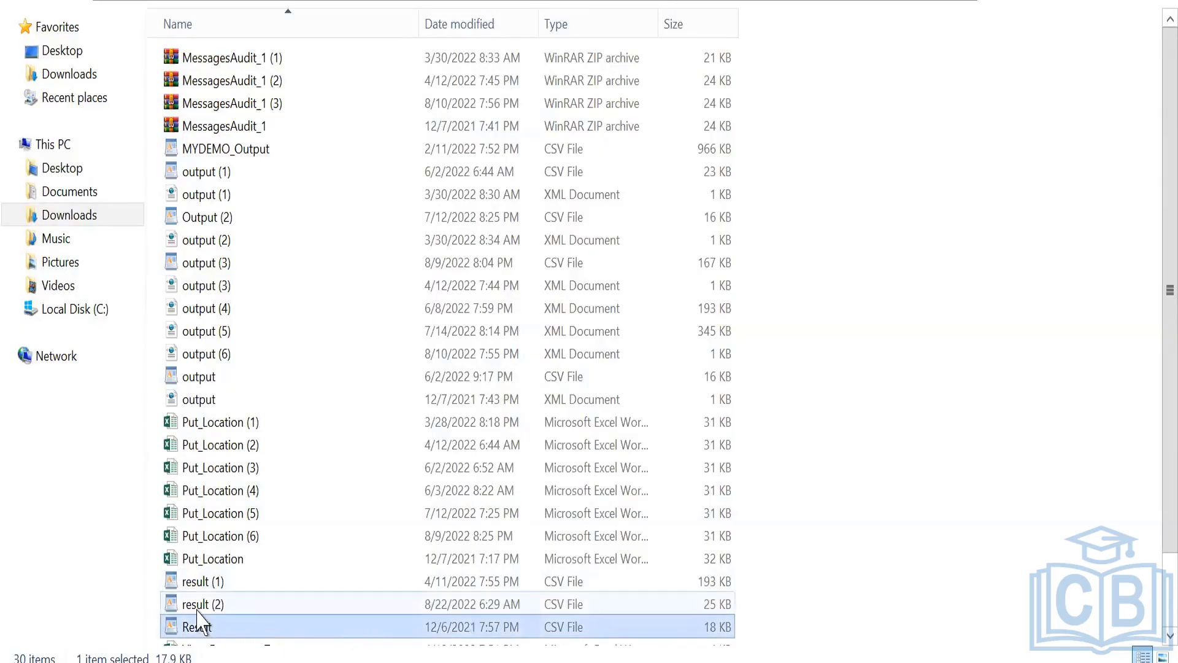
left_click(197, 611)
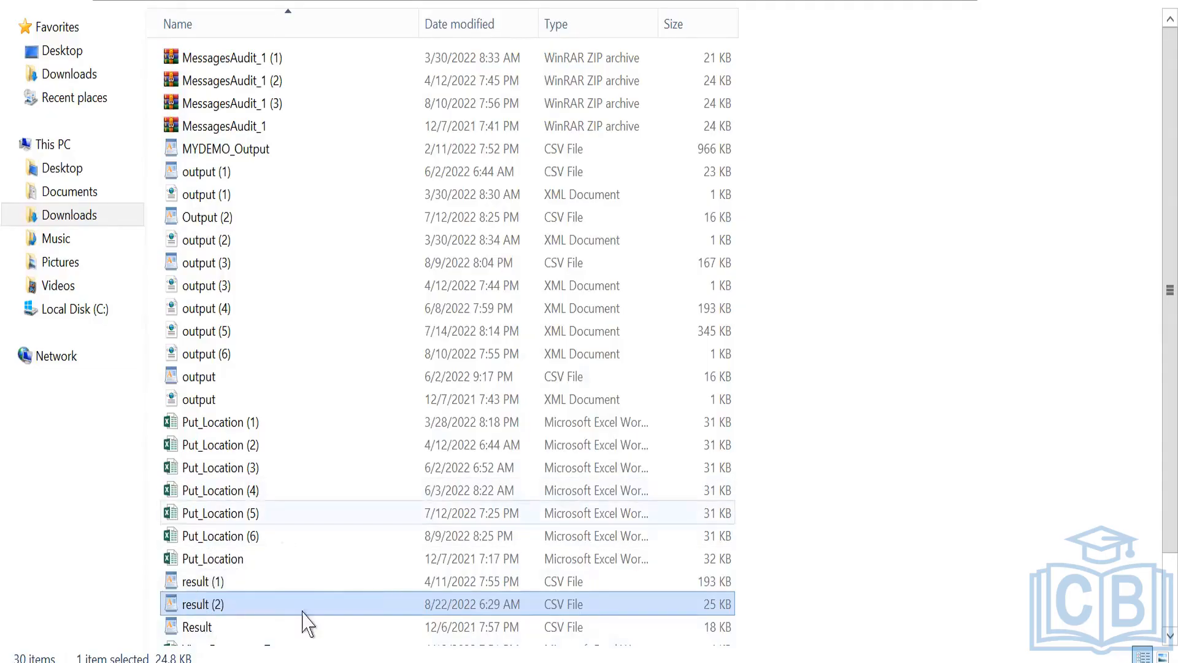
left_click(203, 605)
right_click(203, 608)
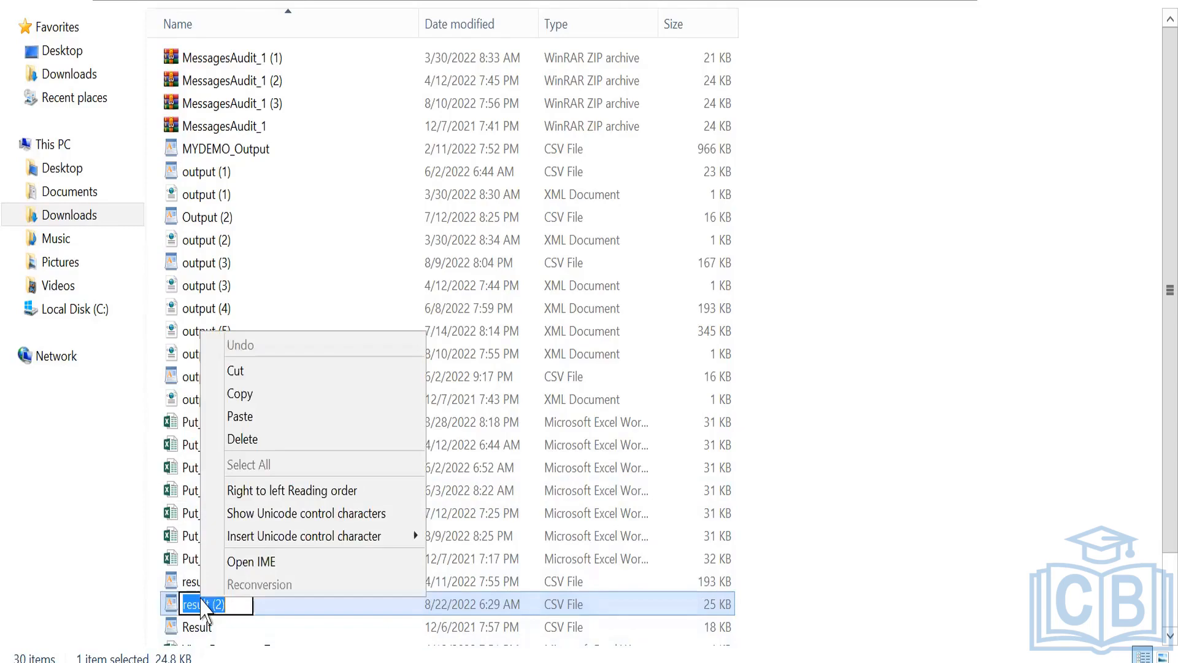
left_click(172, 612)
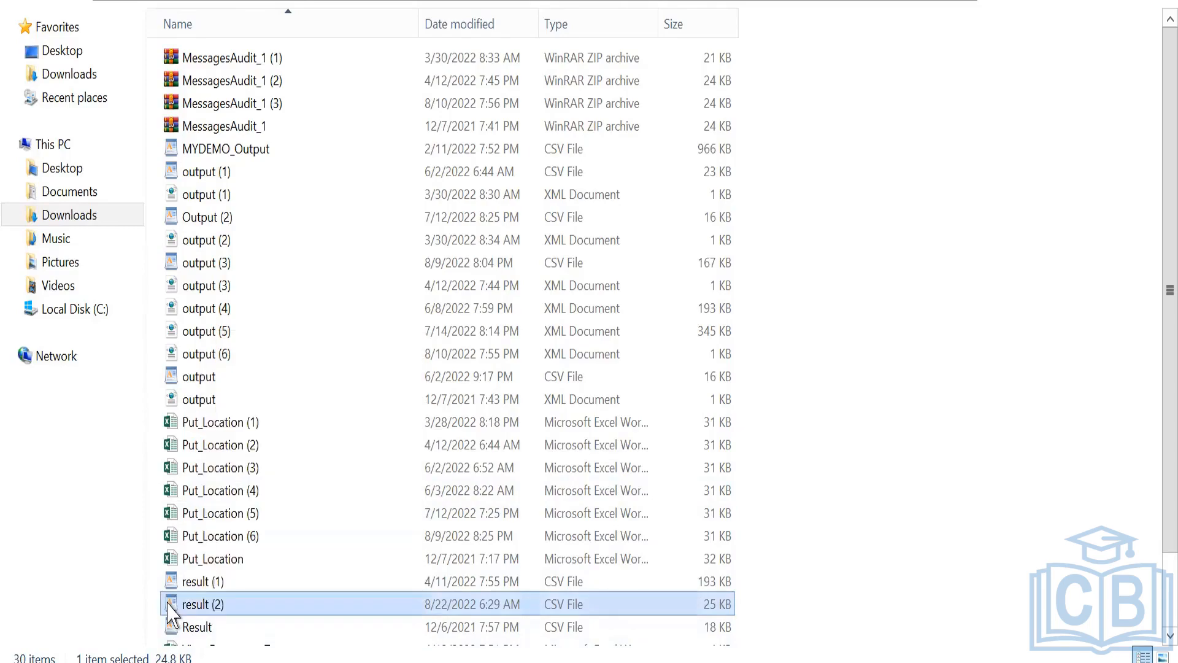
Open the result (2) CSV file with Excel (desktop) and maximize the workbook window.
right_click(168, 605)
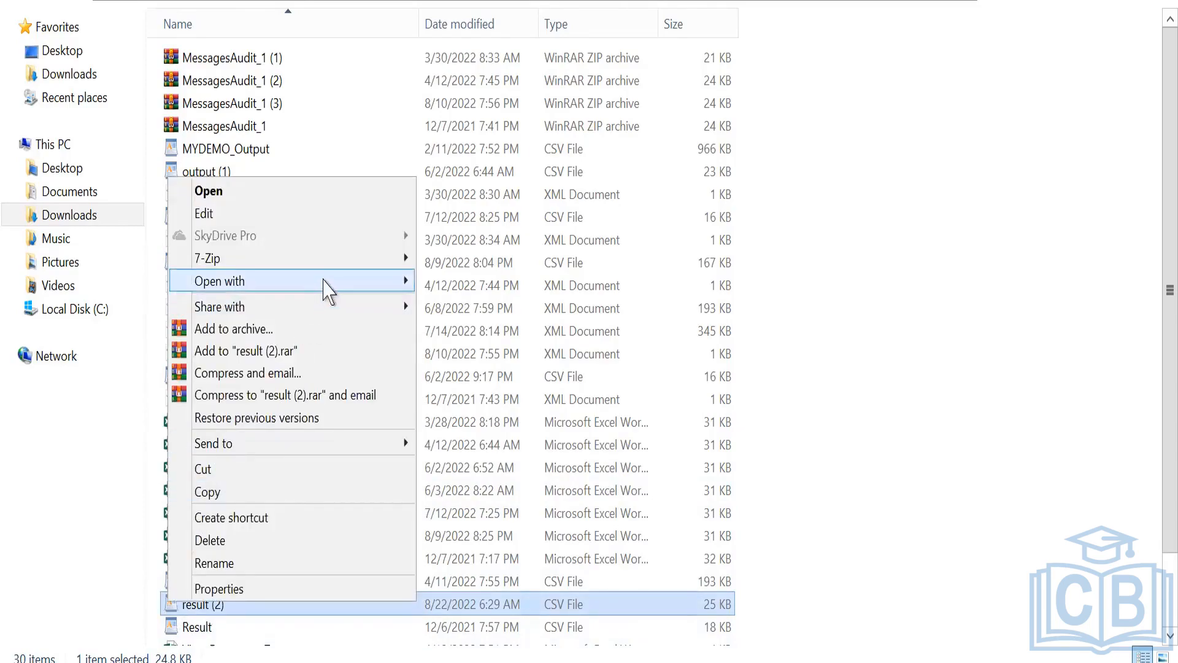
mouse_move(349, 280)
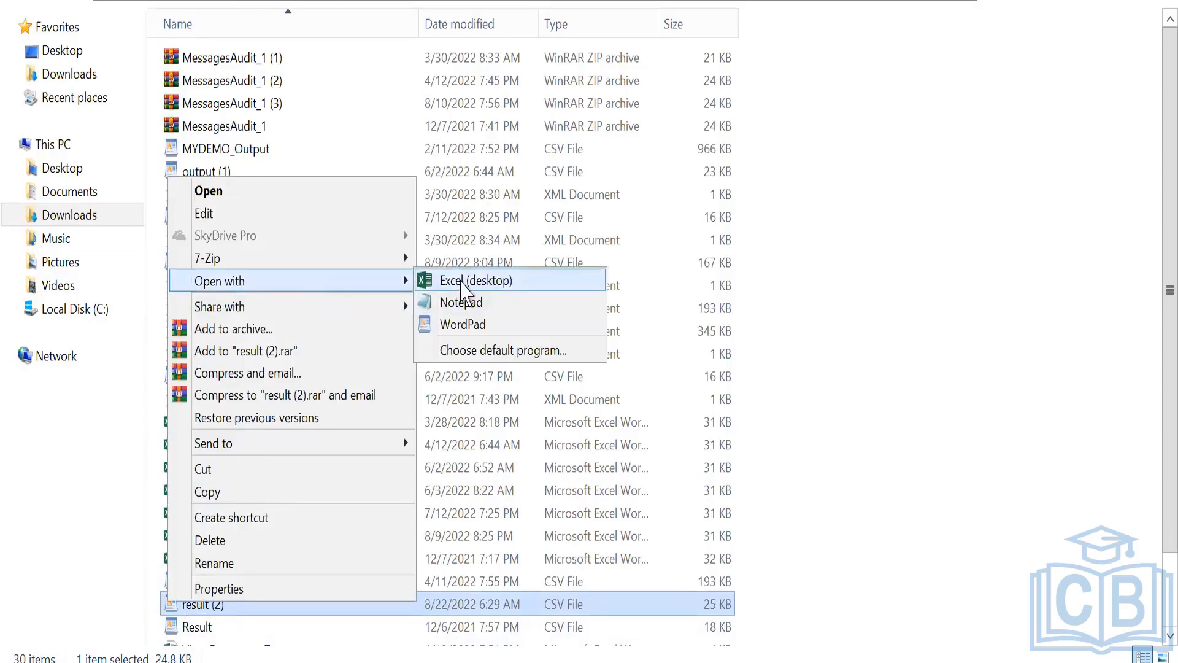
left_click(461, 280)
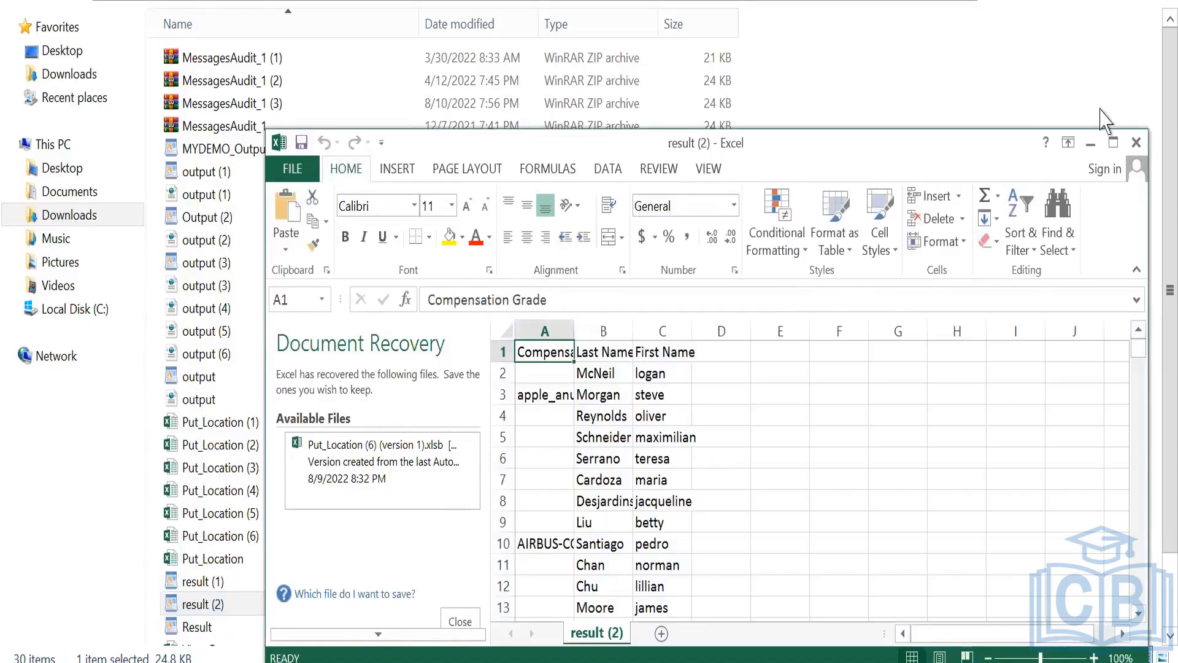
left_click(1114, 143)
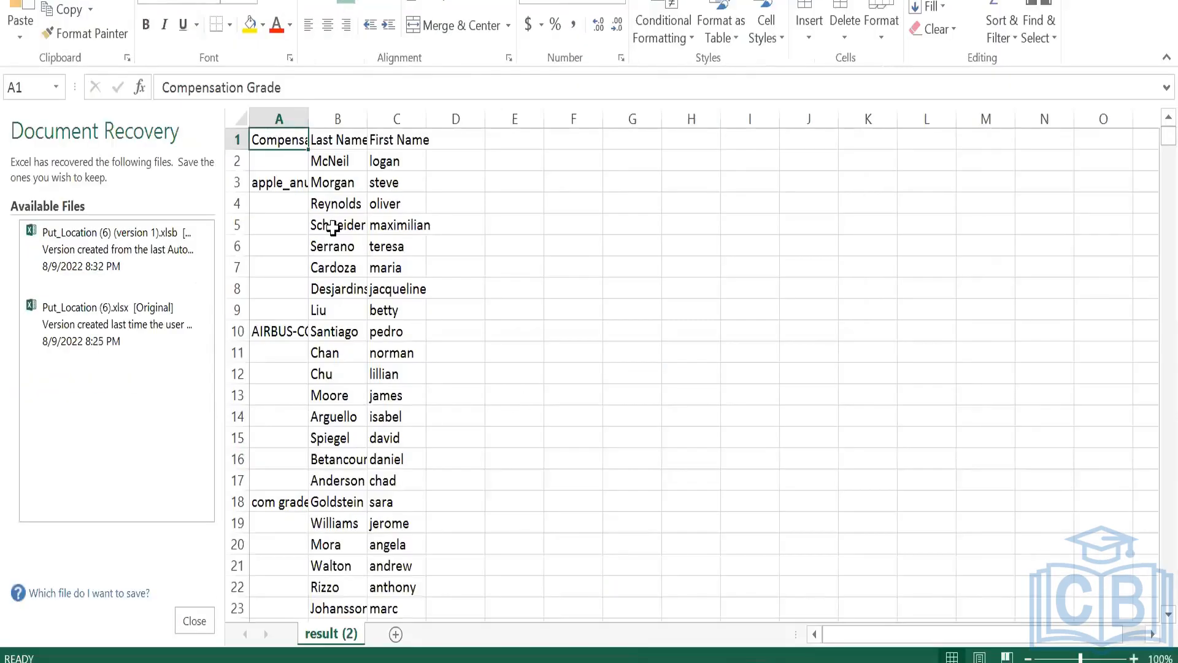
Check the Last Name and First Name headers, and close Document Recovery with the option to remove the recovered files.
left_click(350, 139)
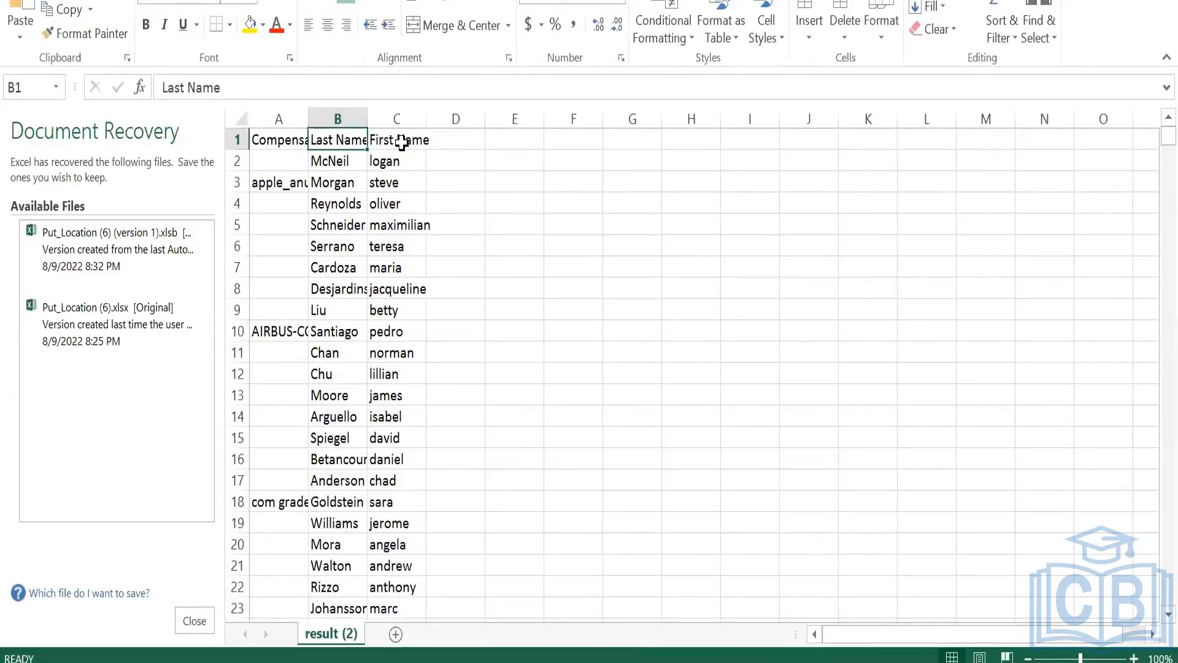
left_click(401, 142)
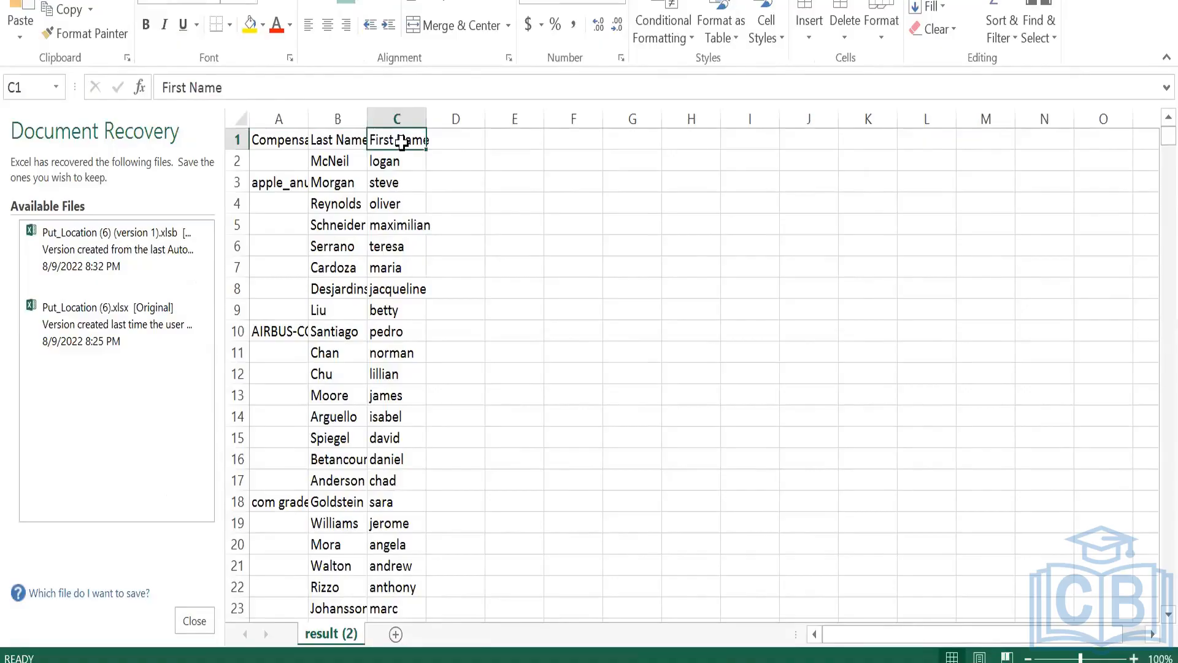
left_click(193, 621)
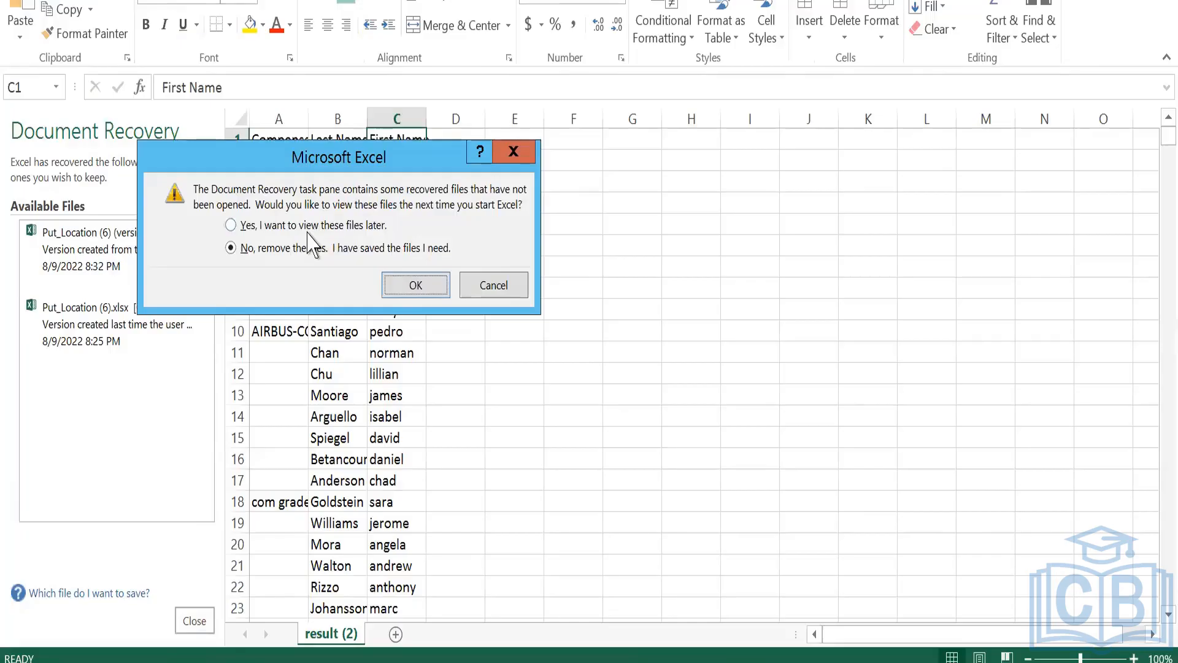
left_click(409, 294)
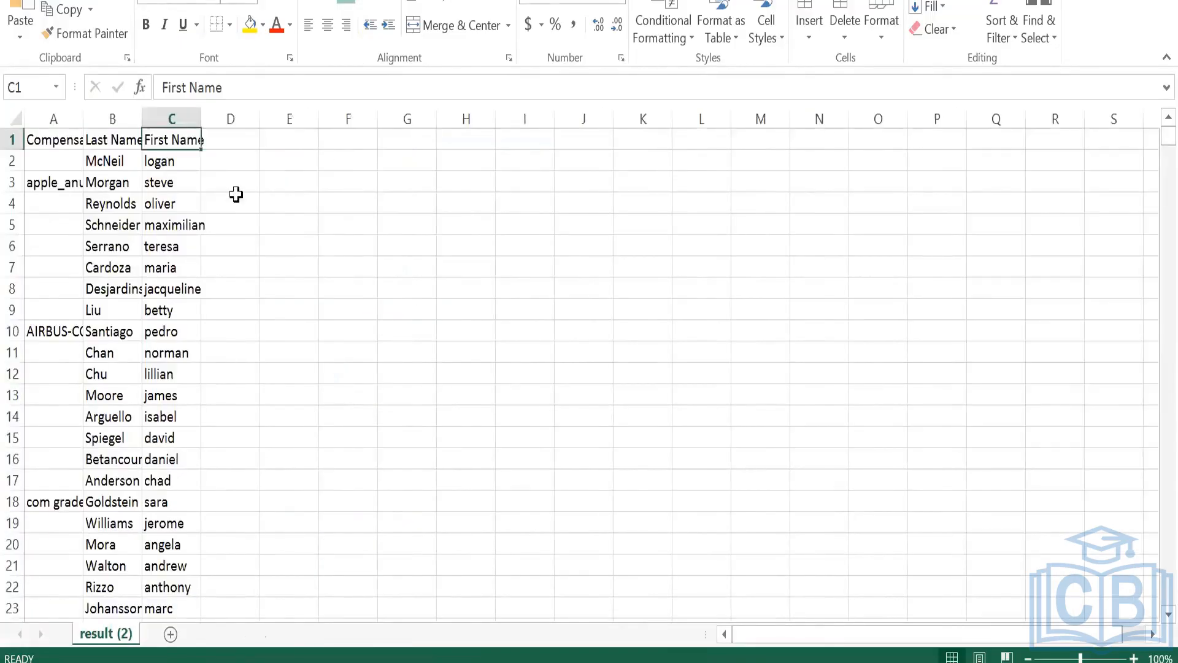
Widen columns A, B and C so the Compensation Grade, Last Name and First Name data fit.
double_click(83, 119)
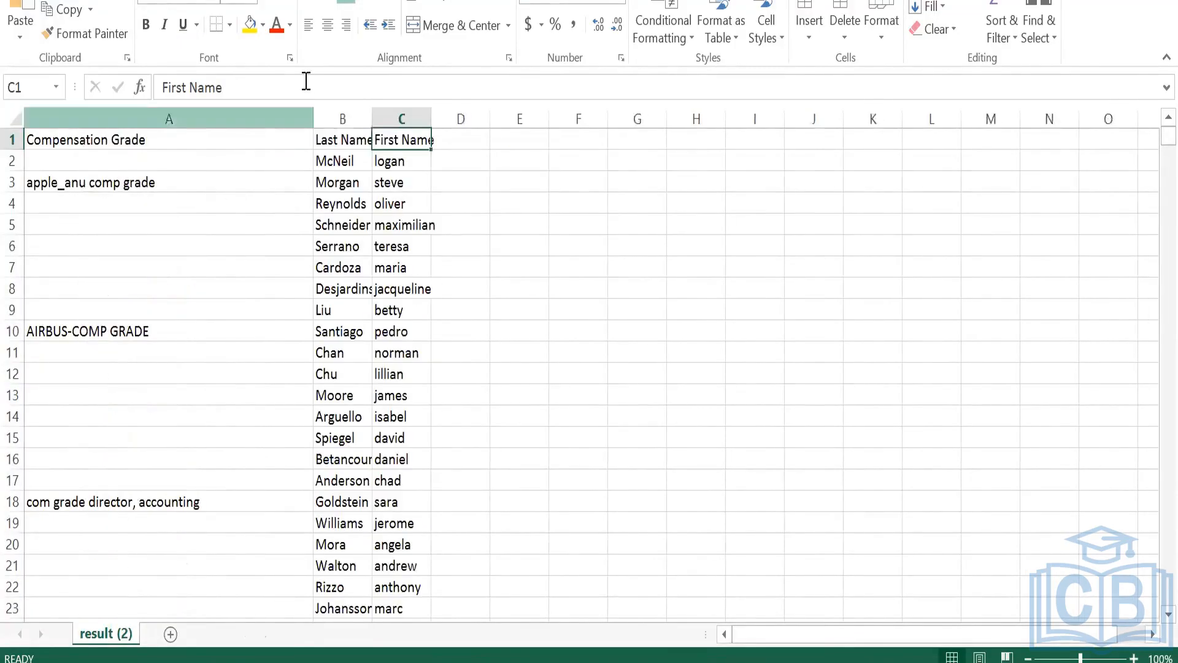
double_click(372, 108)
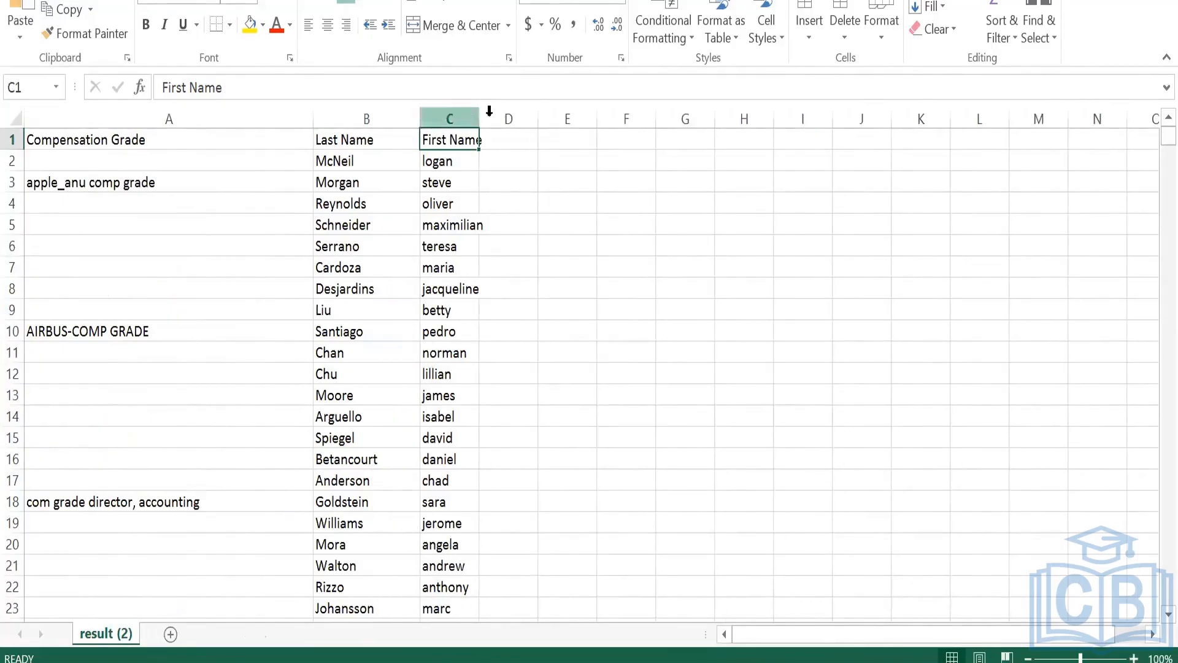
left_click_drag(476, 110, 475, 111)
double_click(474, 111)
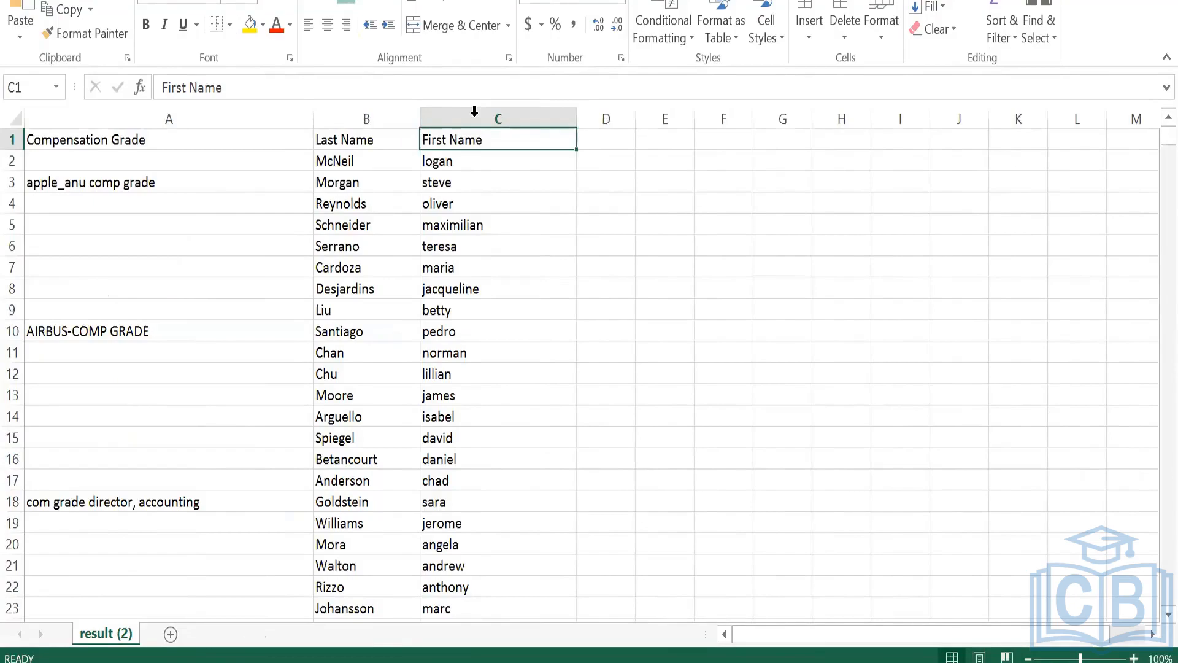
key("ctrl+Home")
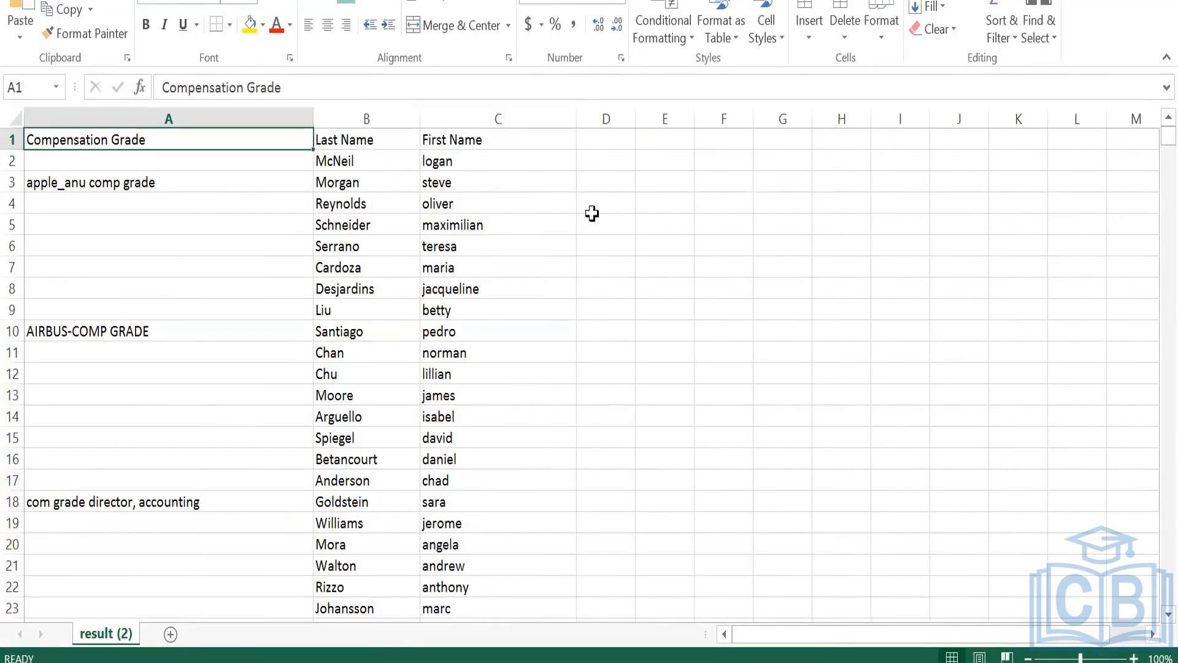
left_click(592, 218)
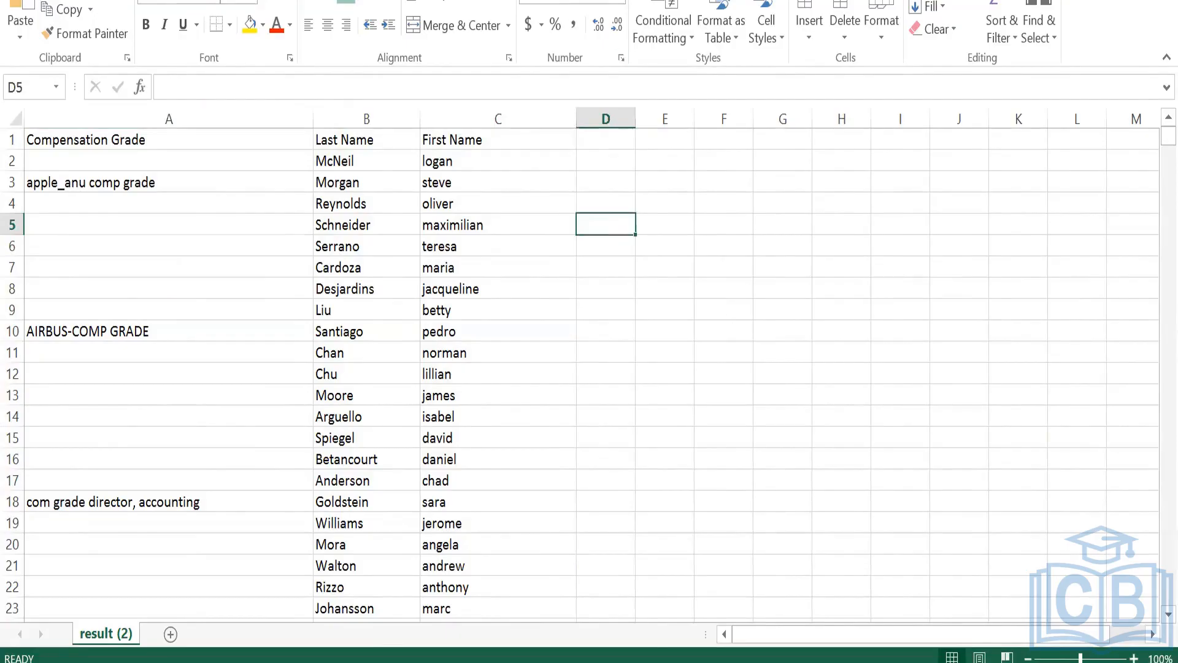
Switch back to Workday and start the Create EIB task from the recent searches.
left_click(264, 656)
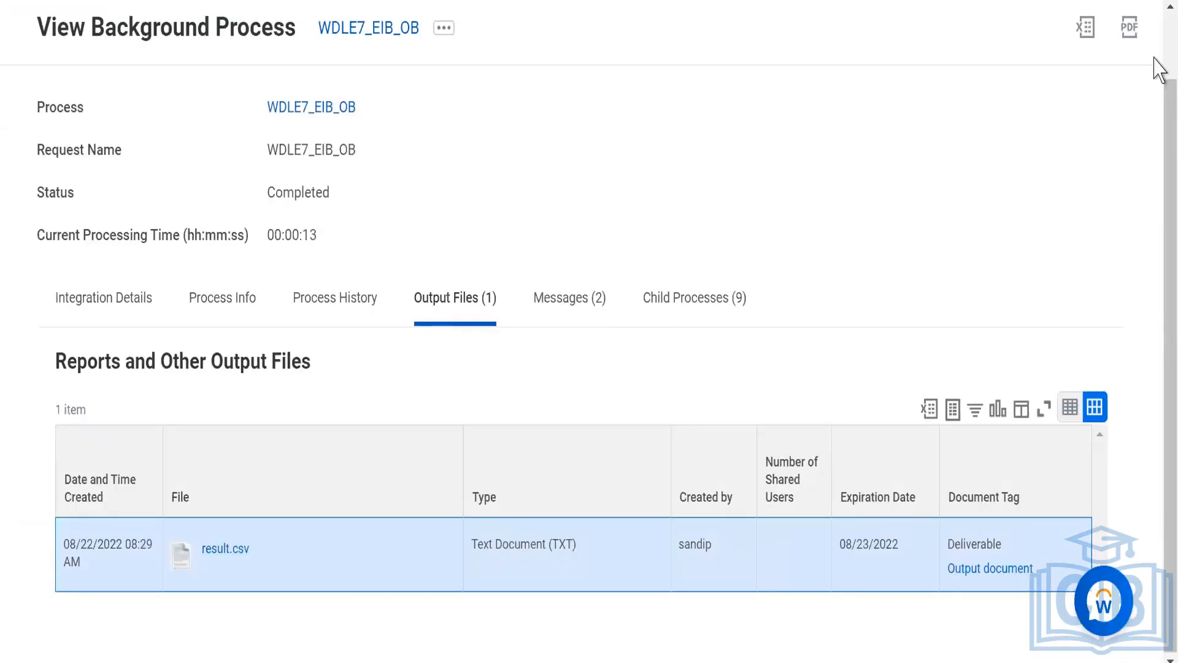
scroll(1160, 56, "up", 2)
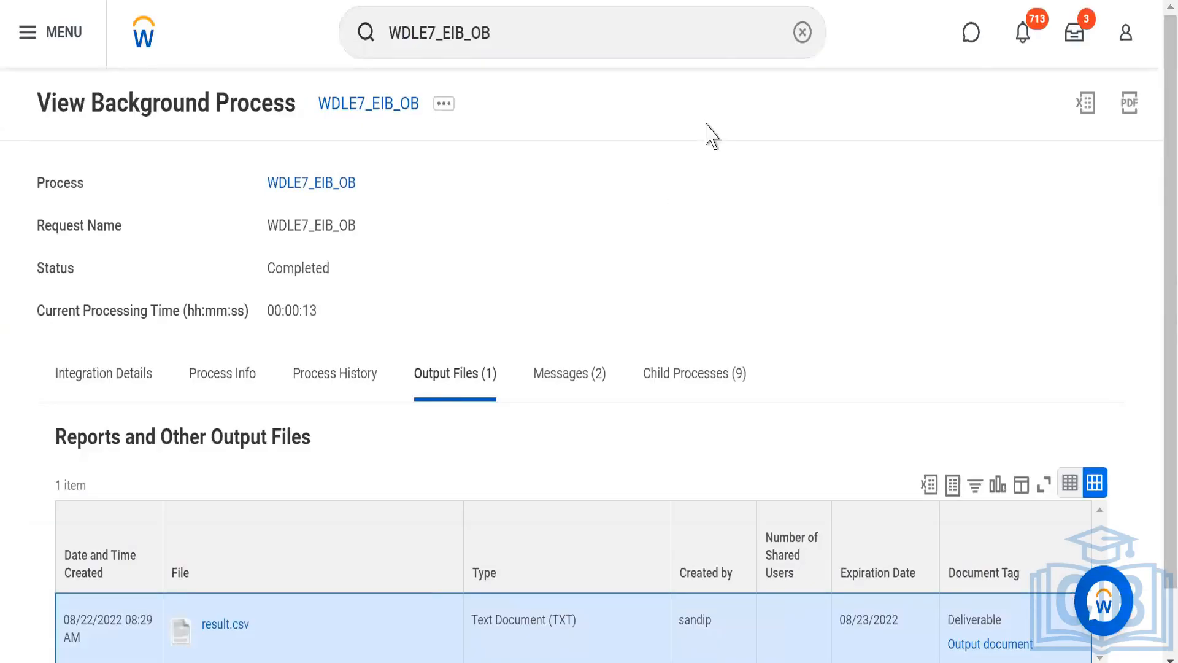
left_click(801, 33)
left_click(419, 29)
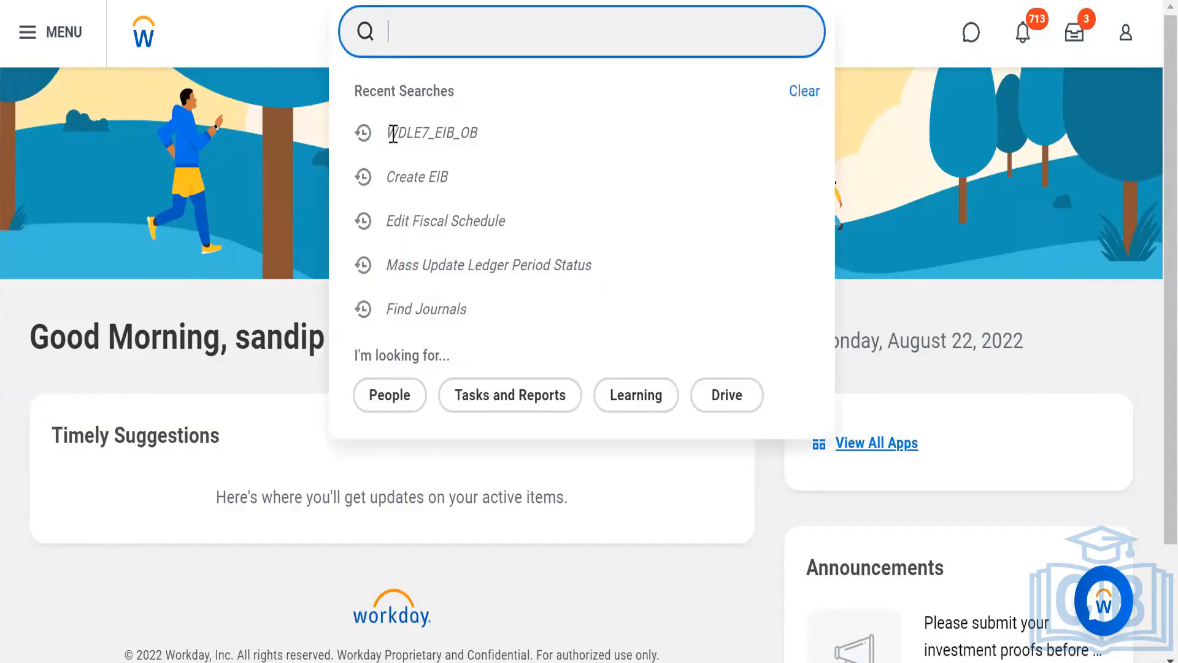
left_click(395, 191)
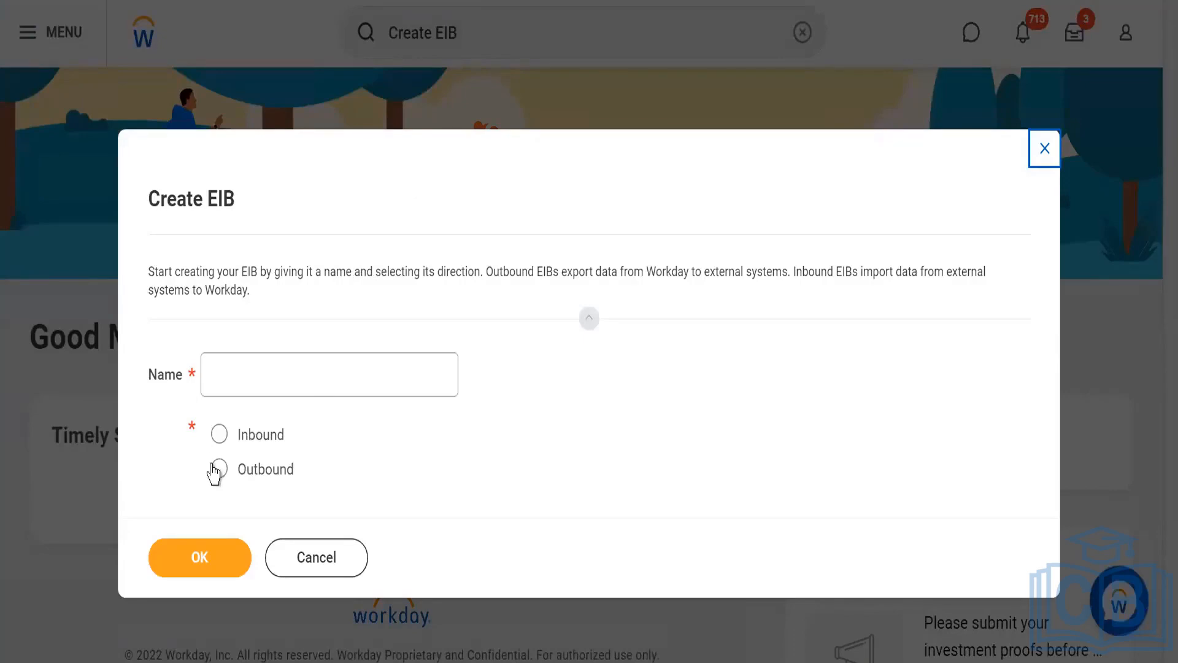
Create an Inbound EIB named WDLE7_EIB_IB.
left_click(219, 435)
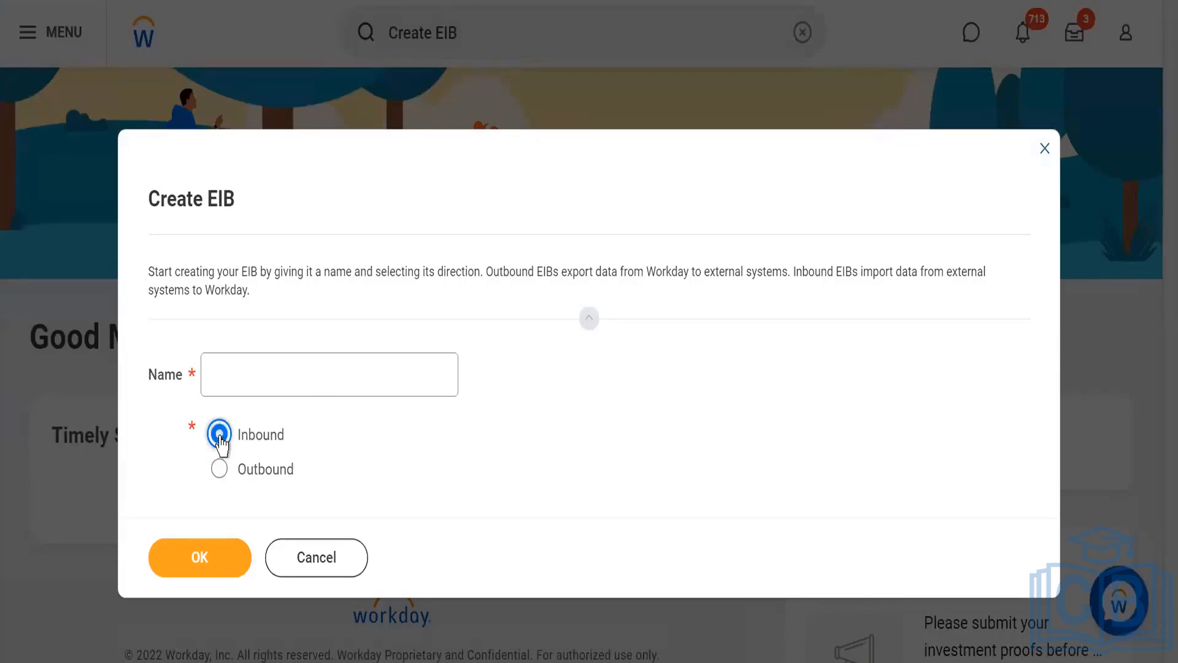
left_click(272, 382)
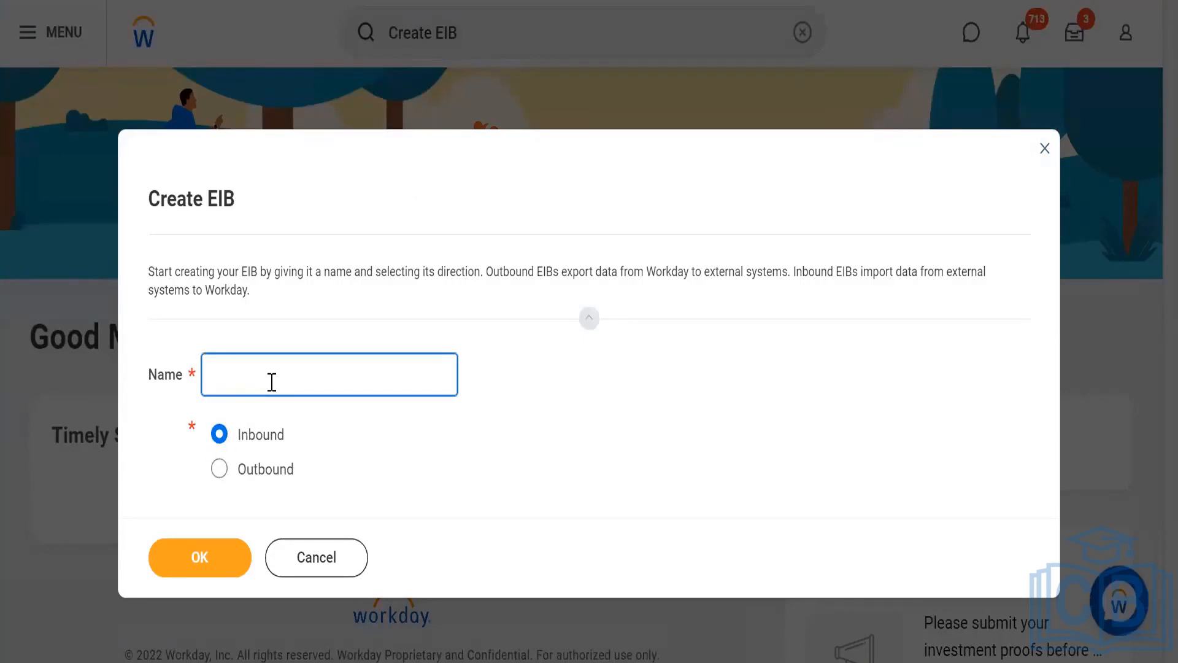
type("WDLE7_EIB_IB")
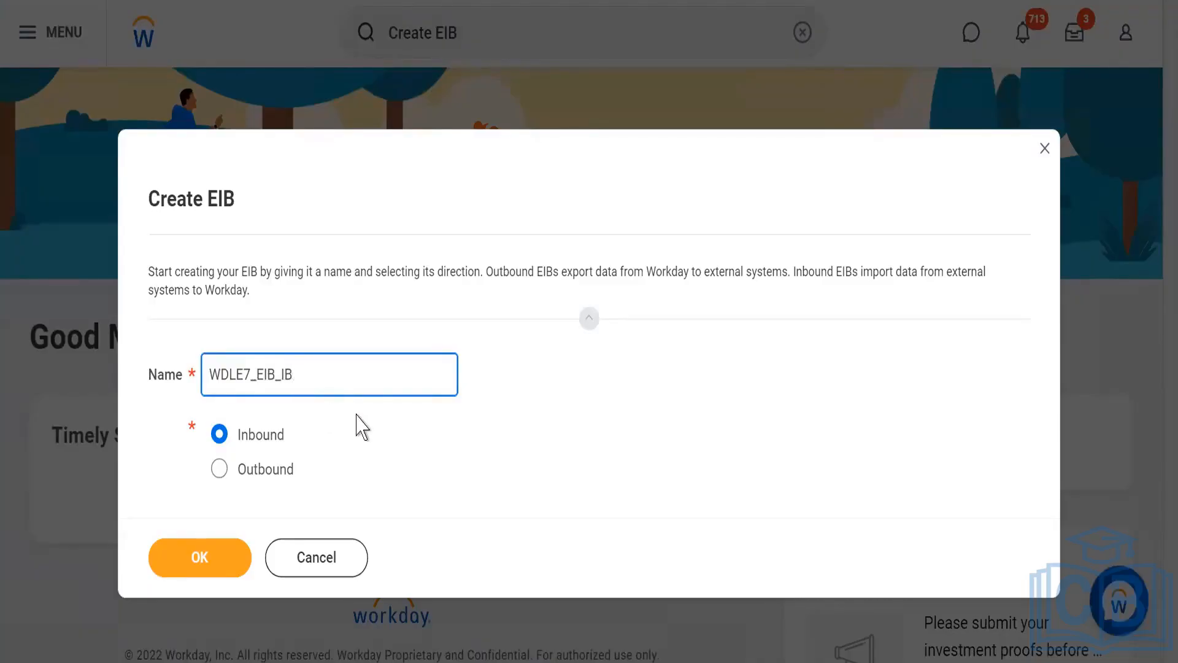
left_click(357, 415)
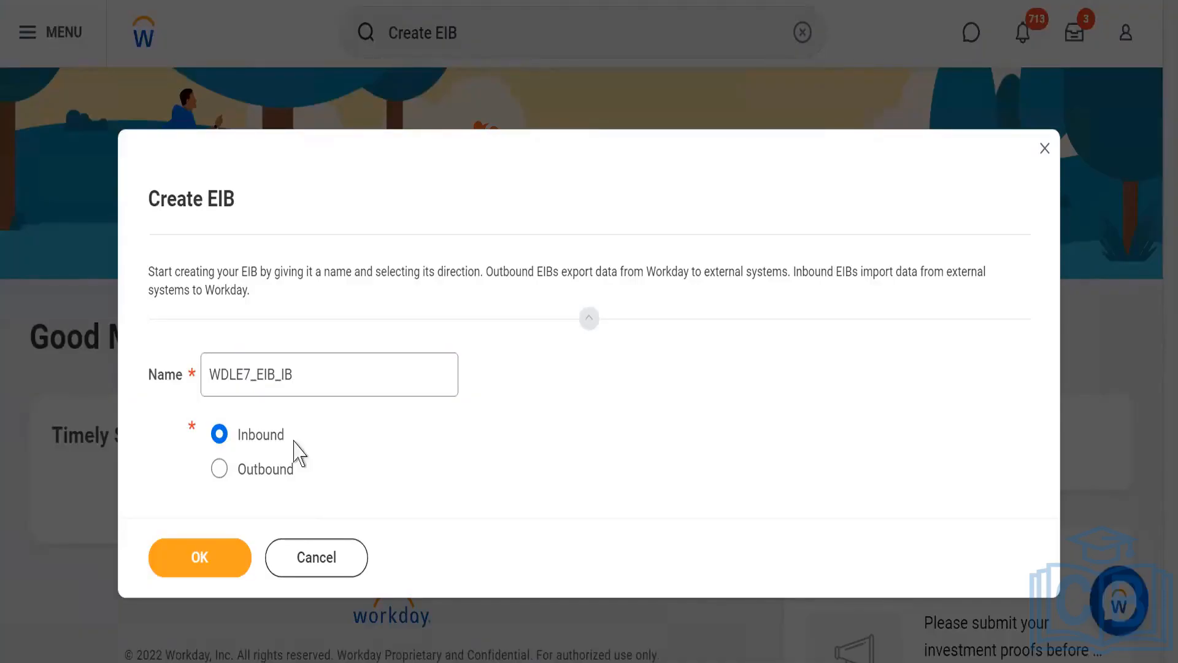
left_click(182, 566)
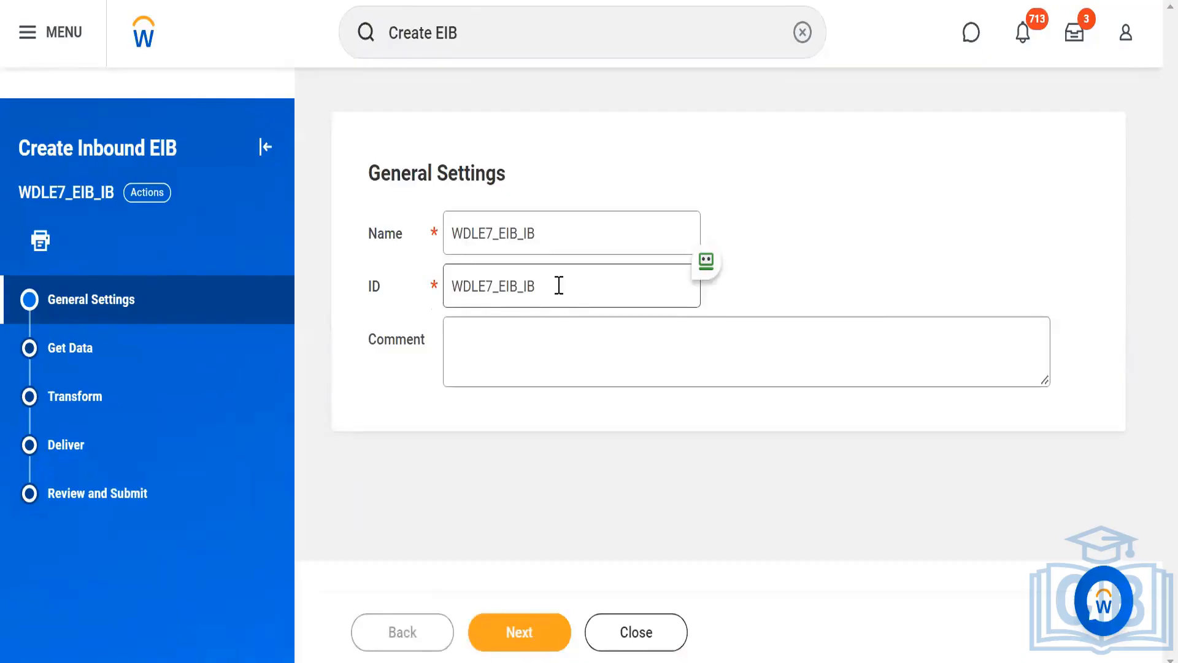
Accept the general settings, proceed to Get Data, and review the retrieval methods, keeping Attach File at Launch.
left_click(486, 638)
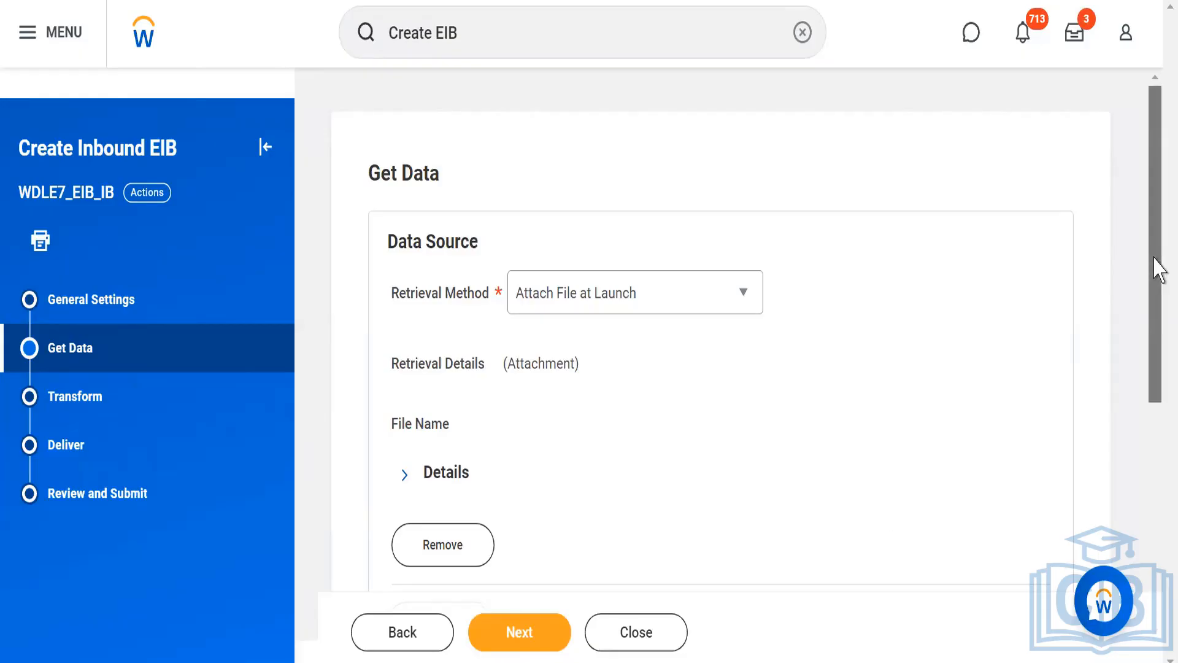
left_click_drag(1154, 270, 1159, 331)
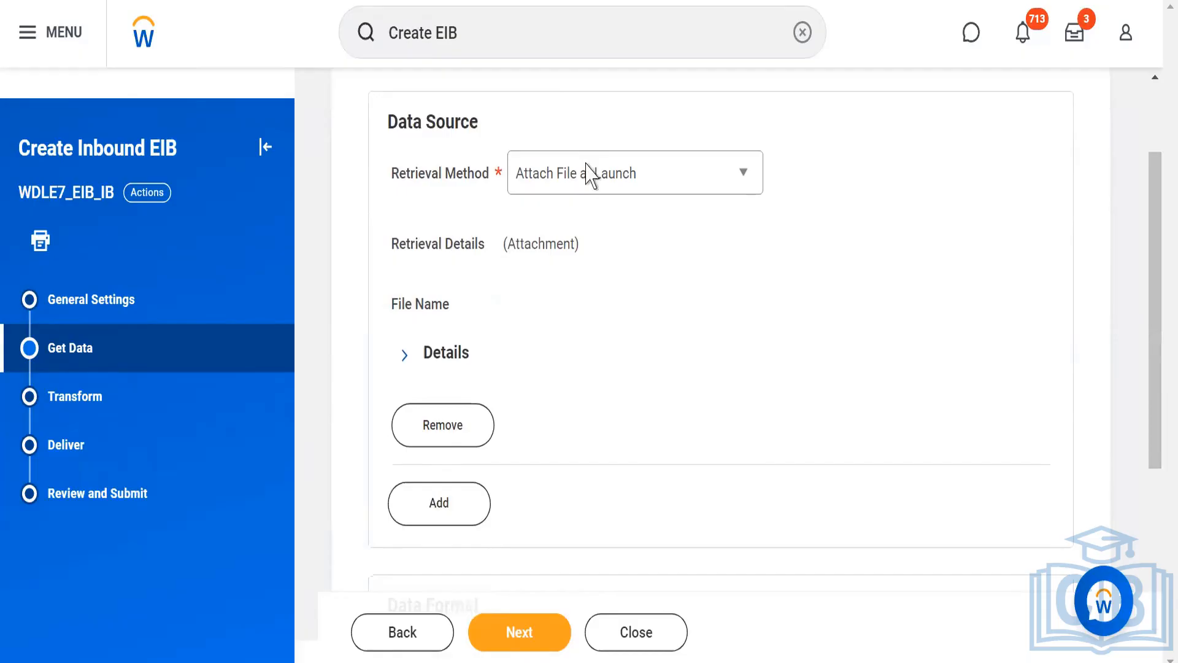
left_click(623, 191)
left_click(623, 191)
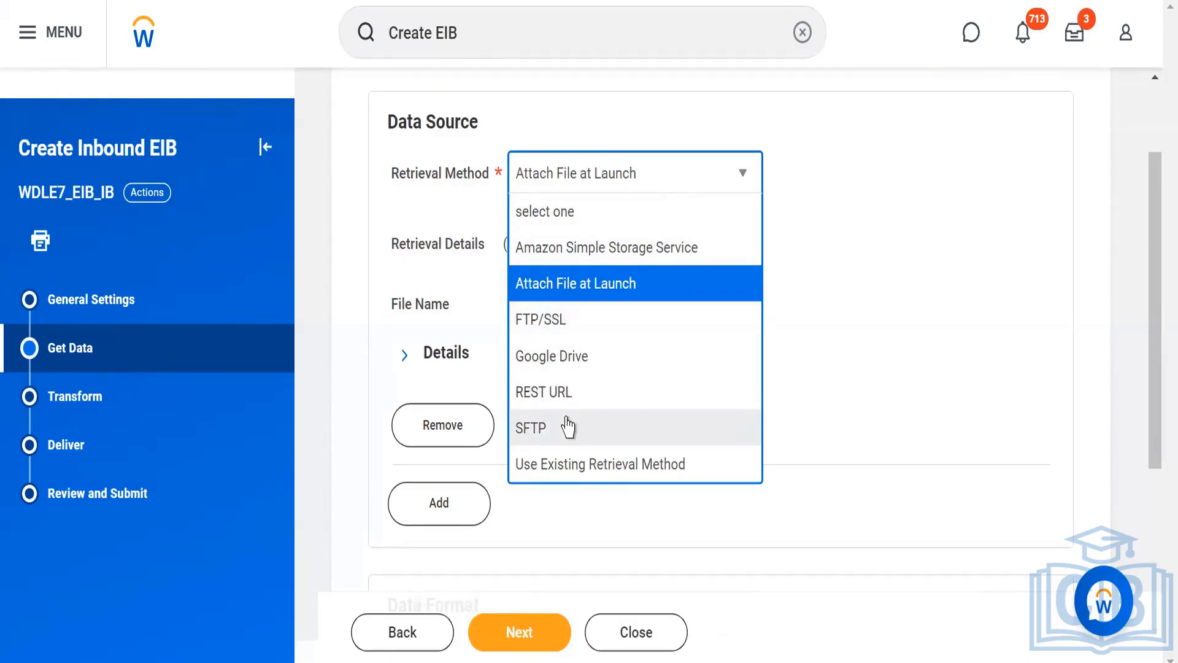
left_click(596, 289)
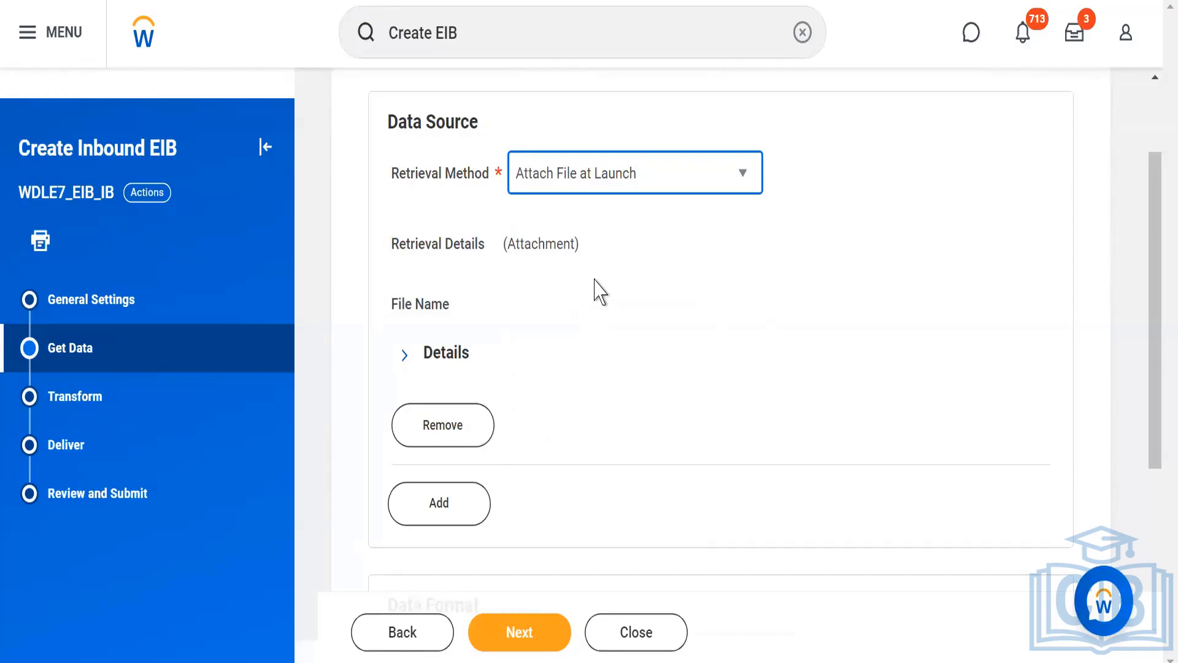
left_click(723, 176)
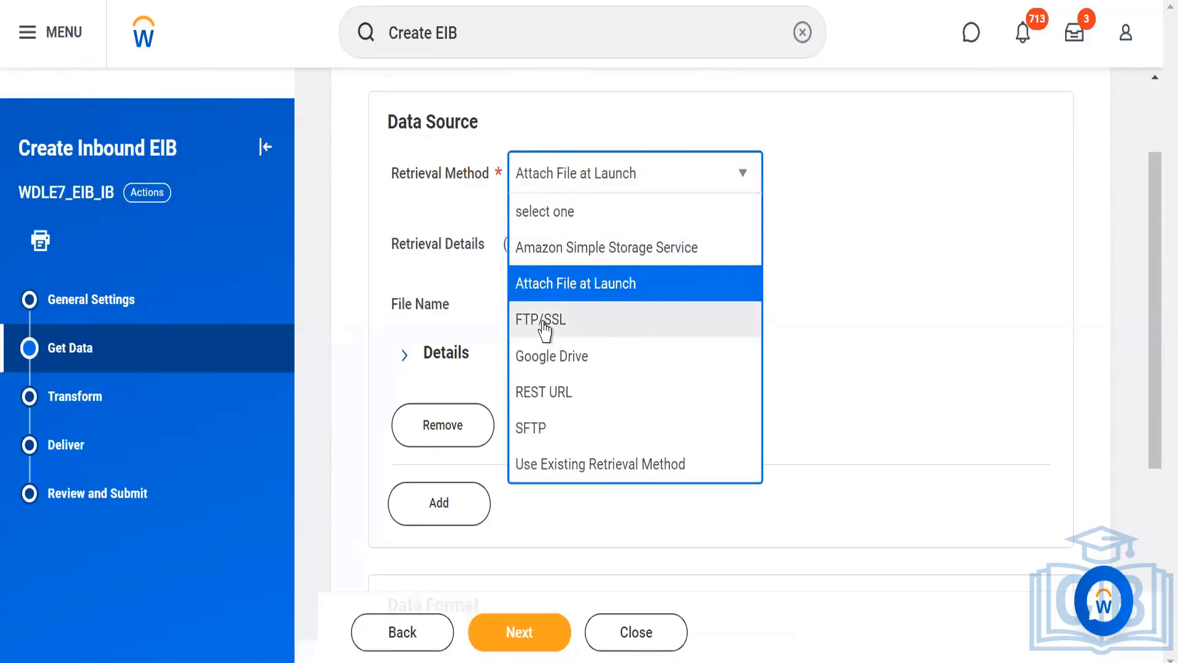
left_click(809, 271)
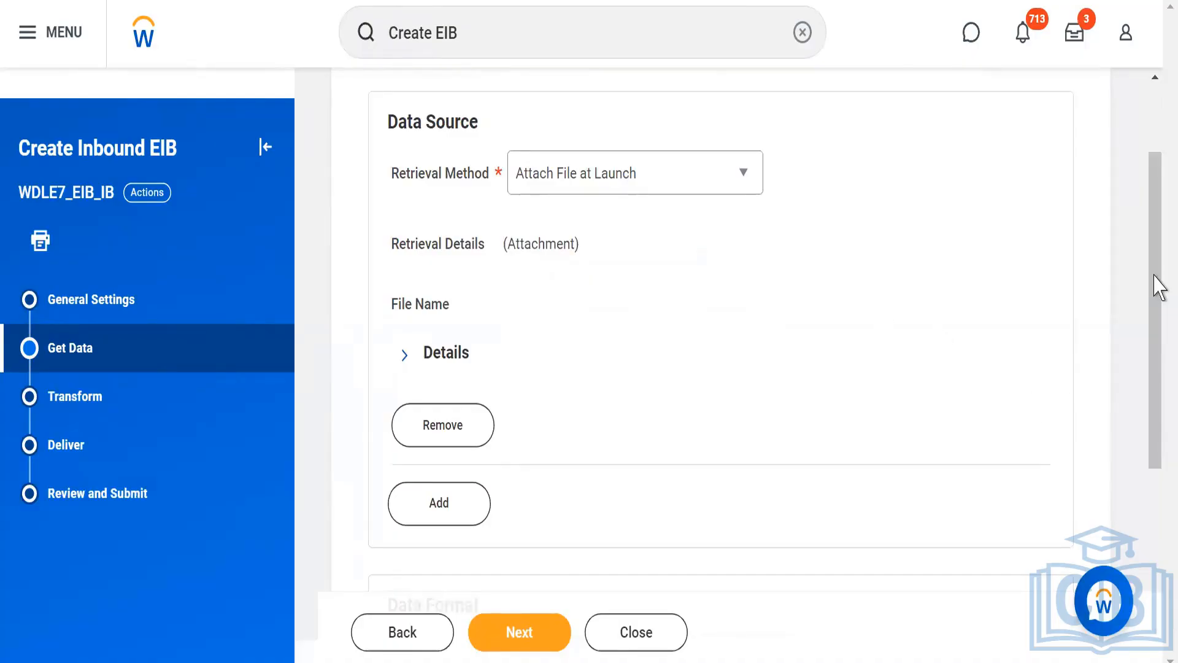
left_click_drag(1160, 329, 1158, 490)
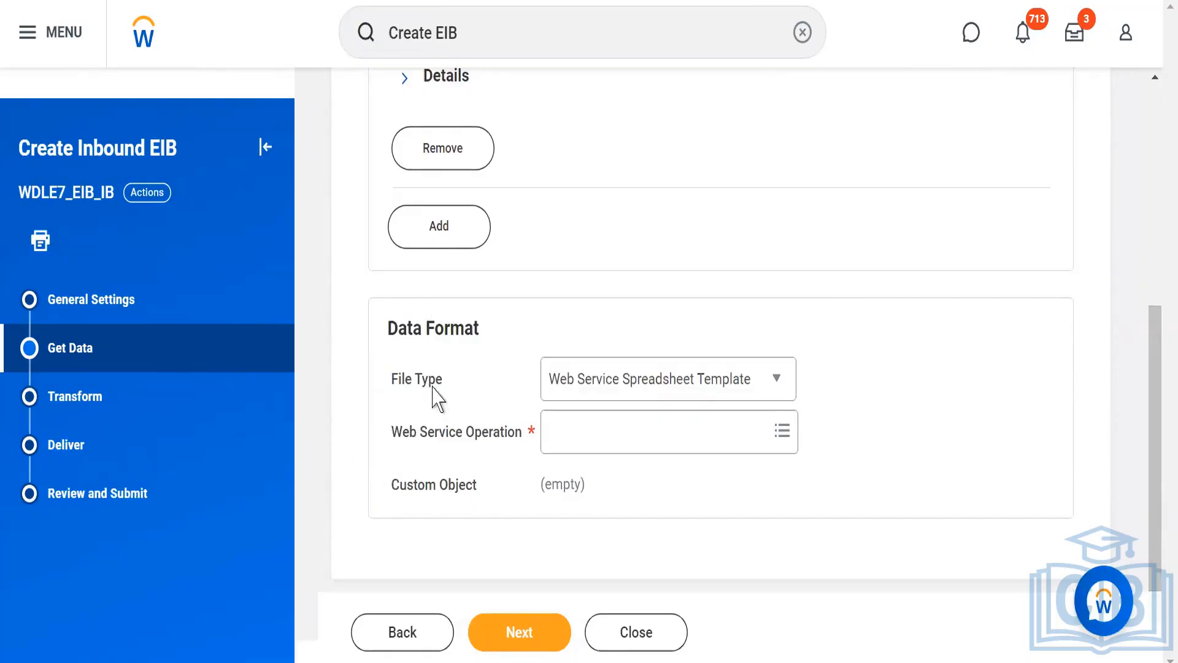
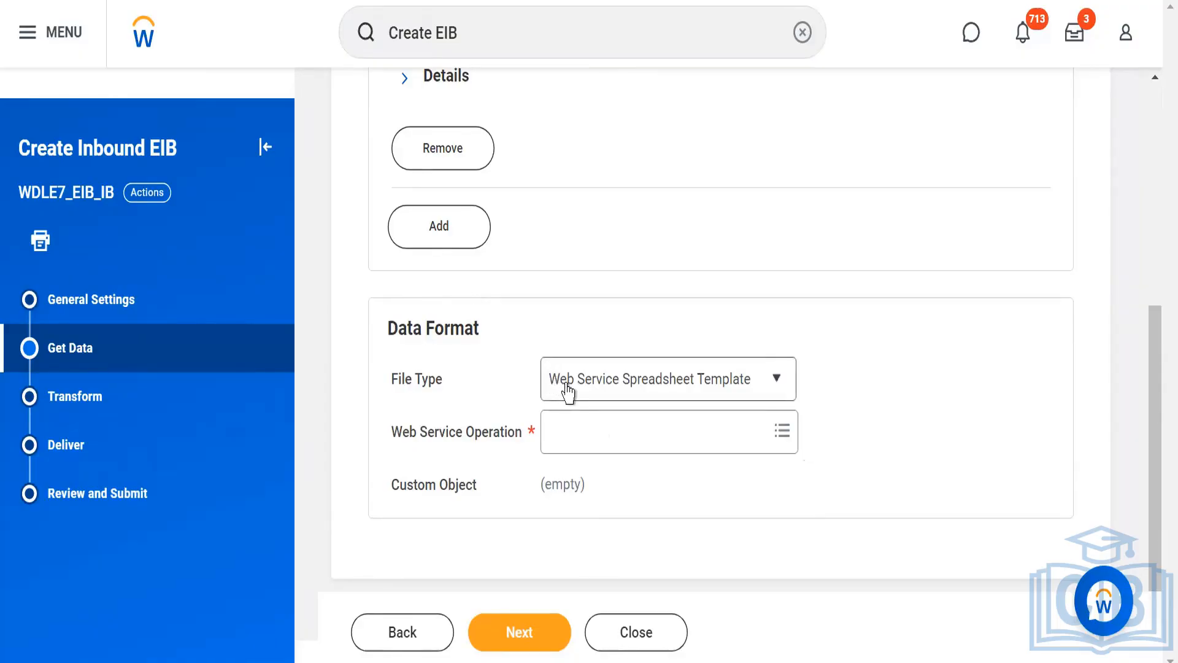
Choose Web Service Spreadsheet Template as the file type and search the web service operations for Location.
left_click(735, 385)
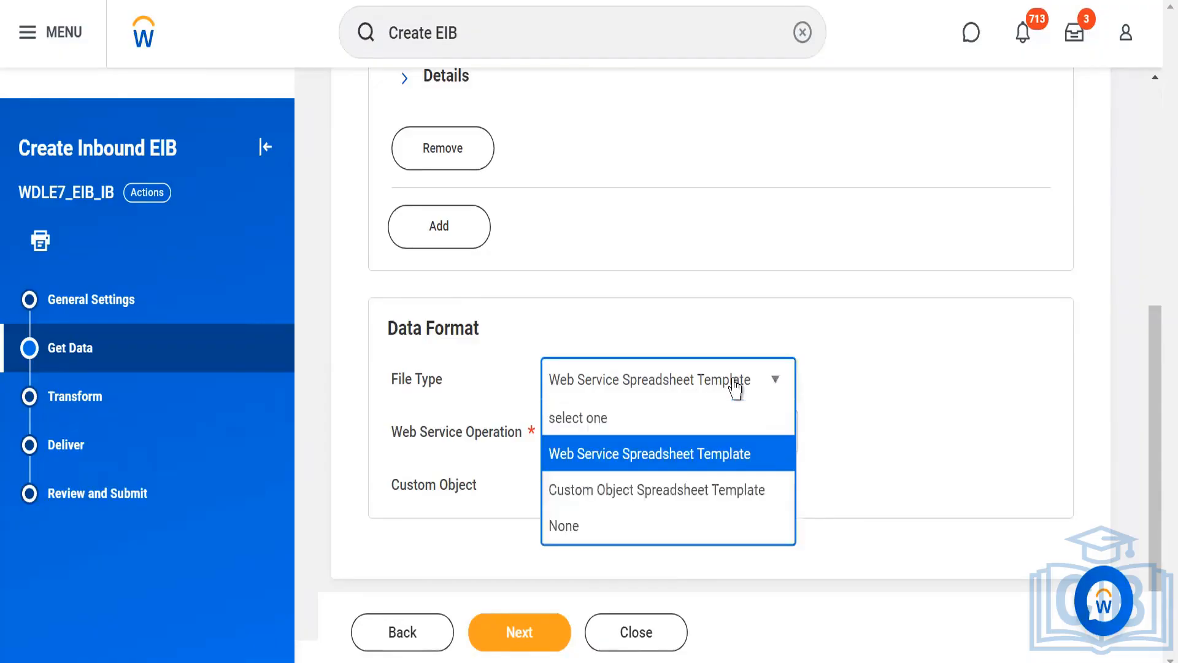
left_click(594, 455)
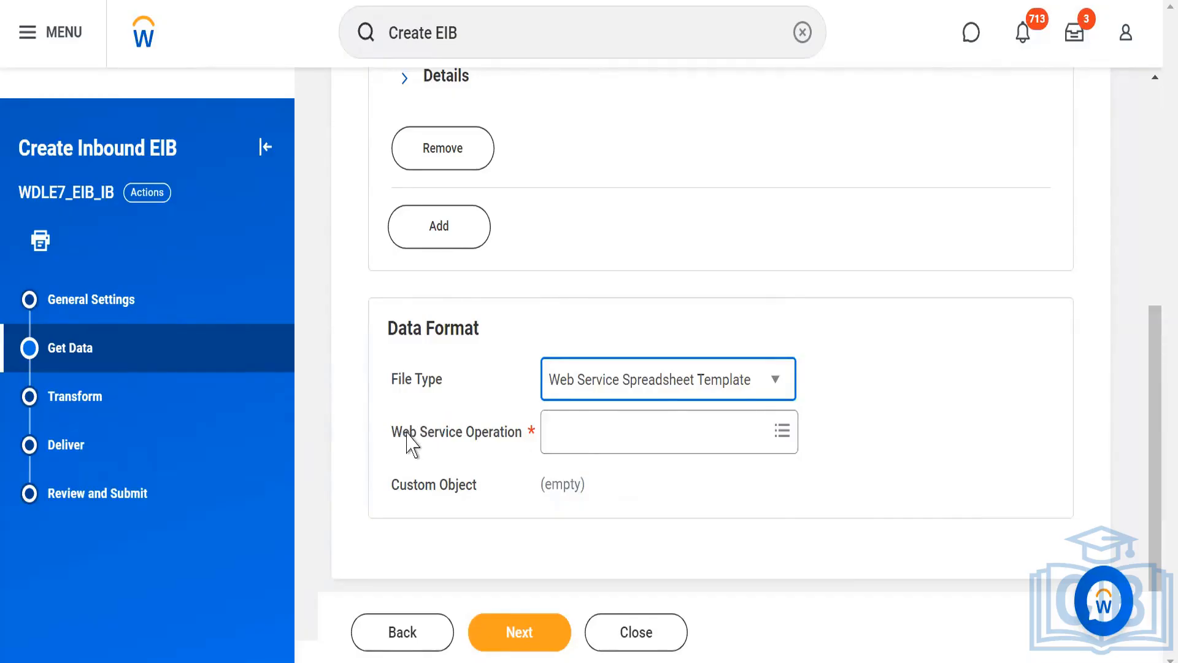
left_click(593, 443)
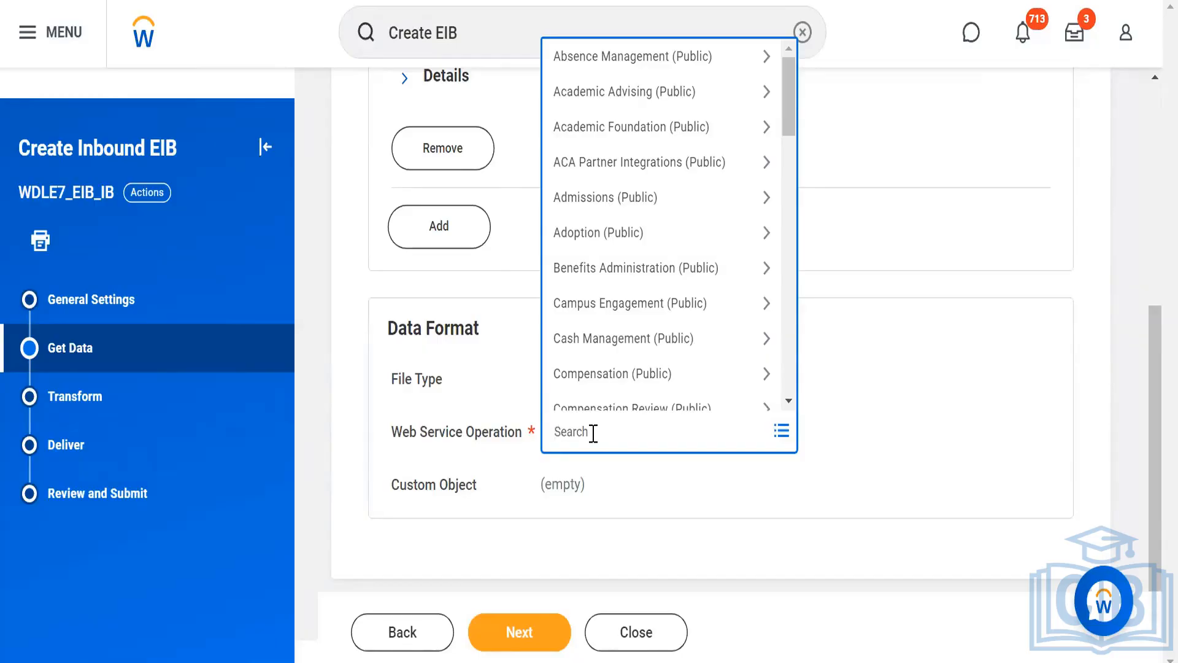
type("Loocation")
key("BackSpace")
key("BackSpace")
key("BackSpace")
key("BackSpace")
key("BackSpace")
key("BackSpace")
key("BackSpace")
type("ocation")
key("Return")
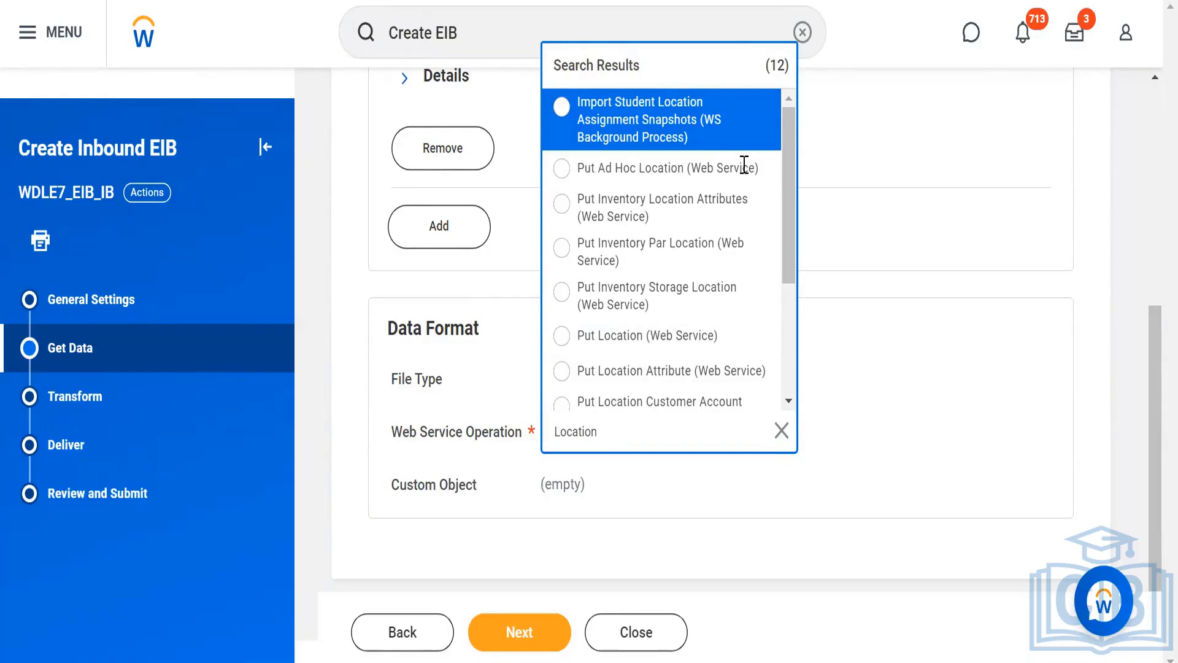
Look through the Location operations, search the web service operations for "super", and clear that search.
left_click(788, 302)
left_click(642, 425)
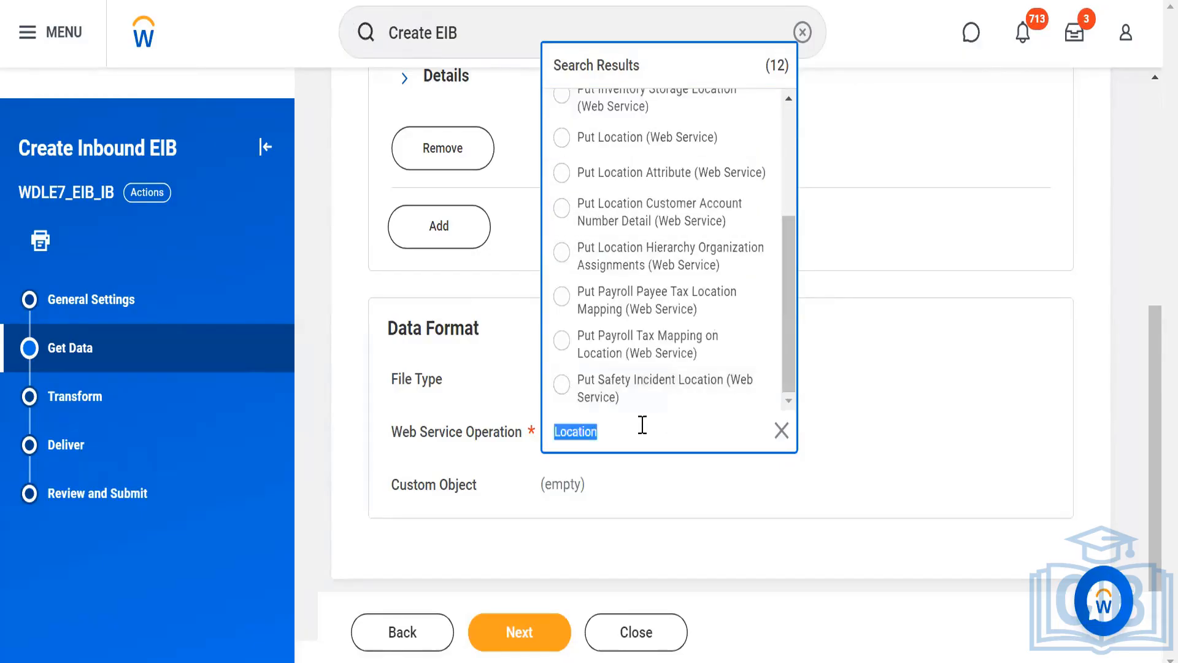
type("sup")
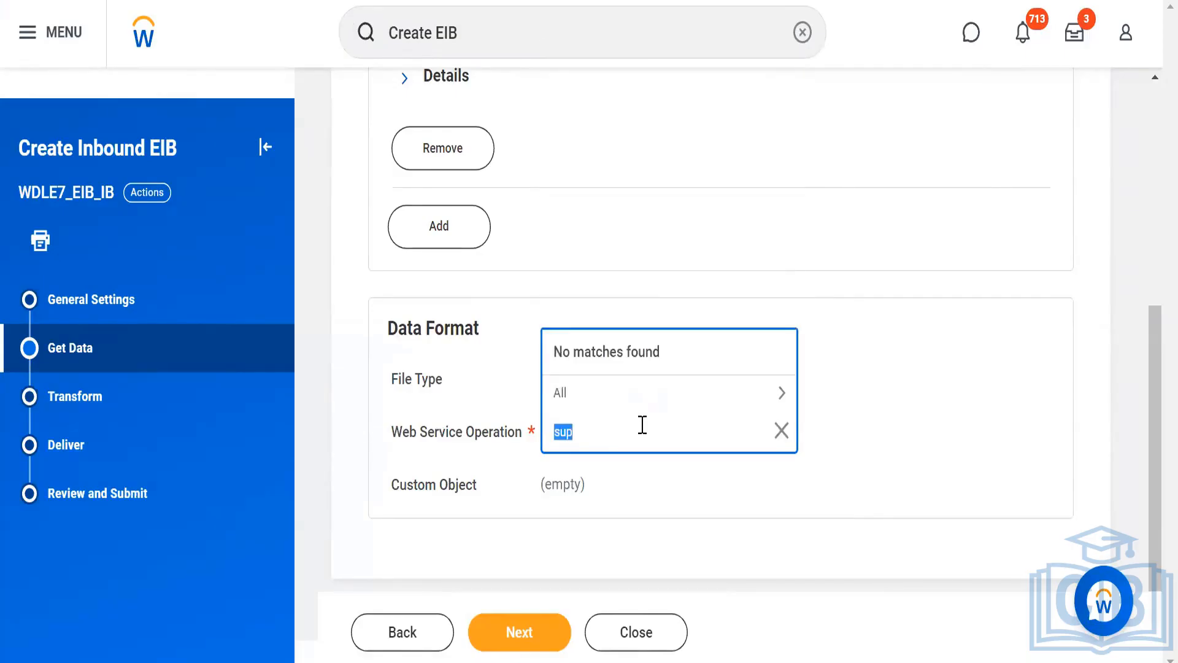
left_click(642, 425)
type("er")
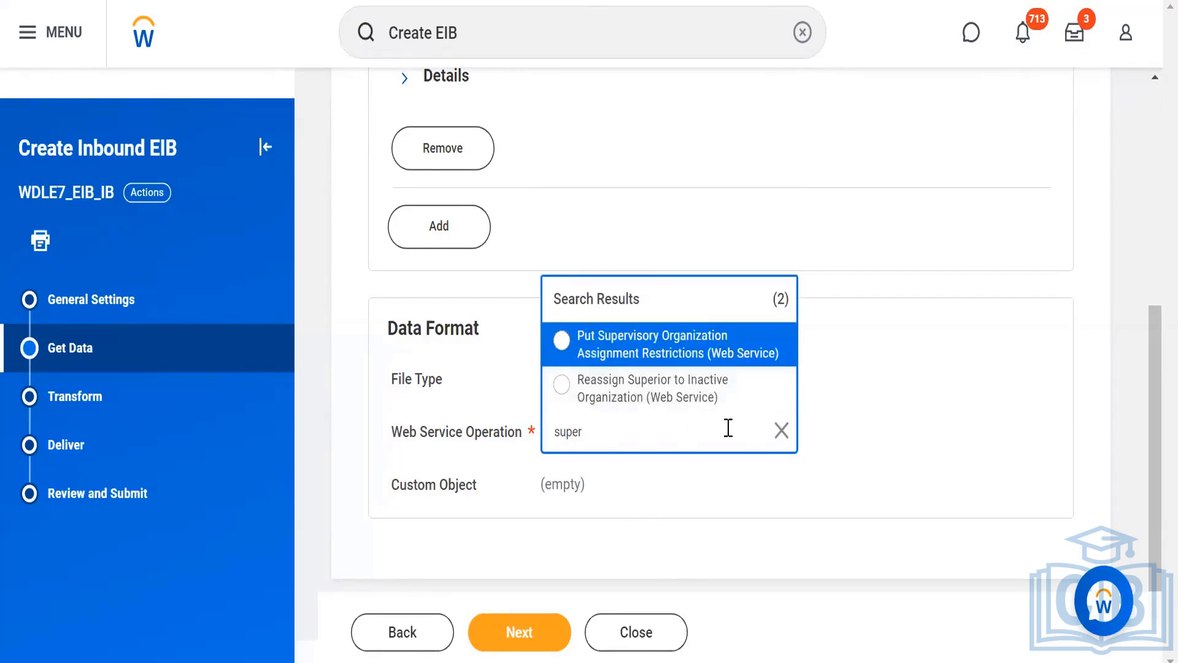
left_click(782, 430)
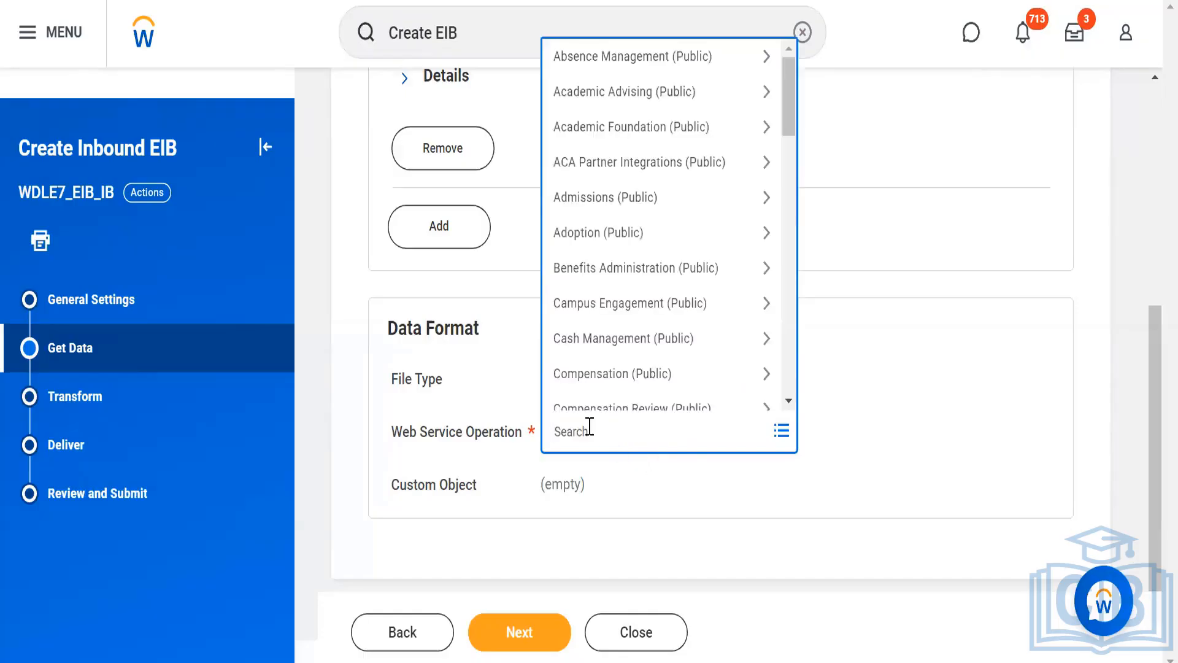
Set the Web Service Operation to Put Location (Web Service) and proceed to the Transform stage.
type("location")
key("Return")
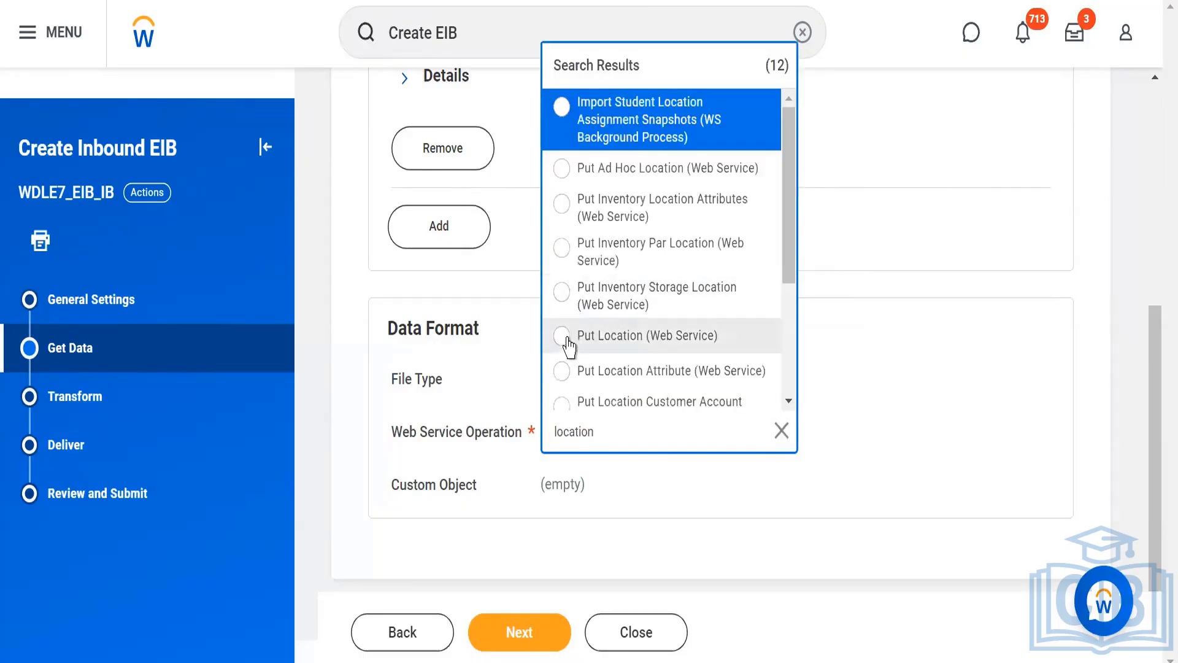
left_click(563, 337)
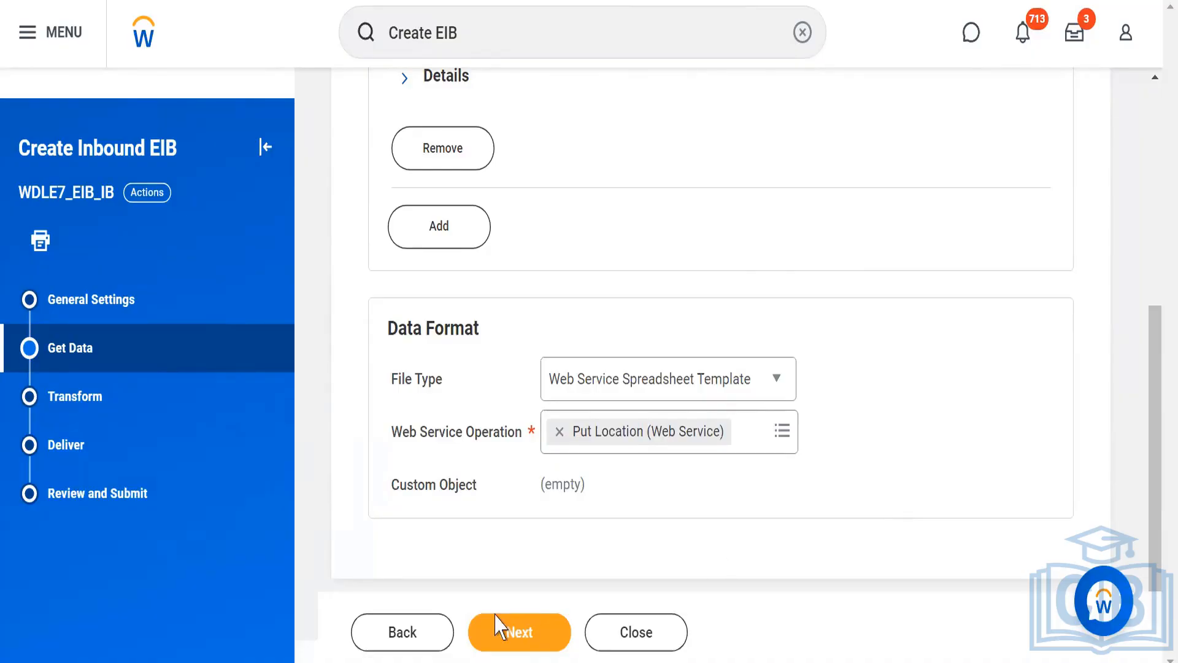
left_click(495, 640)
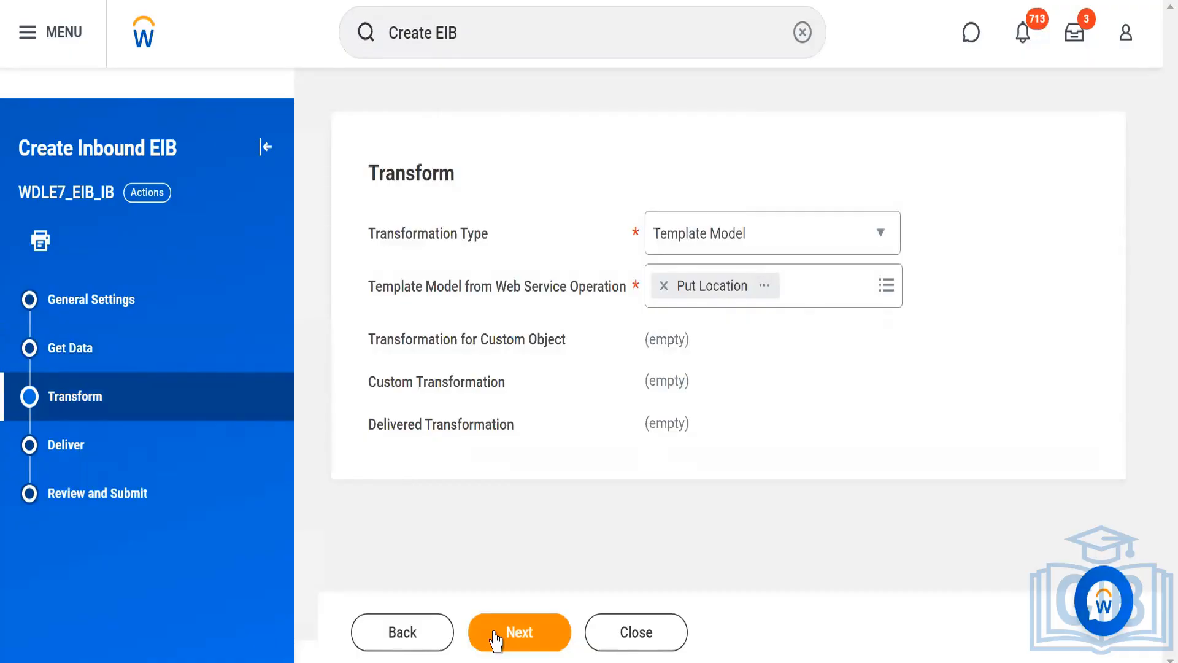
Keep Template Model as the Transformation Type and proceed to the Deliver stage.
left_click(692, 251)
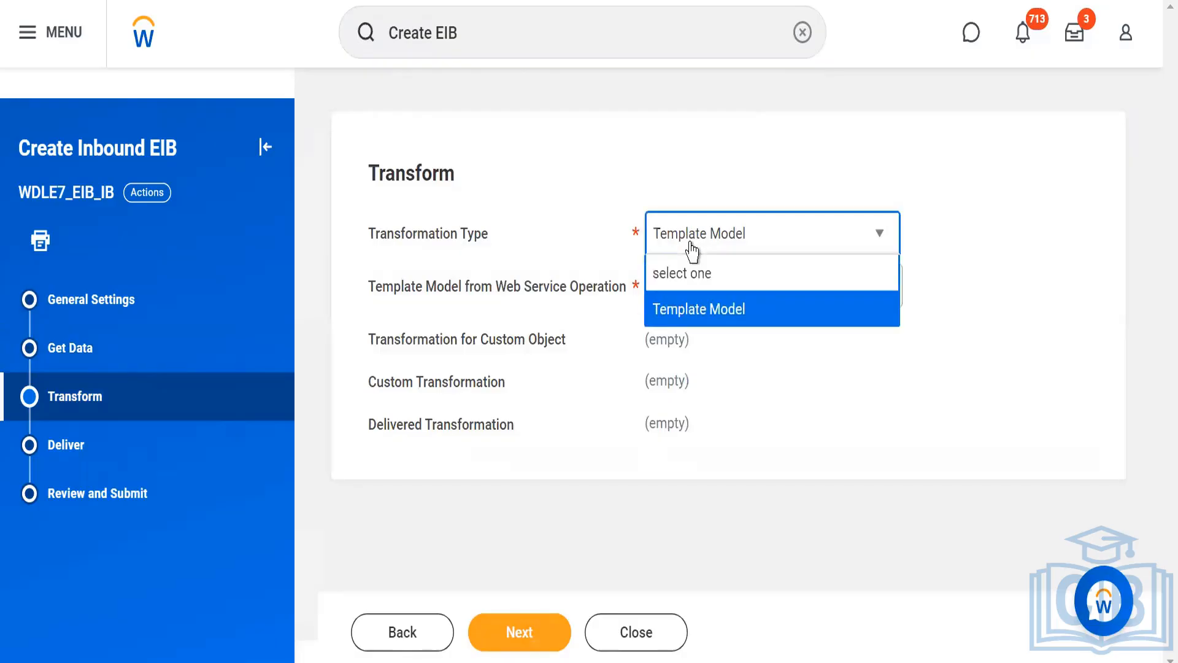
left_click(681, 311)
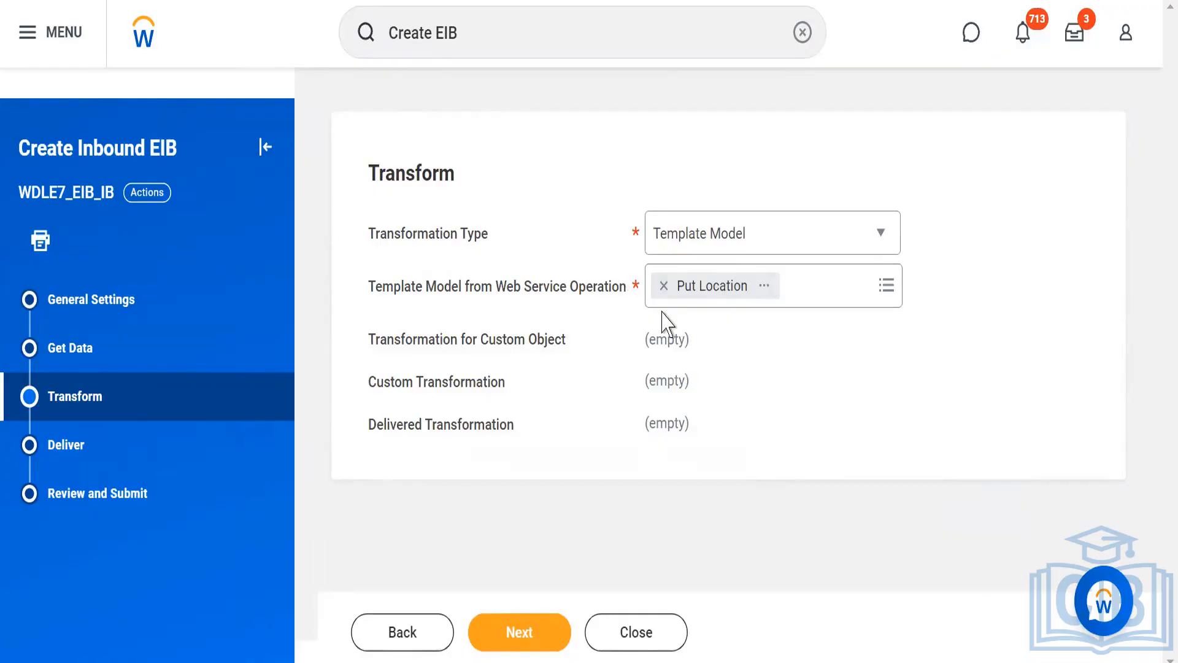
left_click(510, 635)
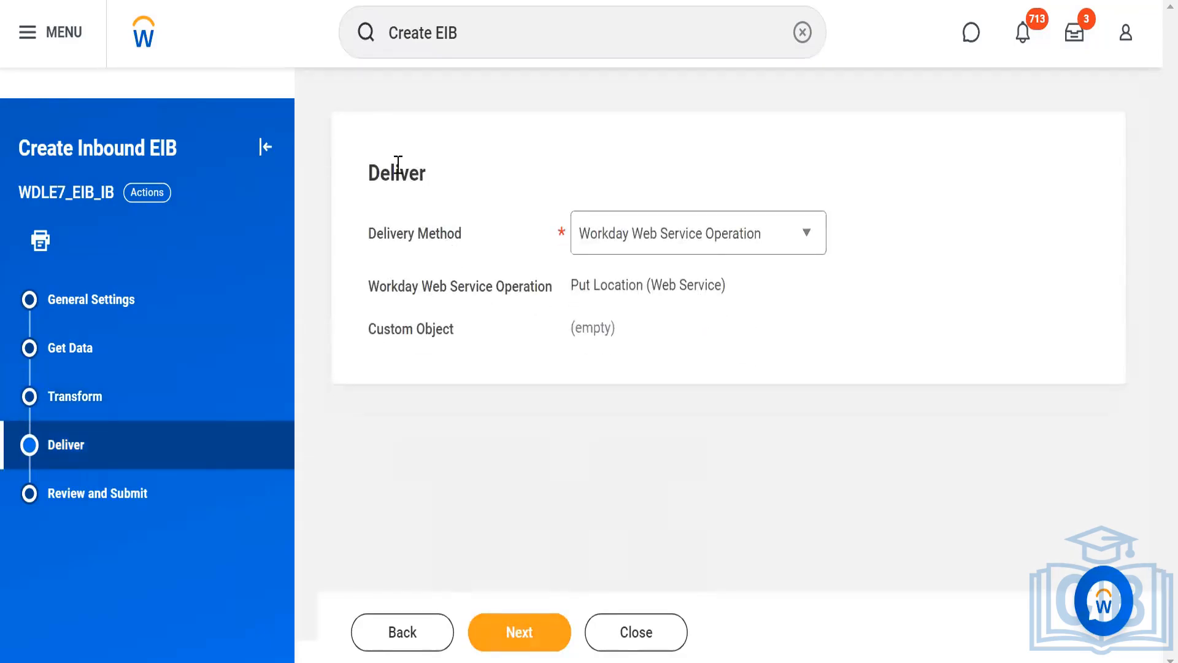
Keep Workday Web Service Operation as the Delivery Method and proceed to Review and Submit.
double_click(397, 164)
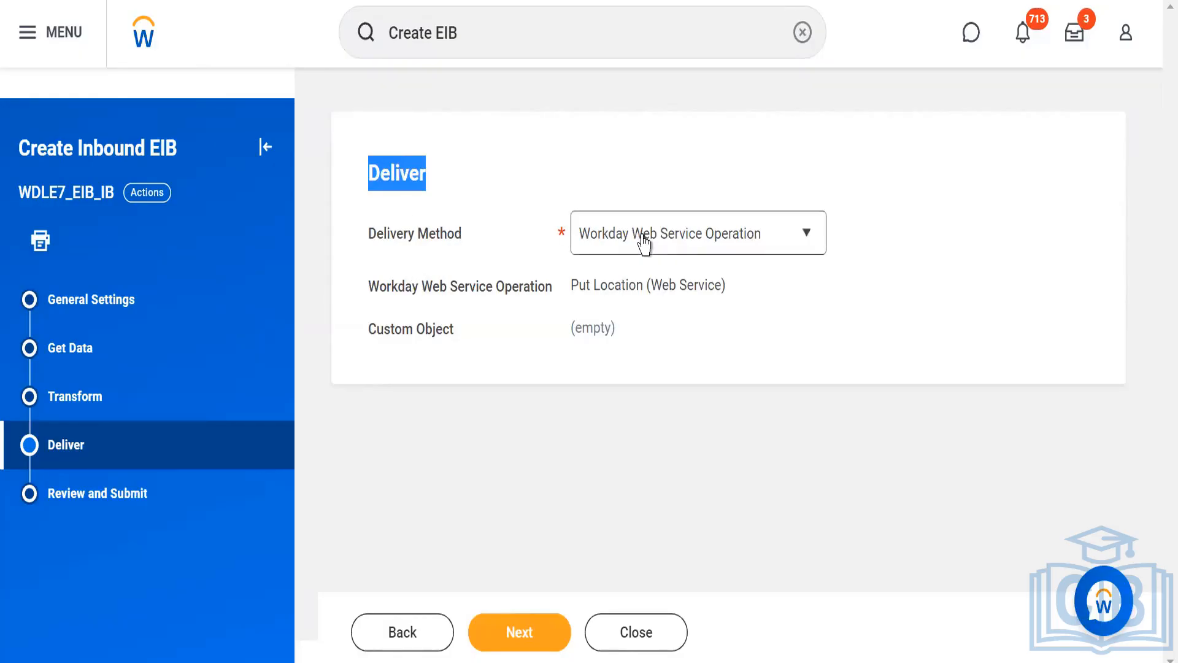
left_click(748, 248)
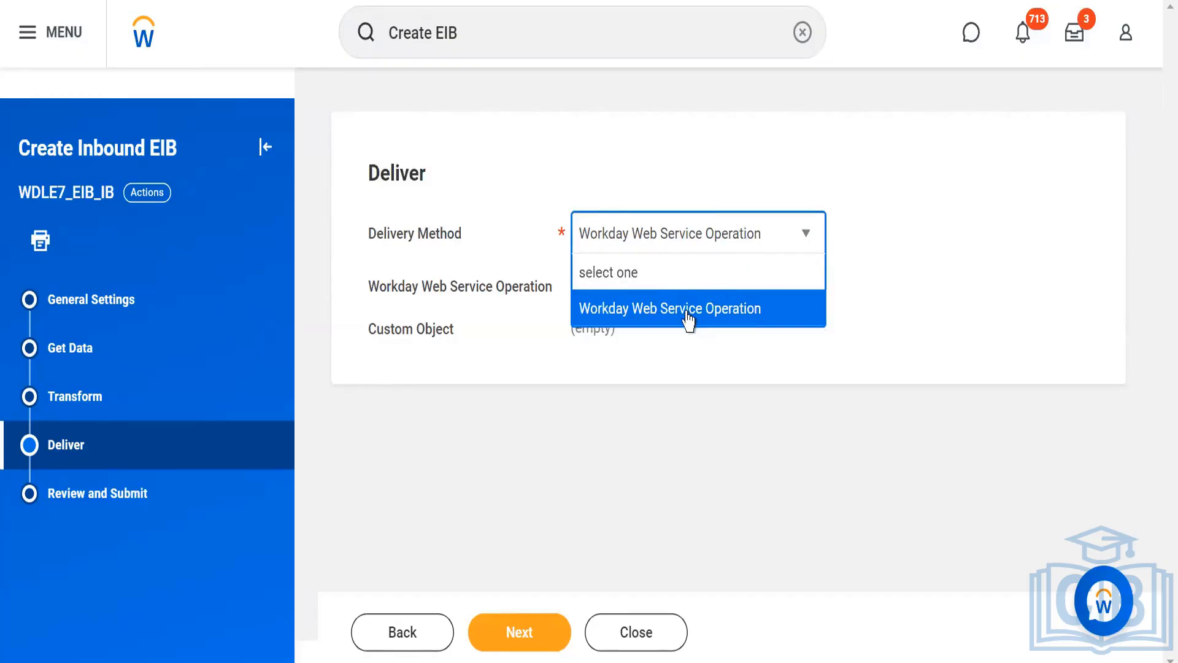
left_click(688, 309)
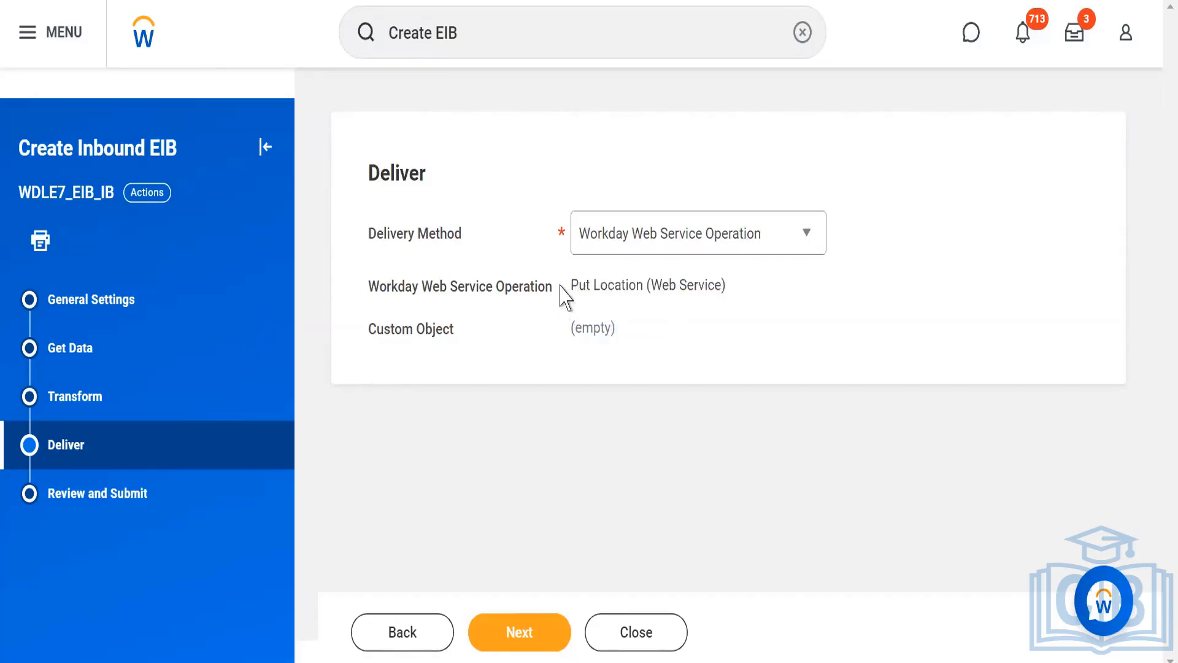
left_click_drag(565, 285, 761, 299)
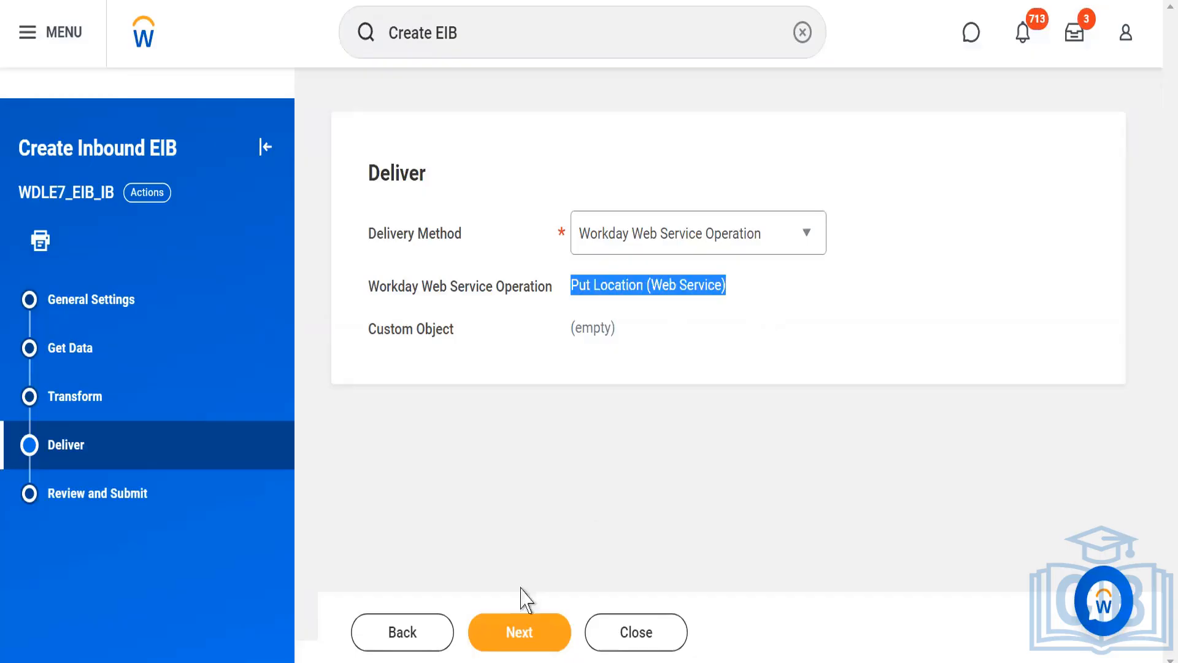
left_click(477, 636)
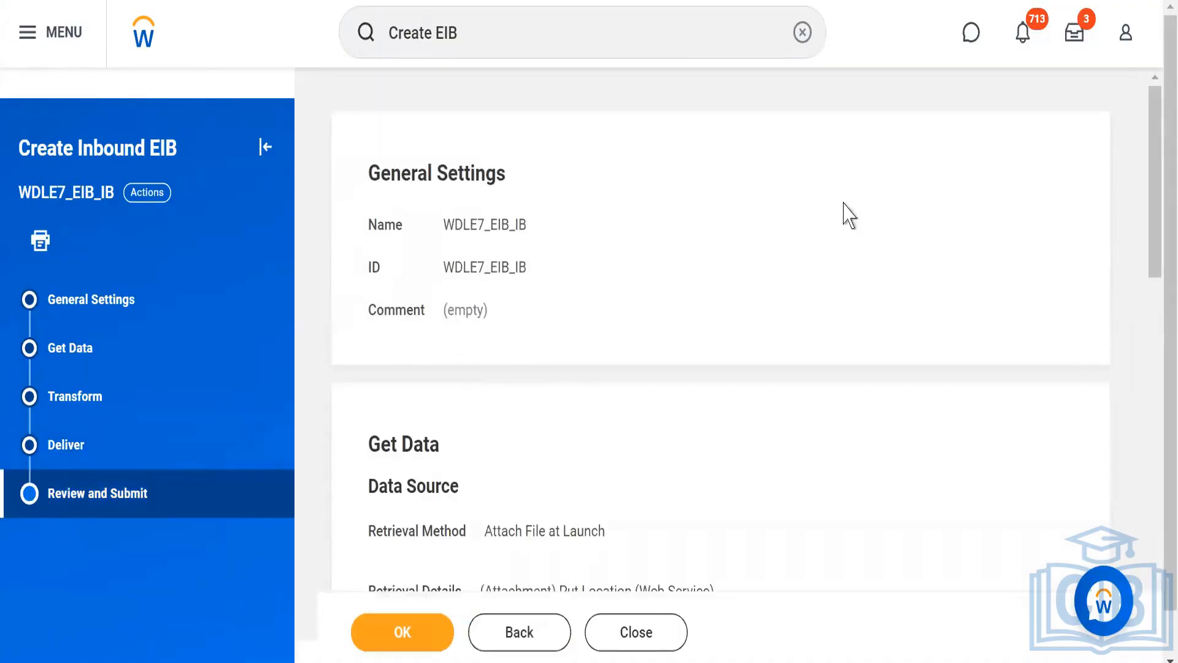
Review the EIB summary, checking the retrieval method, file type, web service operation, transformation and delivery settings.
left_click_drag(1157, 197, 1159, 579)
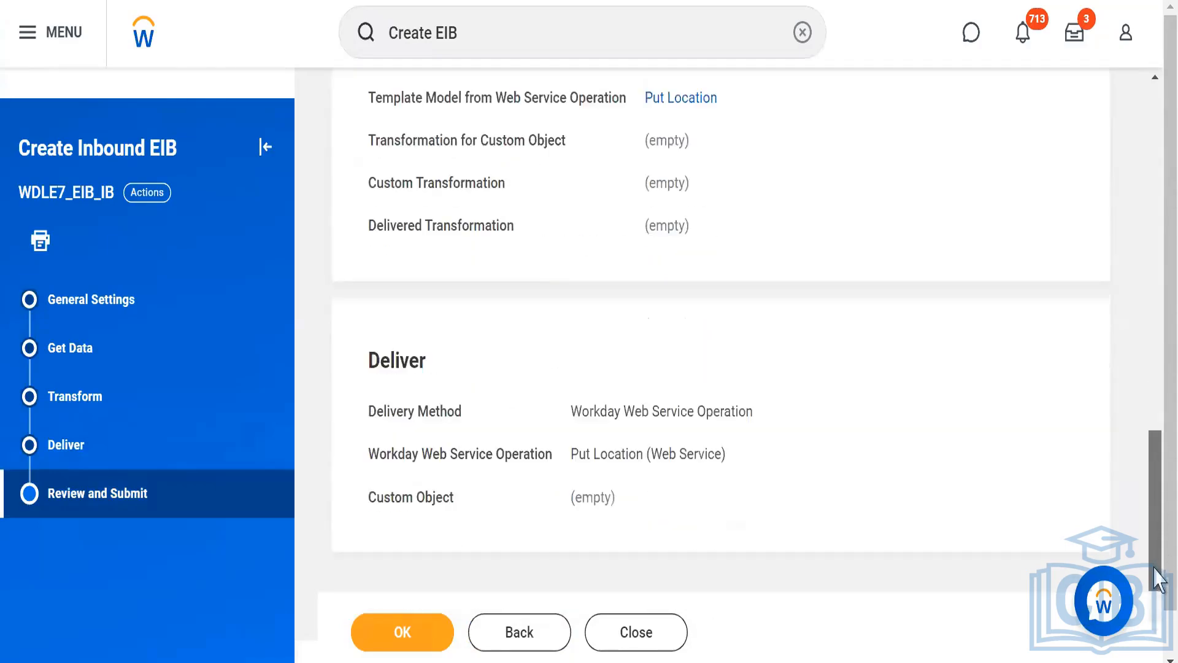
left_click(376, 638)
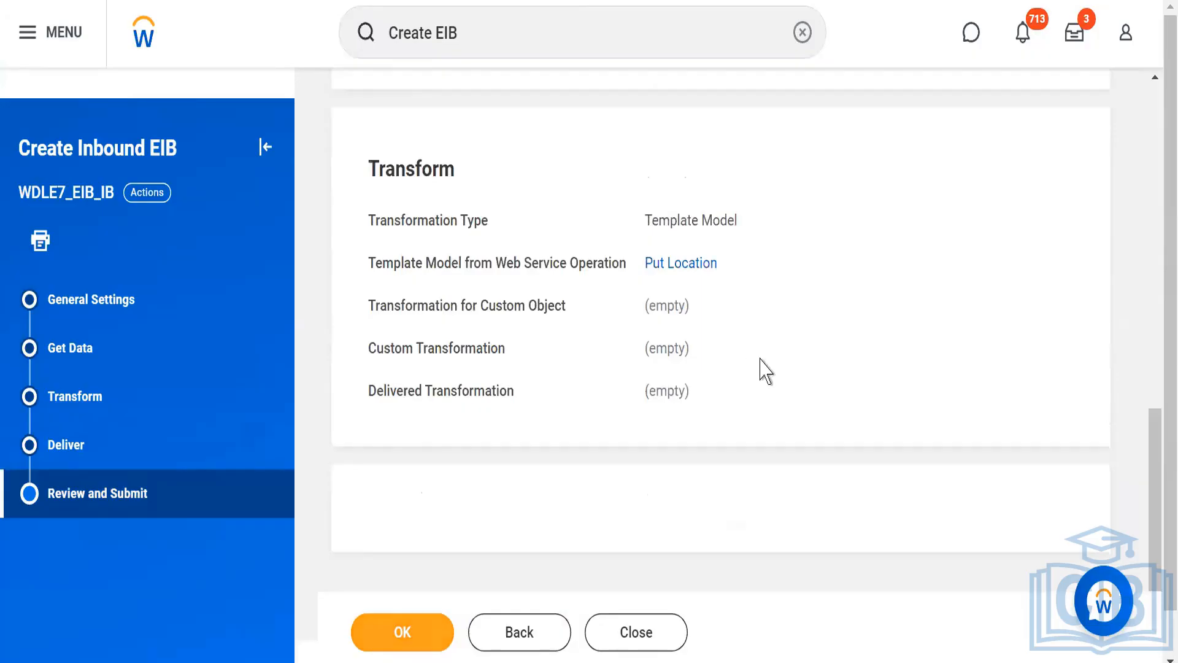
left_click_drag(1156, 470, 1154, 113)
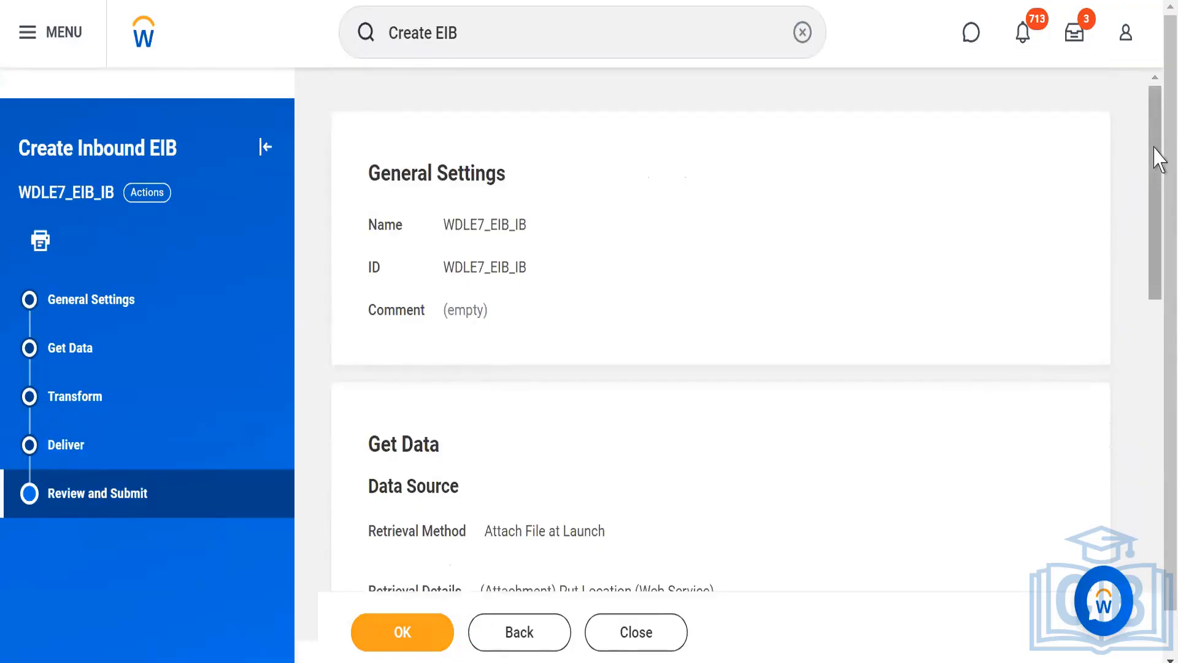
left_click_drag(1159, 159, 1157, 314)
double_click(494, 185)
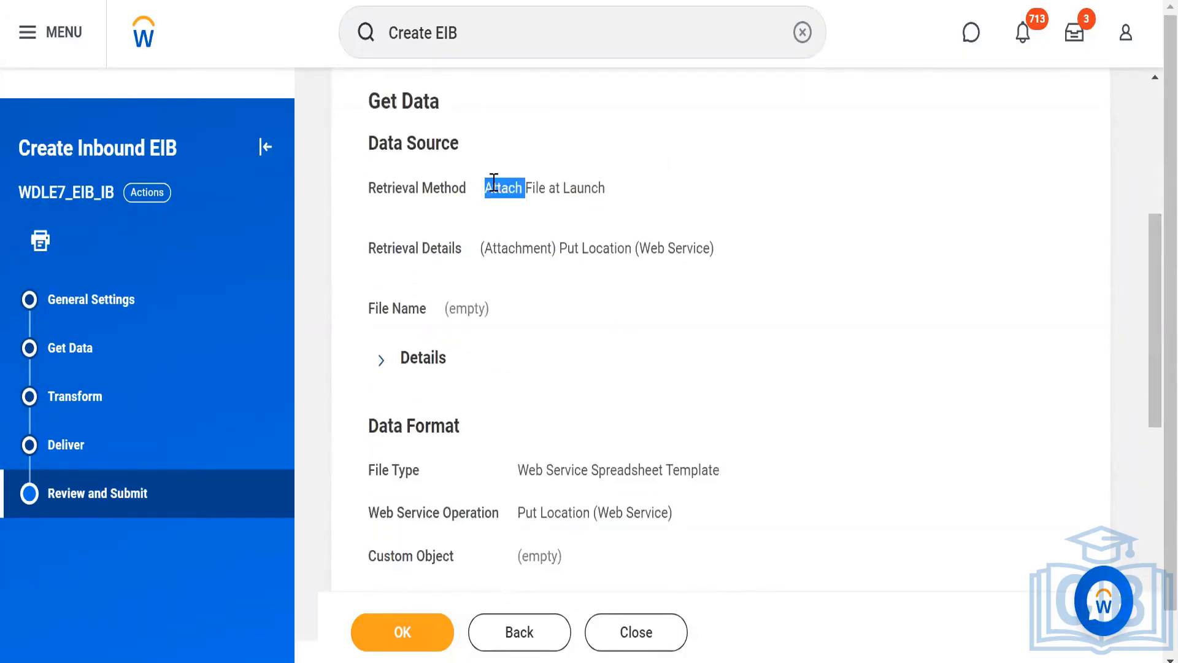
triple_click(494, 184)
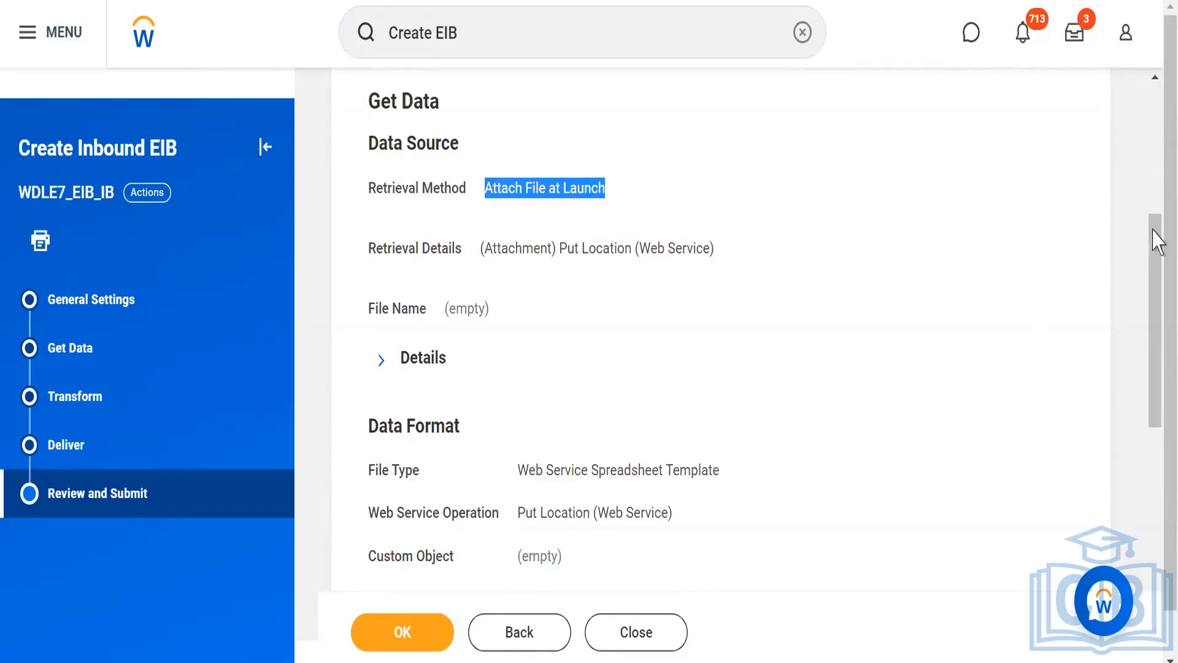
left_click_drag(1156, 240, 1154, 301)
triple_click(595, 300)
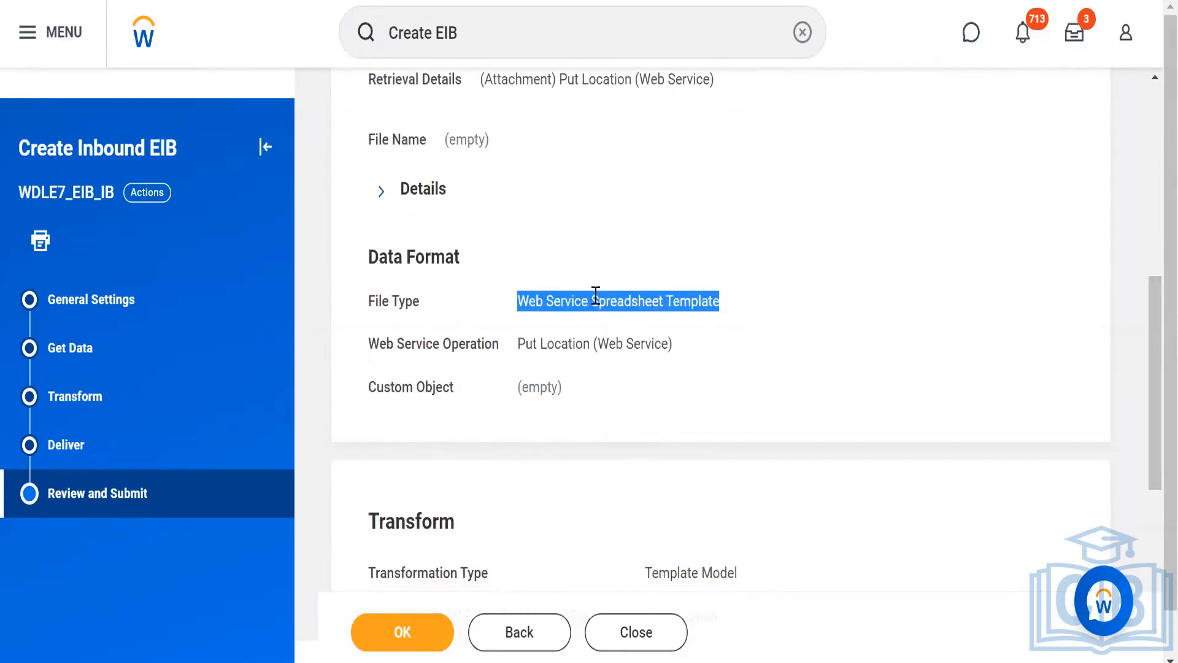
triple_click(534, 344)
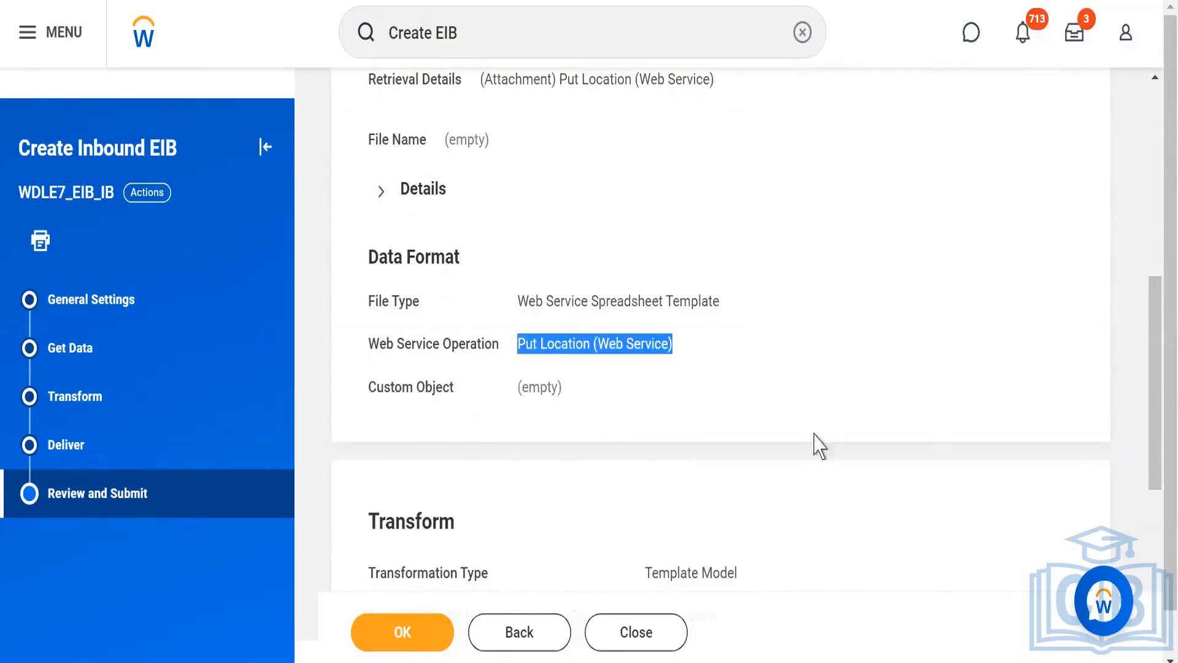
left_click_drag(1158, 321, 1158, 420)
triple_click(656, 300)
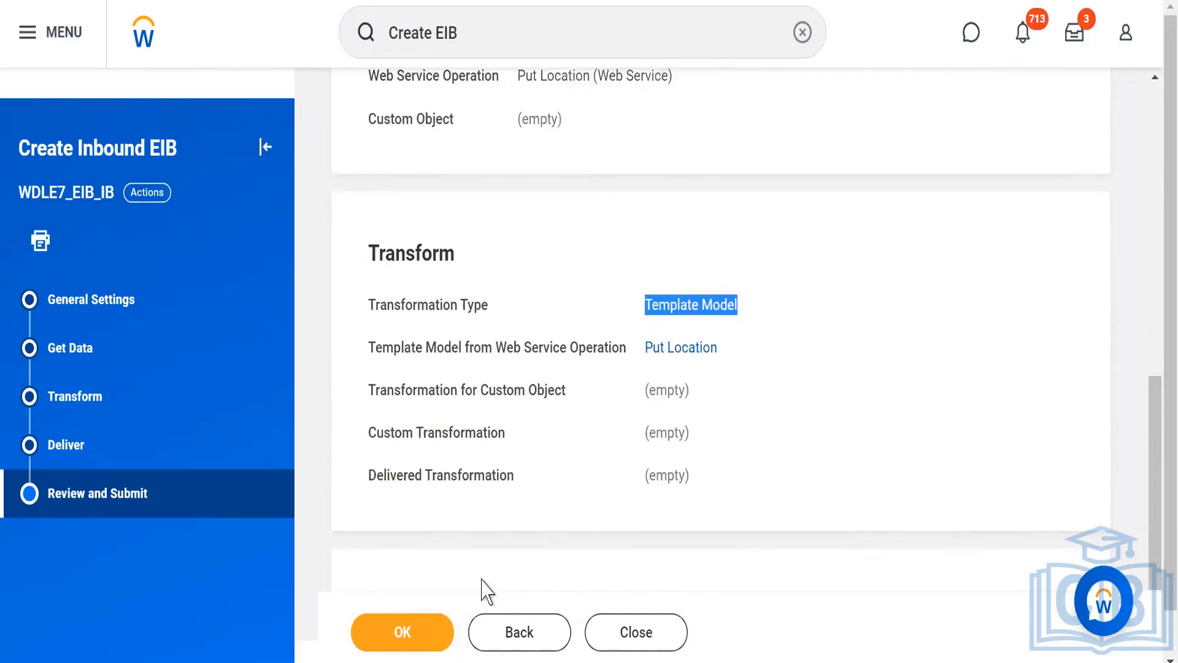
Submit the reviewed inbound EIB and close the Create Inbound EIB task.
left_click(403, 631)
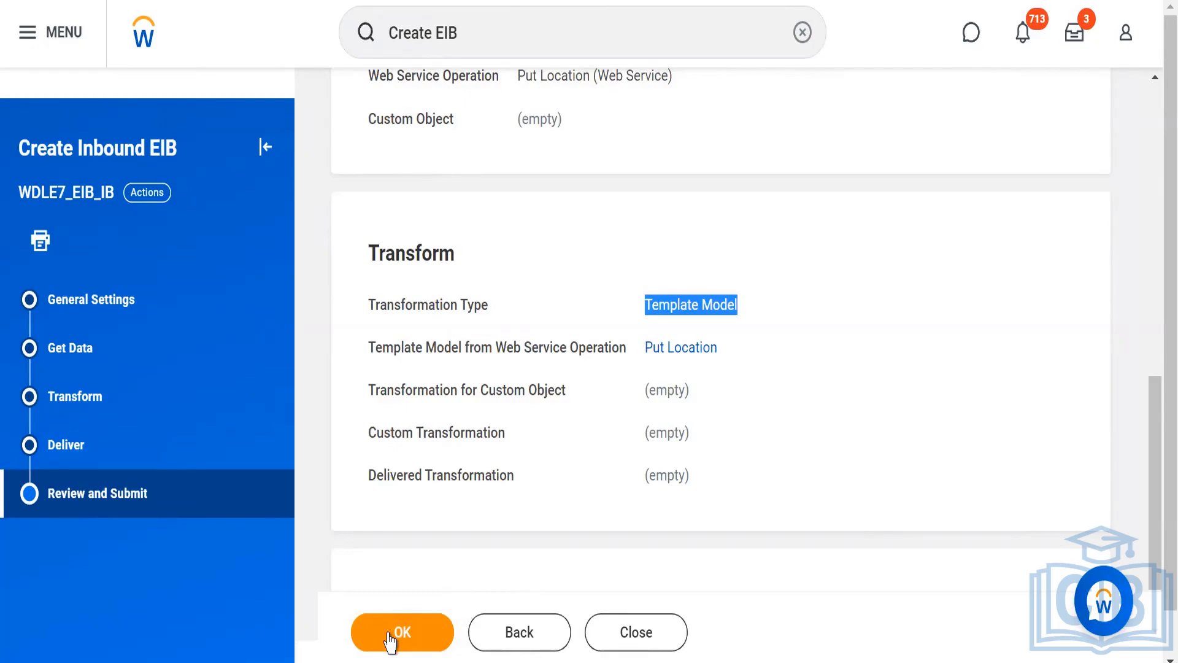
left_click(390, 642)
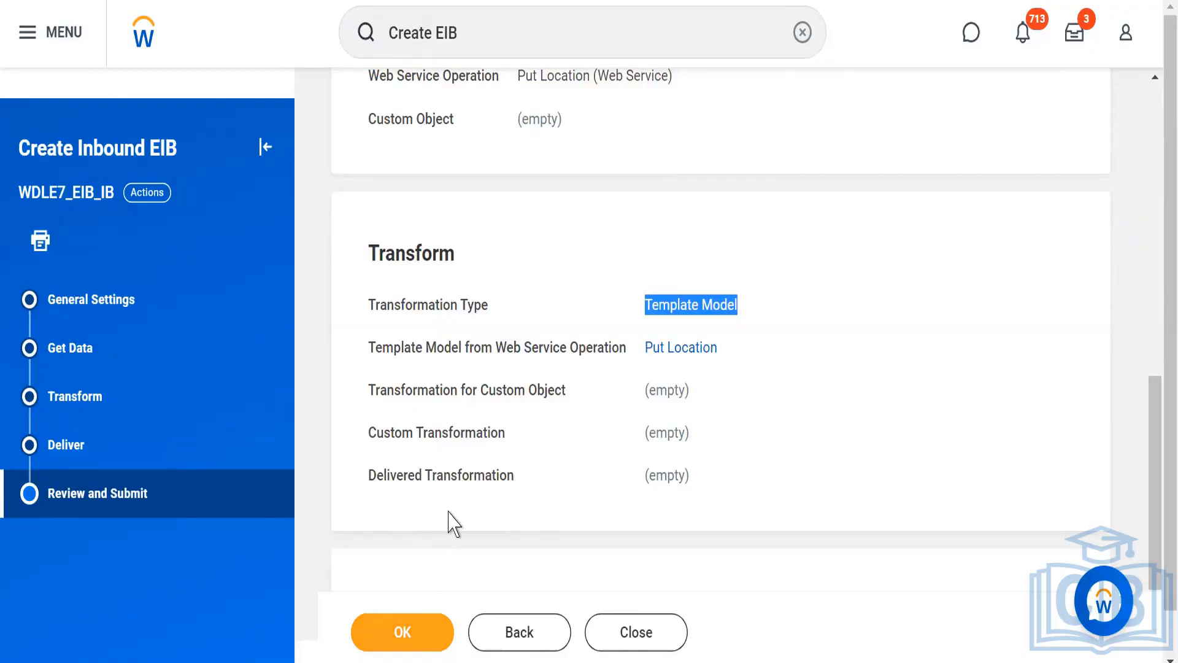
left_click(627, 643)
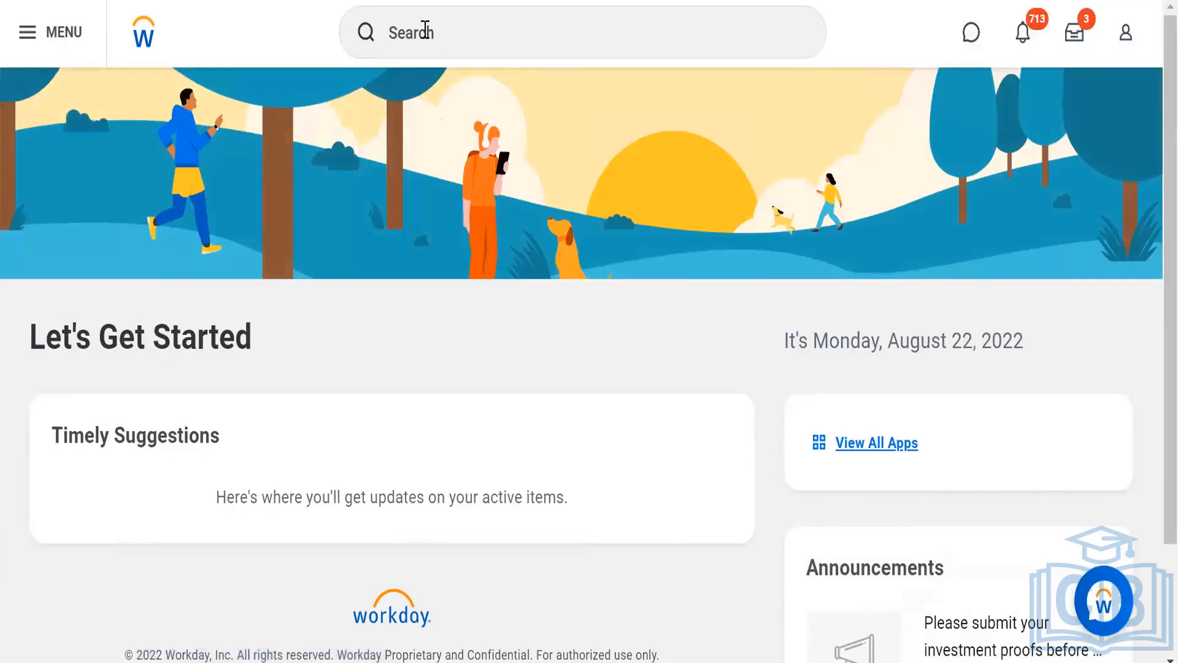
Search Workday for WDLE7_EIB_IB and extend the search to more categories to find the integration system.
left_click(424, 30)
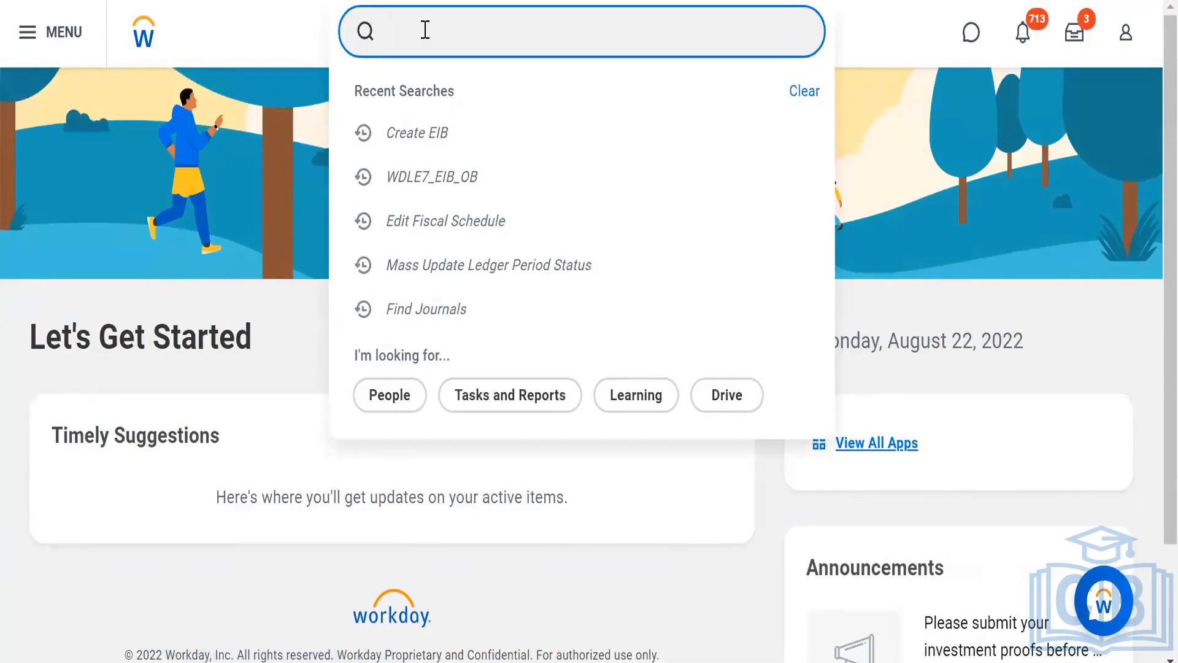
type("WDLE7_EIB")
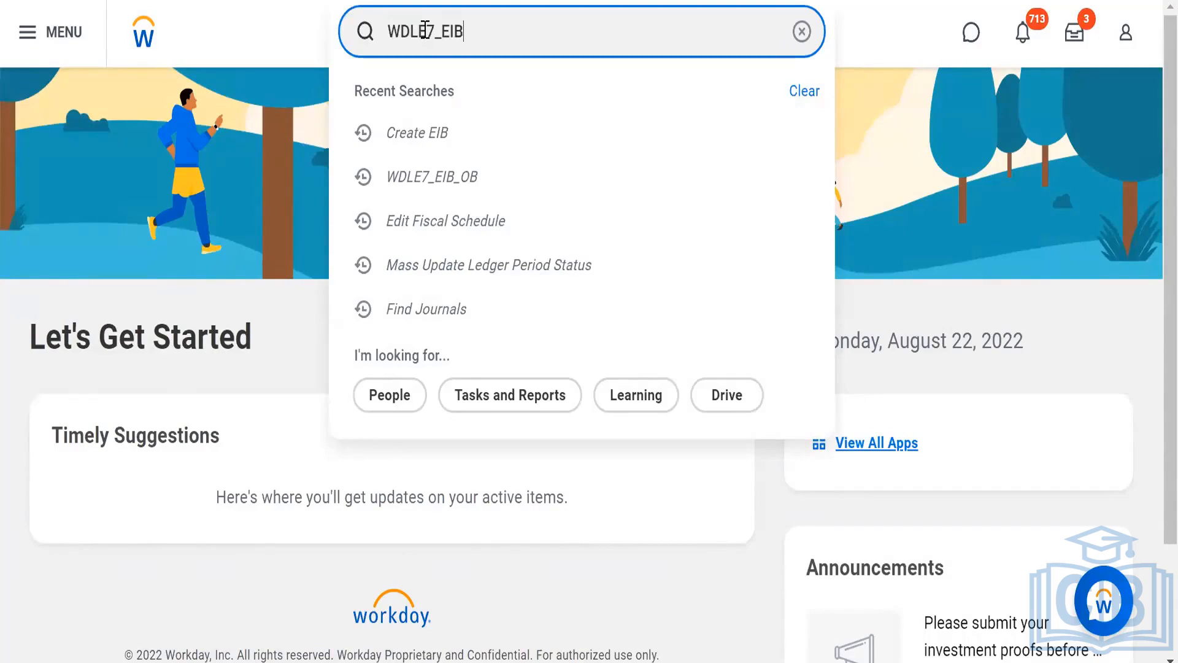
type("_IB")
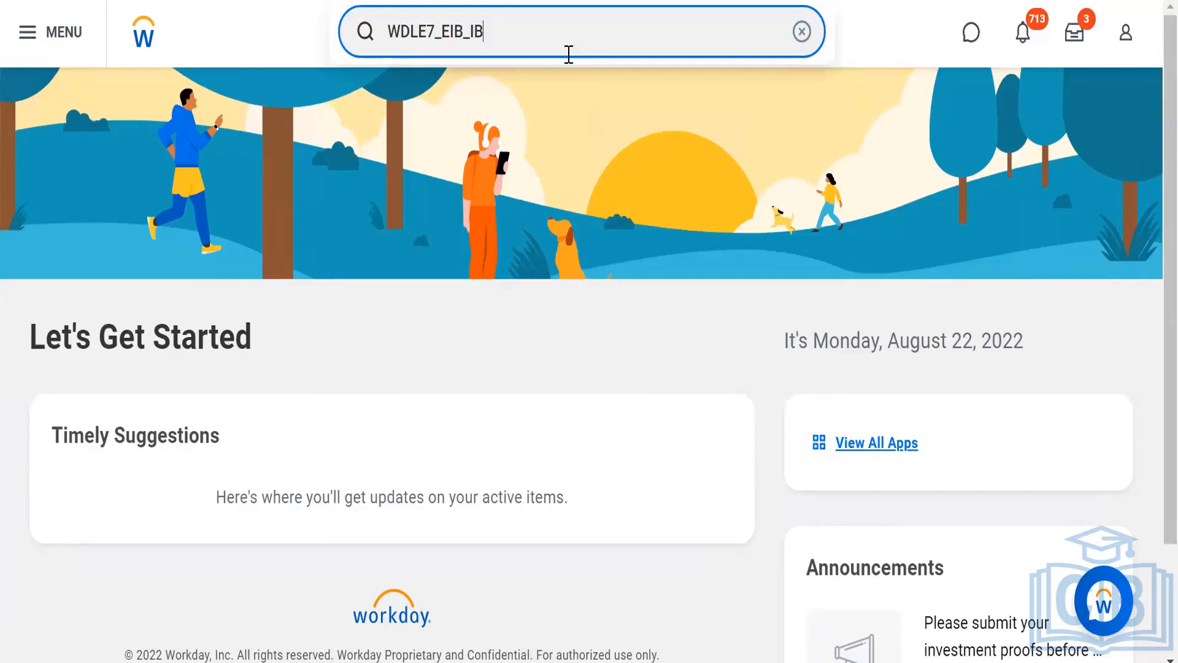
key("Return")
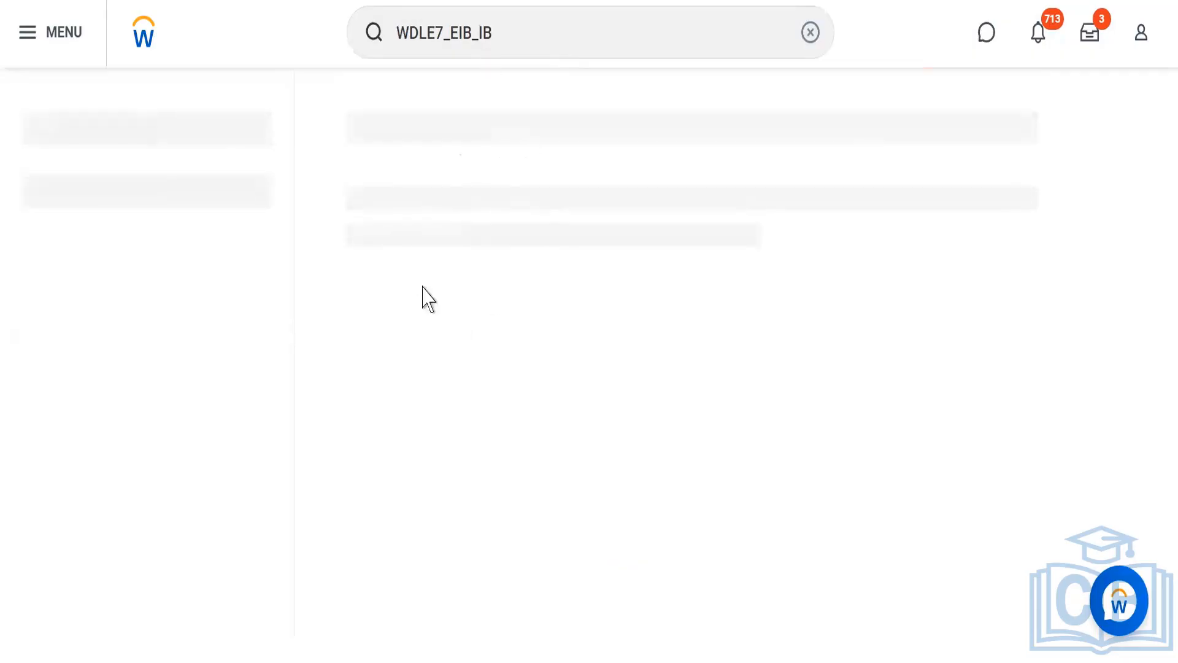
left_click(531, 513)
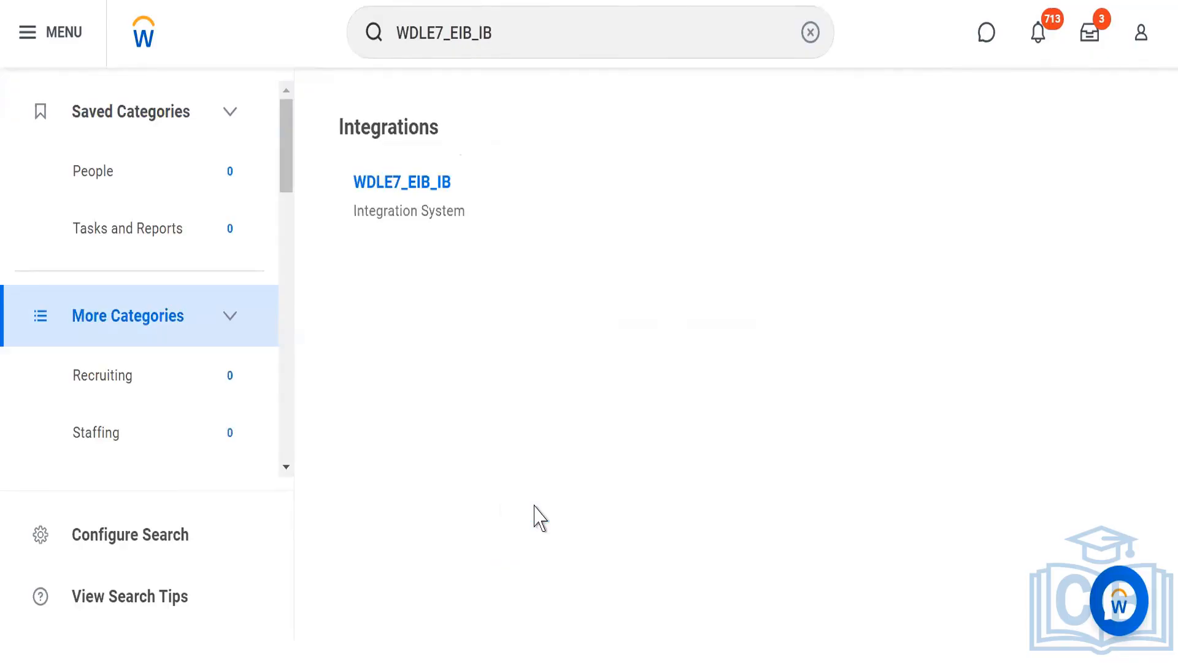
Open the WDLE7_EIB_IB integration system and start Generate Spreadsheet Template for its template model.
left_click(390, 184)
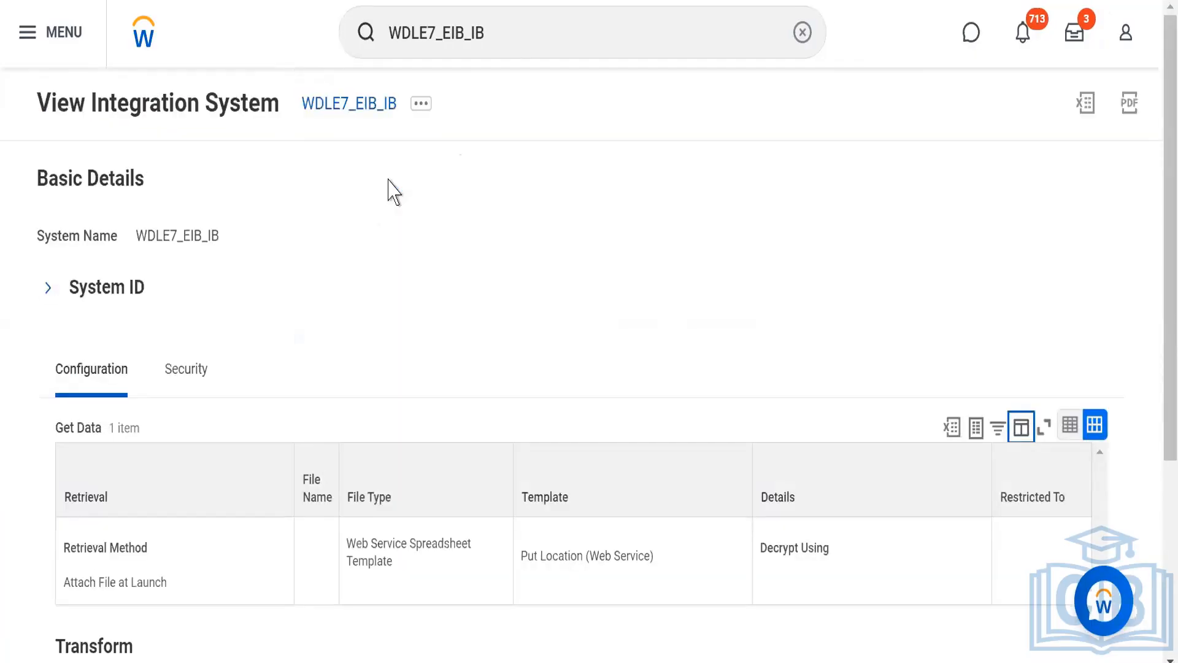
left_click(419, 105)
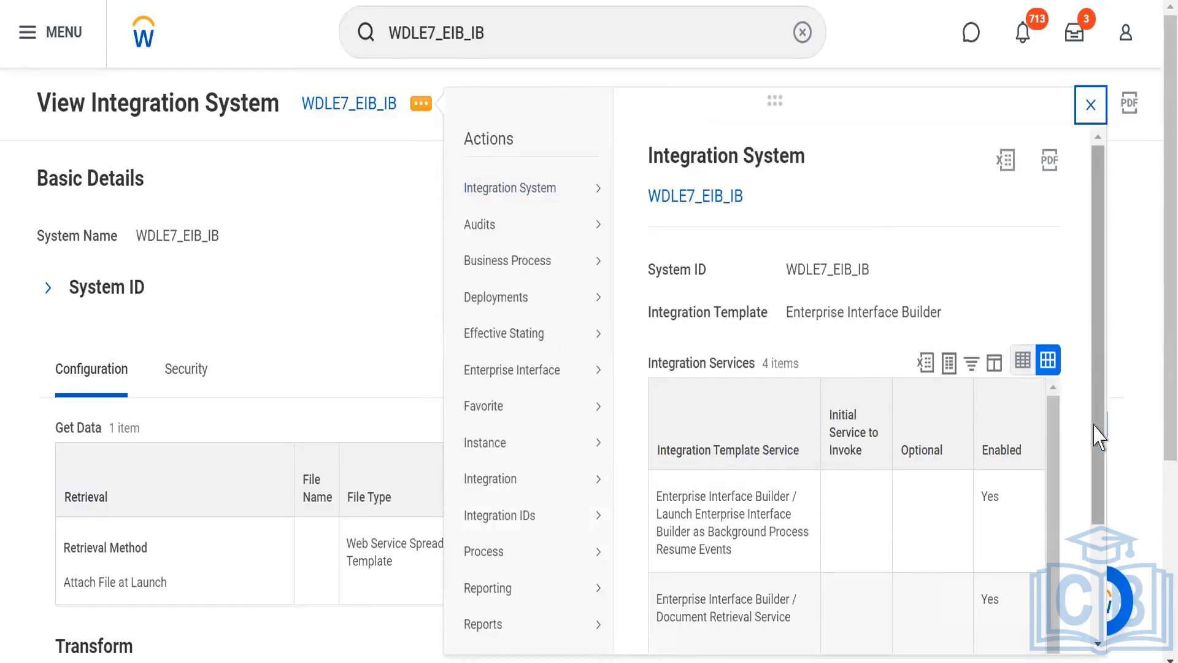
left_click_drag(1098, 437, 1078, 544)
mouse_move(503, 546)
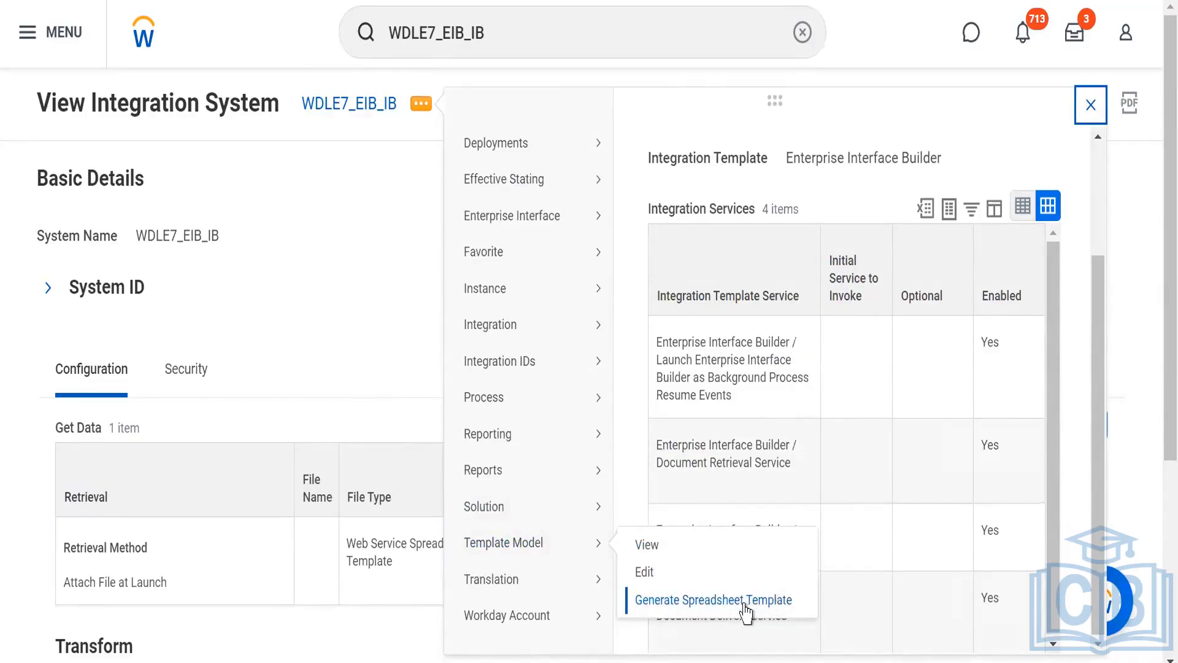
left_click(646, 604)
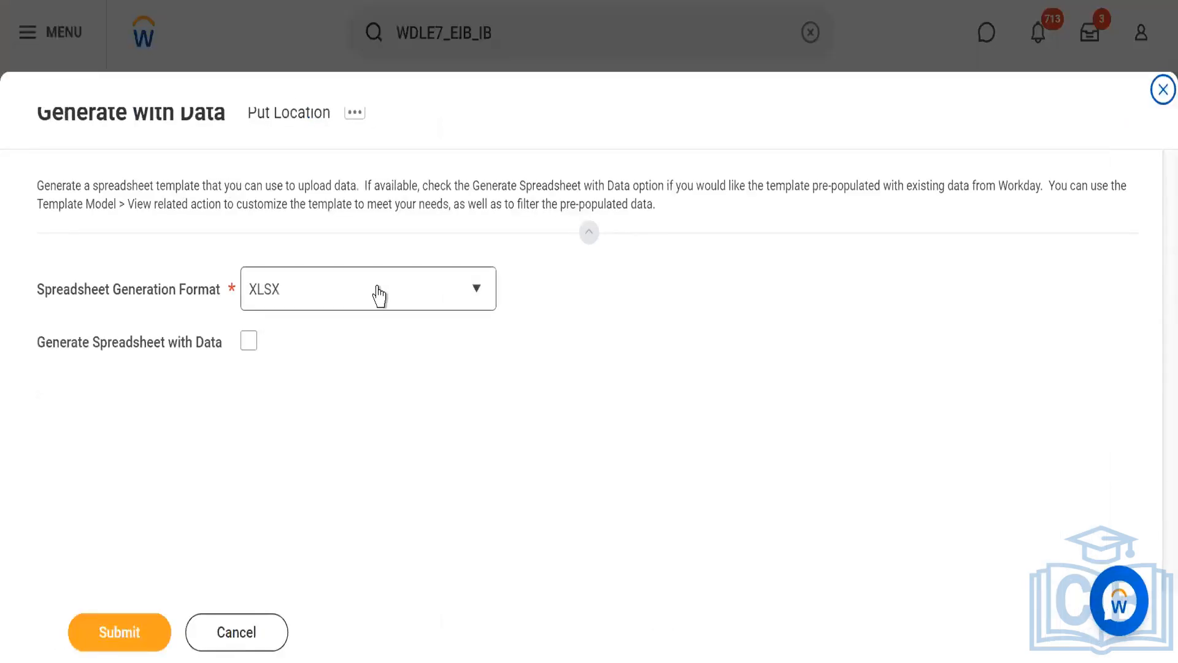
Keep XLSX as the Spreadsheet Generation Format, leave Generate Spreadsheet with Data off, and submit the template request.
left_click(378, 295)
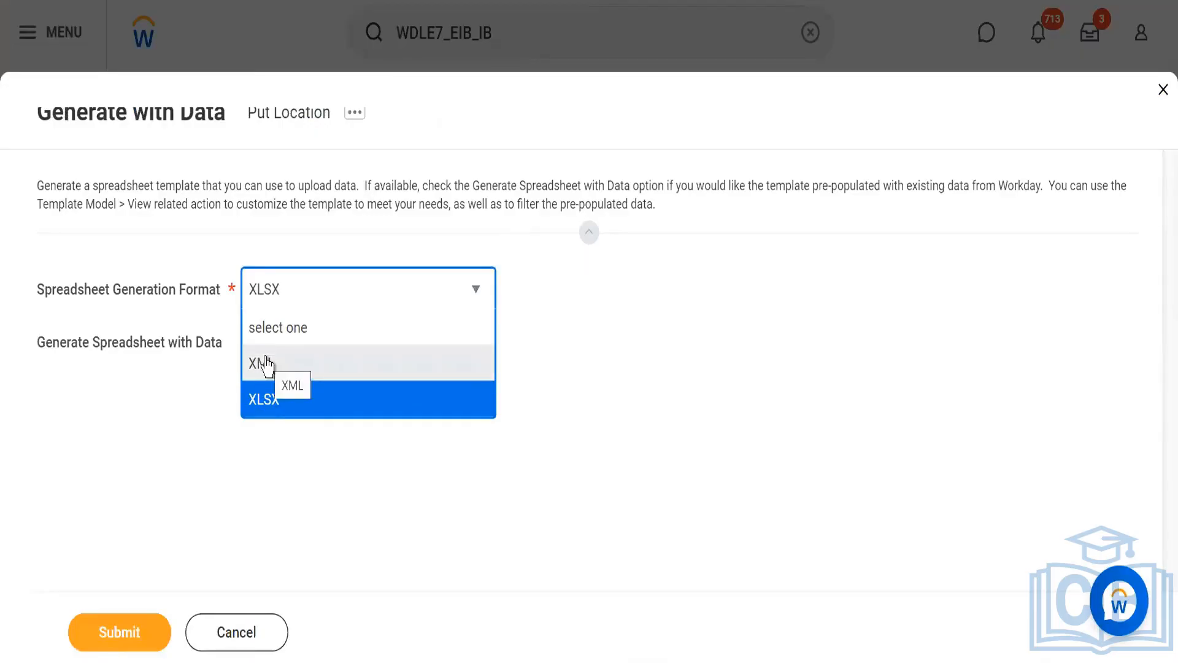
left_click(264, 402)
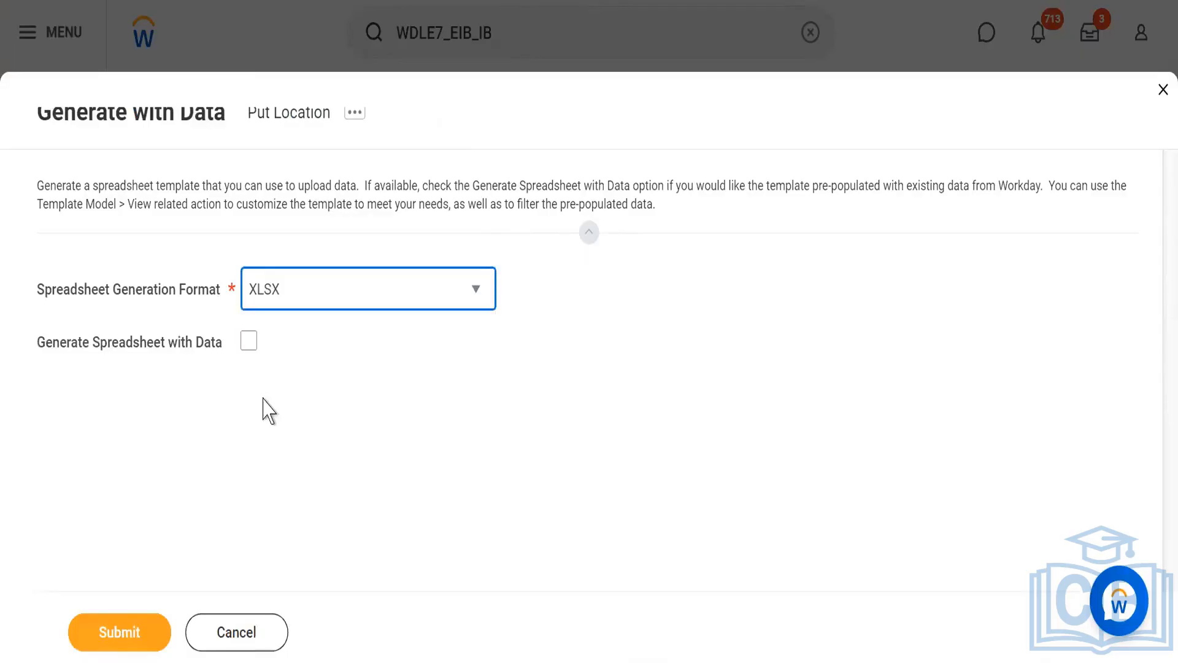
left_click(96, 630)
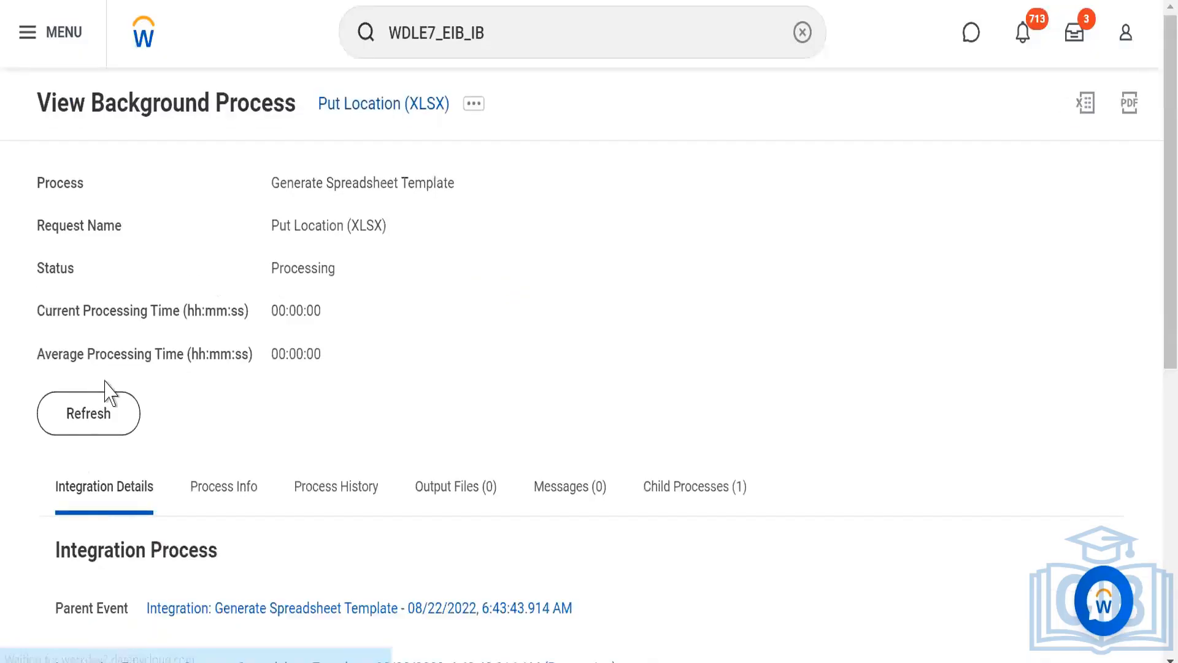
Refresh the Put Location (XLSX) background process until it completes, and download its output file Put_Location.xlsx.
left_click(84, 415)
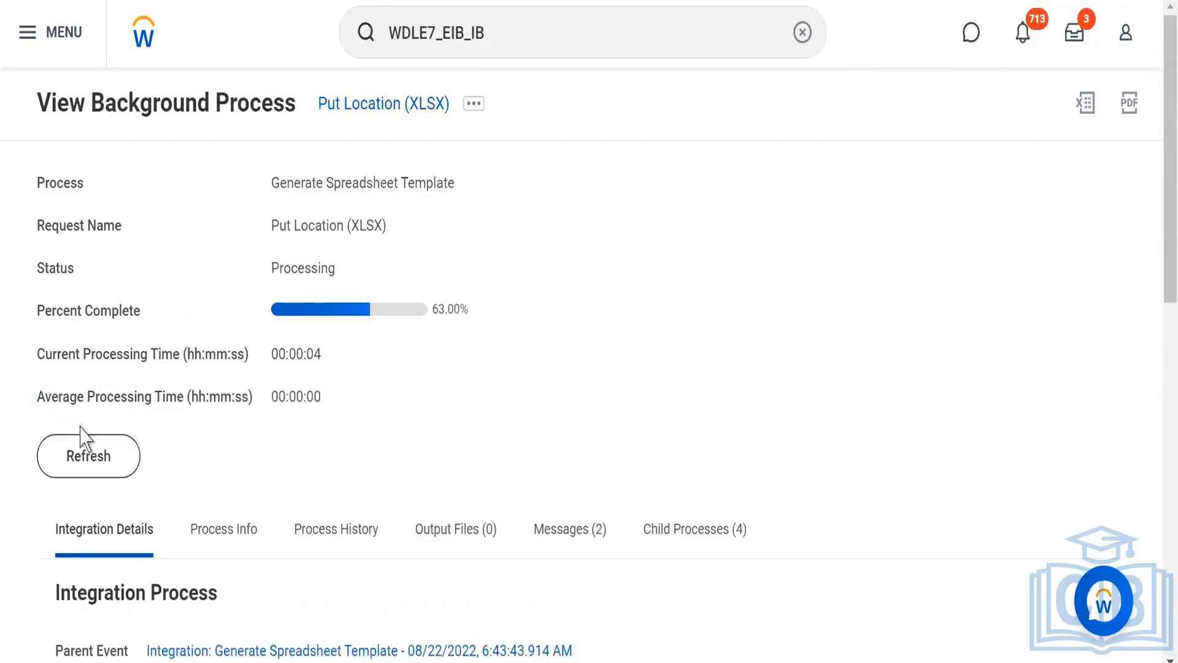
left_click(81, 457)
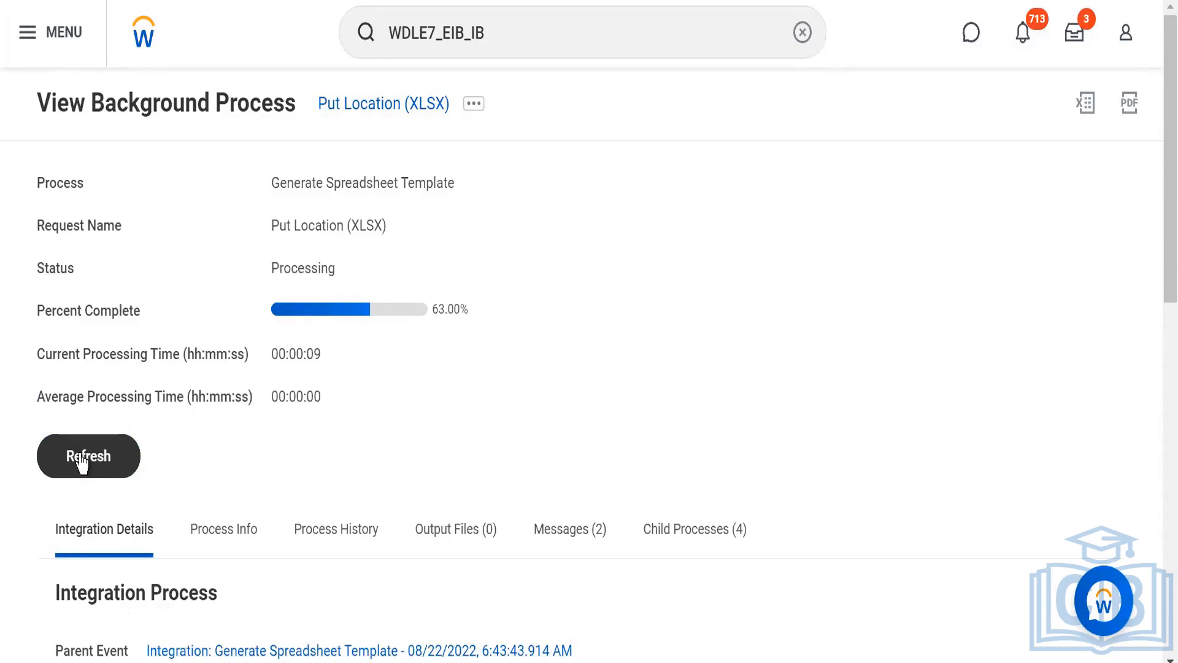
left_click(81, 462)
left_click(81, 460)
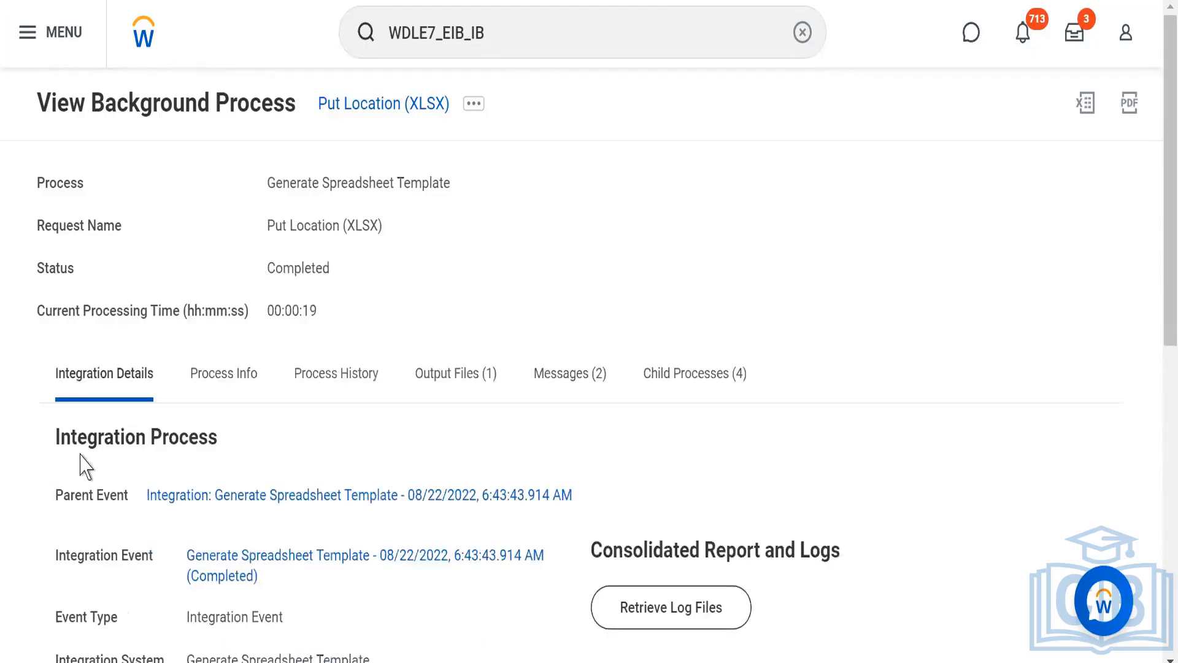
left_click(437, 387)
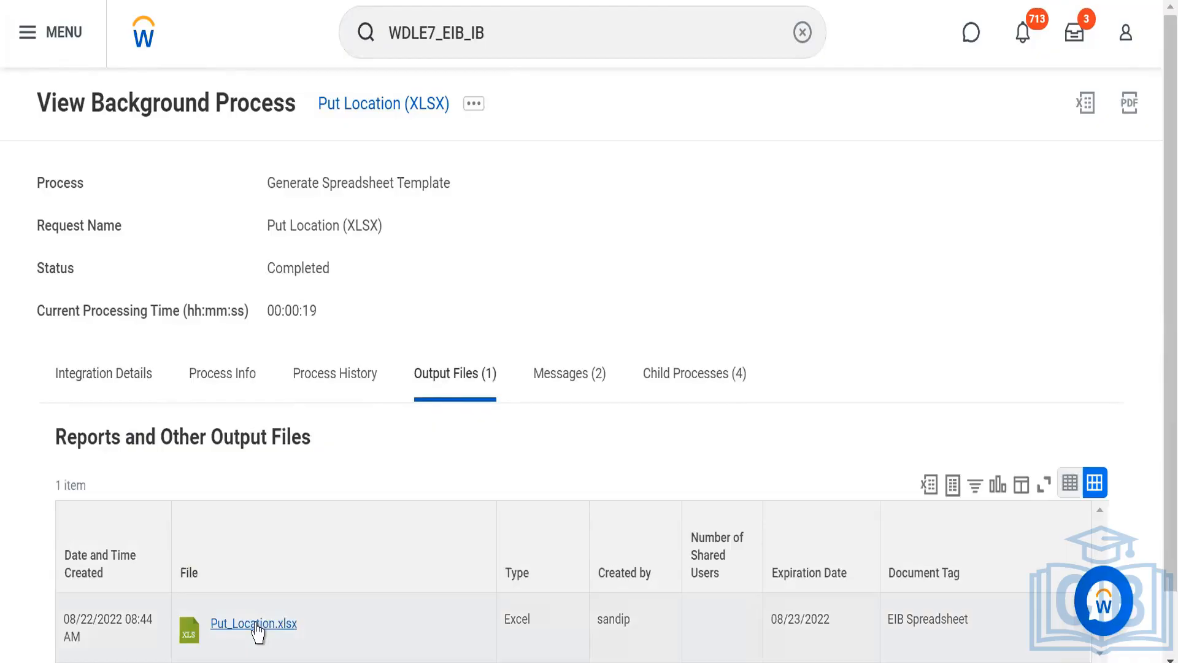
left_click(257, 632)
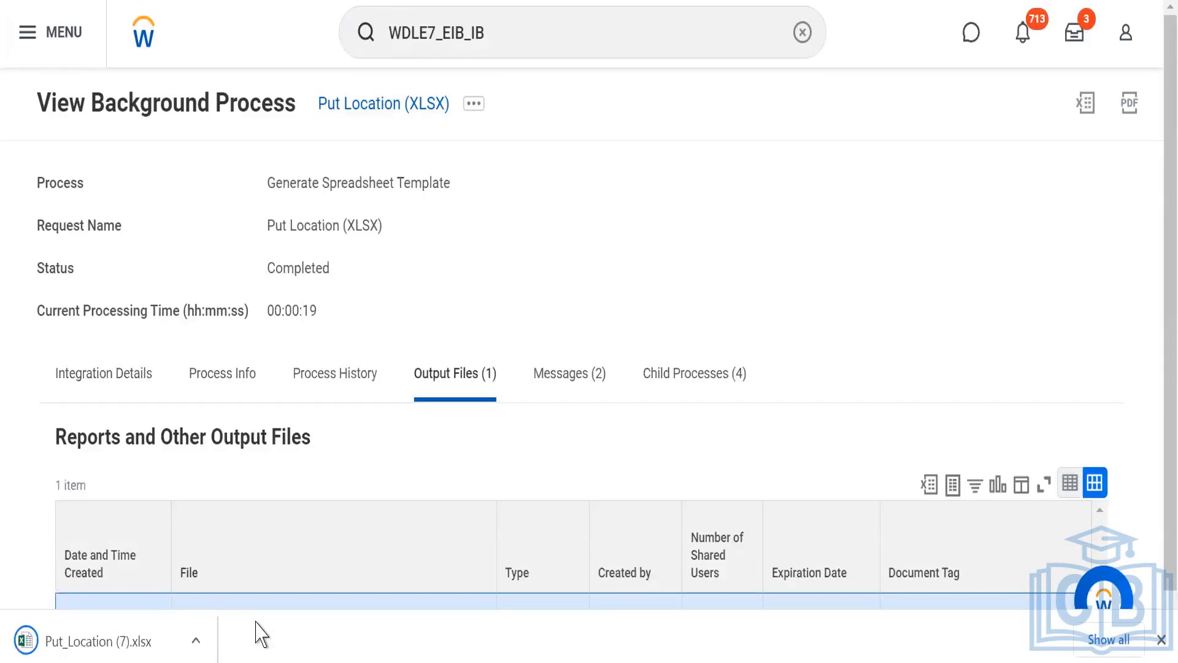
Try to open the downloaded Put_Location (7).xlsx in Excel, agreeing to recover its content.
left_click(79, 623)
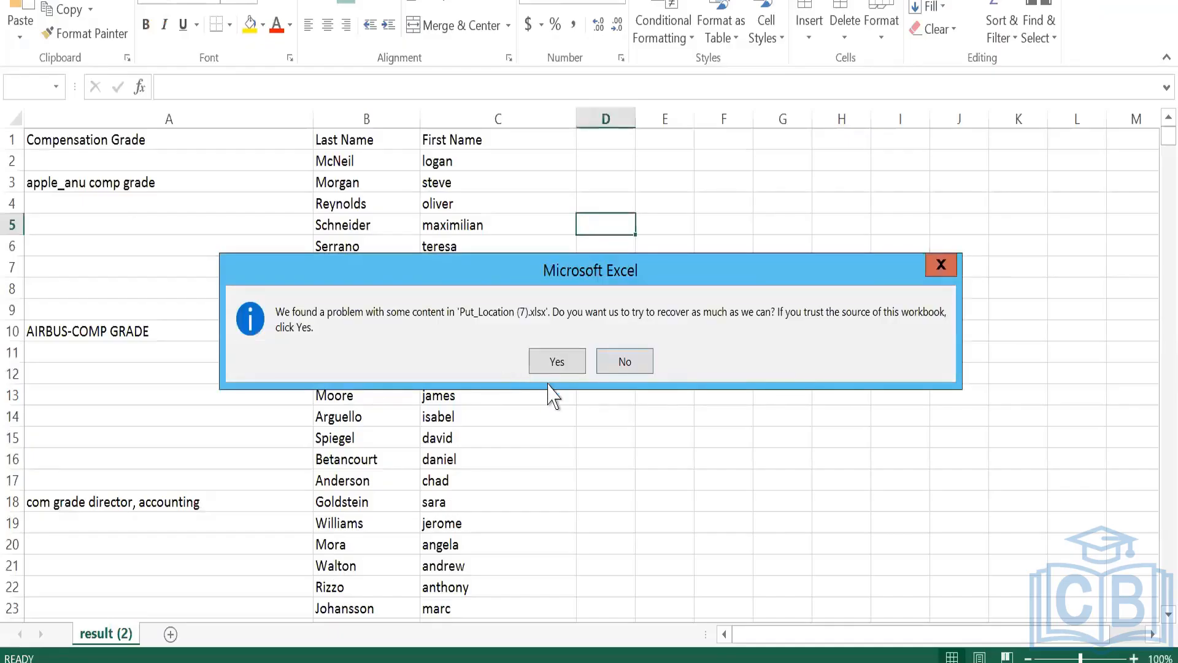
left_click(564, 367)
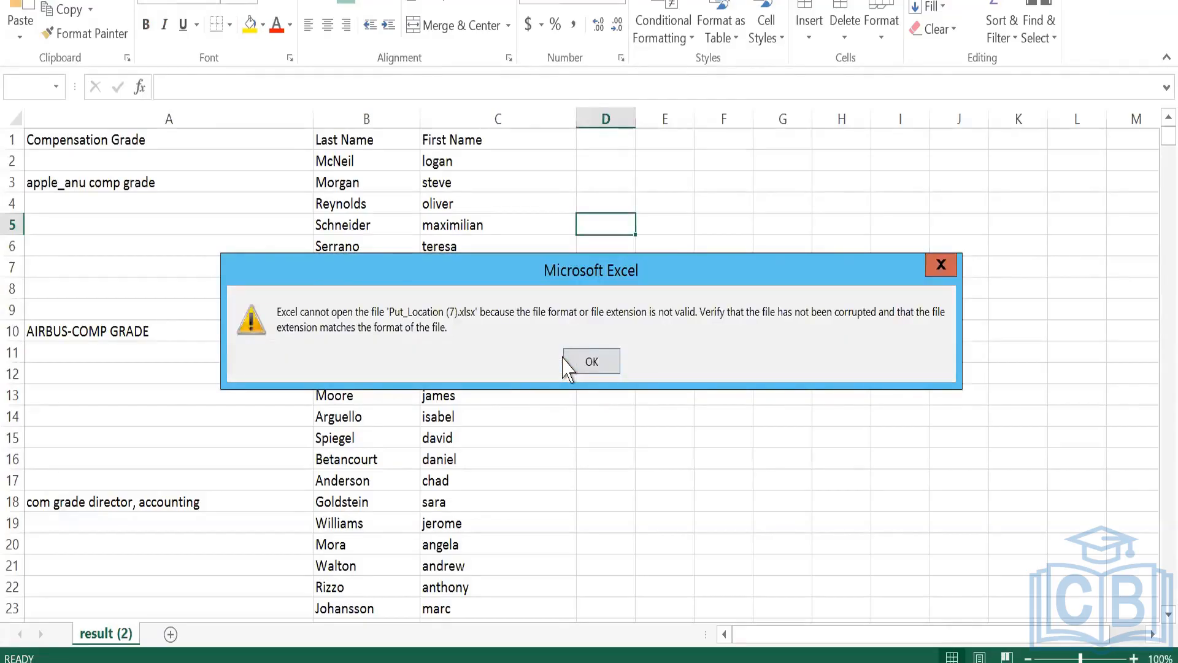
left_click(585, 356)
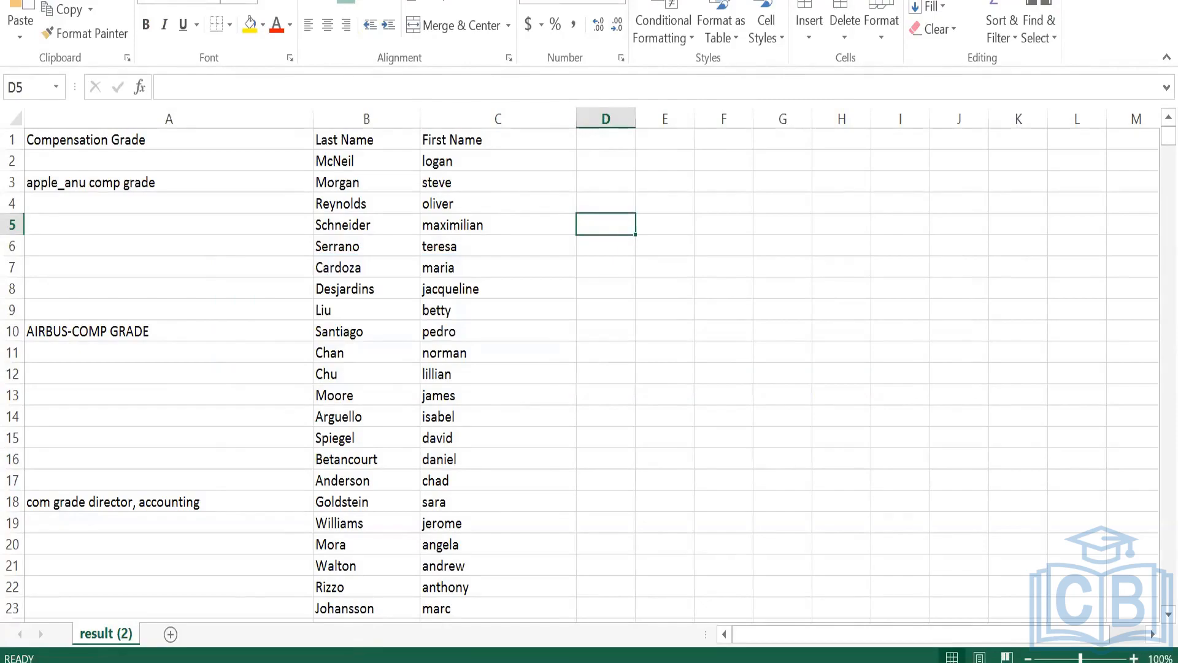
Switch to the Downloads folder in File Explorer and permanently delete the older workbooks Put_Location and Put_Location (1) through (6).
left_click(334, 662)
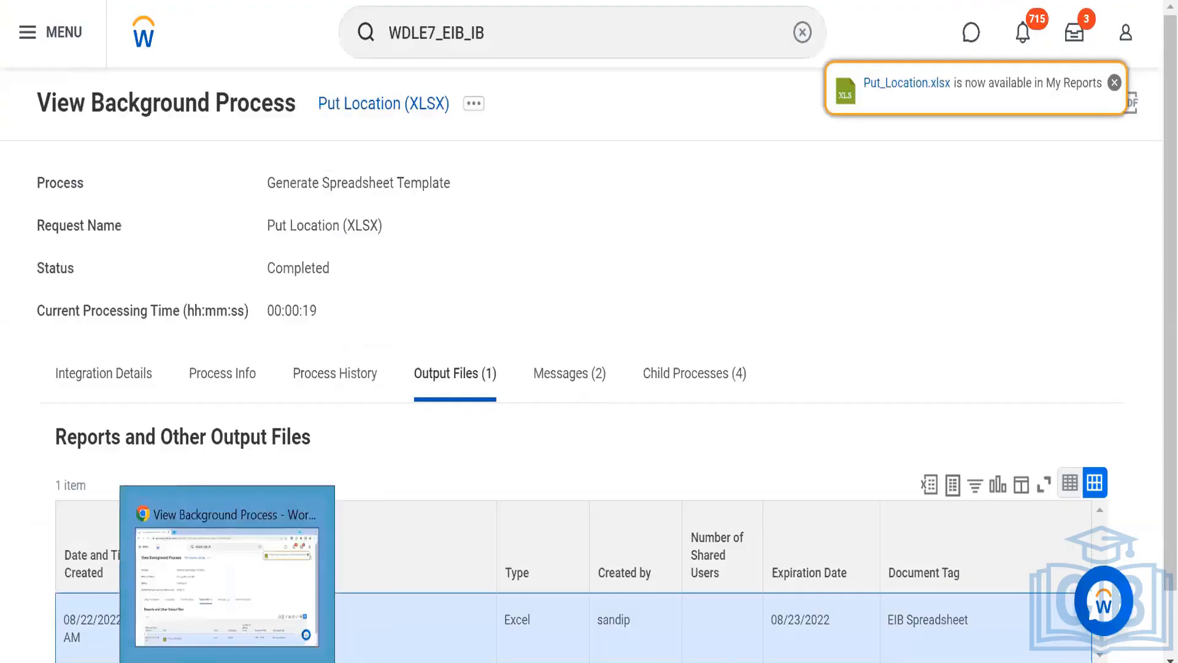
left_click(163, 577)
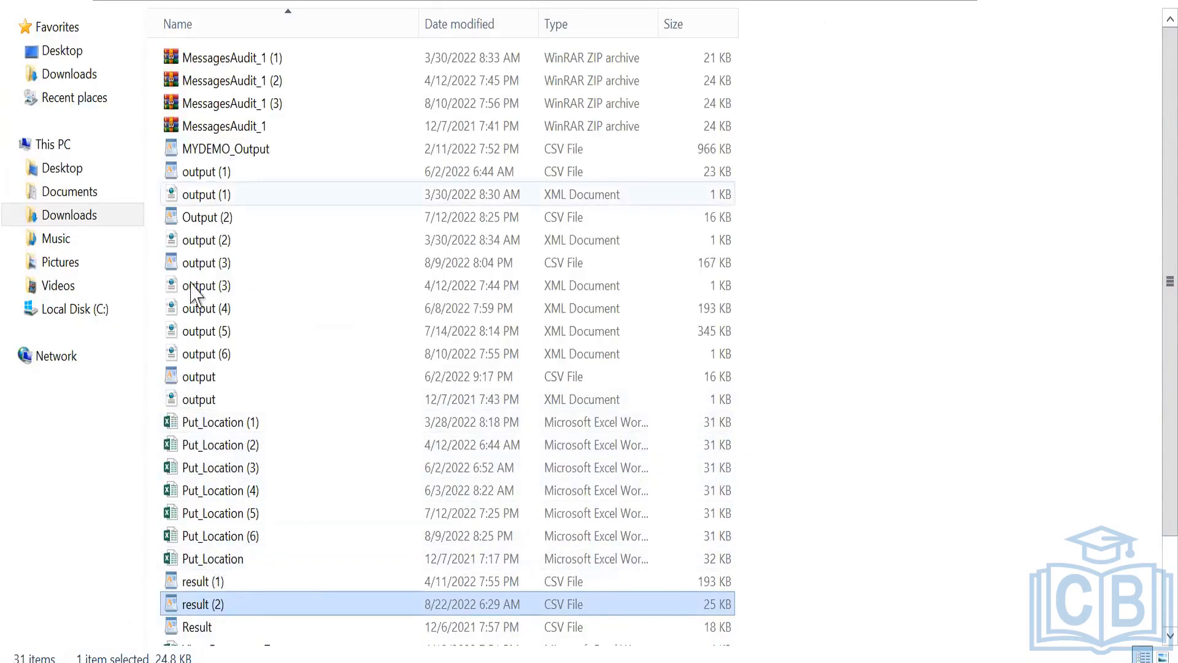
left_click(232, 424)
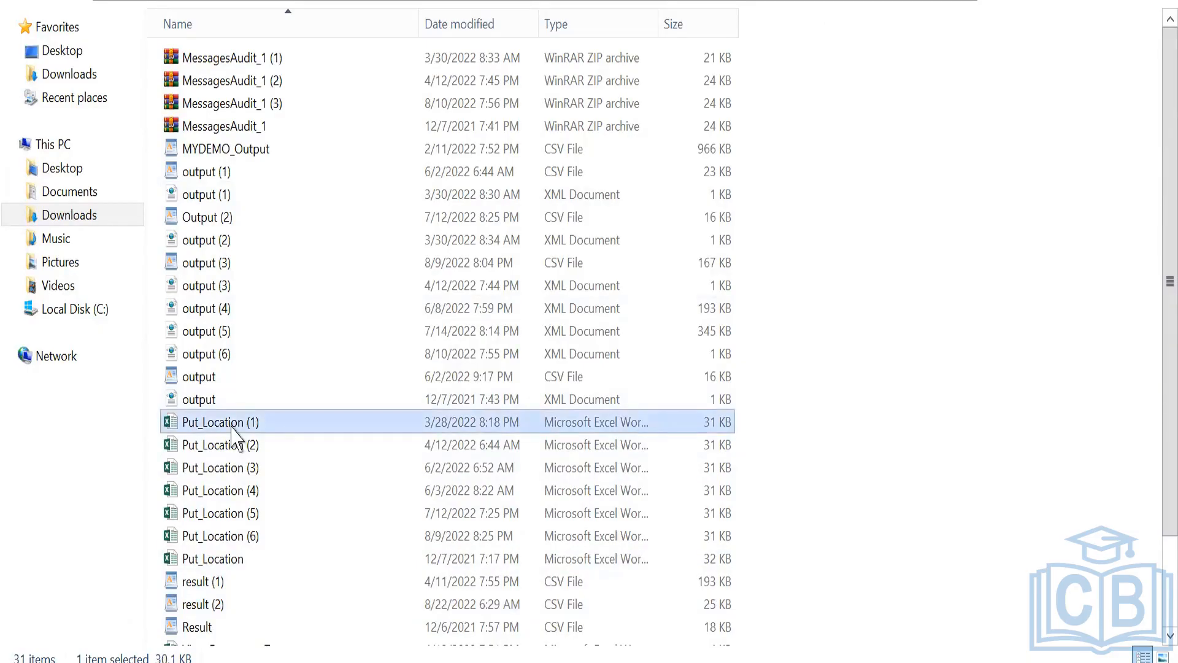
key("shift+Down")
key("shift+Down")
key("shift+Down")
key("shift+Down")
key("shift+Down")
key("shift+Down")
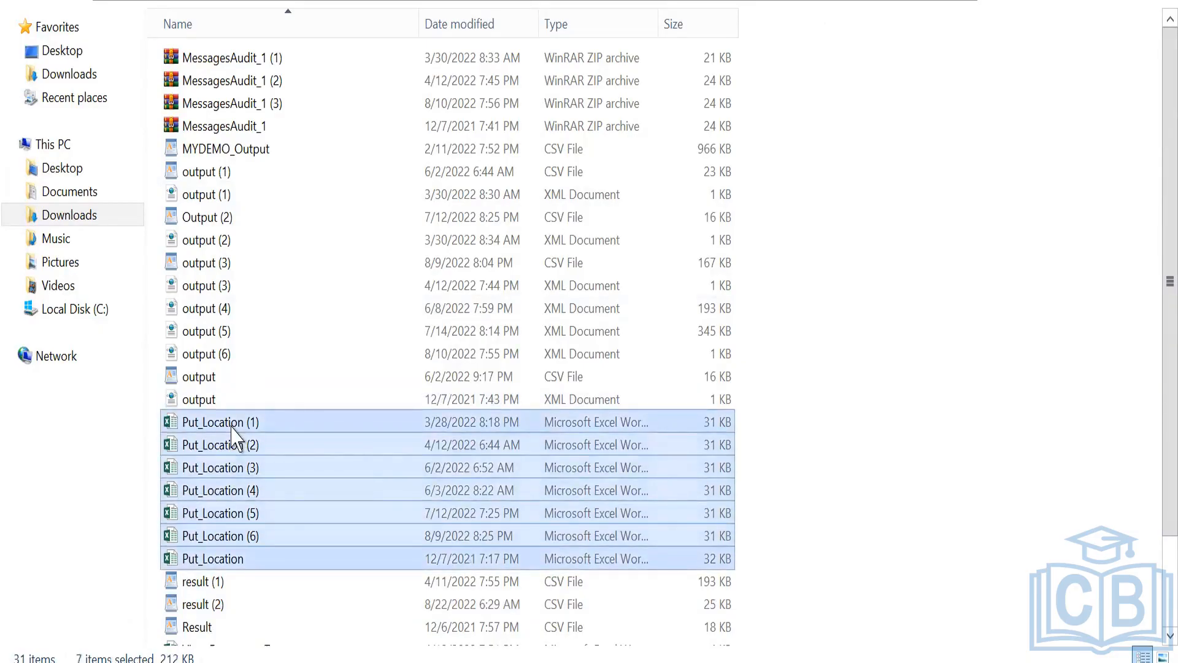
key("shift+Delete")
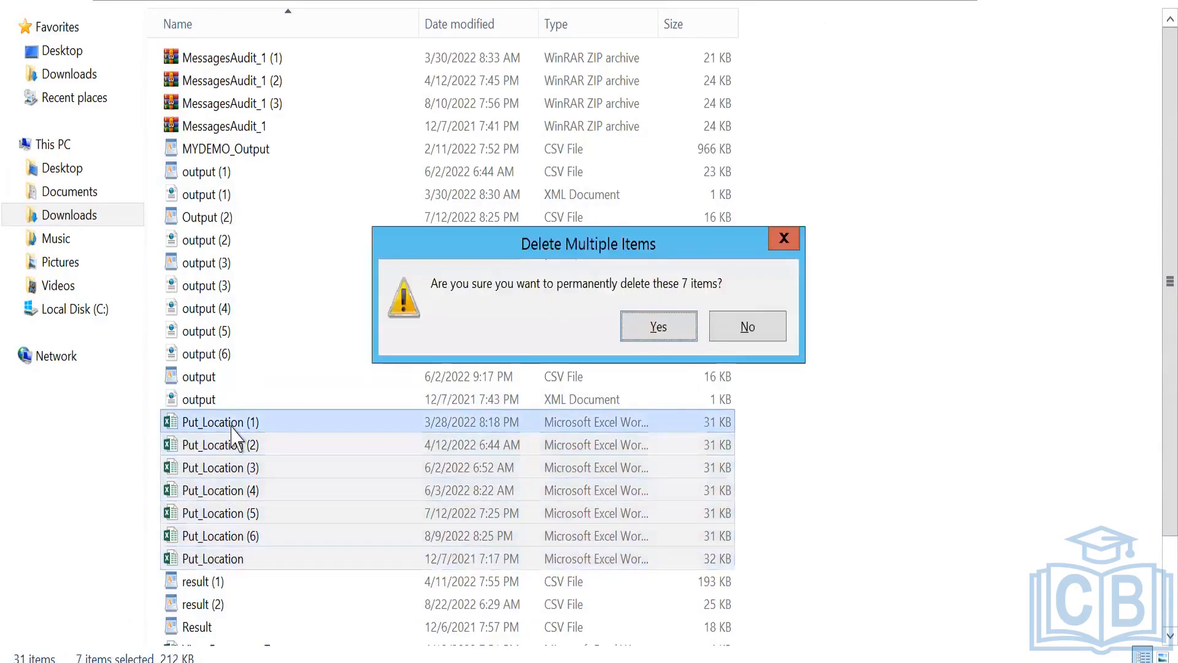
key("Return")
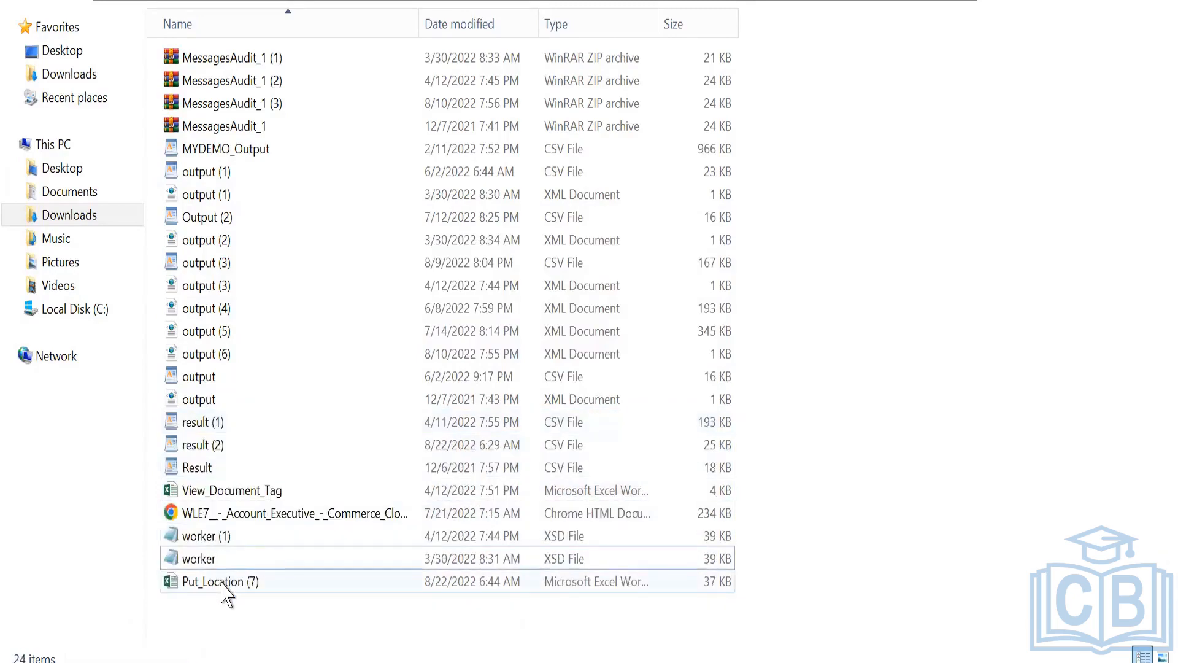
Try to open Put_Location (7) from the Downloads folder, again accepting content recovery.
double_click(223, 584)
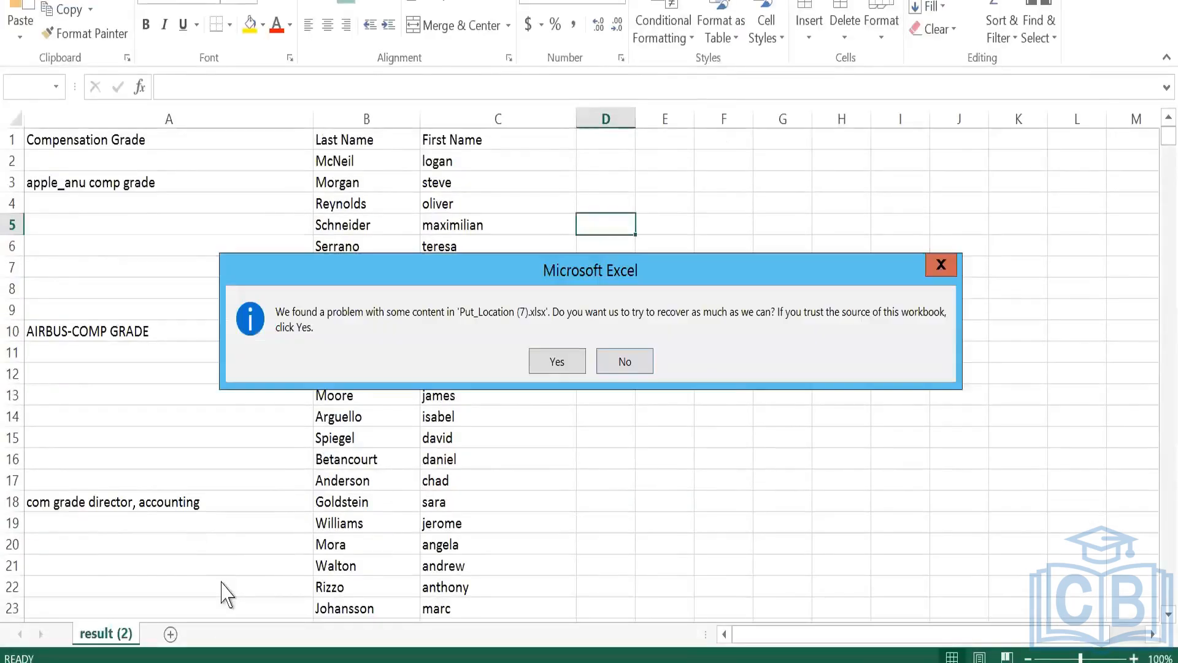
left_click(556, 368)
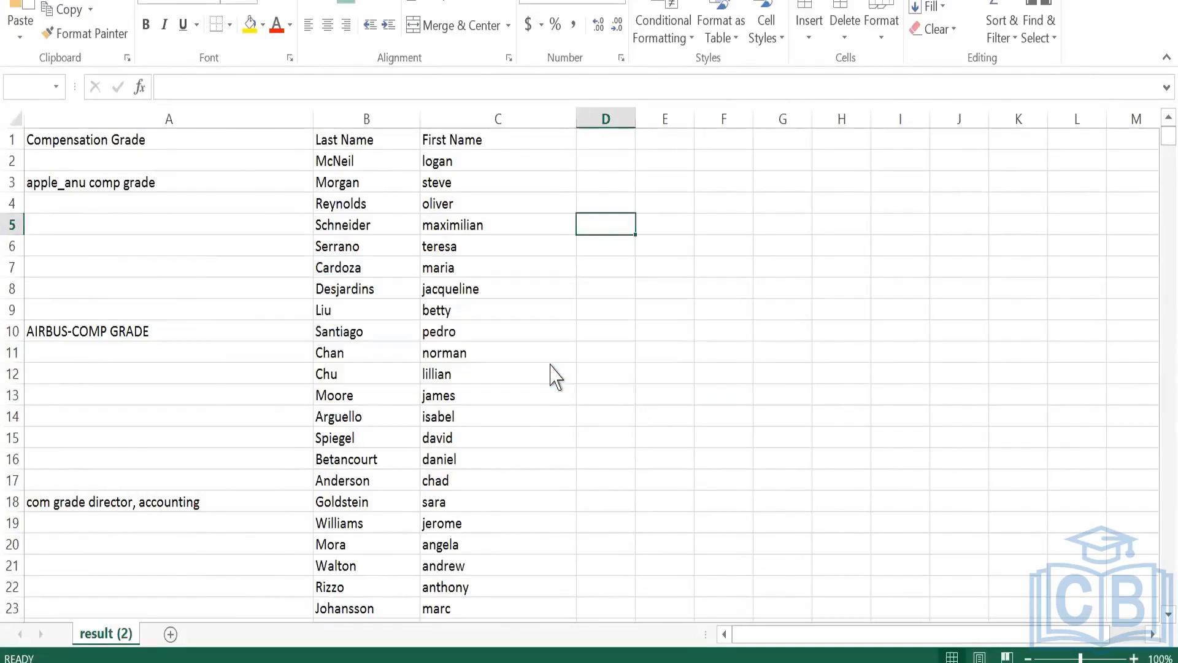
left_click(593, 362)
Switch back to Workday and download Put_Location.xlsx again from the background process output files.
mouse_move(227, 662)
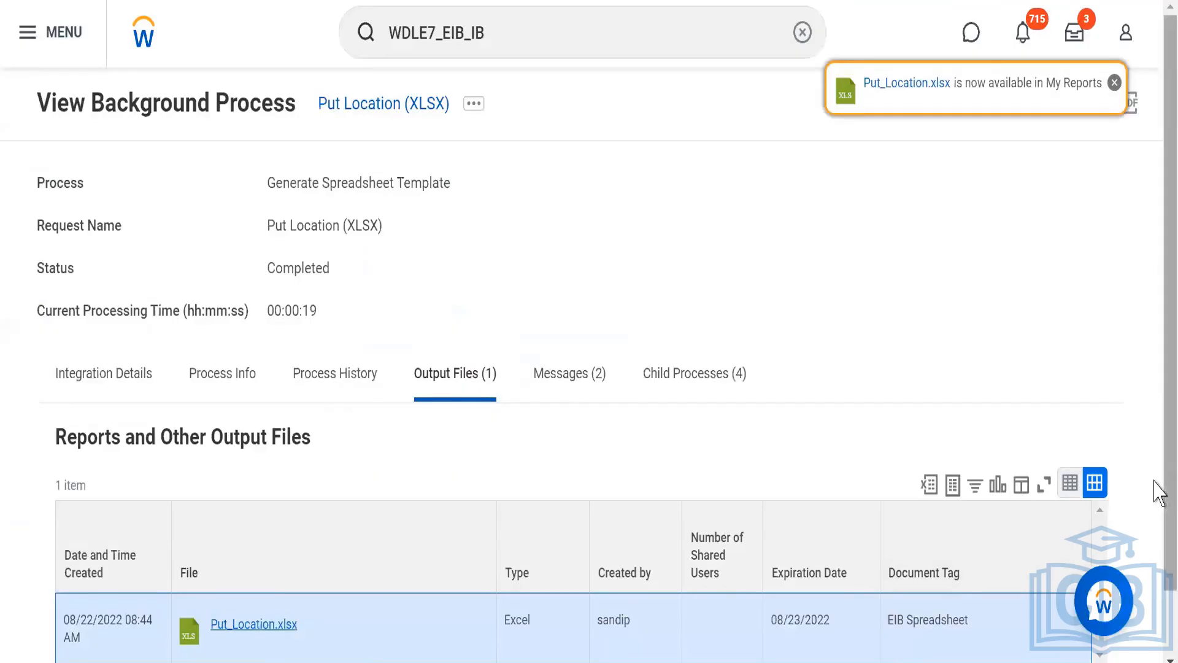
scroll(1158, 513, "down", 2)
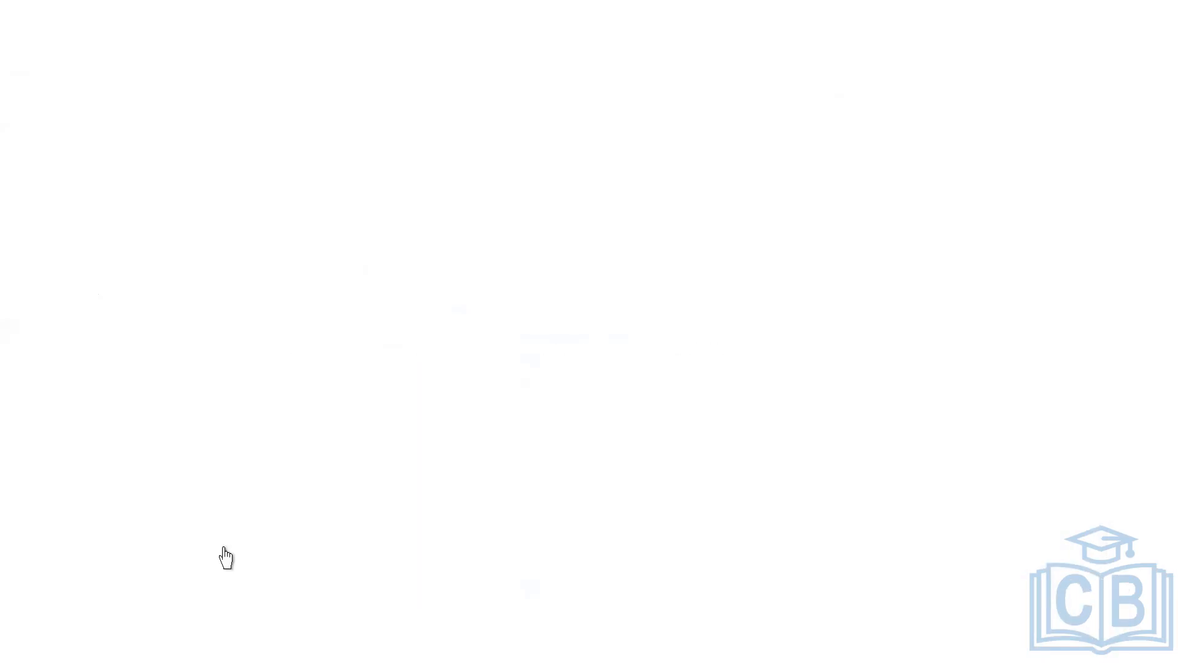
left_click(227, 557)
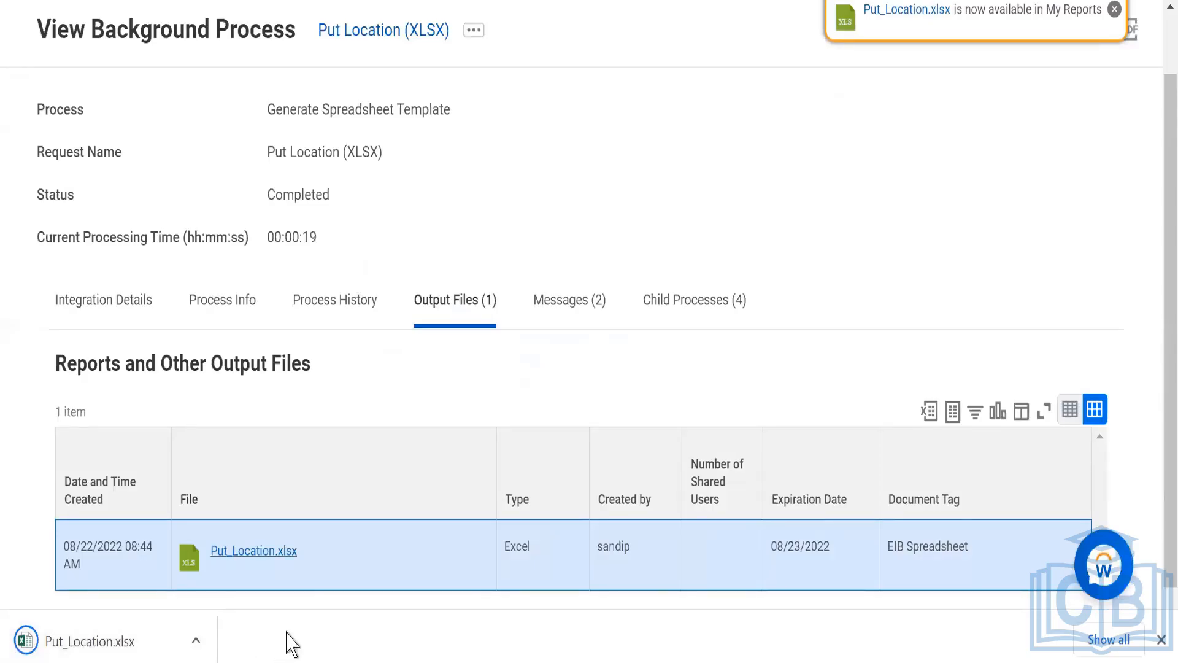
Try twice to open the newly downloaded Put_Location.xlsx in Excel, agreeing to recover its content each time.
left_click(77, 651)
left_click(86, 642)
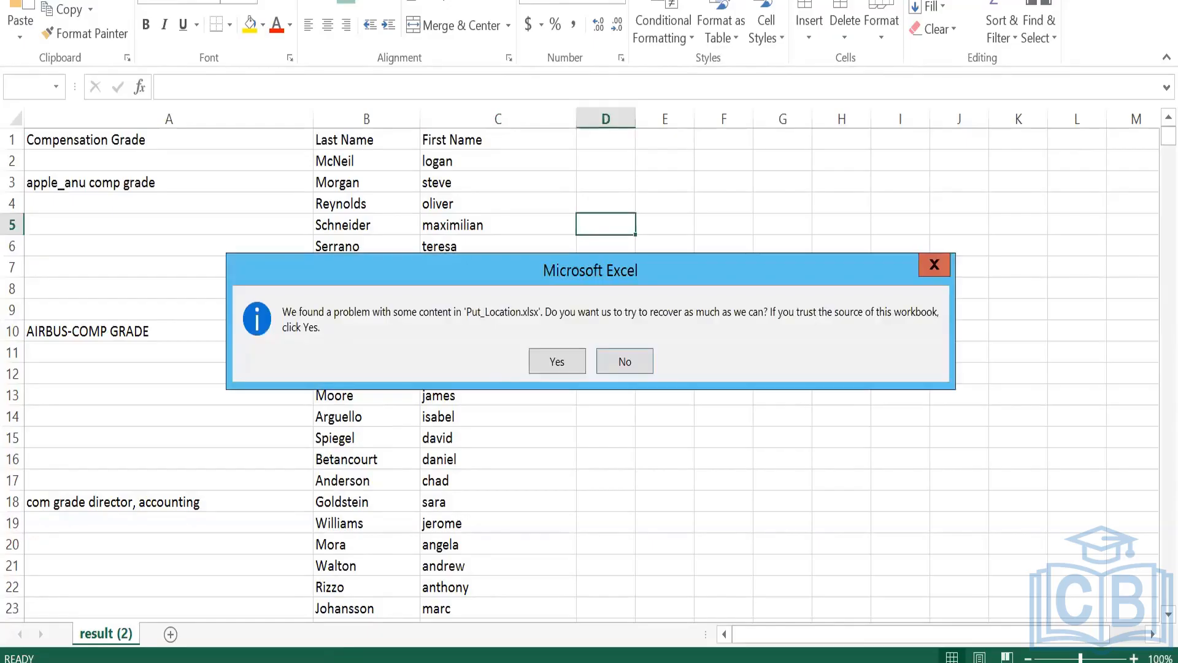
left_click(564, 366)
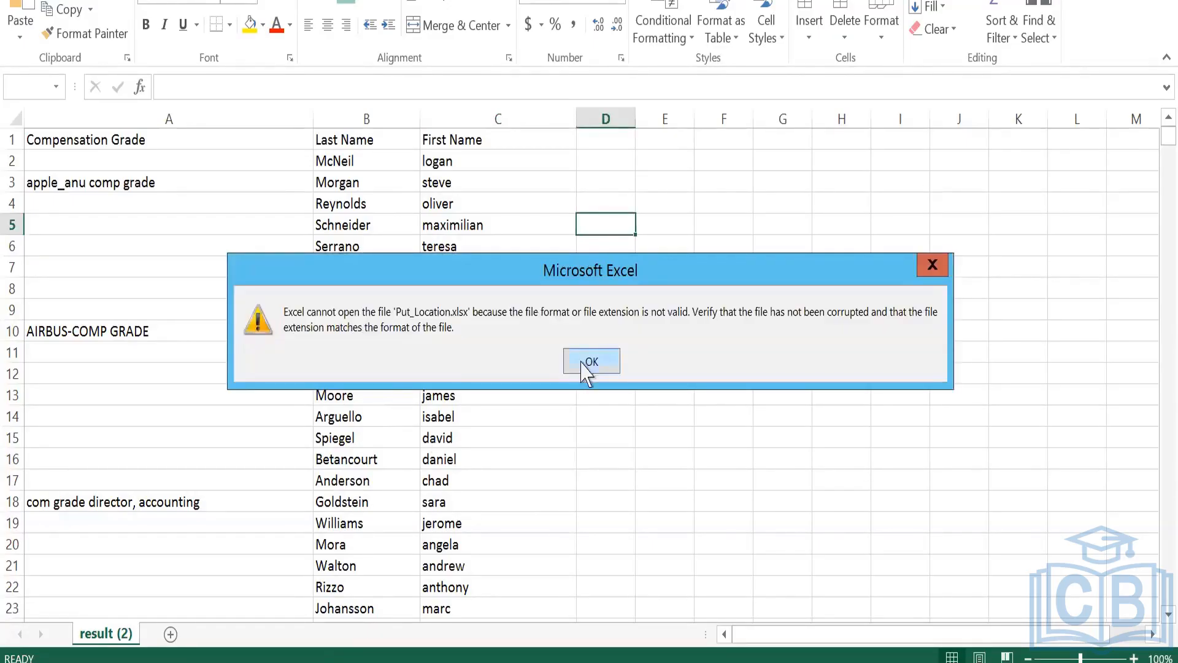
left_click(583, 366)
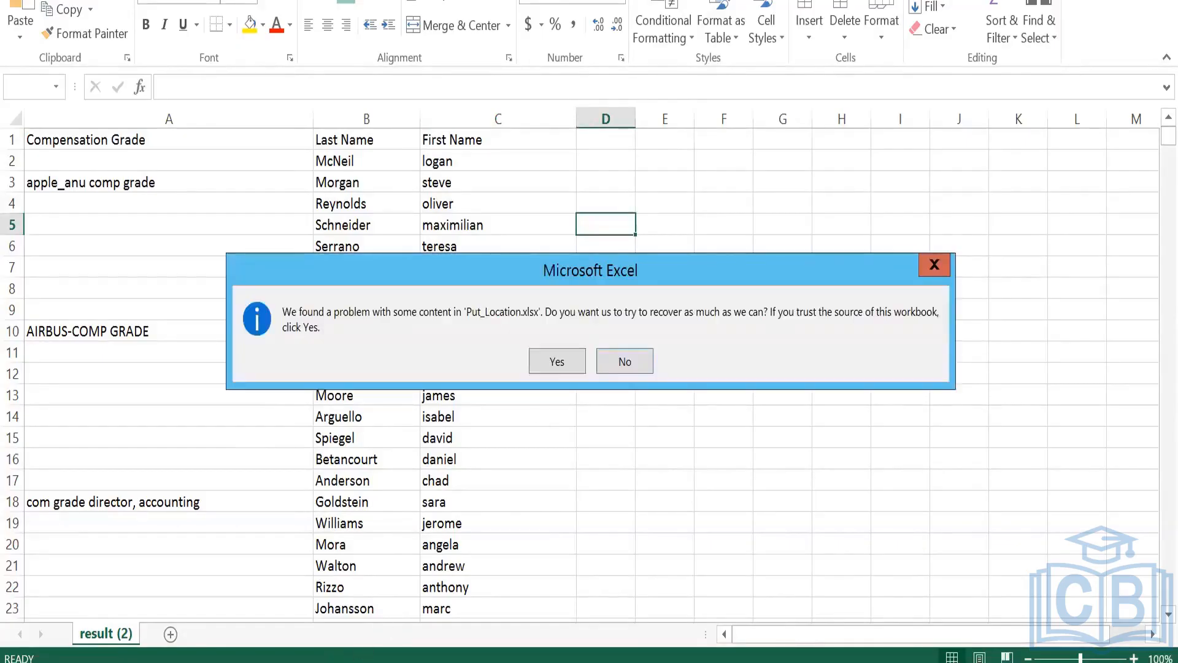
left_click(558, 361)
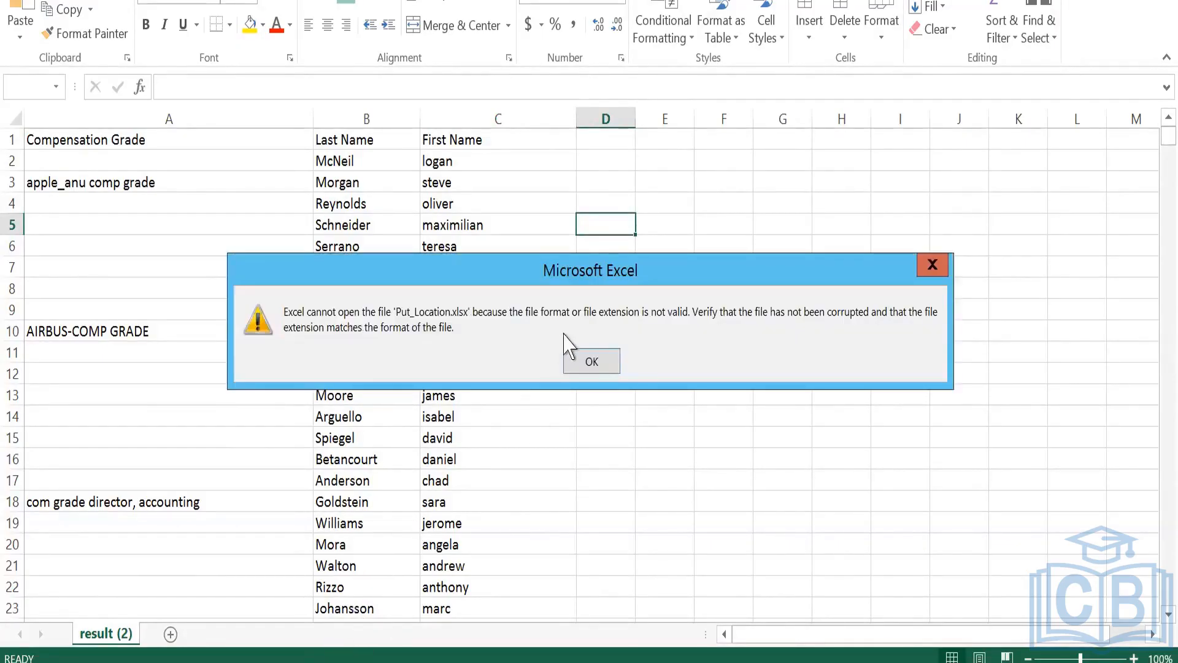
left_click(589, 364)
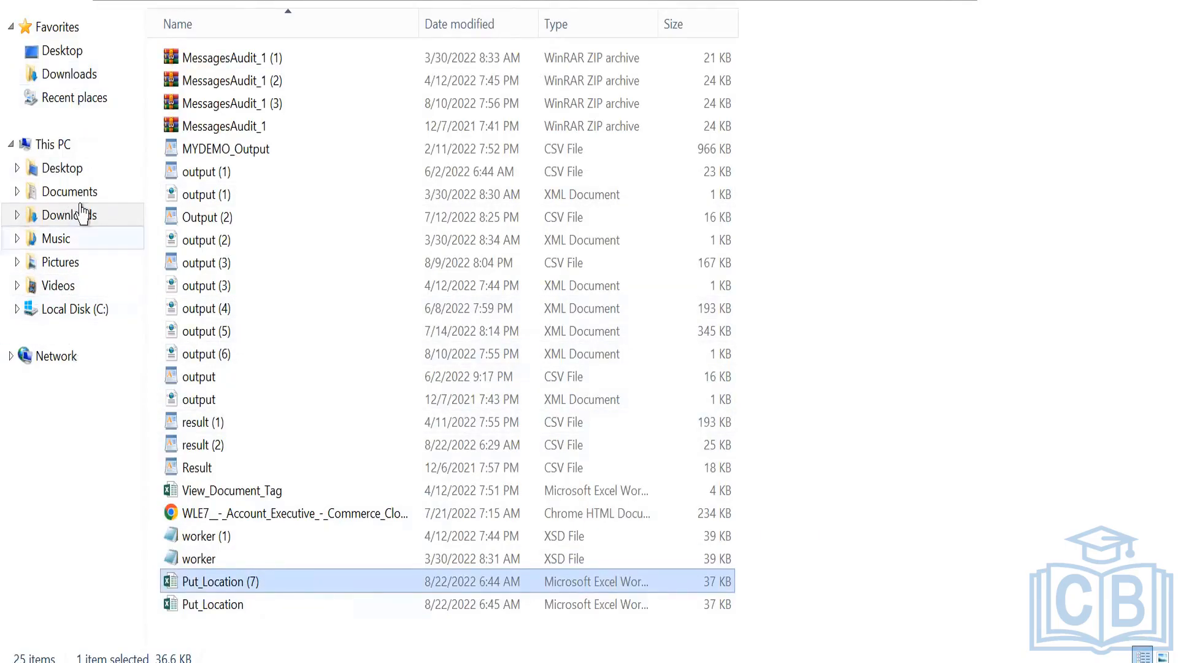
Open the Recycle Bin and restore the deleted workbook Put_Location (6) (version 1).
left_click(90, 5)
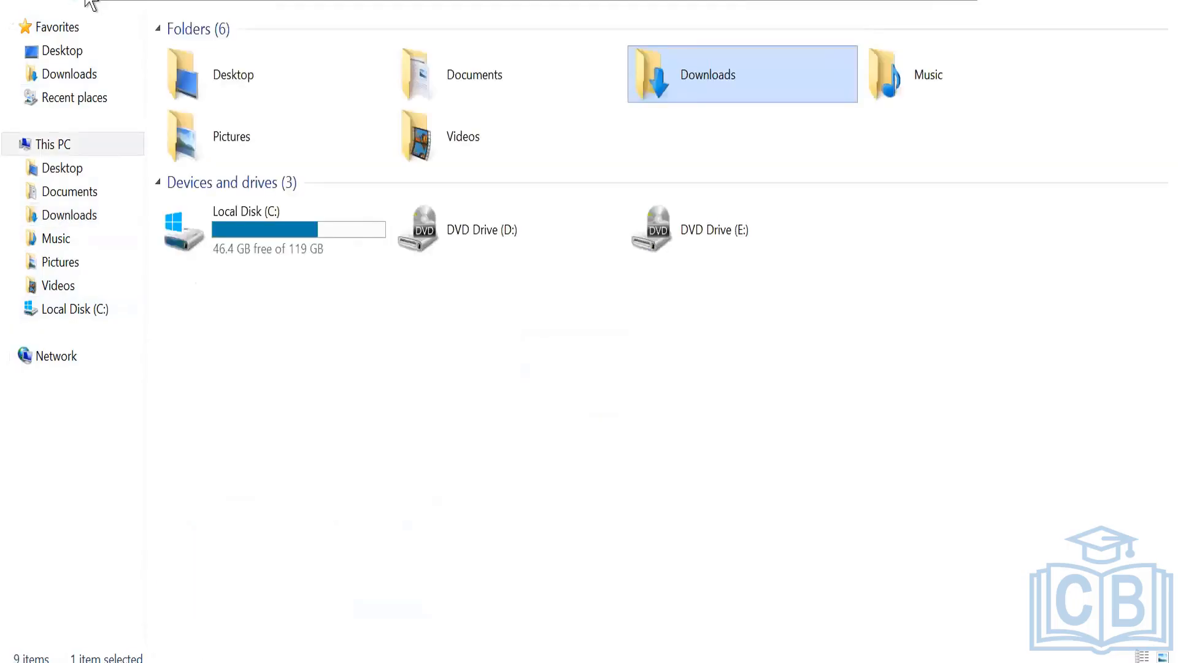
left_click(91, 5)
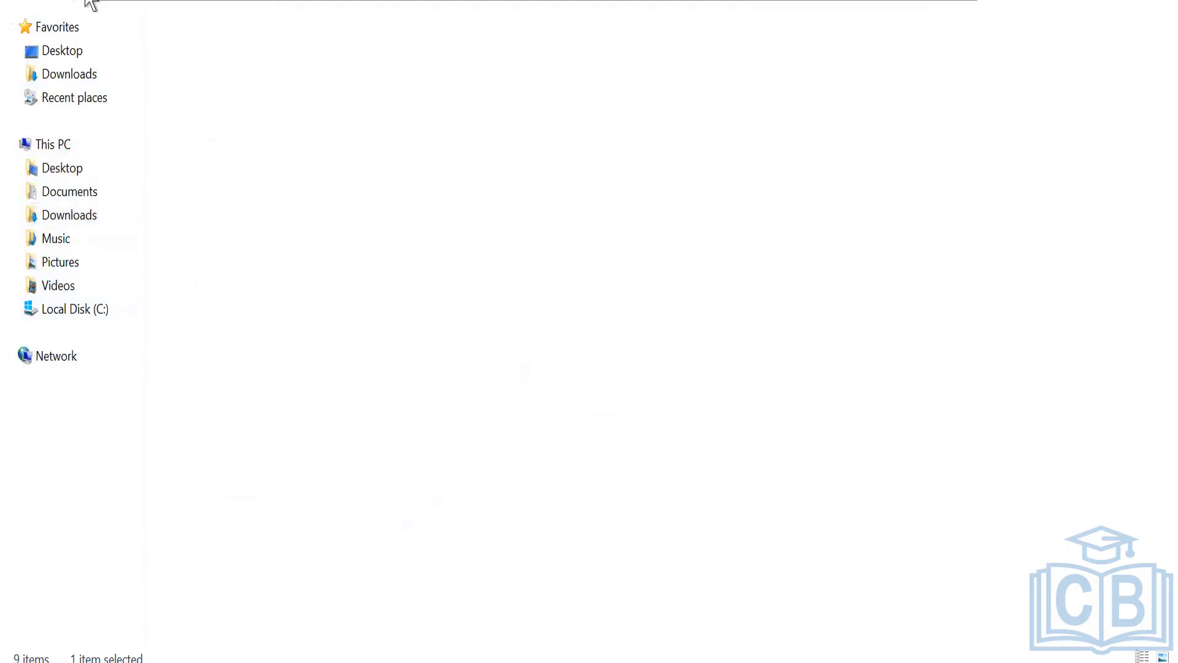
left_click(195, 2)
type("recyc")
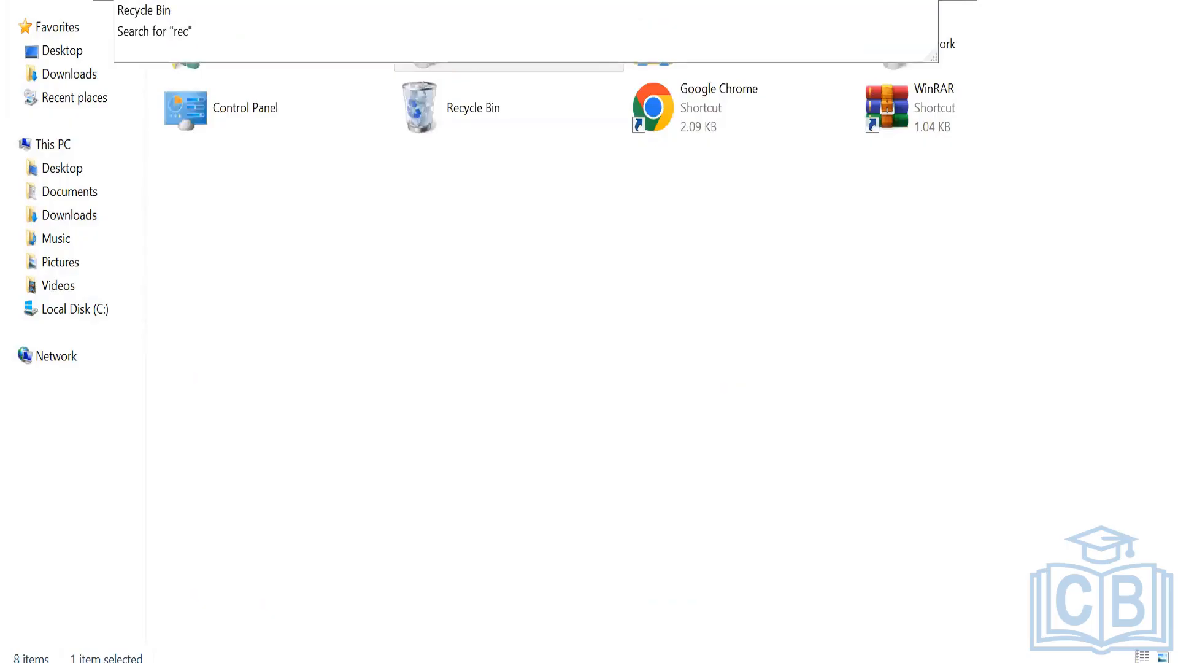
left_click(135, 11)
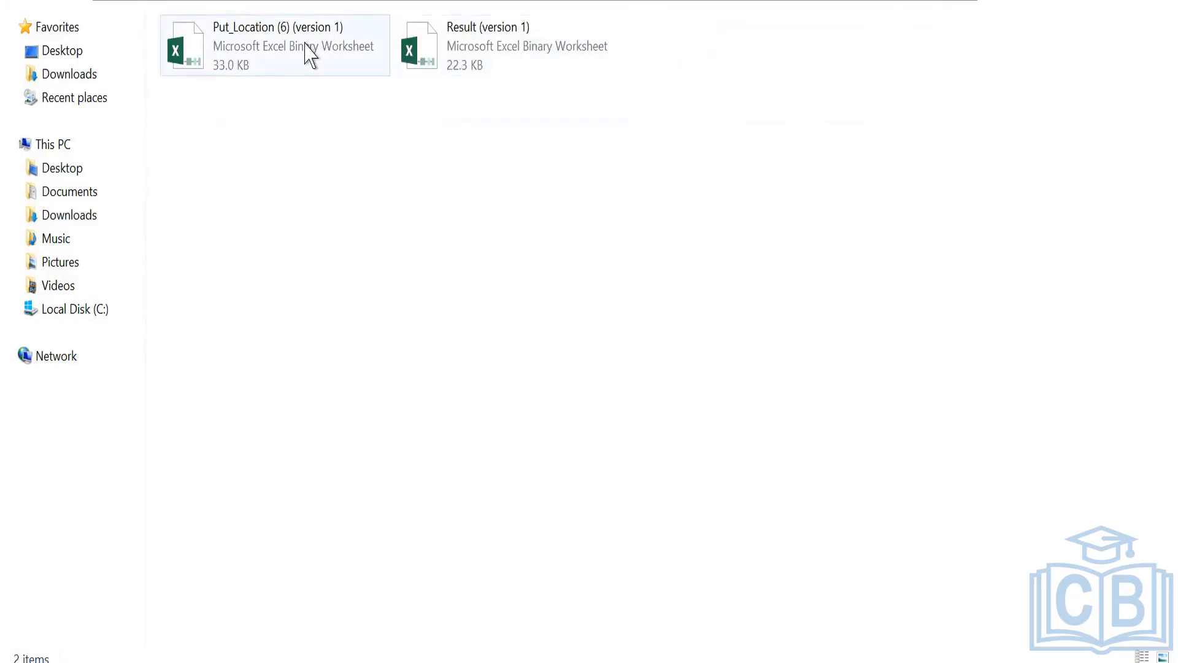
right_click(306, 45)
left_click(348, 57)
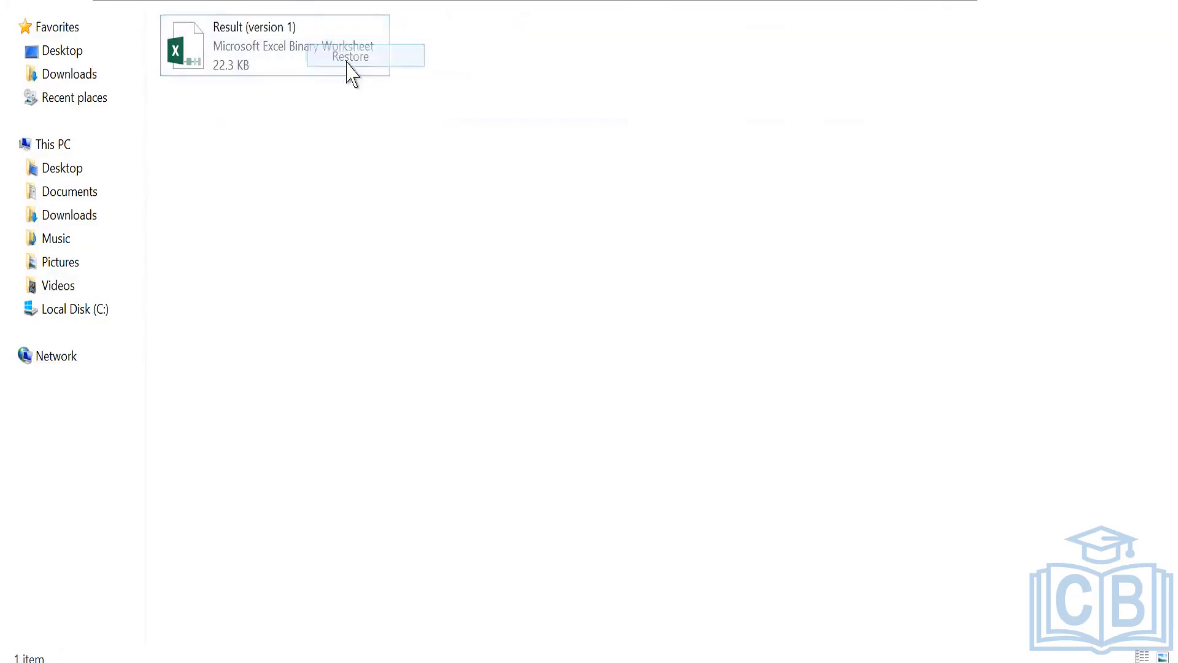
Look for the restored workbook in the Downloads folder and search the Desktop for "put loc".
left_click(87, 7)
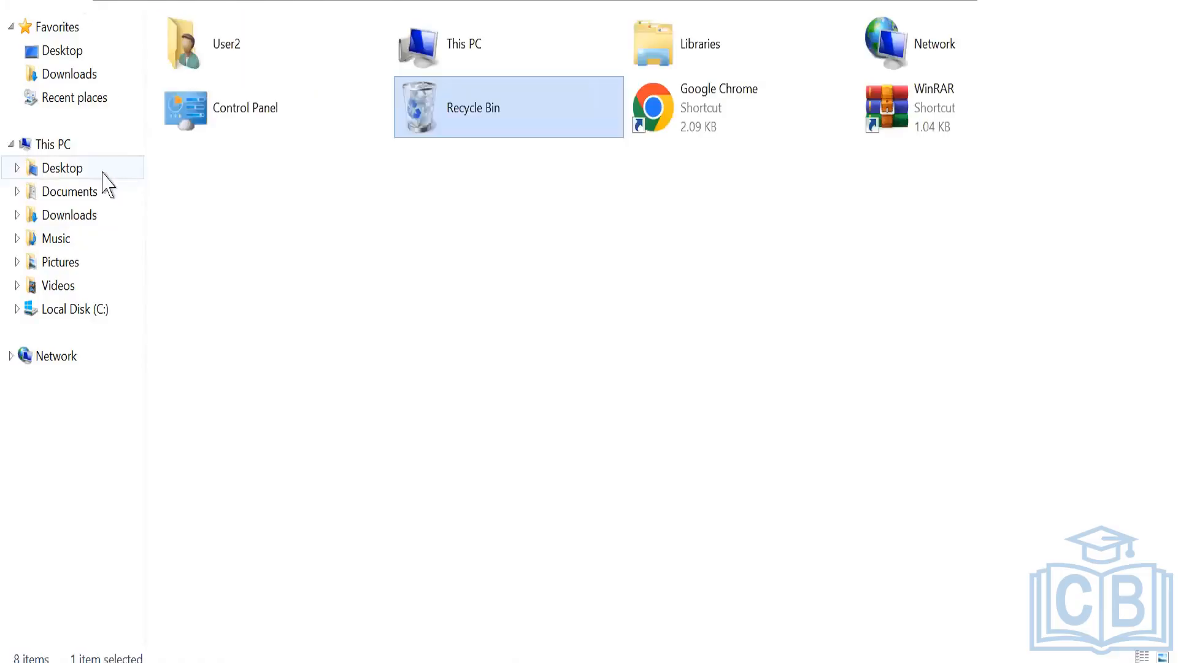
left_click(71, 216)
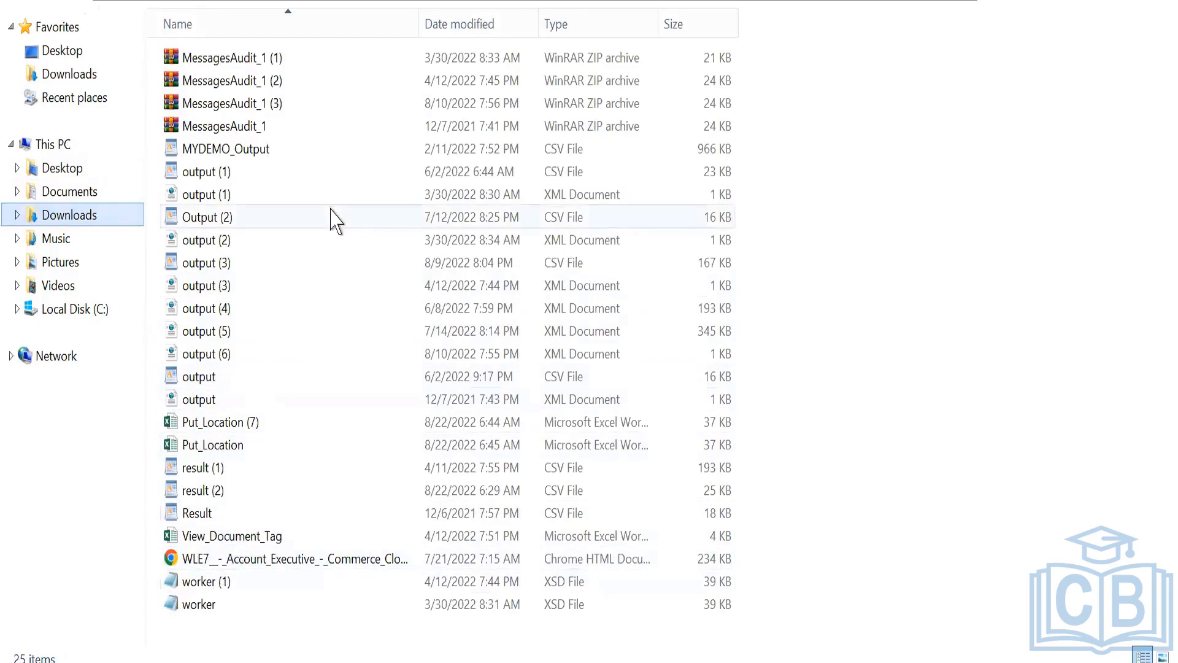
left_click(334, 220)
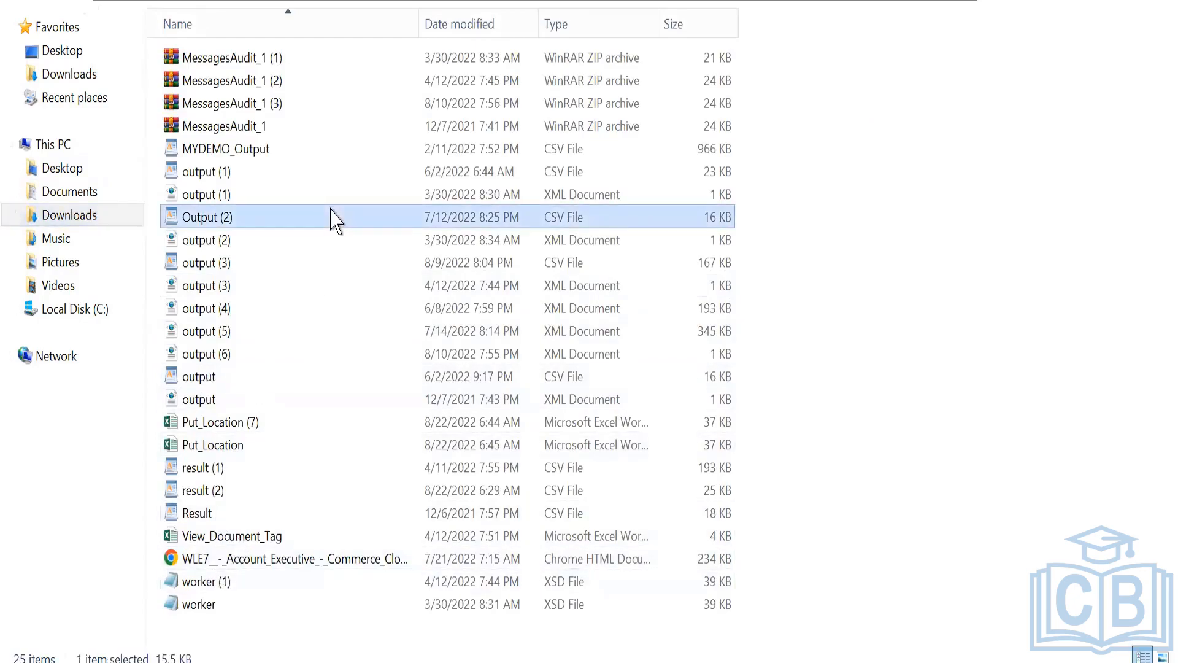
type("pi")
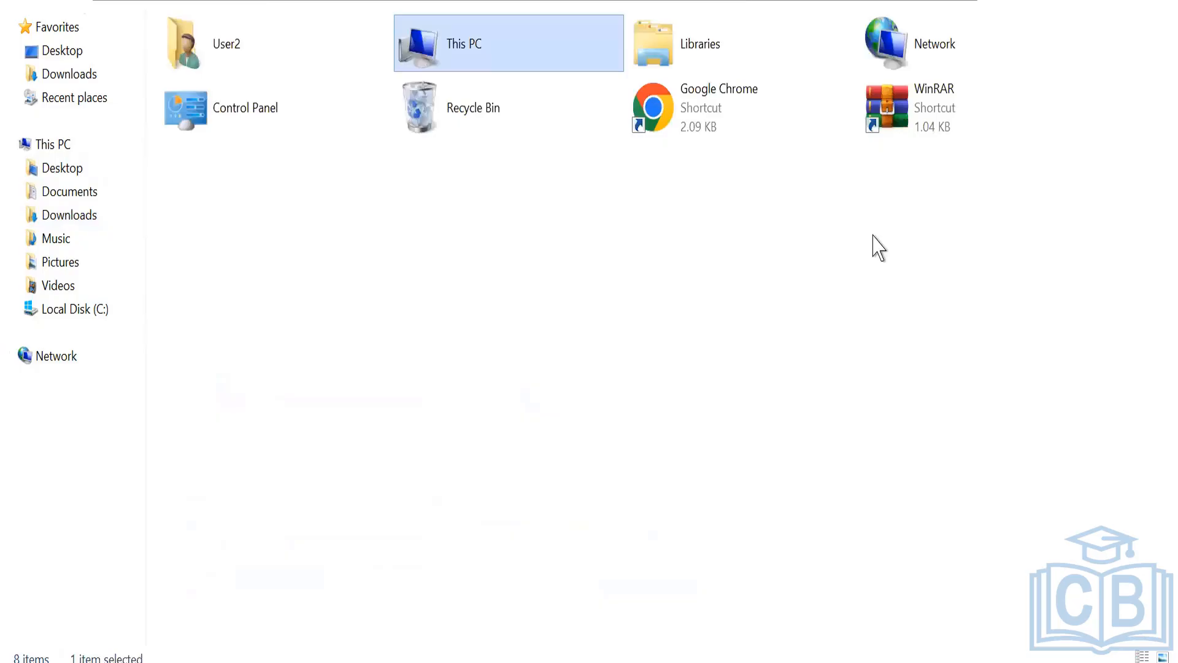
left_click(1018, 17)
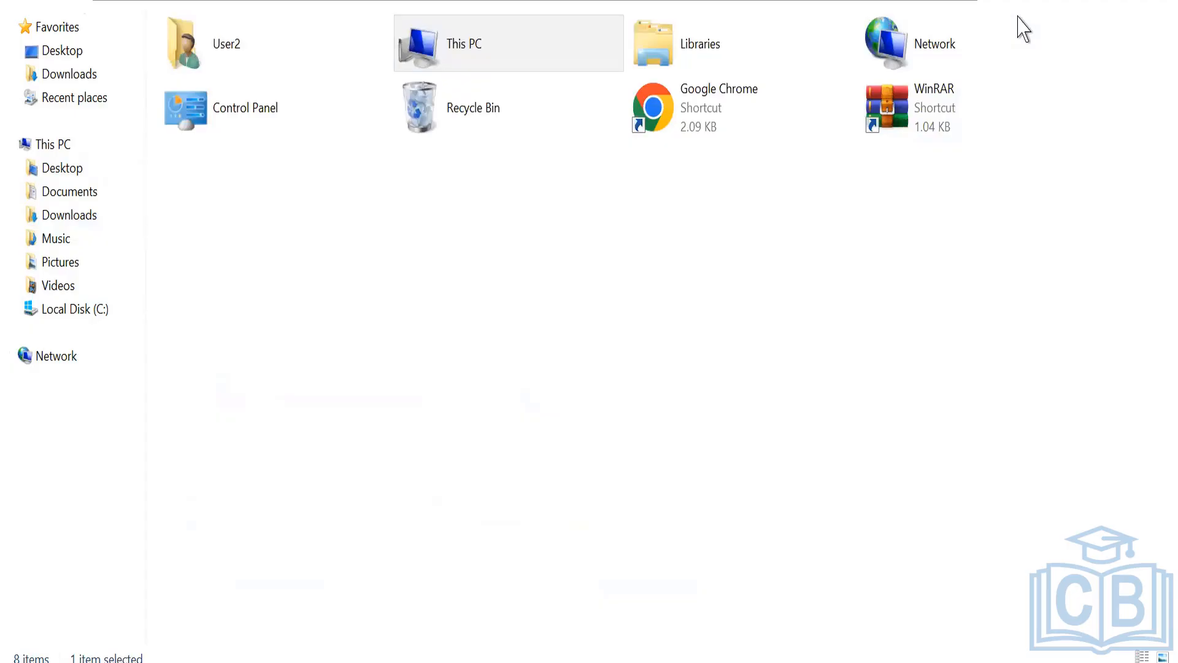
left_click(1021, 126)
Switch to Excel and close result (2).csv without saving its changes.
left_click(412, 522)
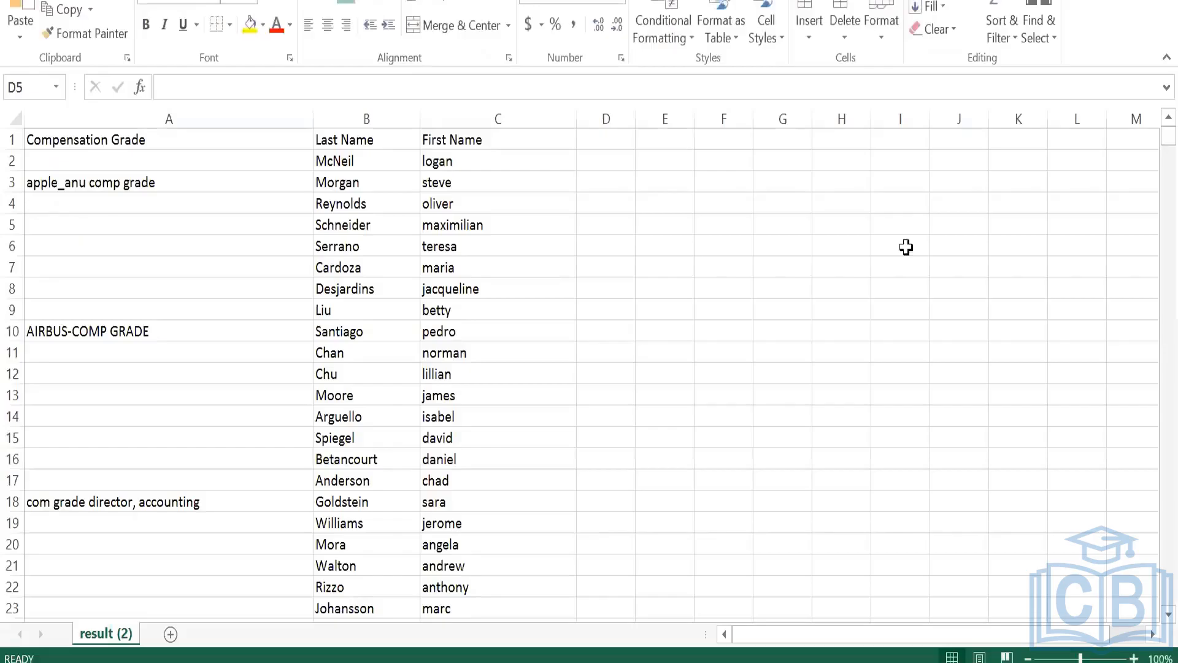
key("ctrl+w")
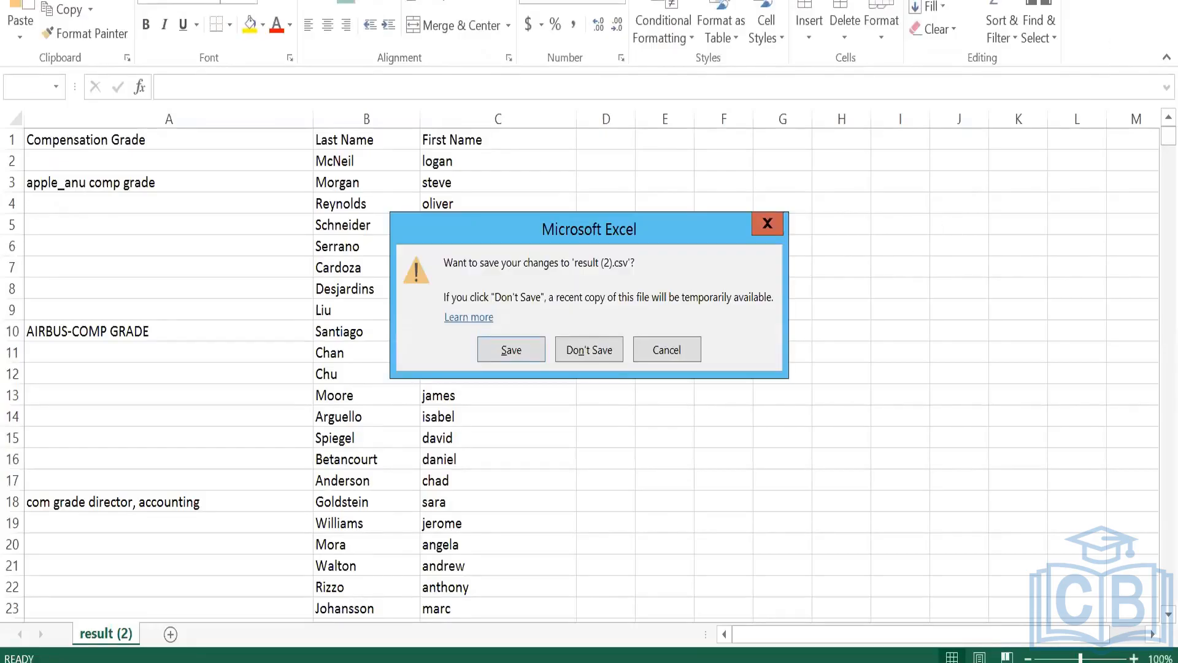
left_click(603, 361)
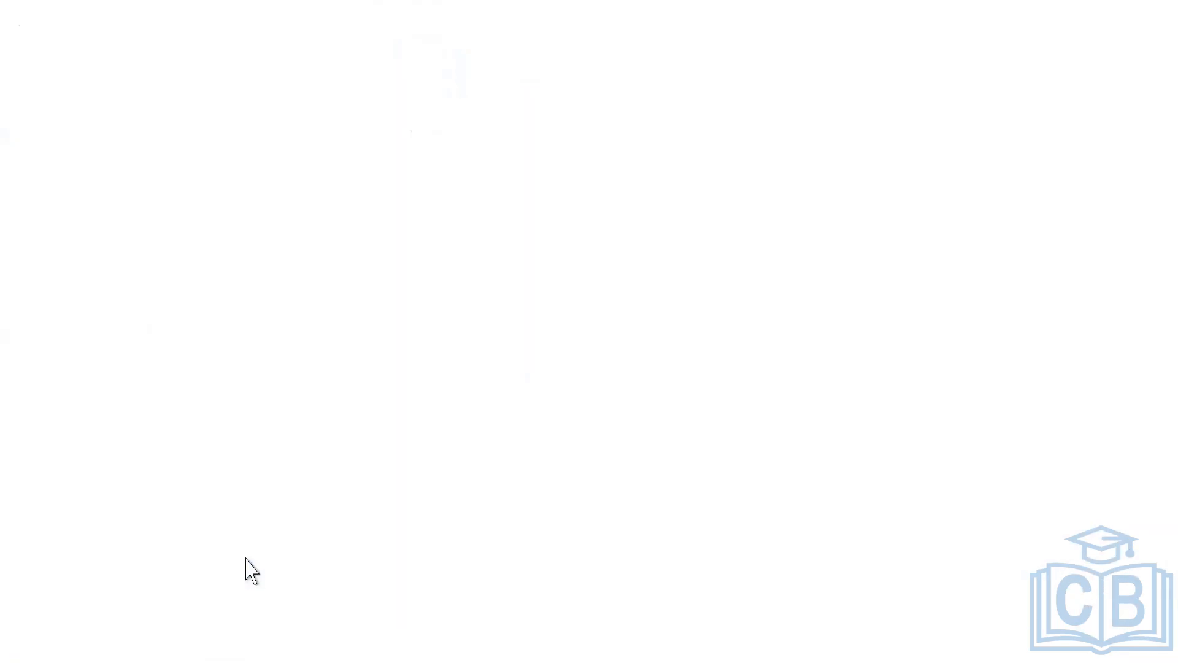
In Workday, download Put_Location.xlsx again from the process output files and show the download in its folder.
left_click(248, 556)
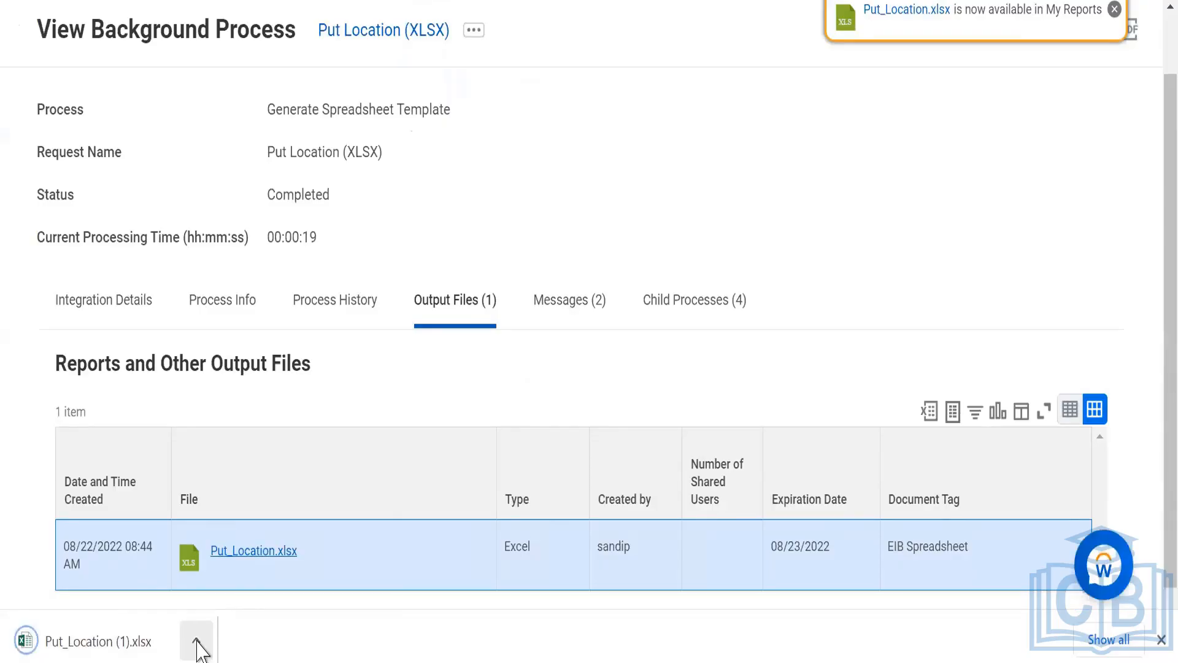
left_click(196, 642)
left_click(255, 563)
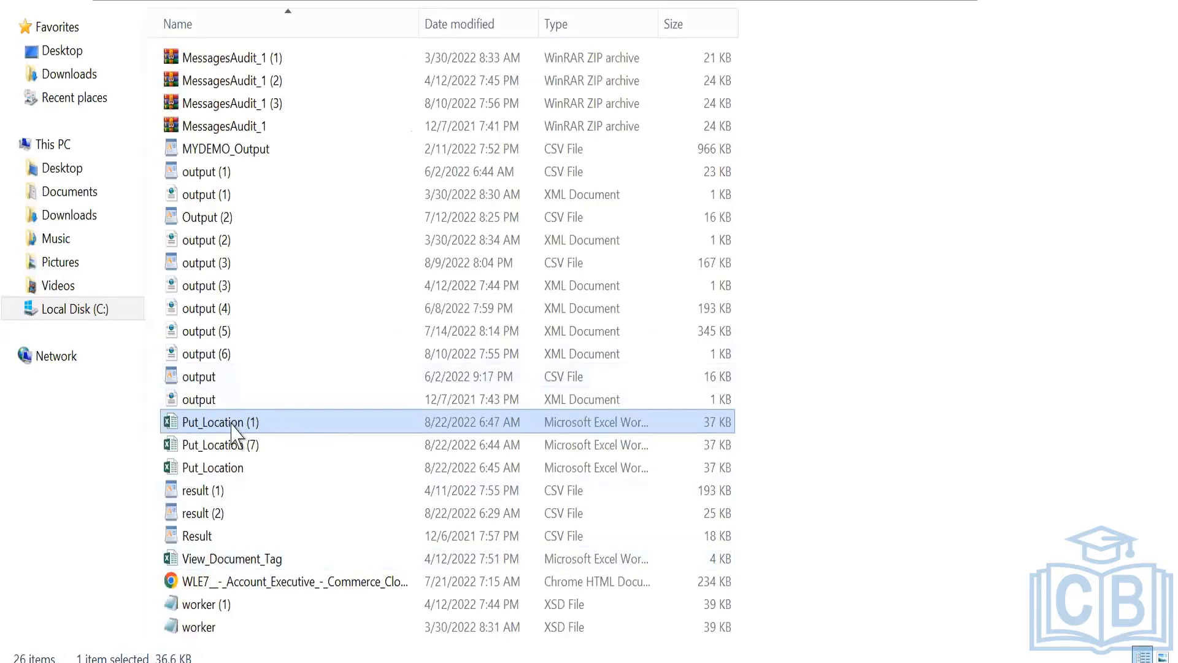
Try to open Put_Location (1) in Excel, agreeing to recover its content and dismissing the message.
double_click(232, 424)
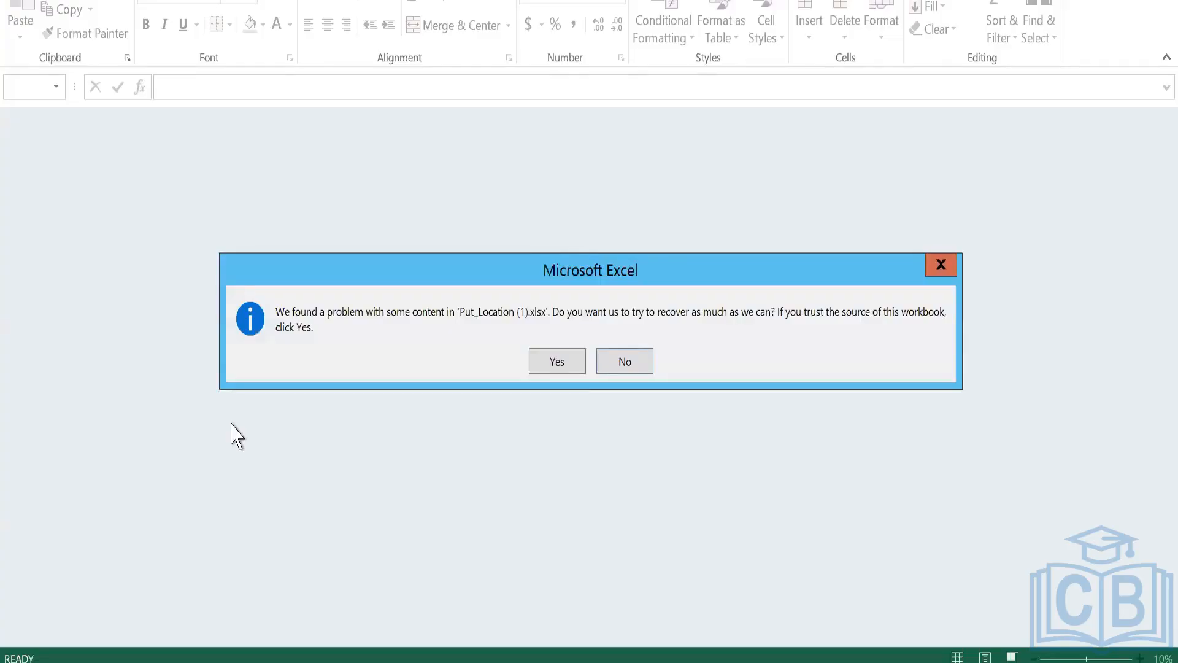
left_click(564, 363)
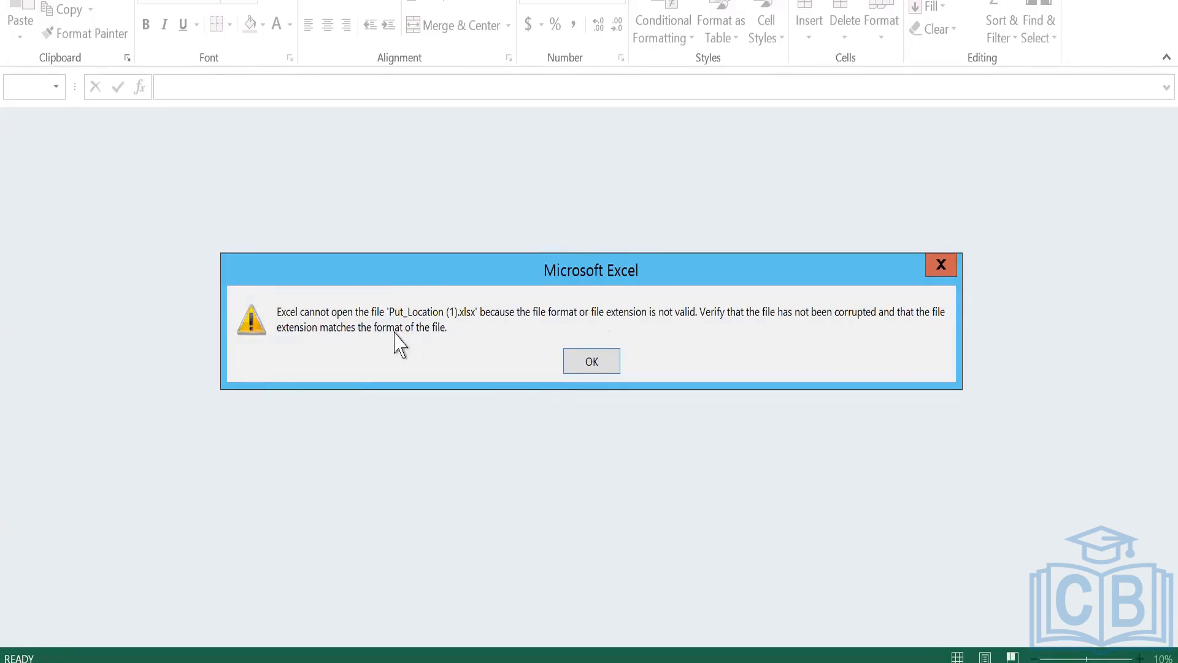
left_click(592, 363)
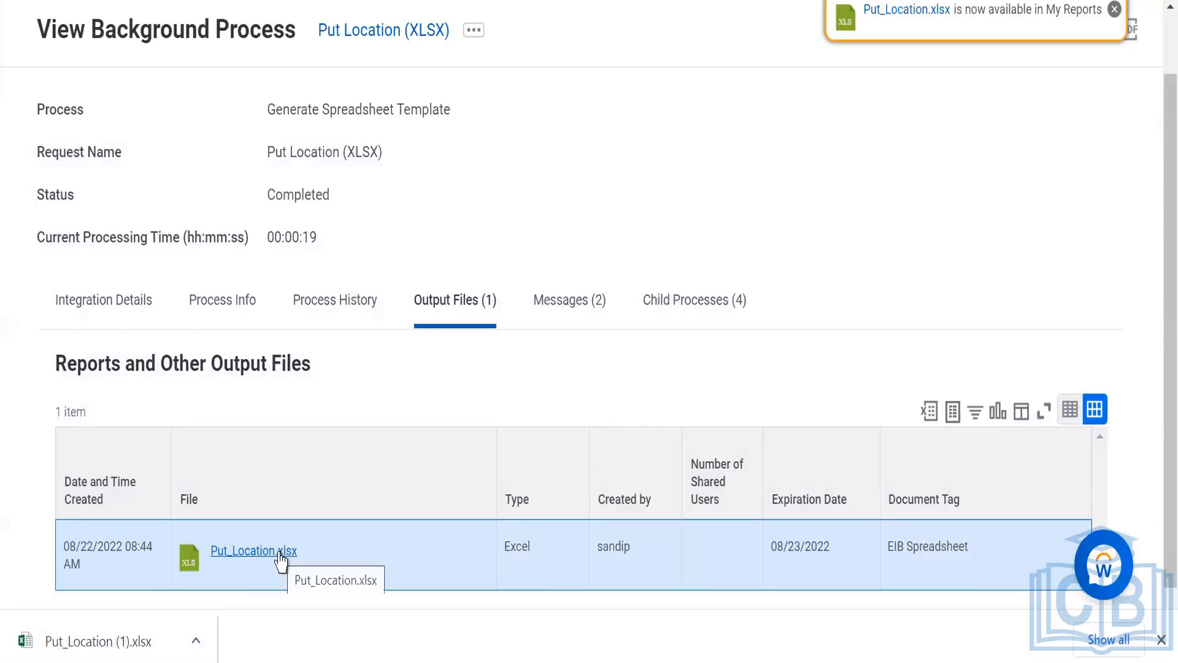
Return to the Downloads folder and rename Put_Location (1) as Put_Location, accepting the suggested name Put_Location (2).
mouse_move(215, 662)
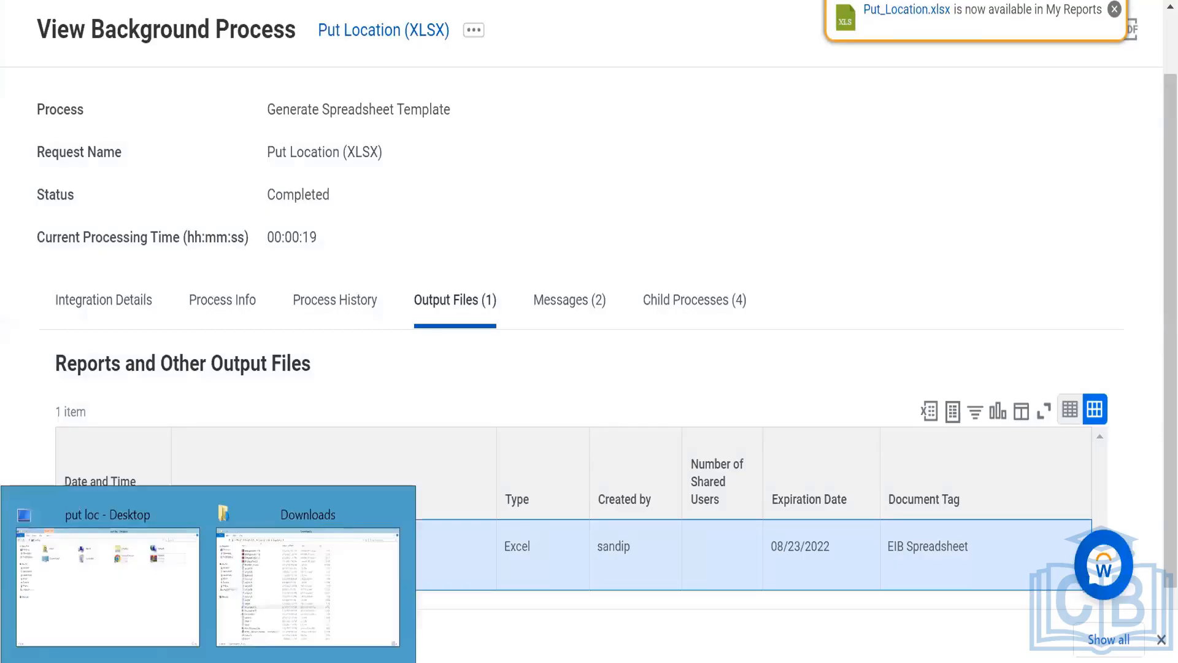
left_click(140, 579)
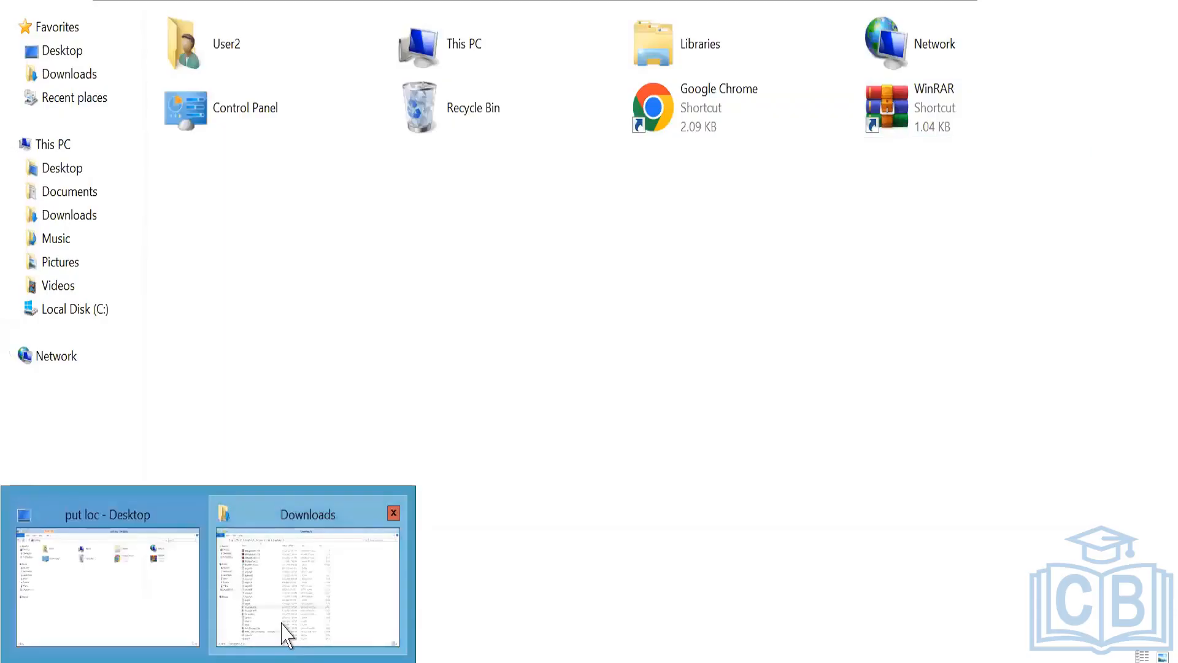
left_click(284, 631)
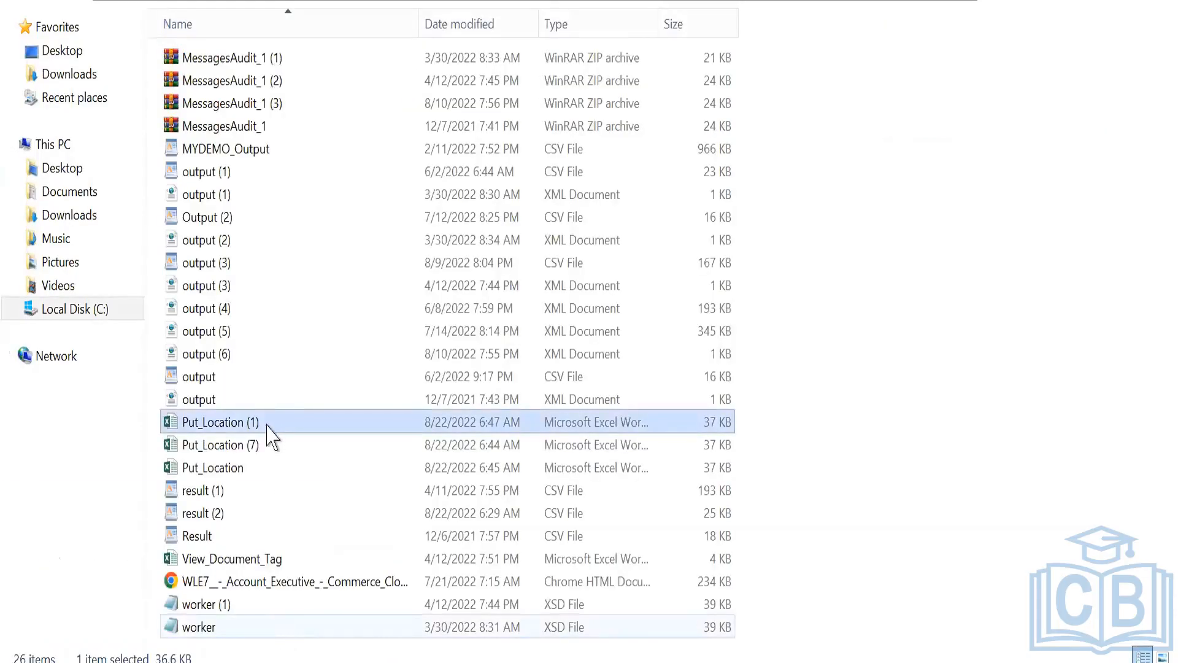
right_click(225, 423)
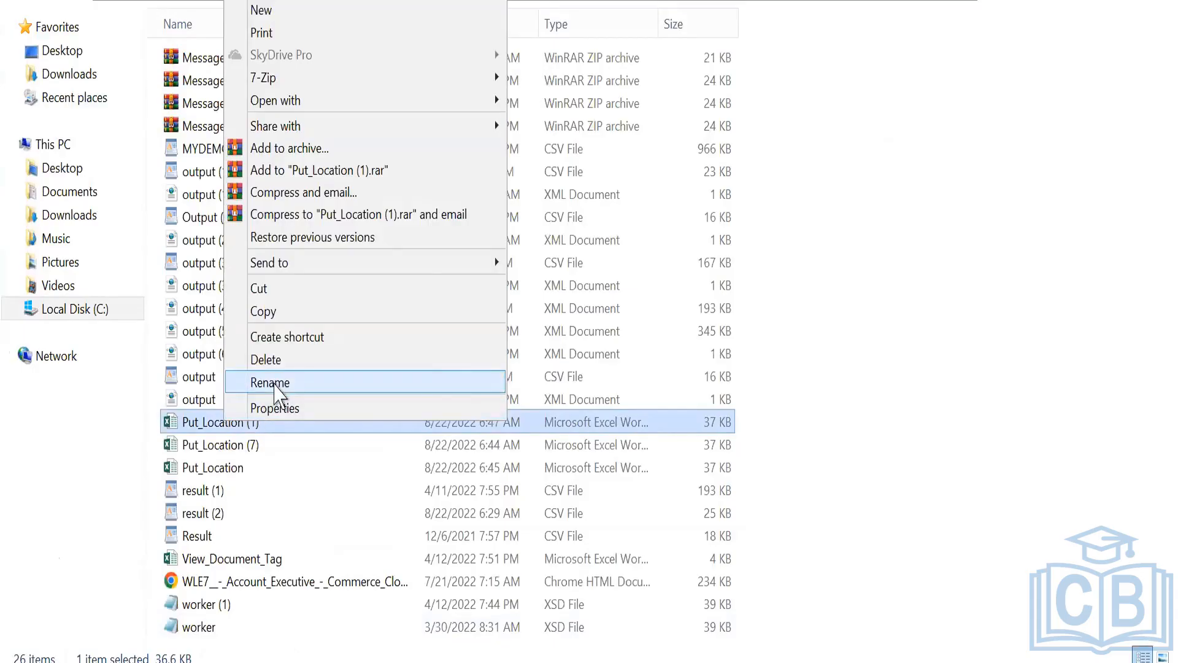
left_click(275, 387)
left_click(277, 418)
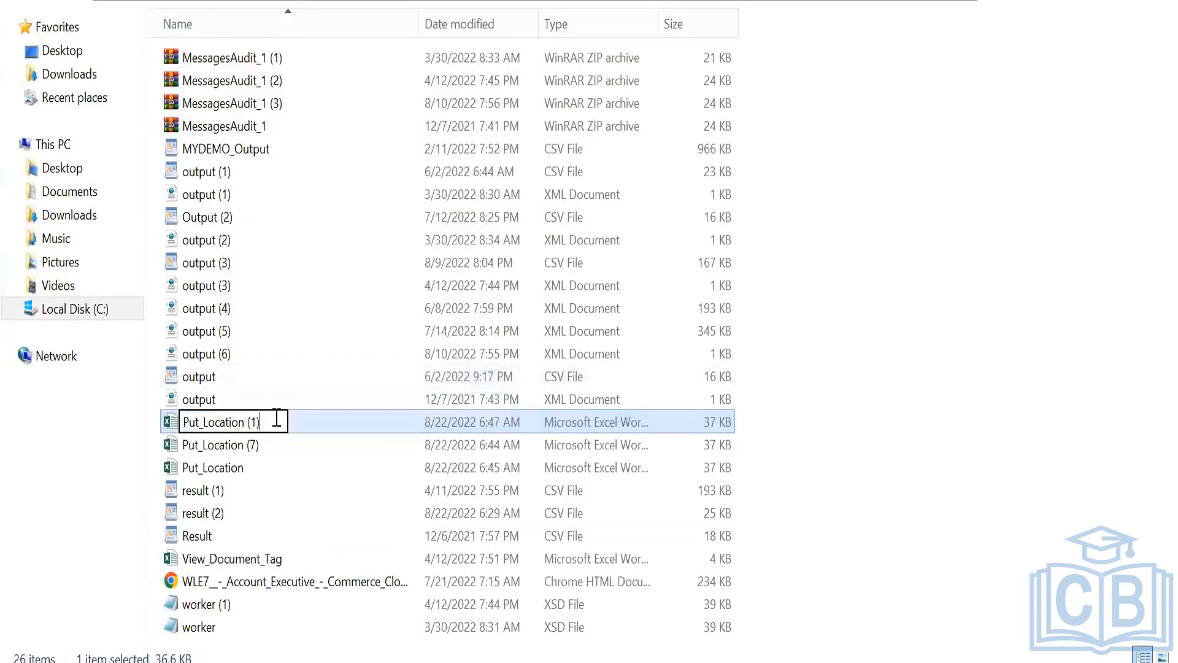
key("BackSpace")
key("BackSpace")
key("BackSpace")
key("BackSpace")
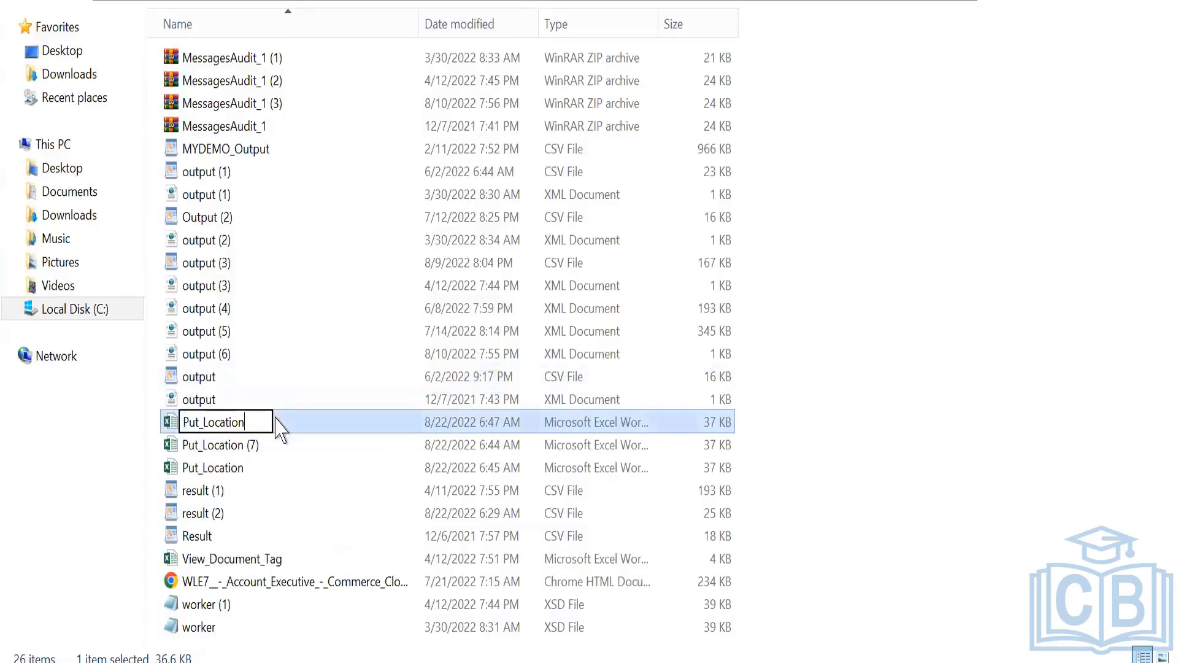
key("Return")
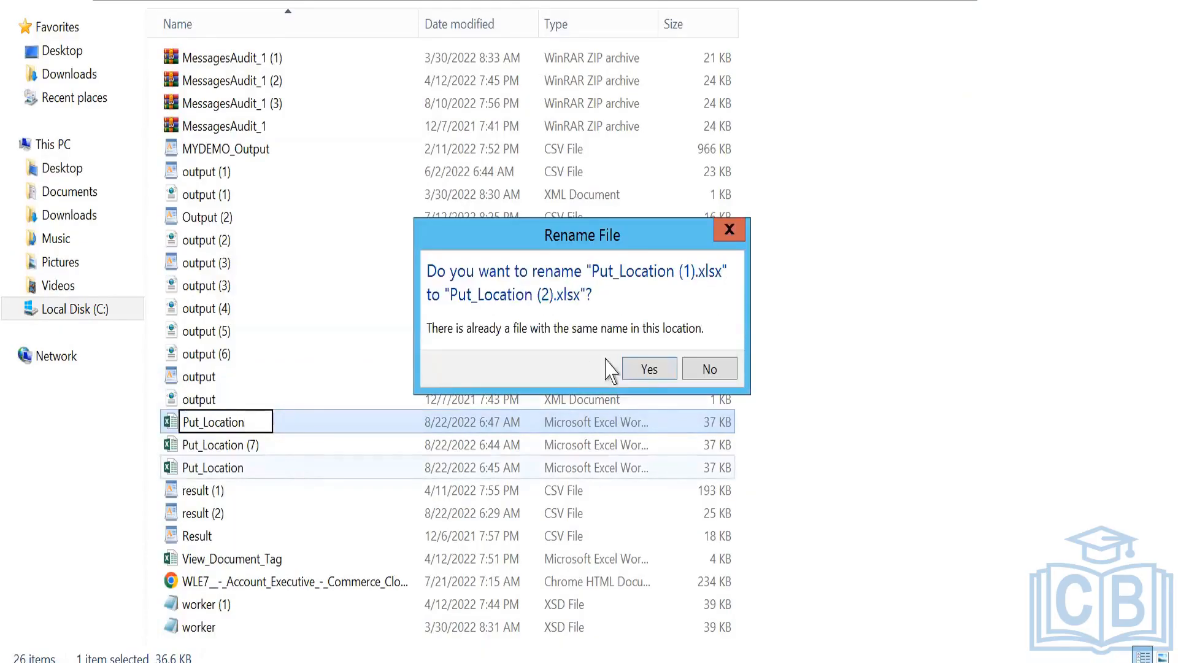
left_click(641, 368)
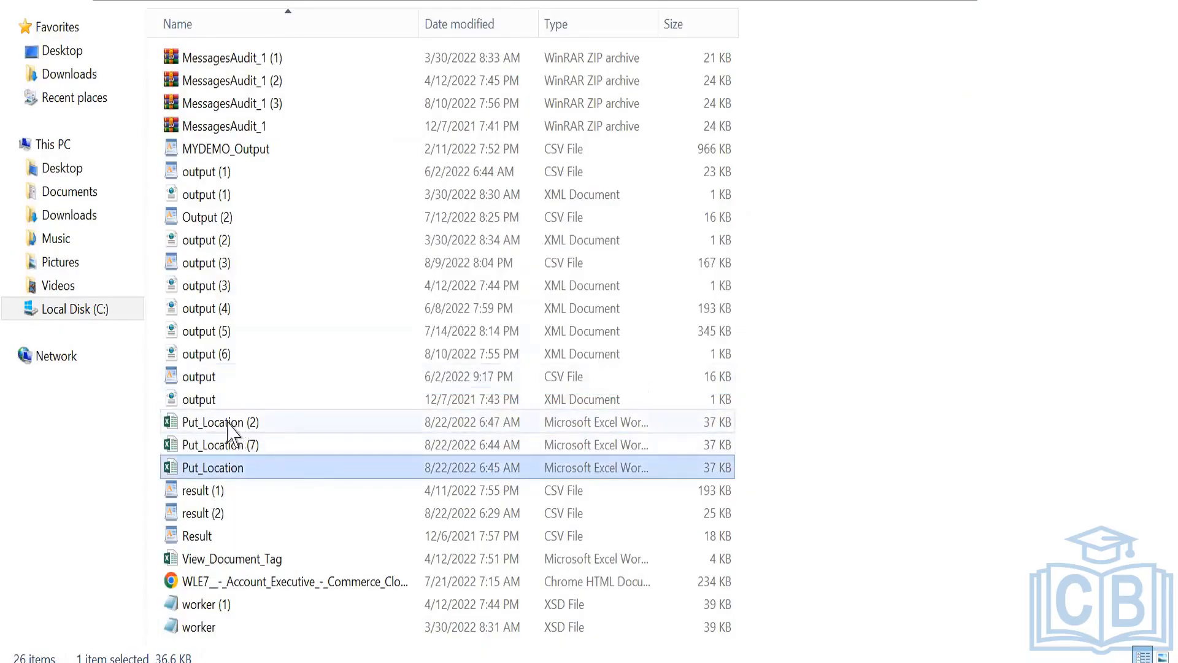
Try to open the renamed workbook Put_Location (2) in Excel, agreeing to recover its content.
double_click(229, 422)
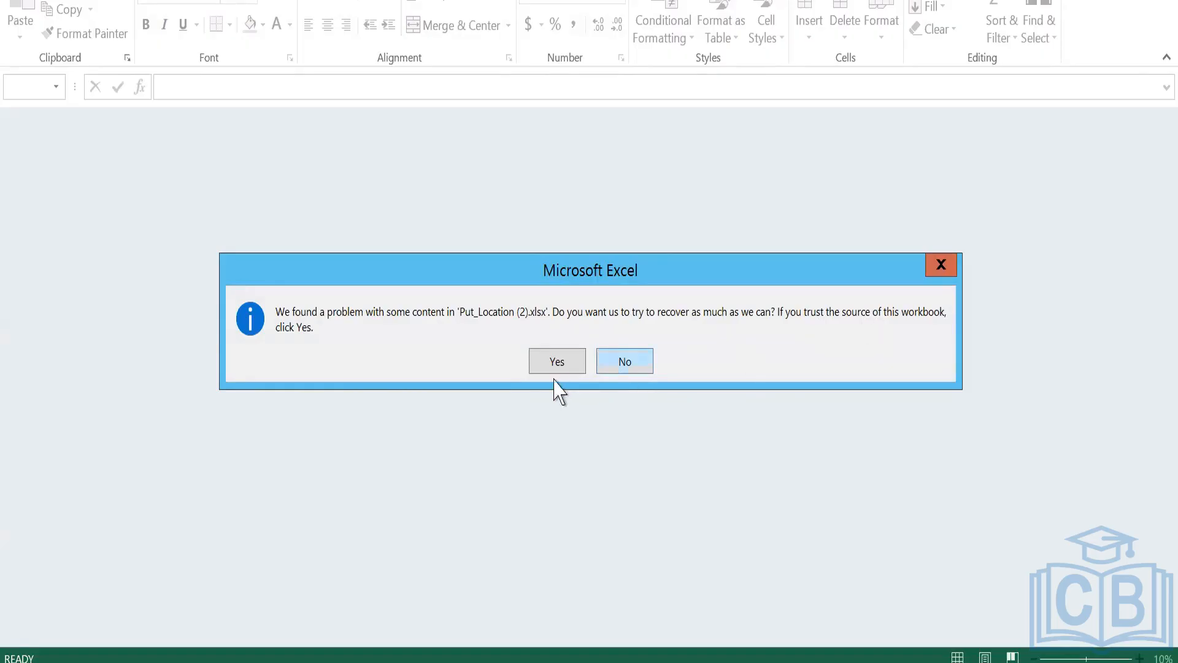
left_click(537, 361)
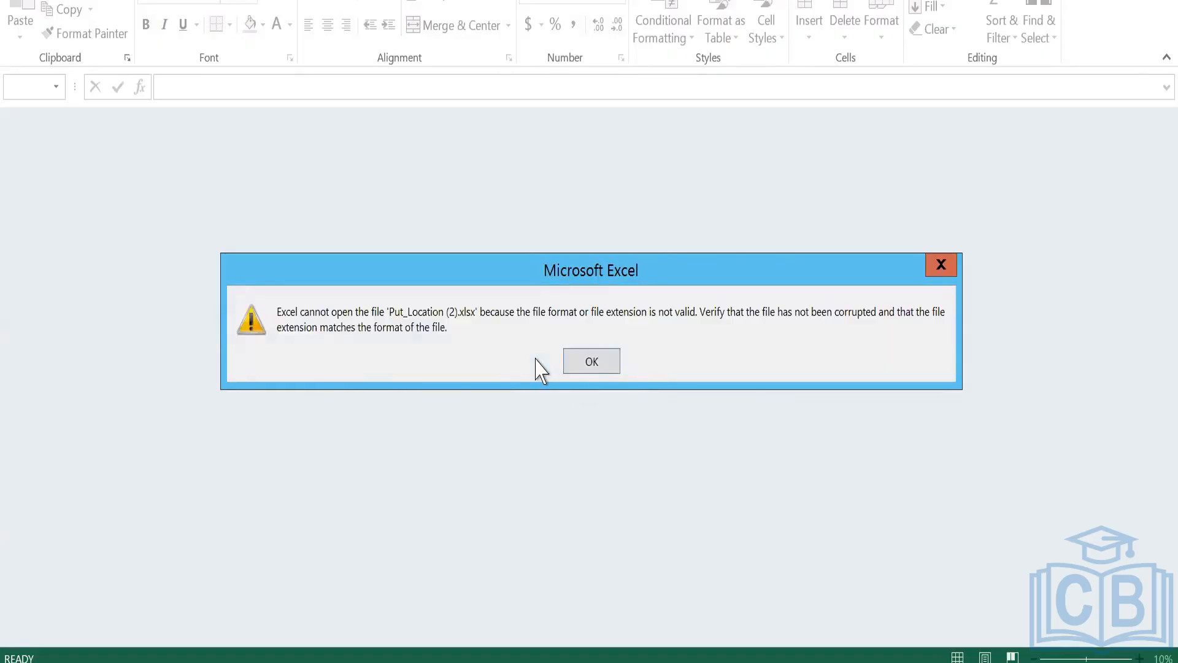